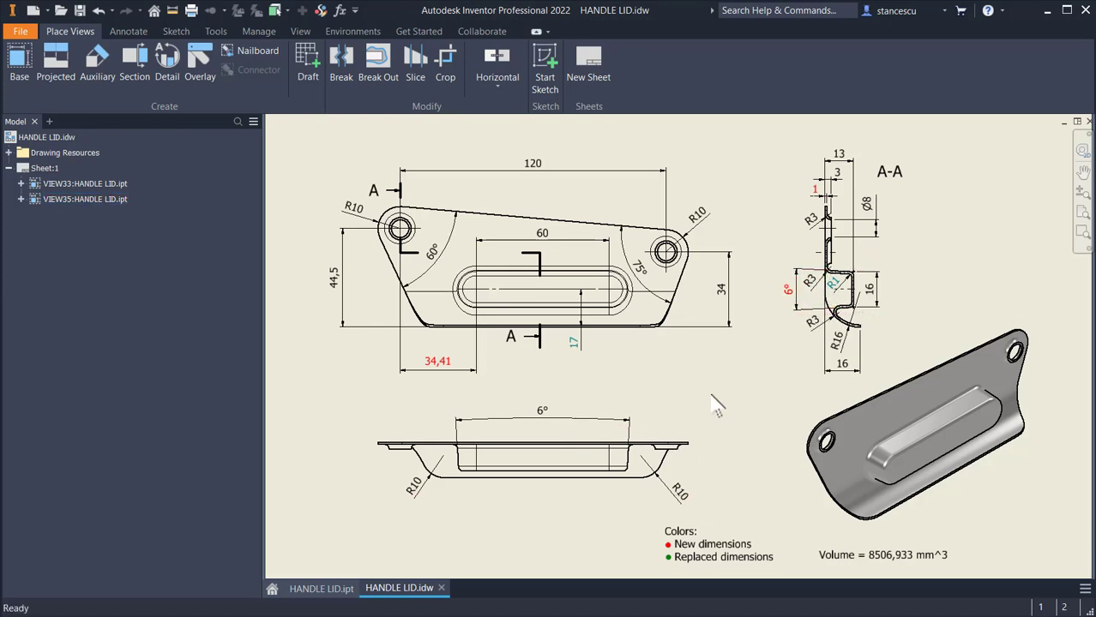
Examine section view A-A of the handle lid drawing, focusing on its lower curved flange and the R16 and 16 mm dimensions
left_click(933, 432)
scroll(857, 287, "up", 4)
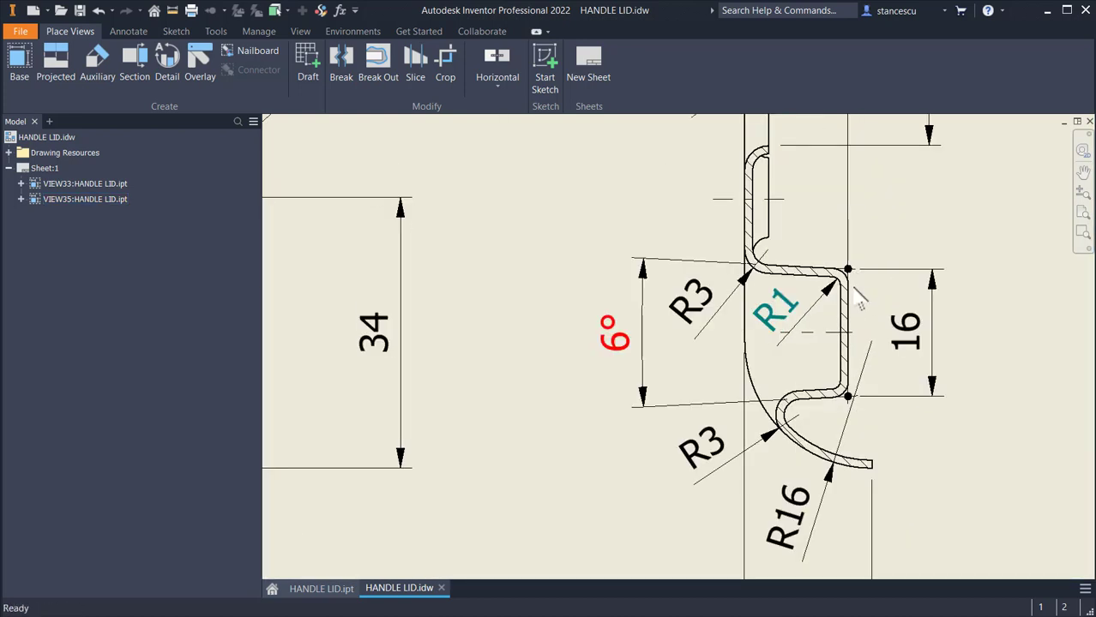
middle_click_drag(860, 300, 807, 373)
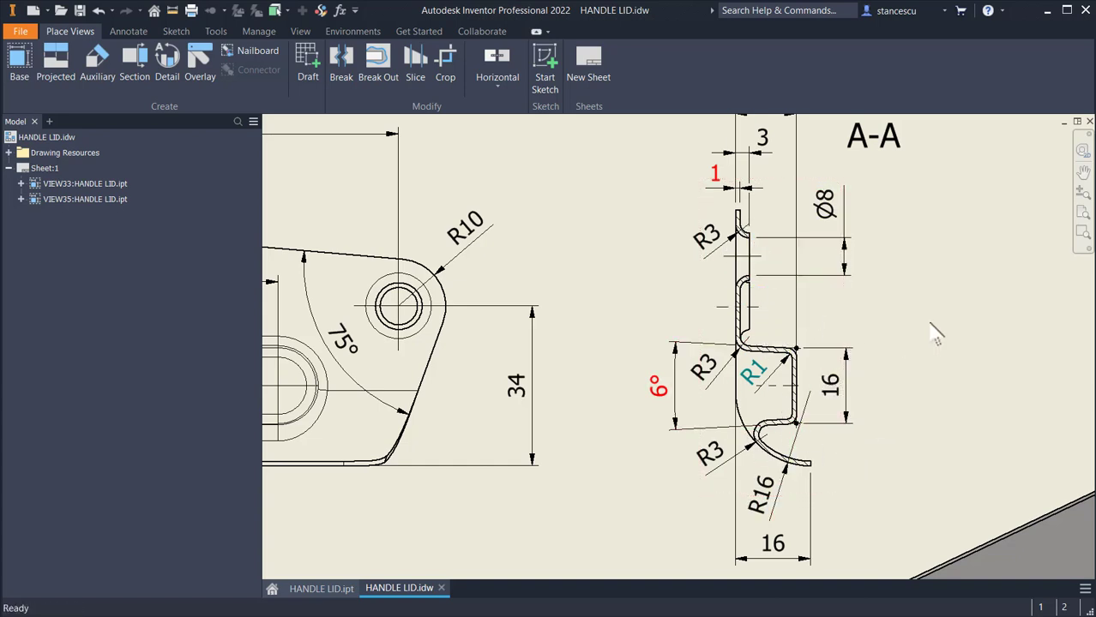
mouse_move(866, 483)
middle_mouse_down()
mouse_move(864, 423)
mouse_move(848, 415)
middle_mouse_up()
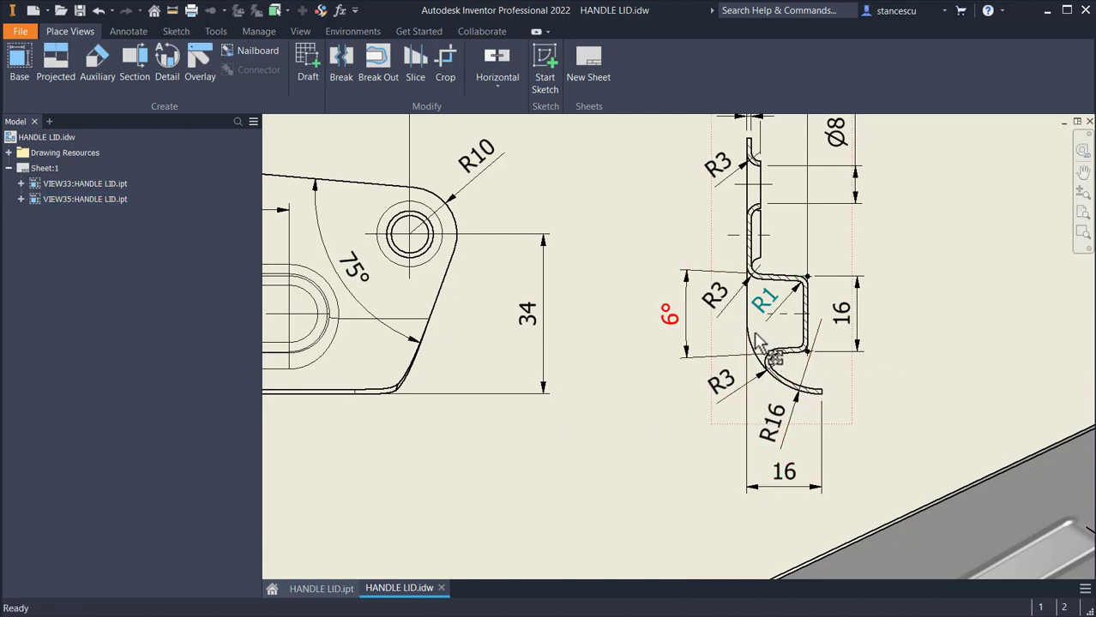
left_click(756, 486)
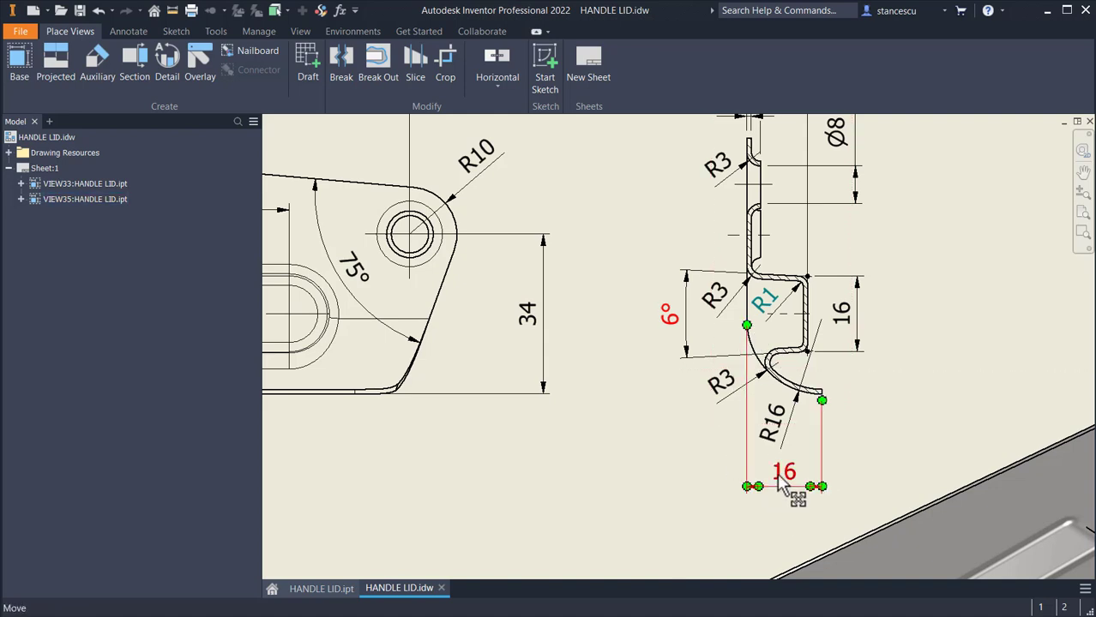
key("Escape")
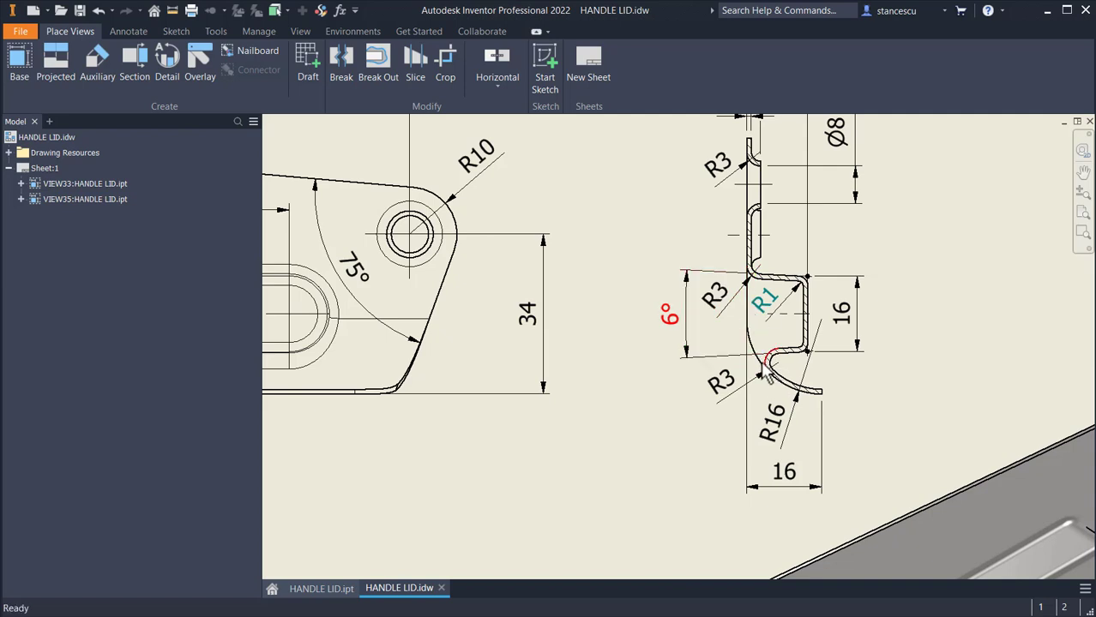
left_click(787, 427)
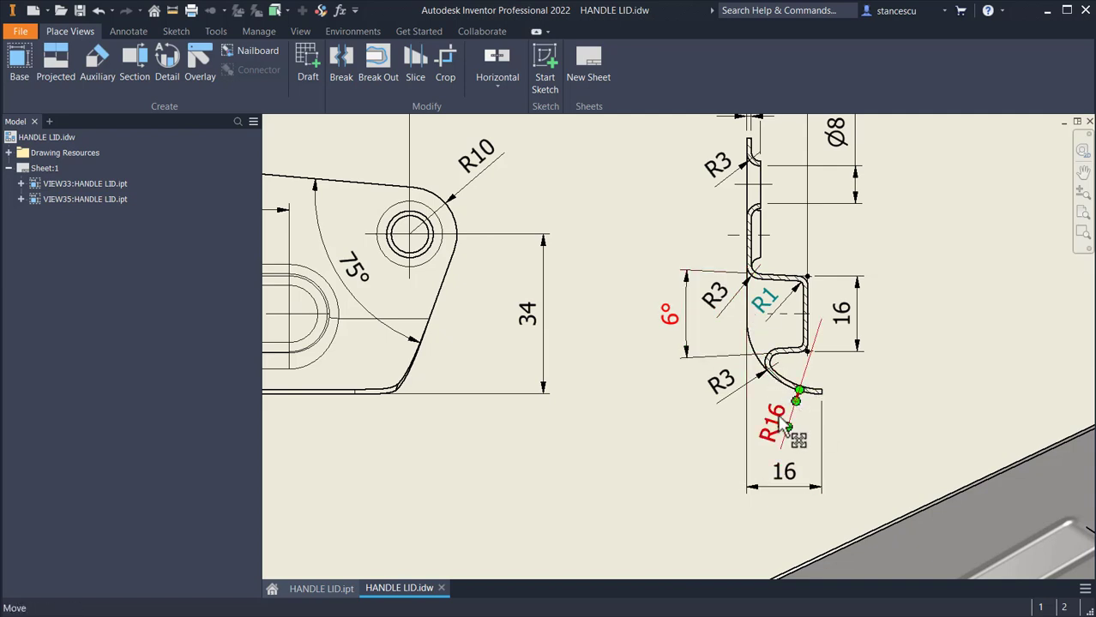
key("Escape")
left_click(785, 482)
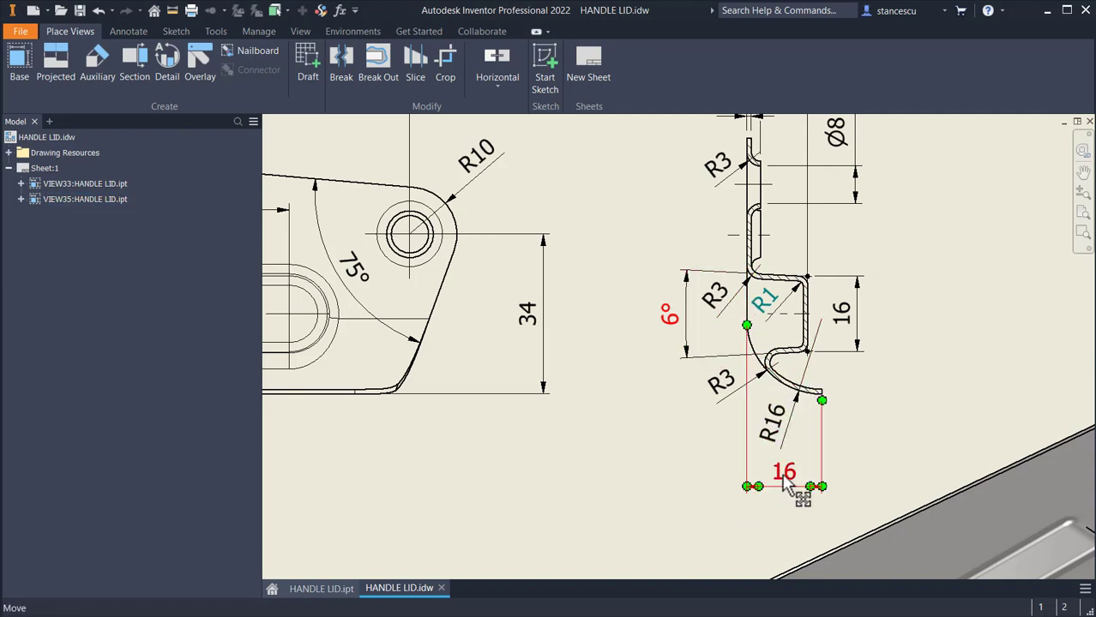
key("Escape")
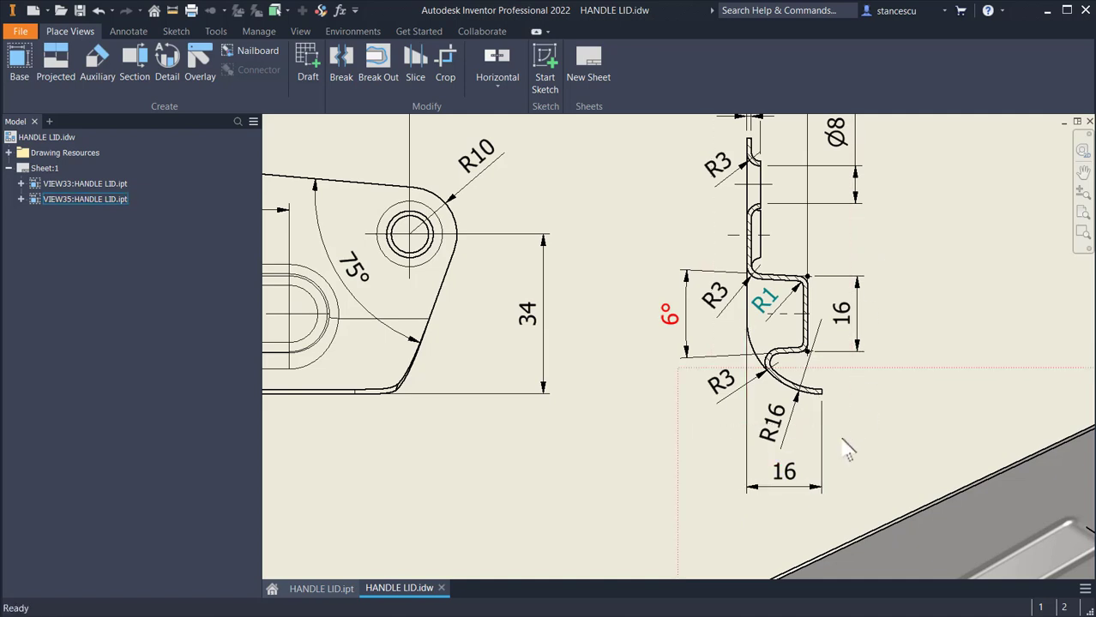
scroll(888, 413, "up", 3)
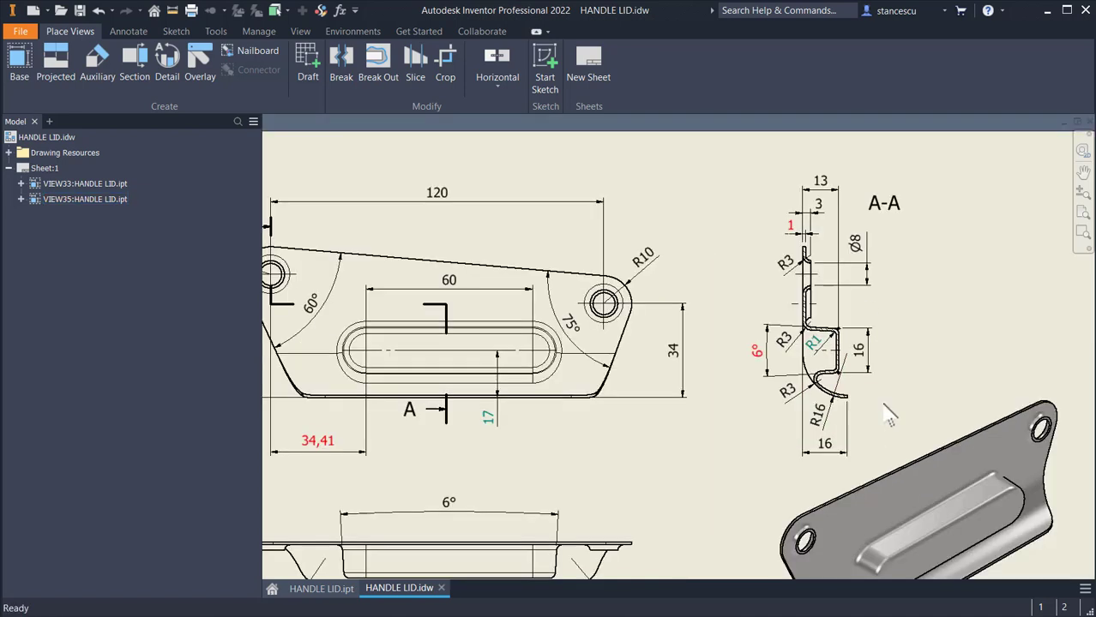
Examine the front, bottom and isometric views of the handle lid drawing, including the end radii and the recess outline
middle_click_drag(703, 465, 883, 391)
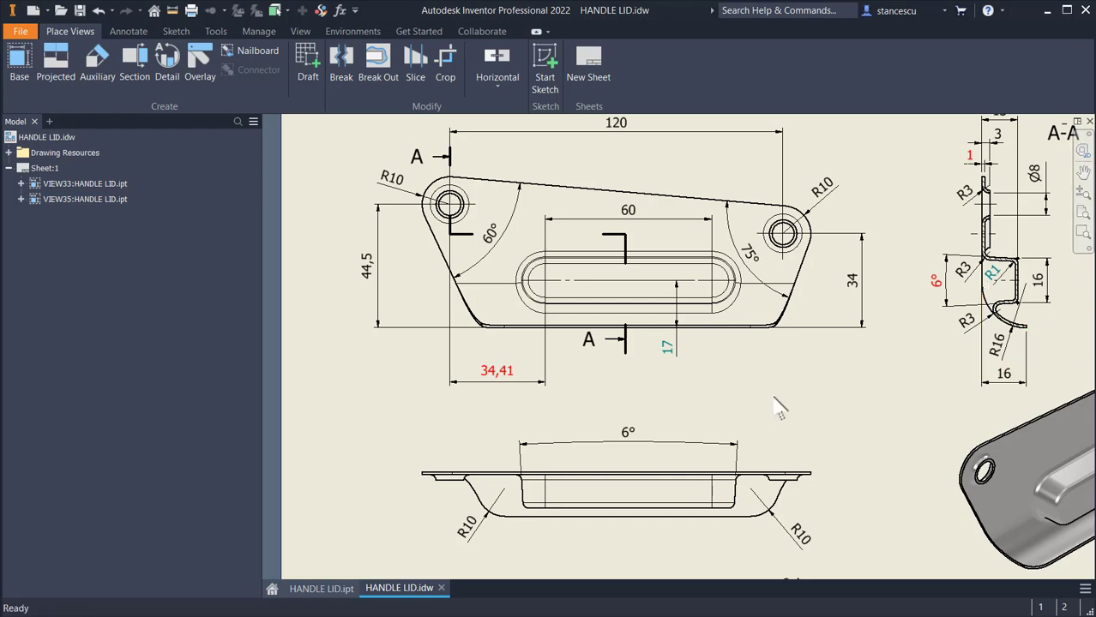
mouse_move(774, 407)
middle_mouse_down()
mouse_move(728, 364)
mouse_move(674, 353)
middle_mouse_up()
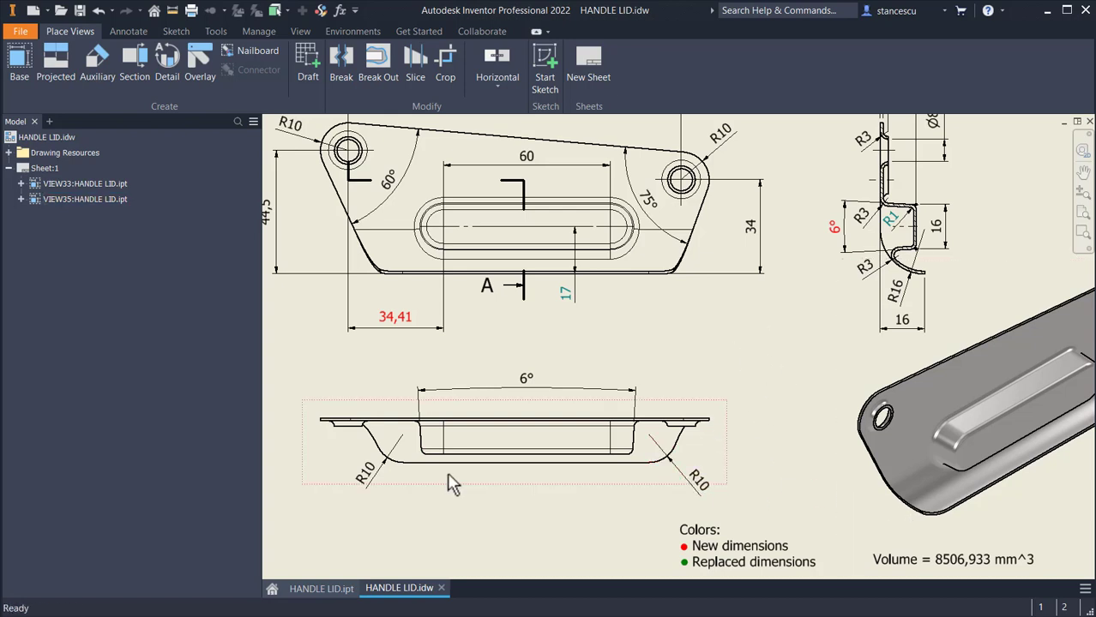
scroll(463, 477, "up", 5)
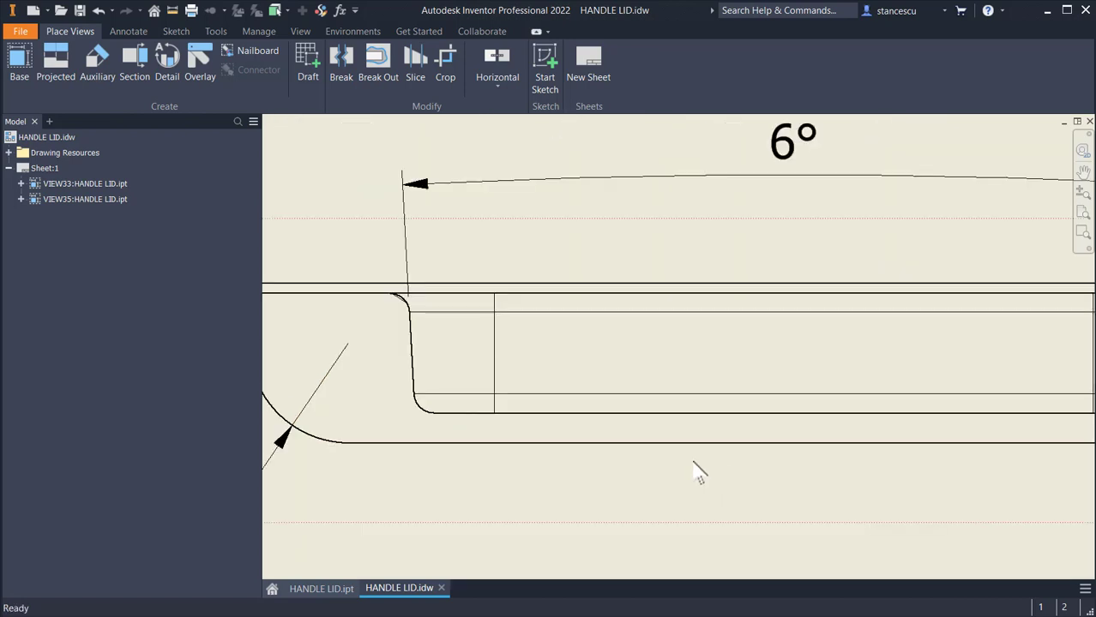
scroll(622, 471, "down", 2)
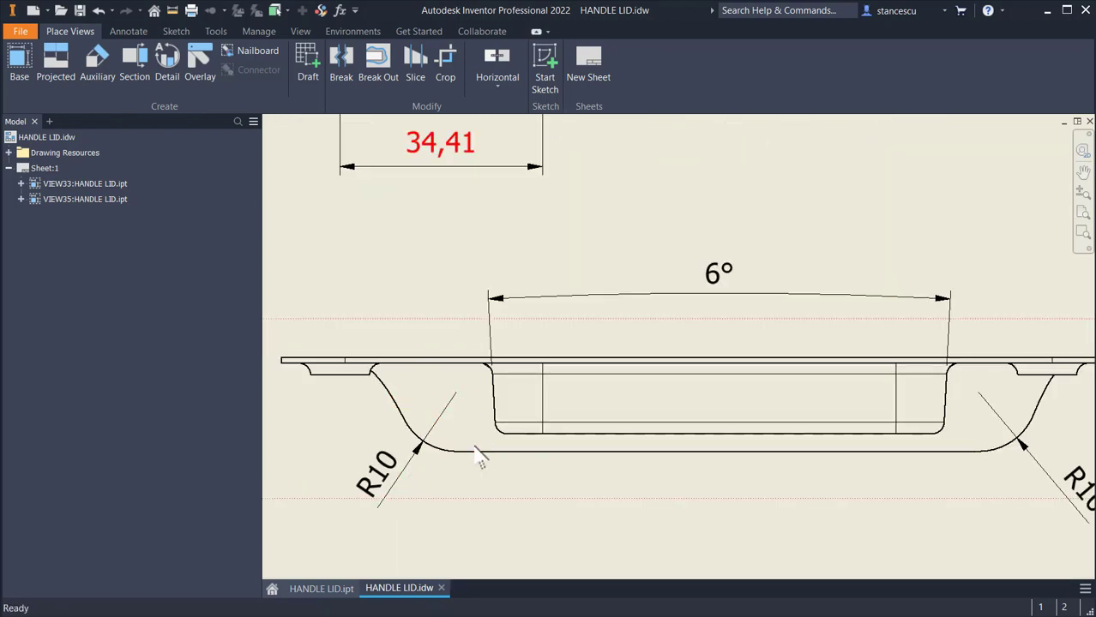
scroll(576, 457, "down", 2)
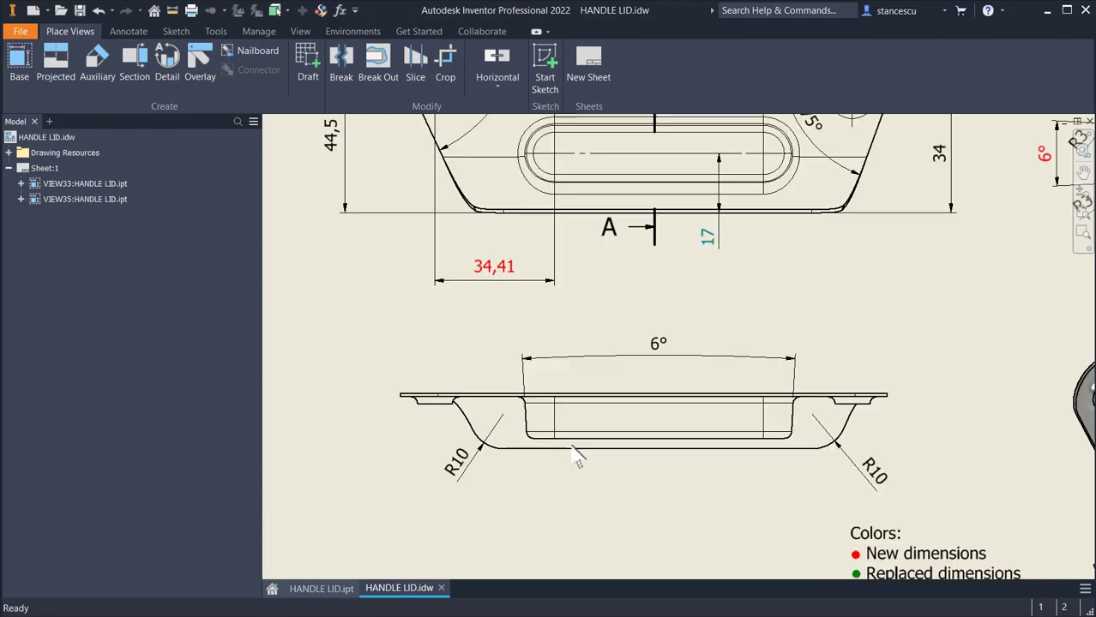
mouse_move(819, 347)
middle_mouse_down()
mouse_move(707, 463)
mouse_move(723, 480)
middle_mouse_up()
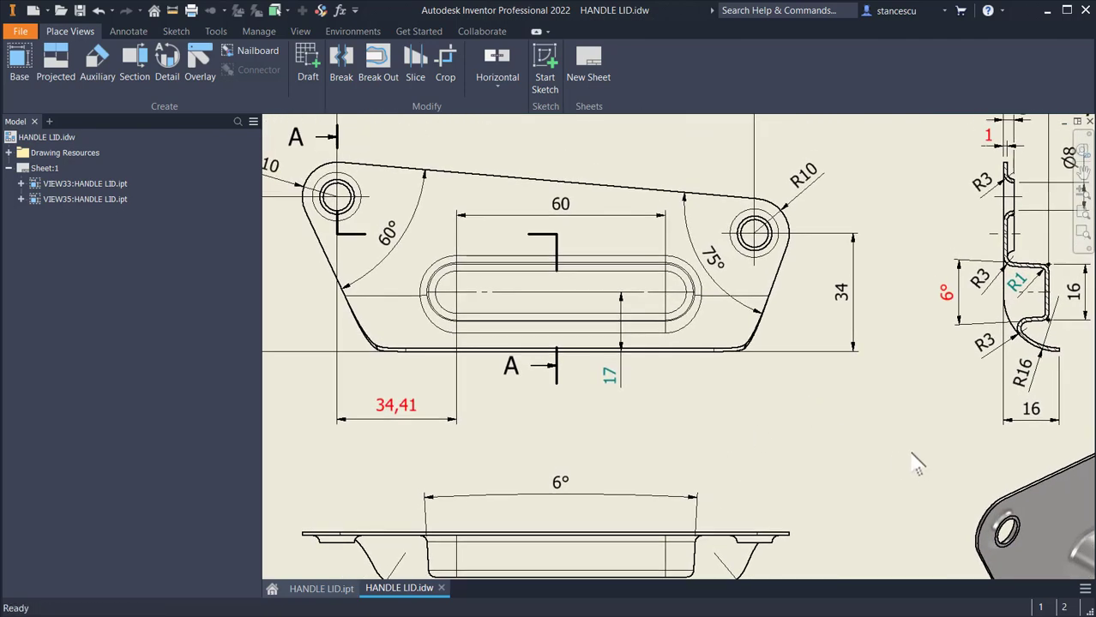
middle_click_drag(916, 463, 660, 310)
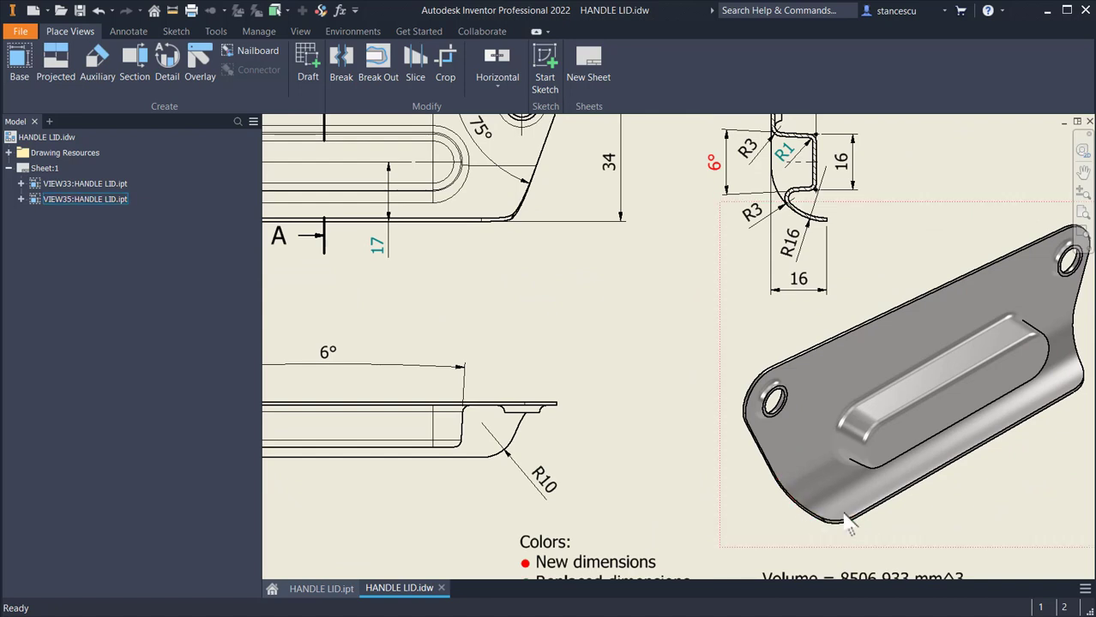
mouse_move(697, 354)
middle_mouse_down()
mouse_move(881, 368)
mouse_move(947, 336)
middle_mouse_up()
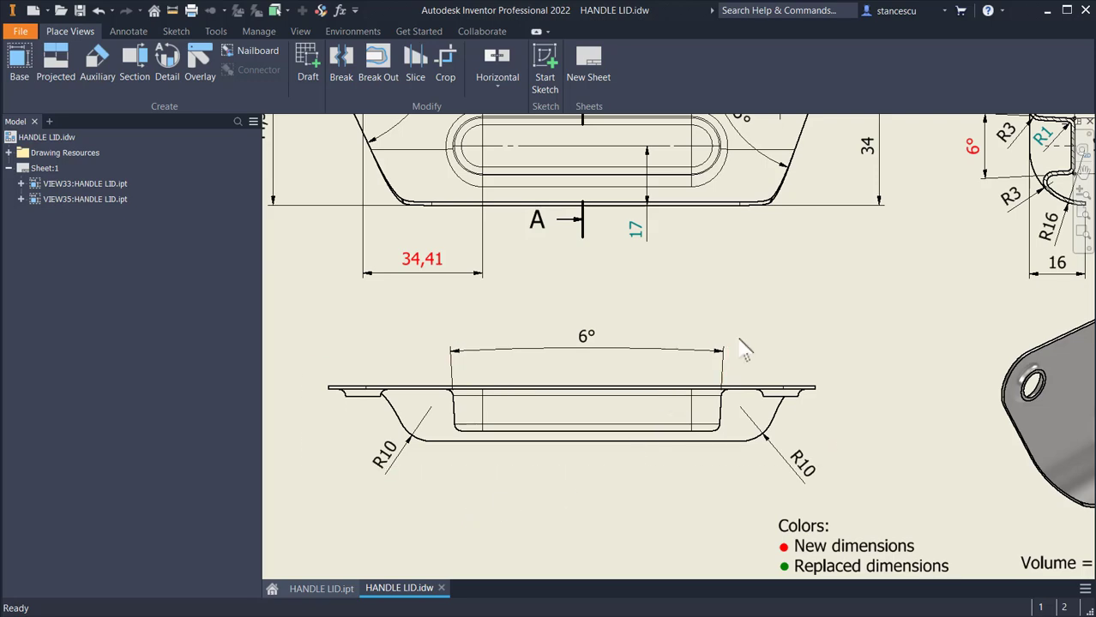
mouse_move(766, 302)
middle_mouse_down()
mouse_move(795, 472)
mouse_move(651, 421)
middle_mouse_up()
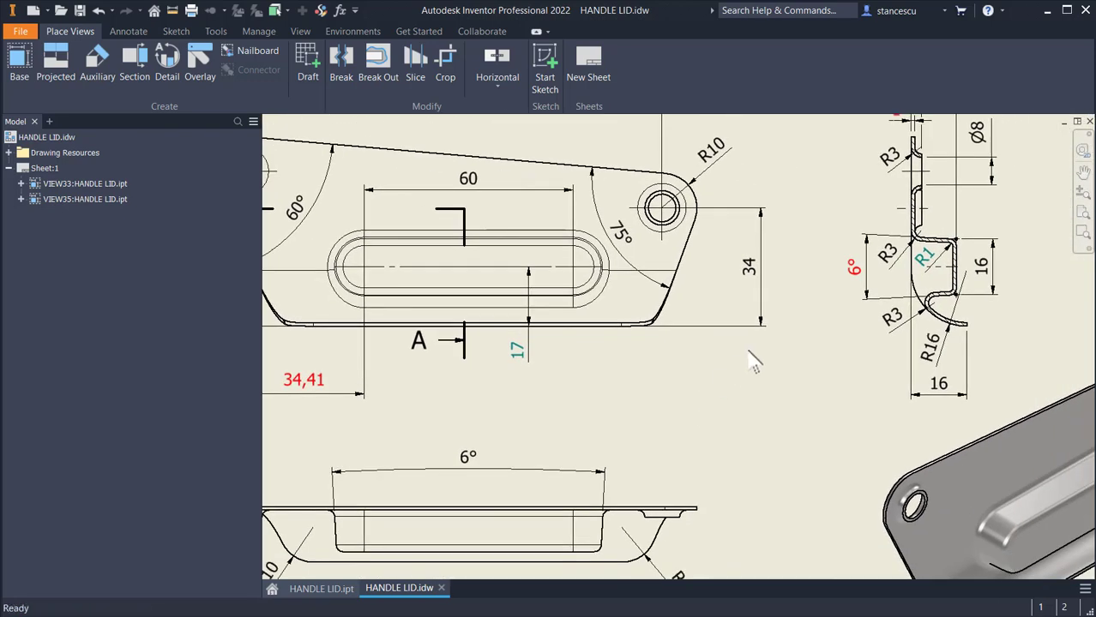
mouse_move(803, 435)
middle_mouse_down()
mouse_move(869, 440)
mouse_move(893, 456)
middle_mouse_up()
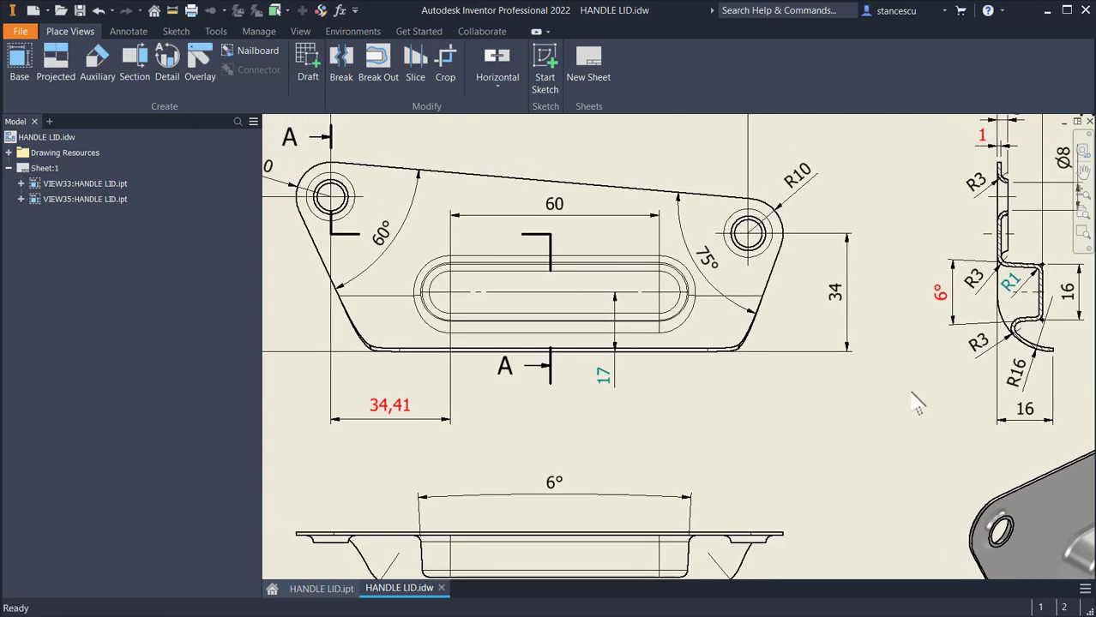
Check the replaced dimensions on the drawing: the recess radius in section A-A and the recess centreline height in the front view
left_click(1009, 295)
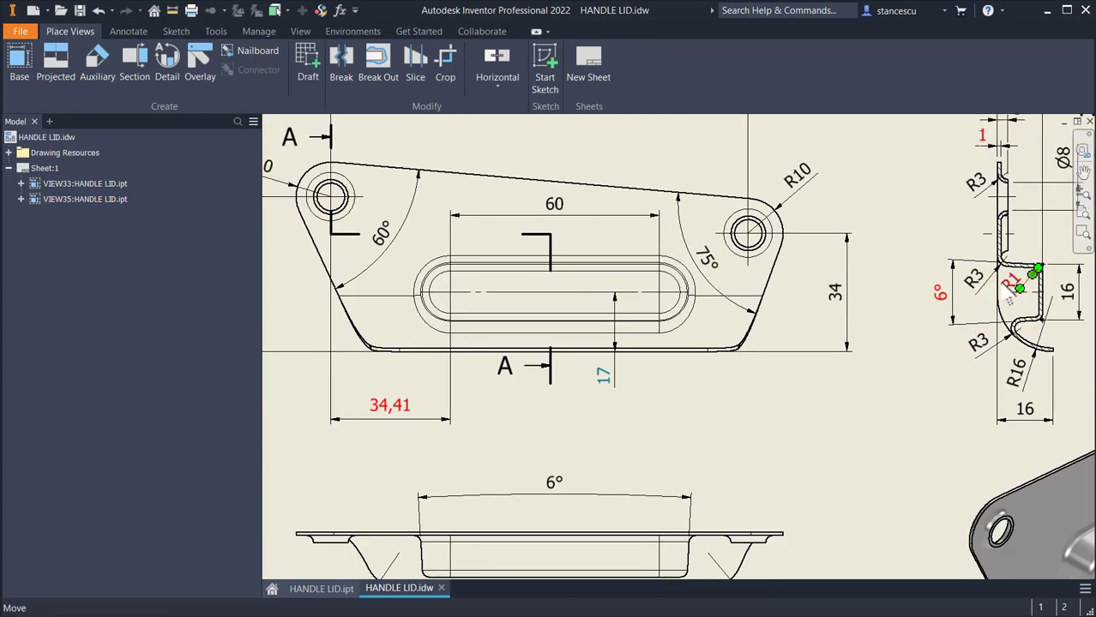
key("Escape")
left_click(606, 374)
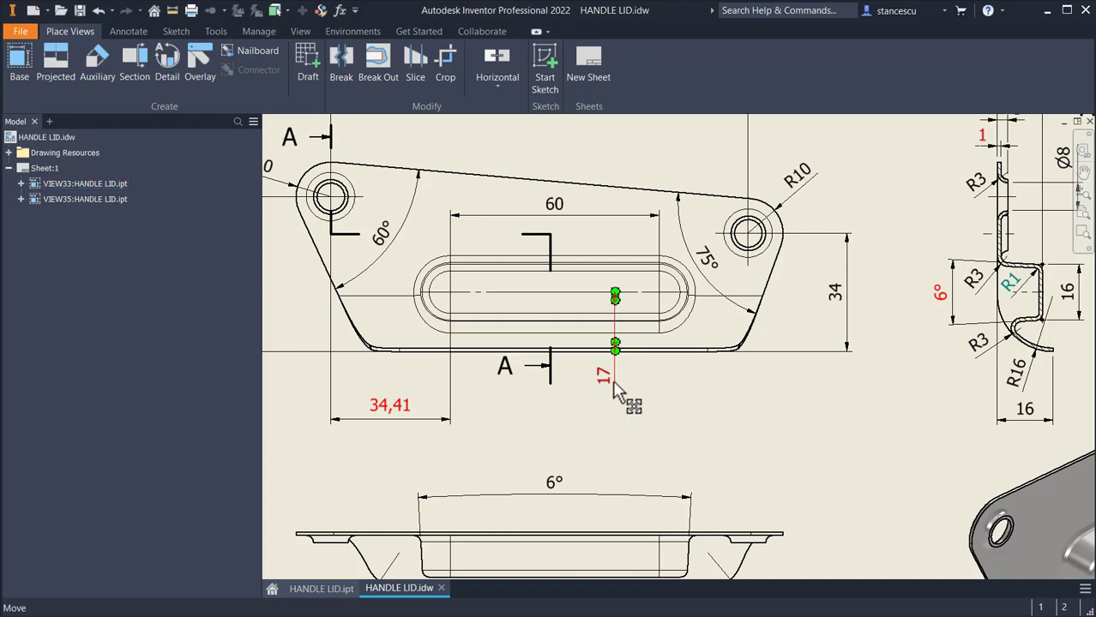
key("Escape")
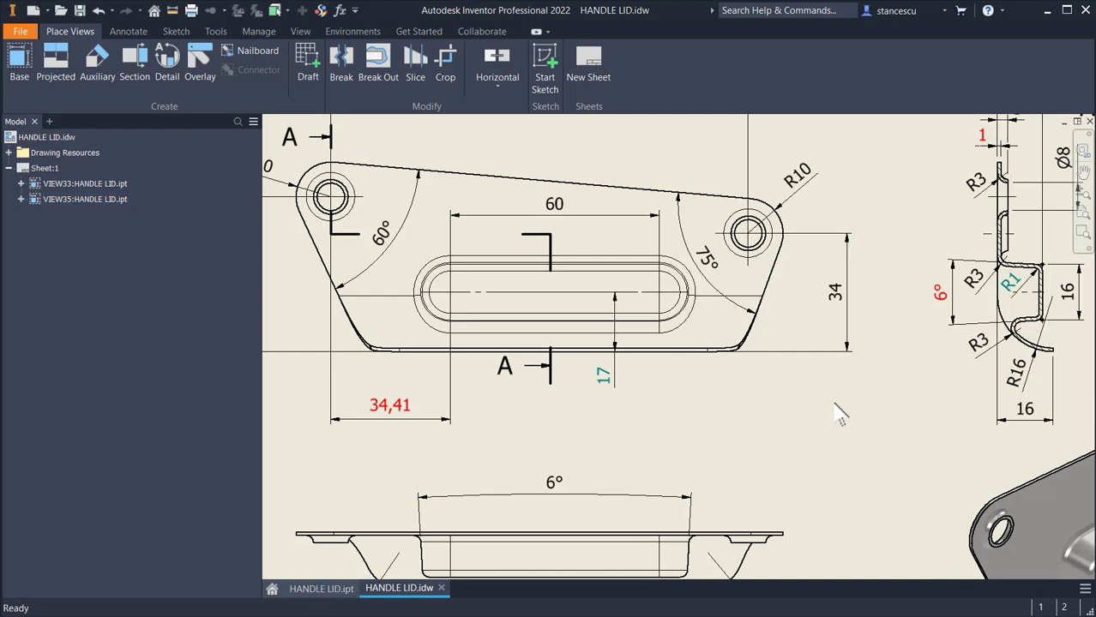
mouse_move(840, 414)
middle_mouse_down()
mouse_move(854, 440)
mouse_move(821, 430)
middle_mouse_up()
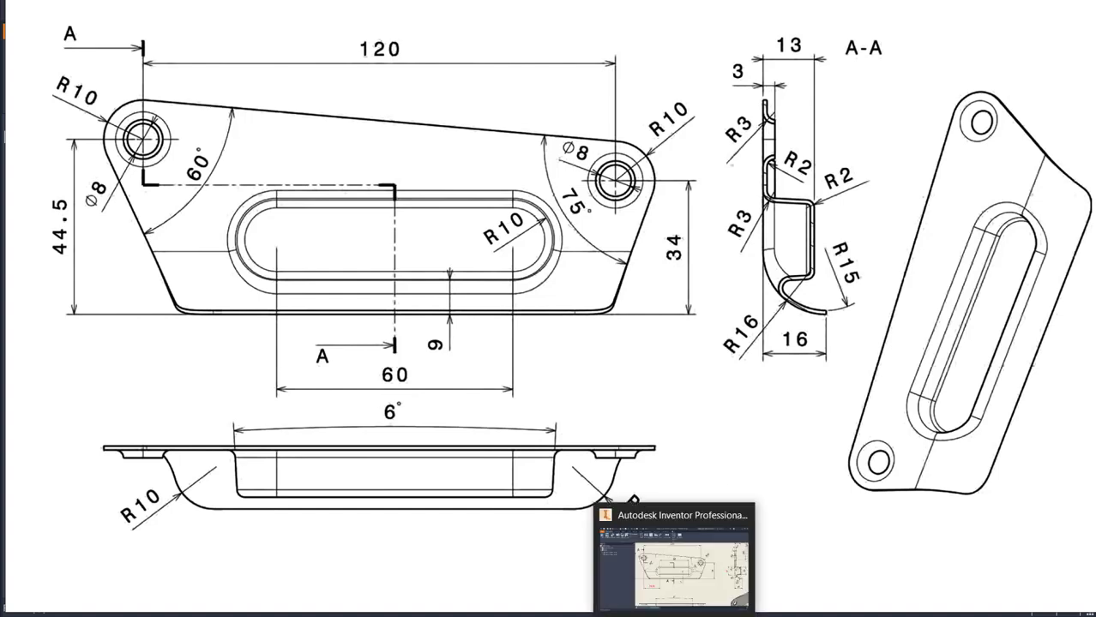
Switch from the reference drawing back to Inventor and show the finished HANDLE LID.ipt part in its home view
left_click(673, 614)
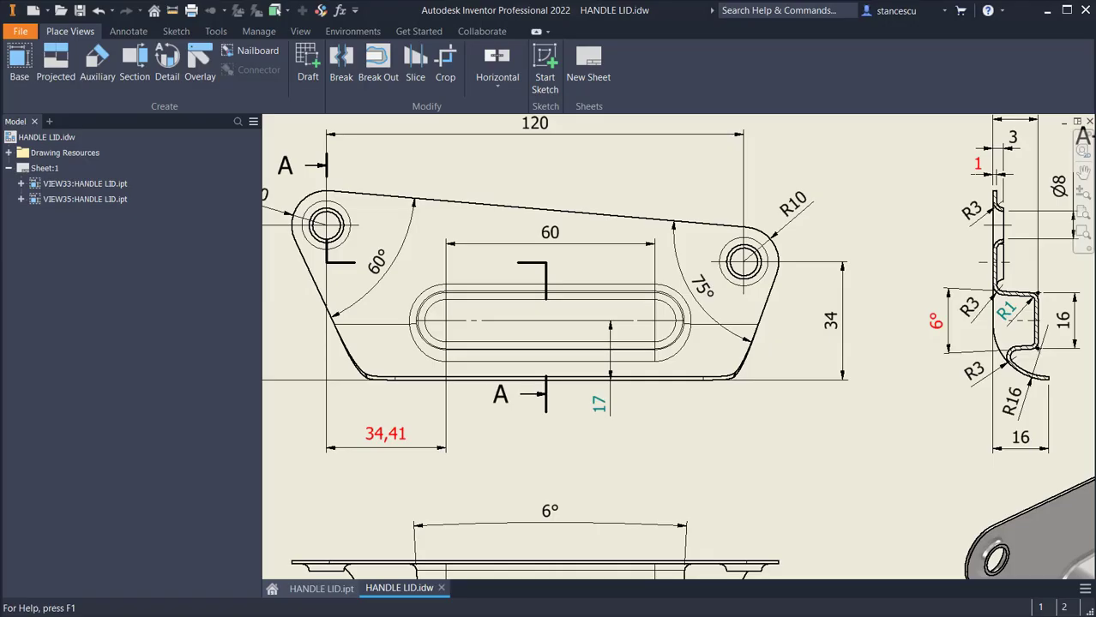
left_click(331, 590)
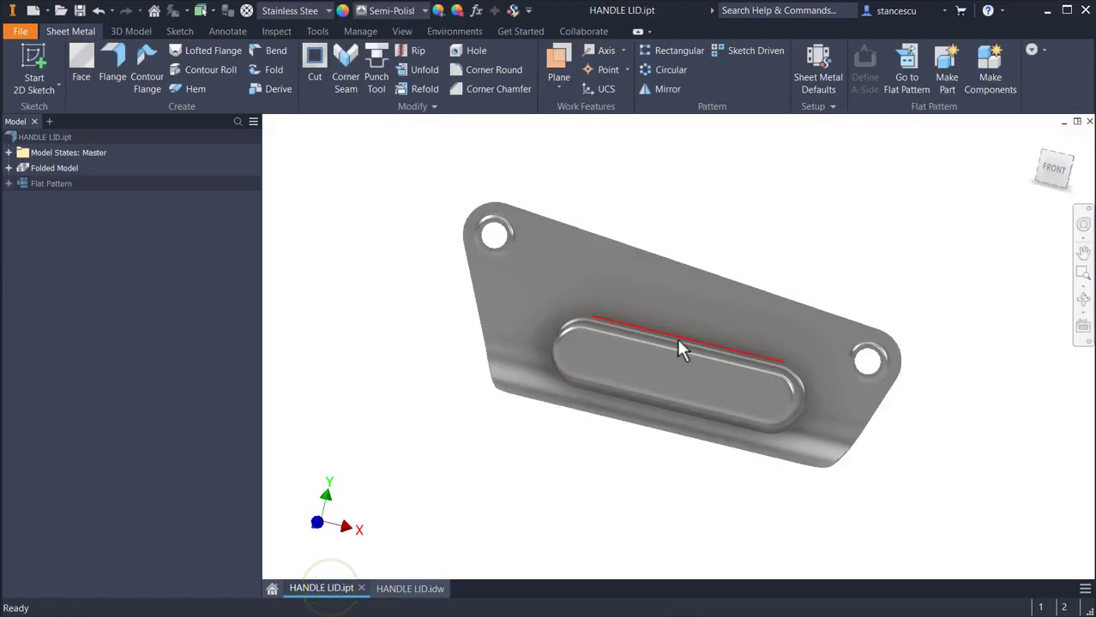
key("F6")
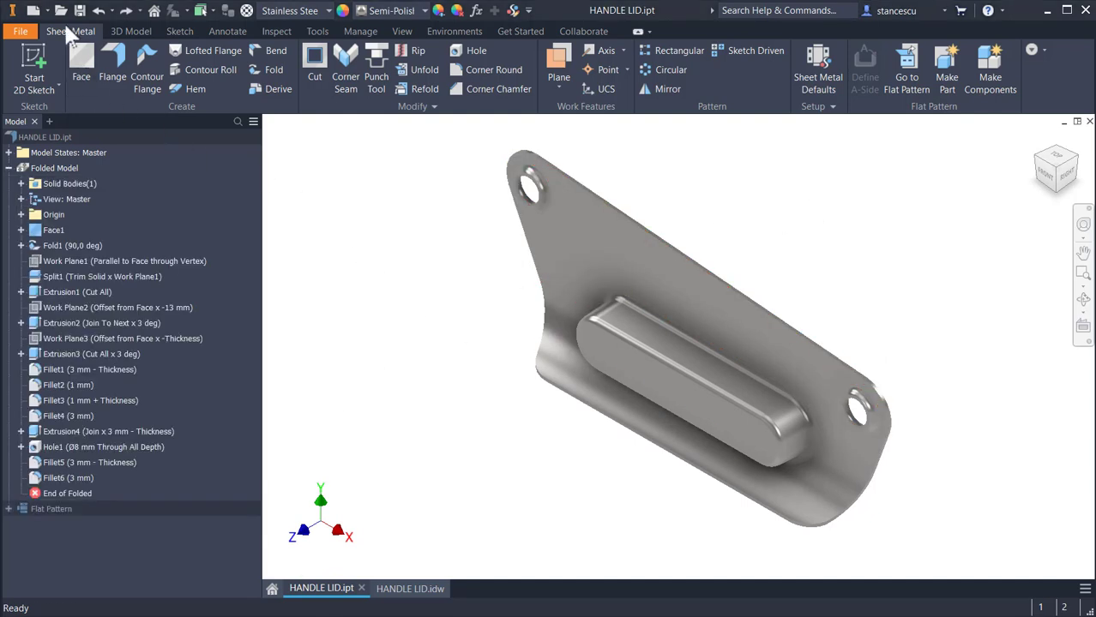
Create a part from the metric Sheet Metal (mm).ipt template and start a 2D sketch on the front XY plane
left_click(33, 10)
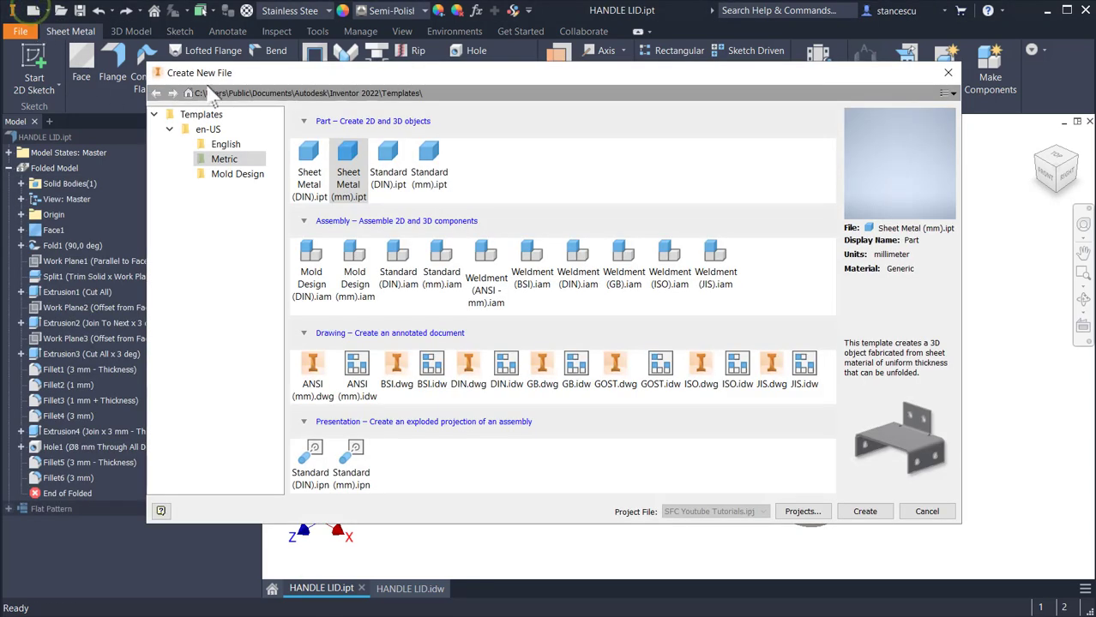
double_click(346, 176)
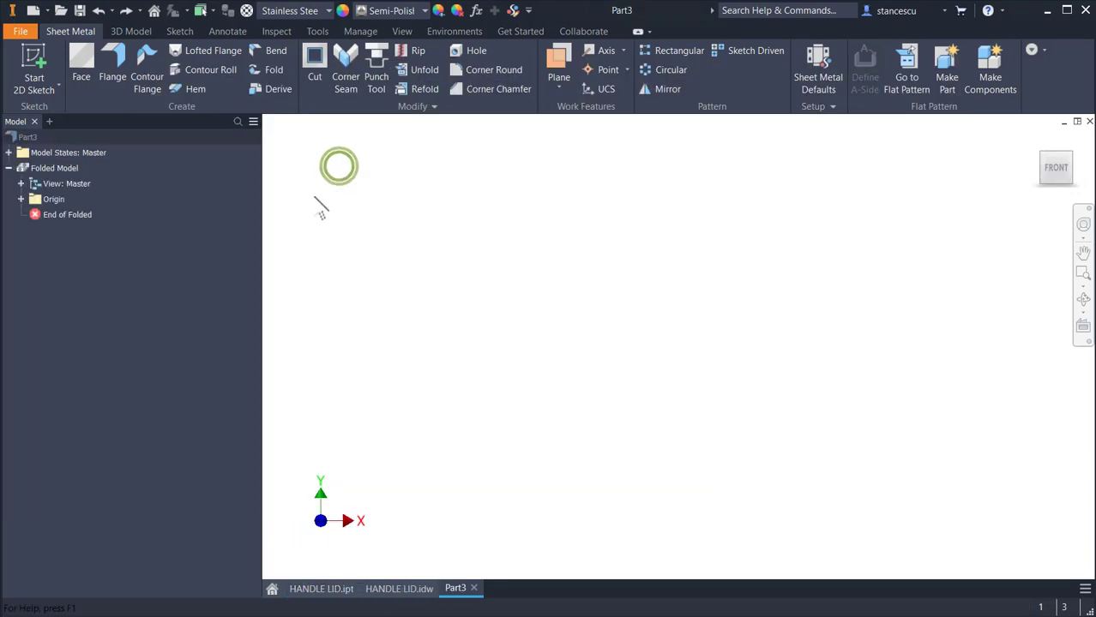
left_click(30, 62)
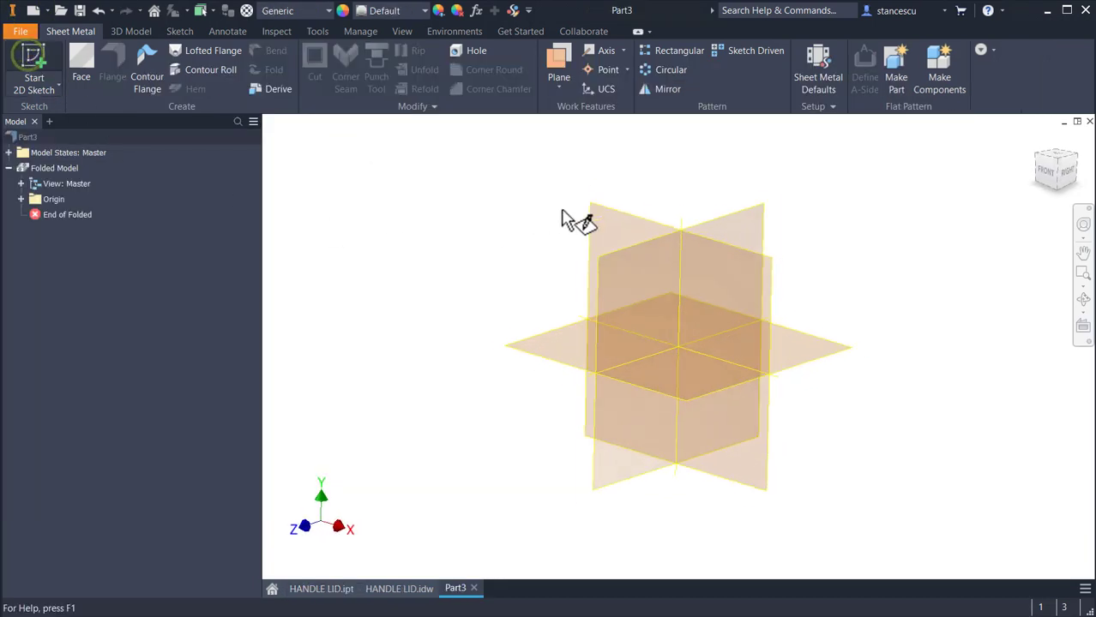
left_click(605, 233)
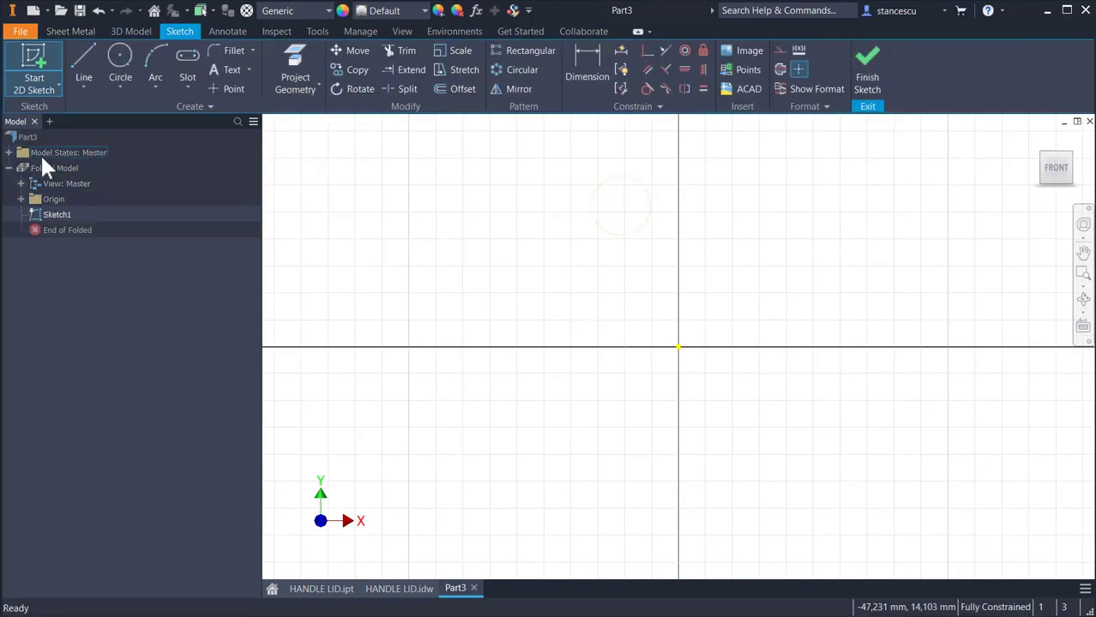
Sketch a closed triangle of lines around the origin, about 23 mm wide, with a sloping top edge and one vertex pointing down
left_click(89, 55)
left_click(528, 260)
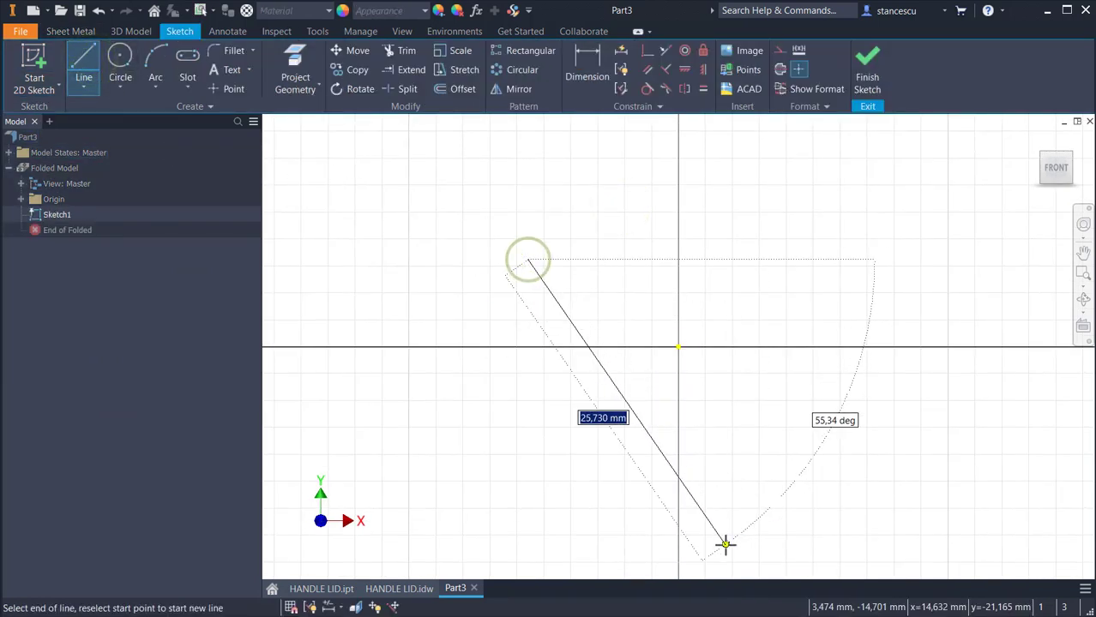
left_click(724, 544)
left_click(836, 311)
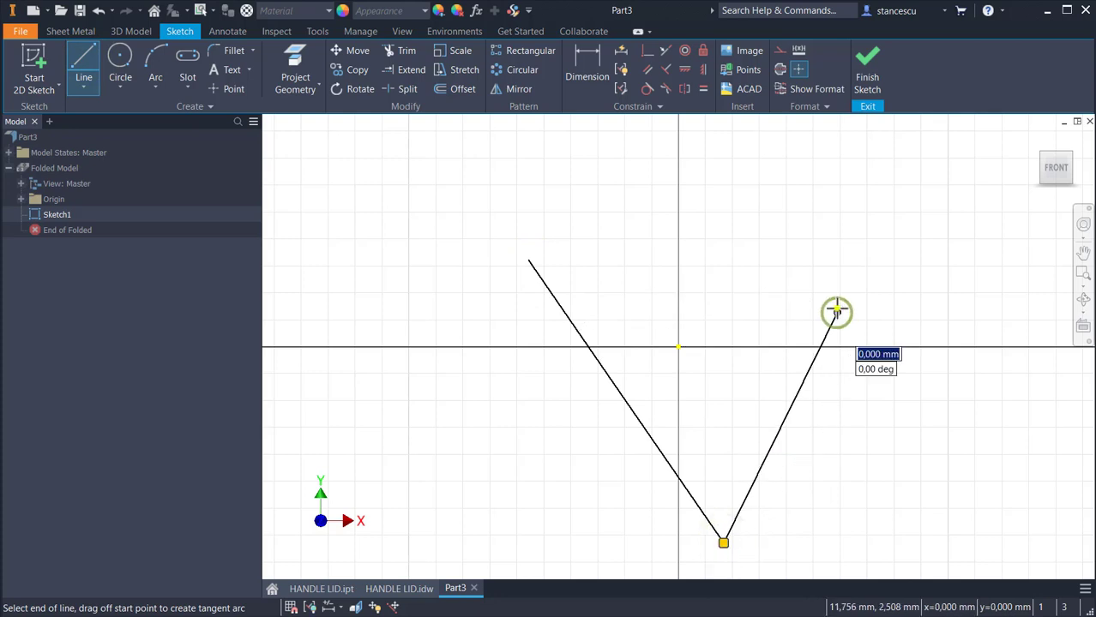
right_click(835, 312)
left_click(817, 382)
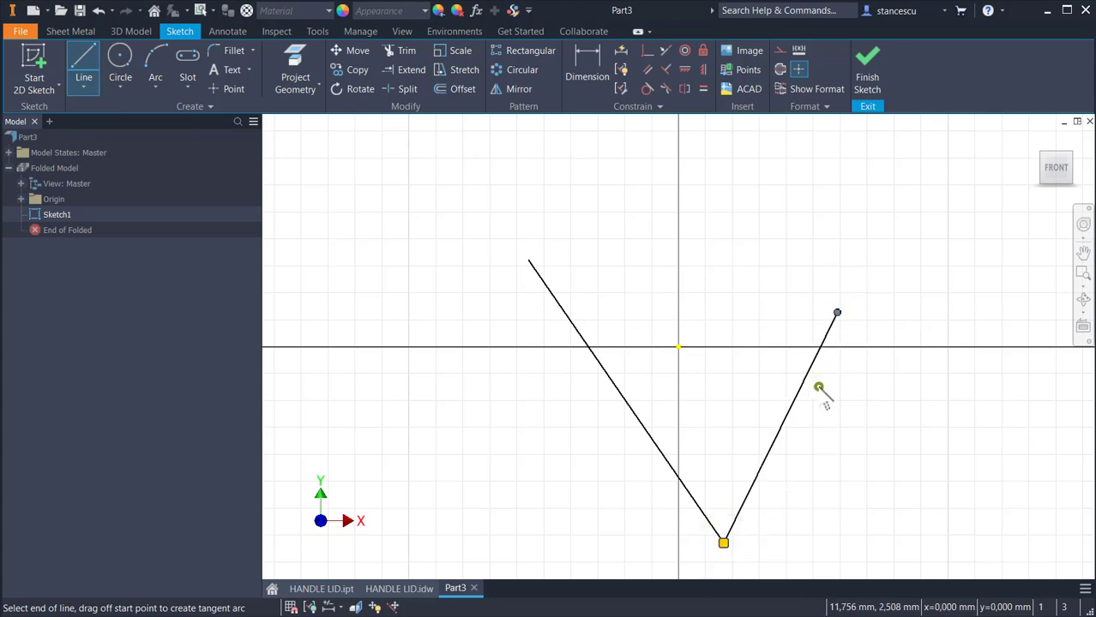
Dimension the horizontal width of the triangle's sloping top edge as 120 mm
left_click(583, 65)
left_click(659, 287)
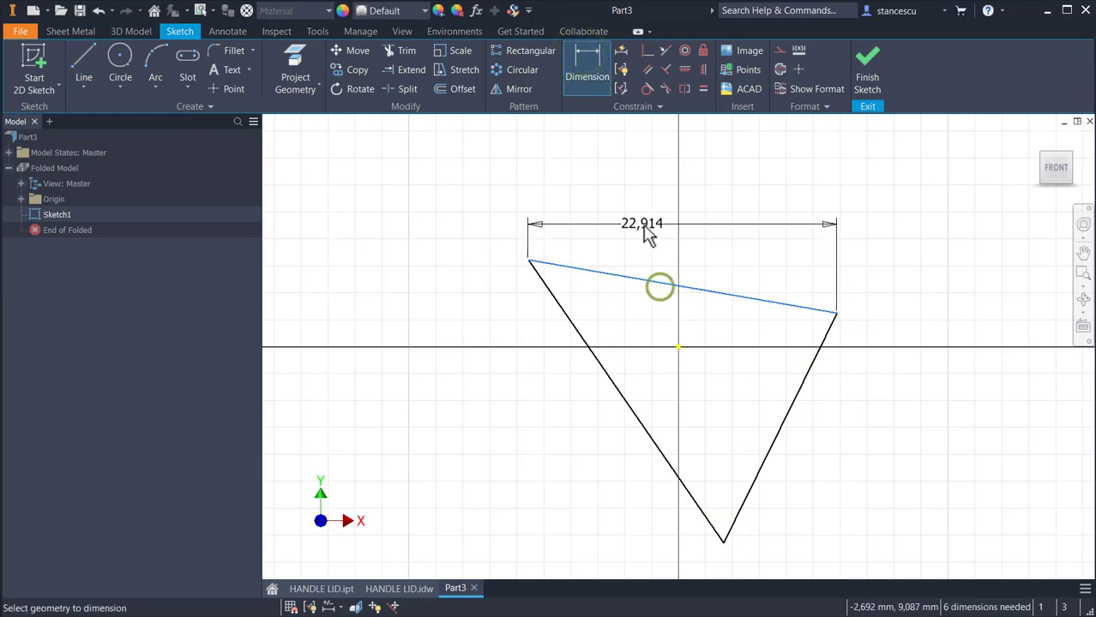
left_click(648, 229)
type("120")
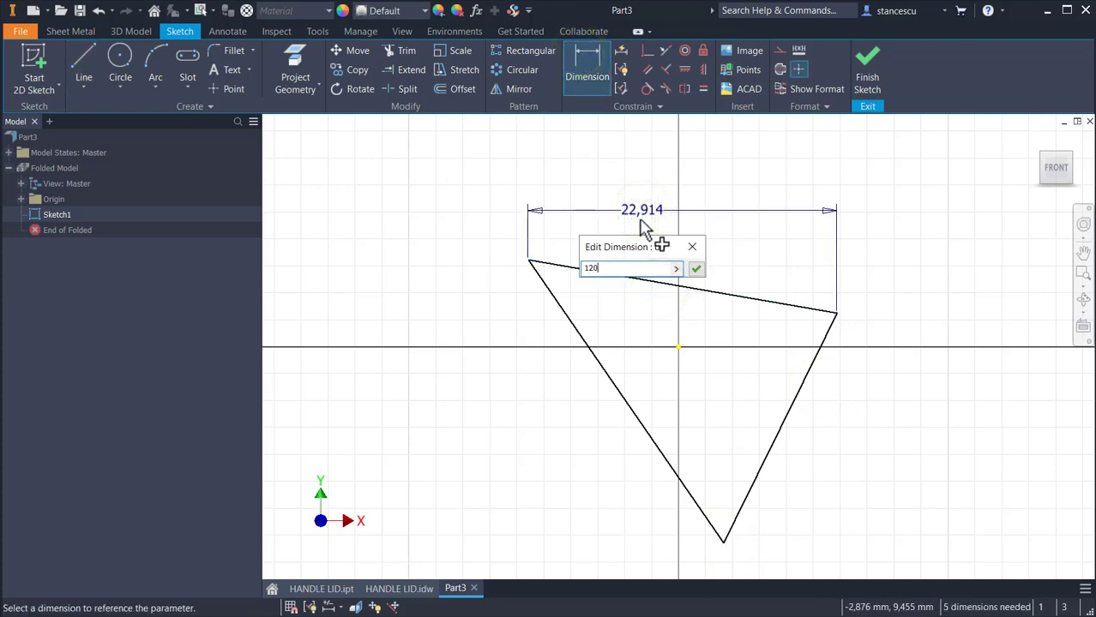
key("Return")
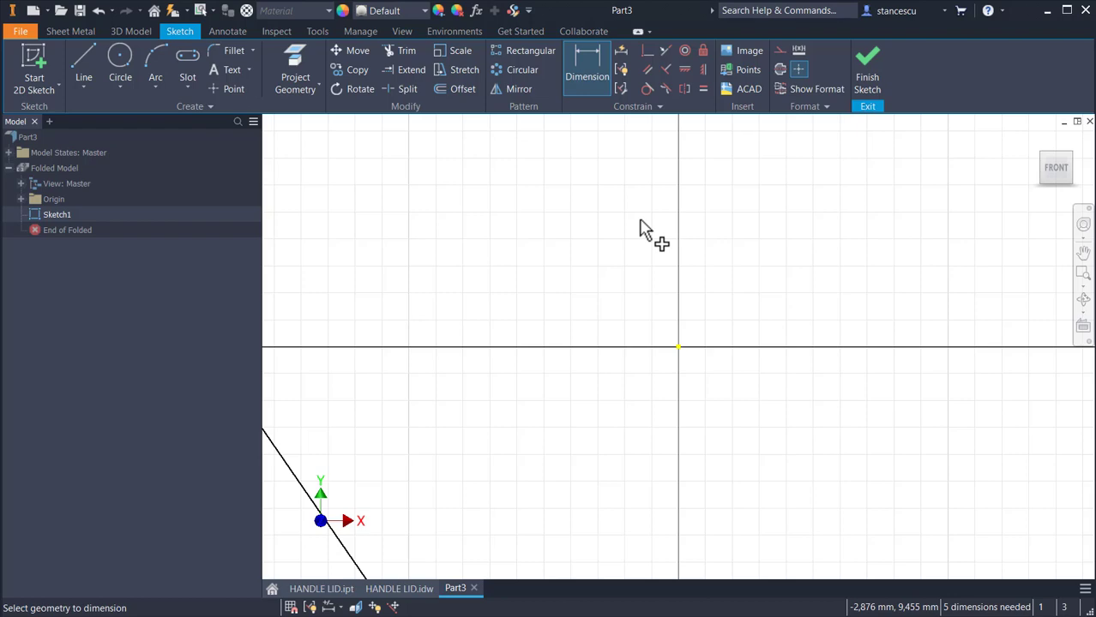
key("Home")
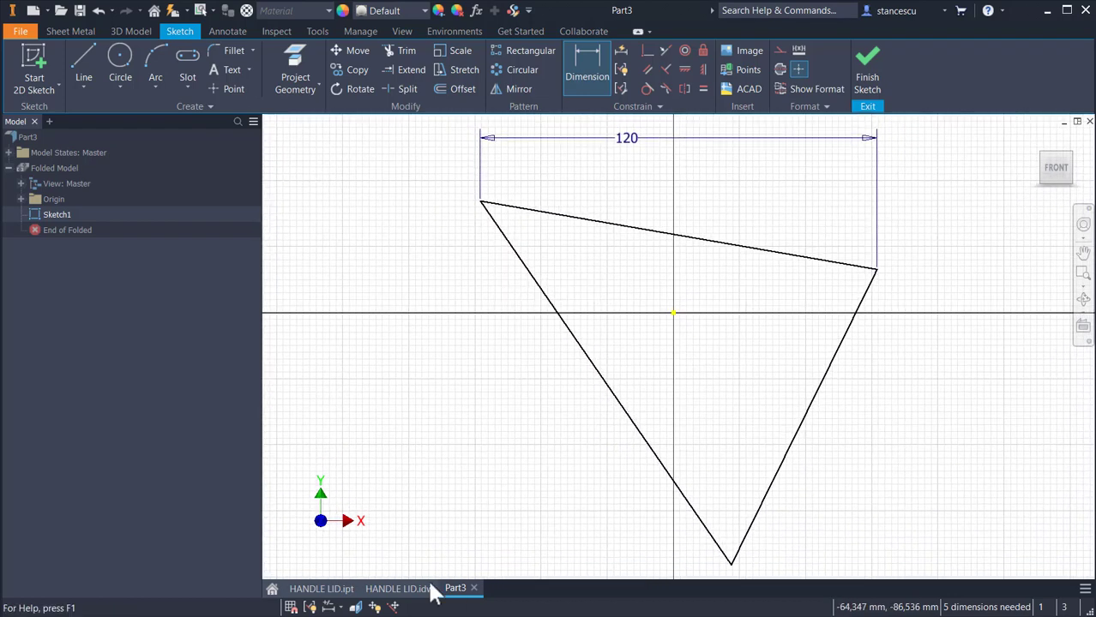
Consult the HANDLE LID.idw drawing and dimension the upper left vertex's height above the sketch origin as 44,5-16 mm
left_click(415, 591)
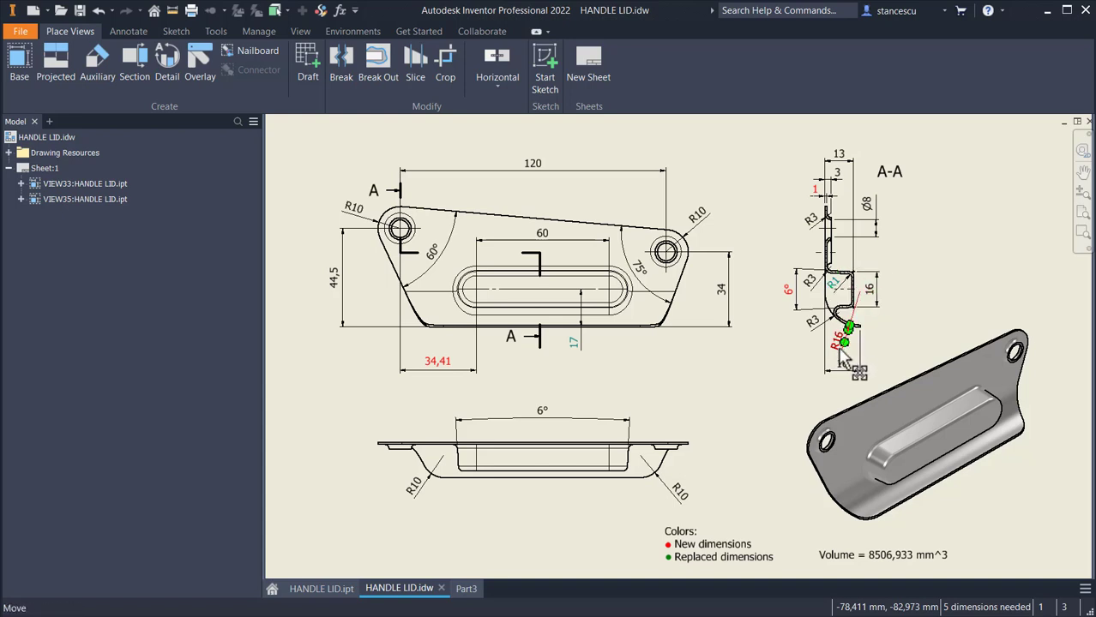
left_click(859, 337)
left_click(400, 247)
left_click(460, 588)
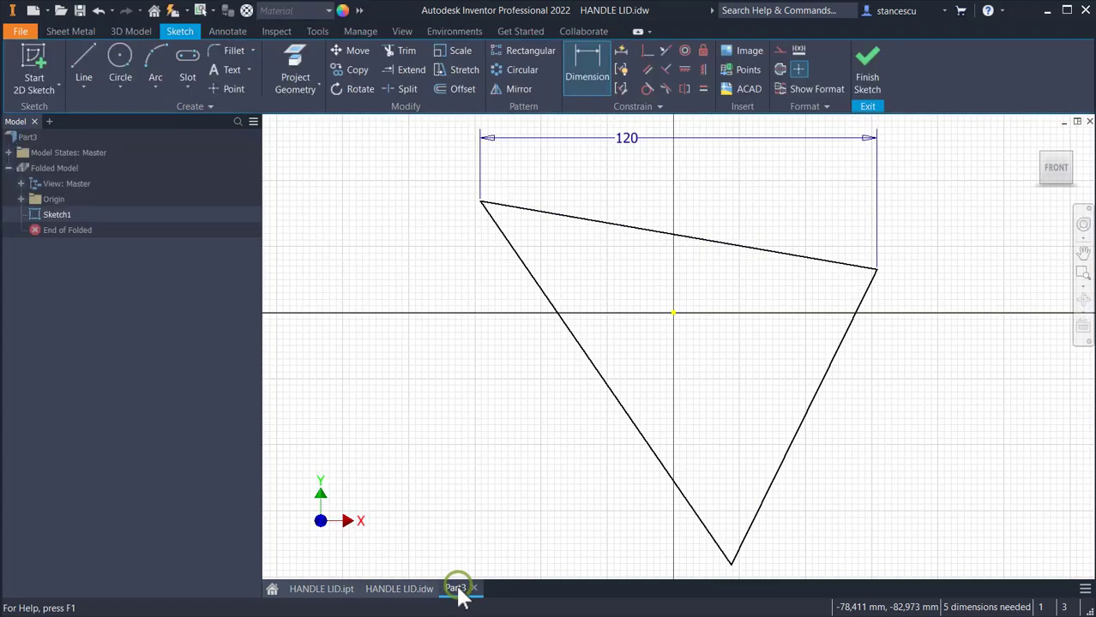
left_click(595, 60)
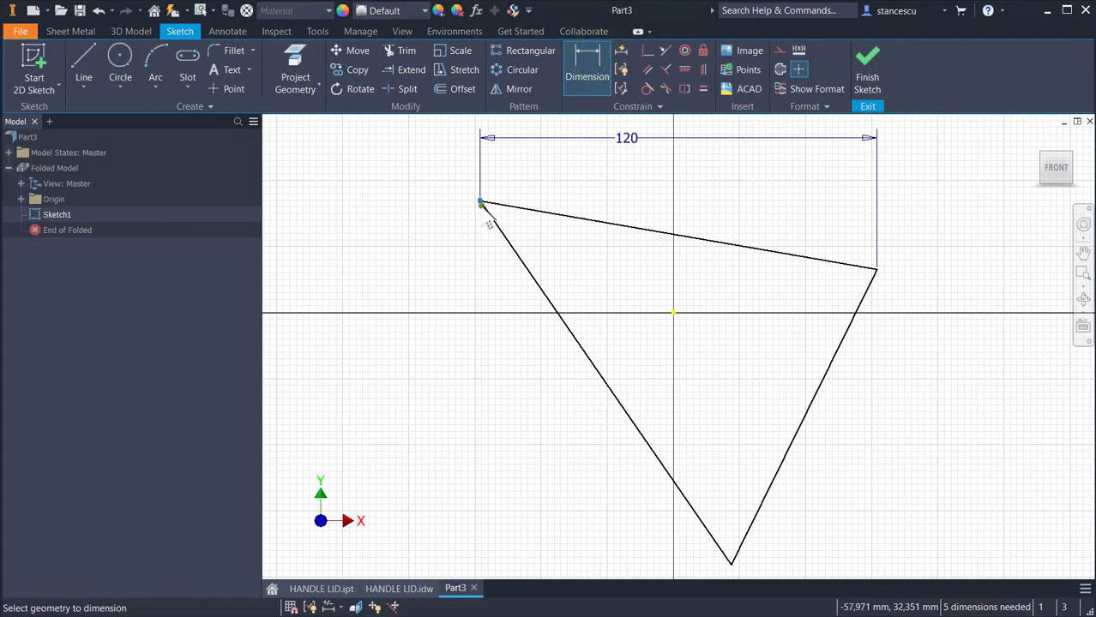
left_click(480, 203)
left_click(674, 314)
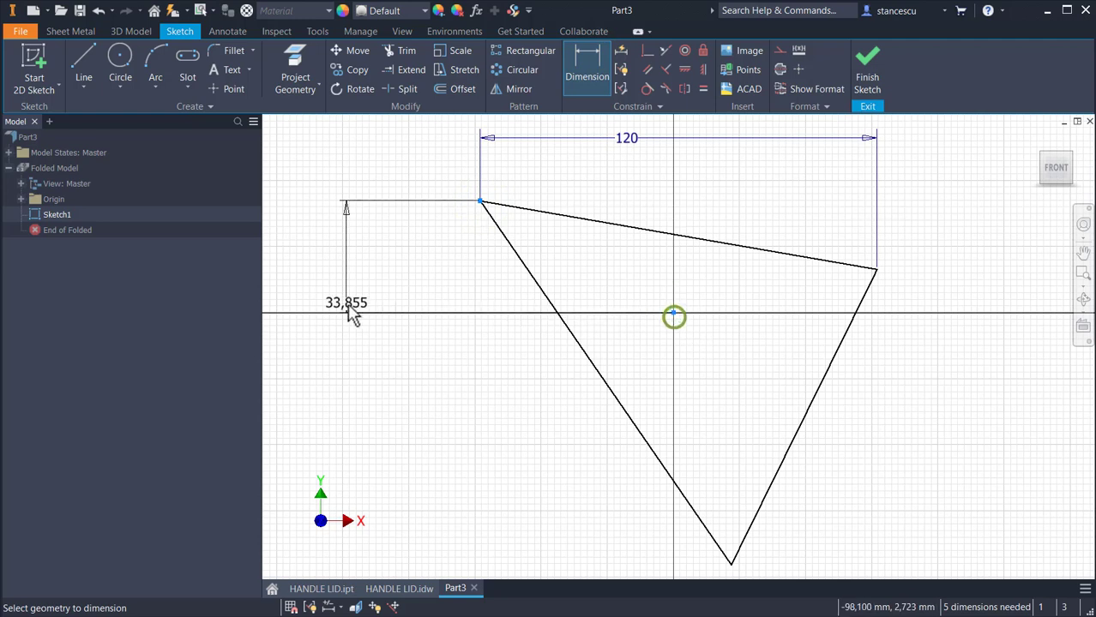
left_click(345, 273)
type("44,5")
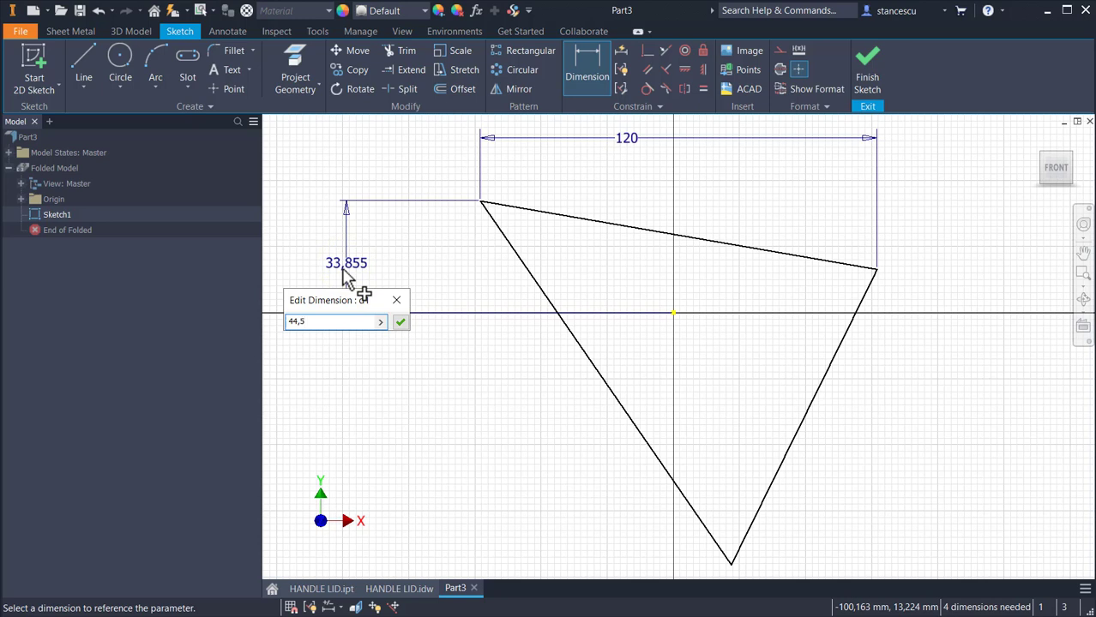
type("-16")
key("Return")
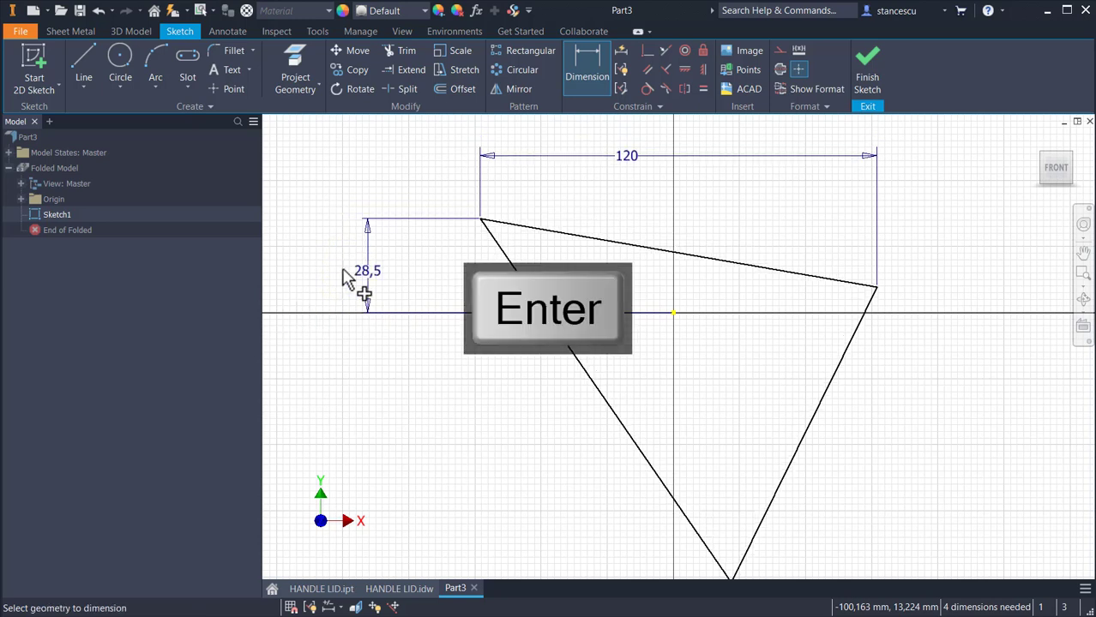
Dimension the upper right vertex's height above the sketch origin as 34-16 mm
left_click(874, 290)
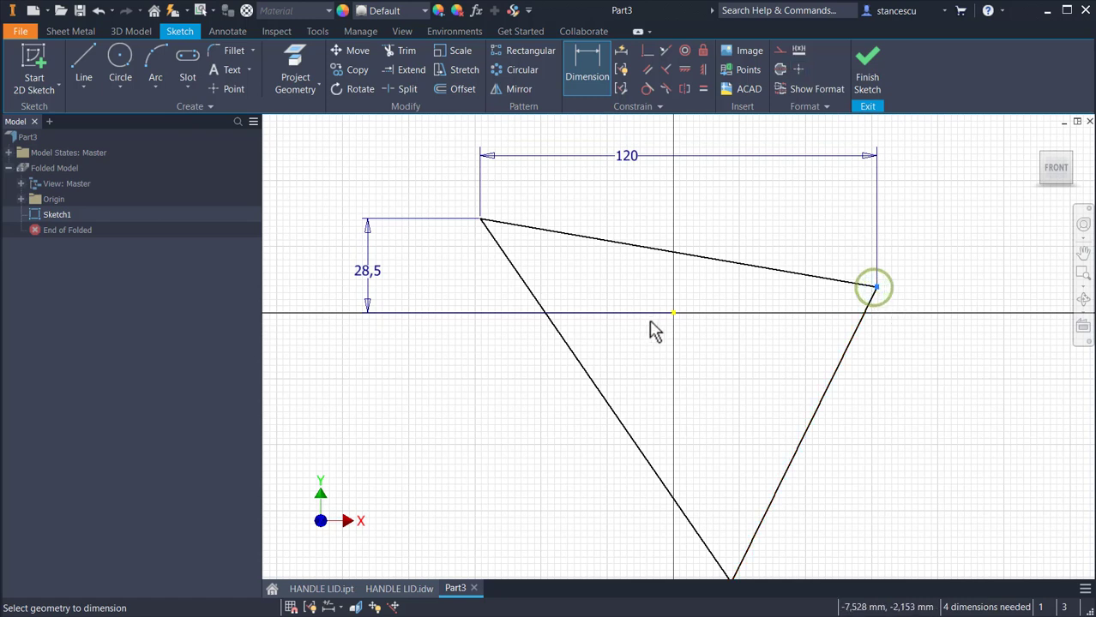
left_click(674, 313)
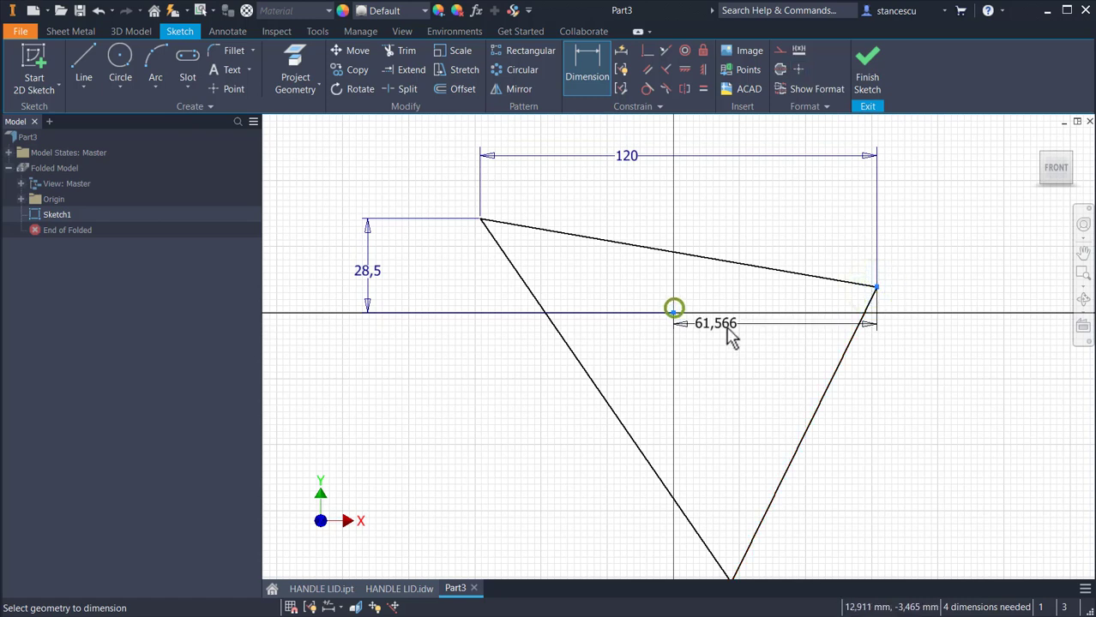
left_click(946, 295)
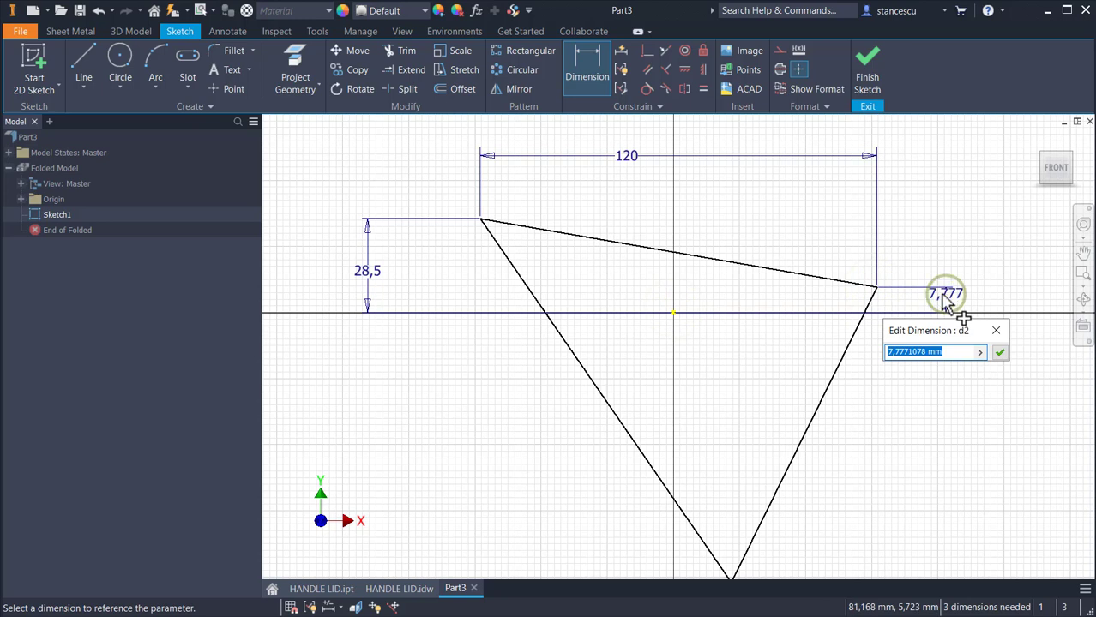
type("34-16")
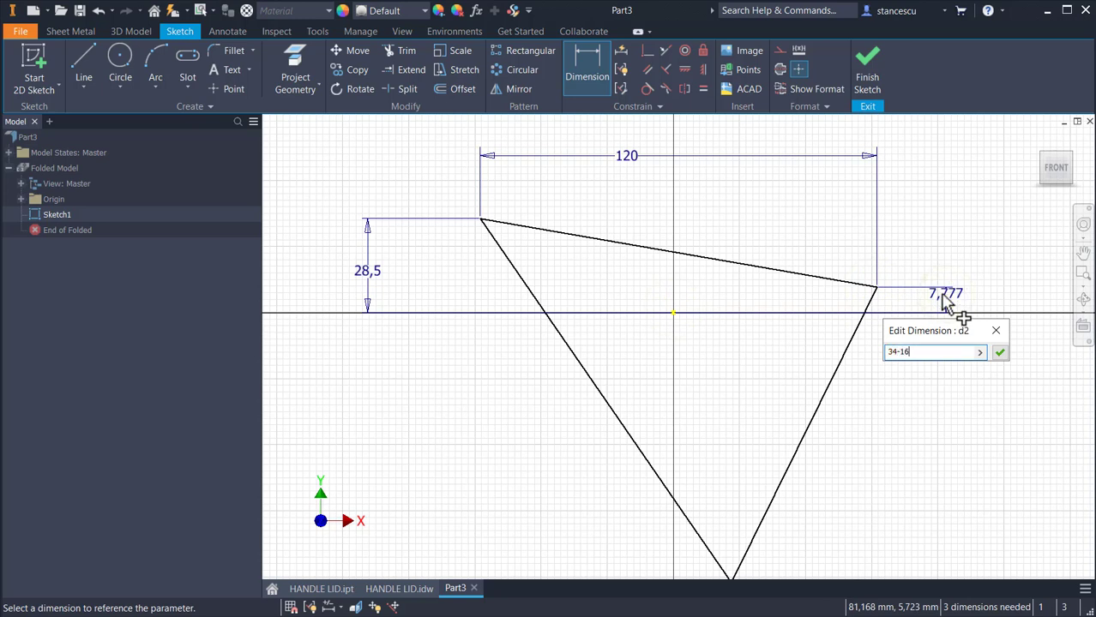
key("Return")
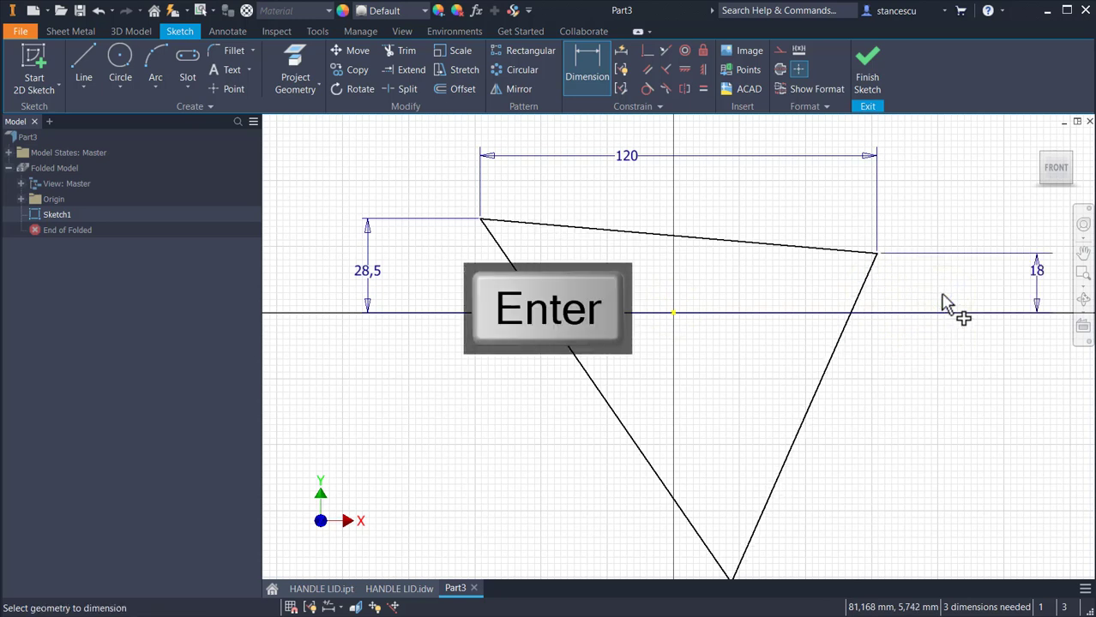
Set the angle between the top edge and the triangle's left edge to 60 degrees
left_click(572, 227)
left_click(537, 298)
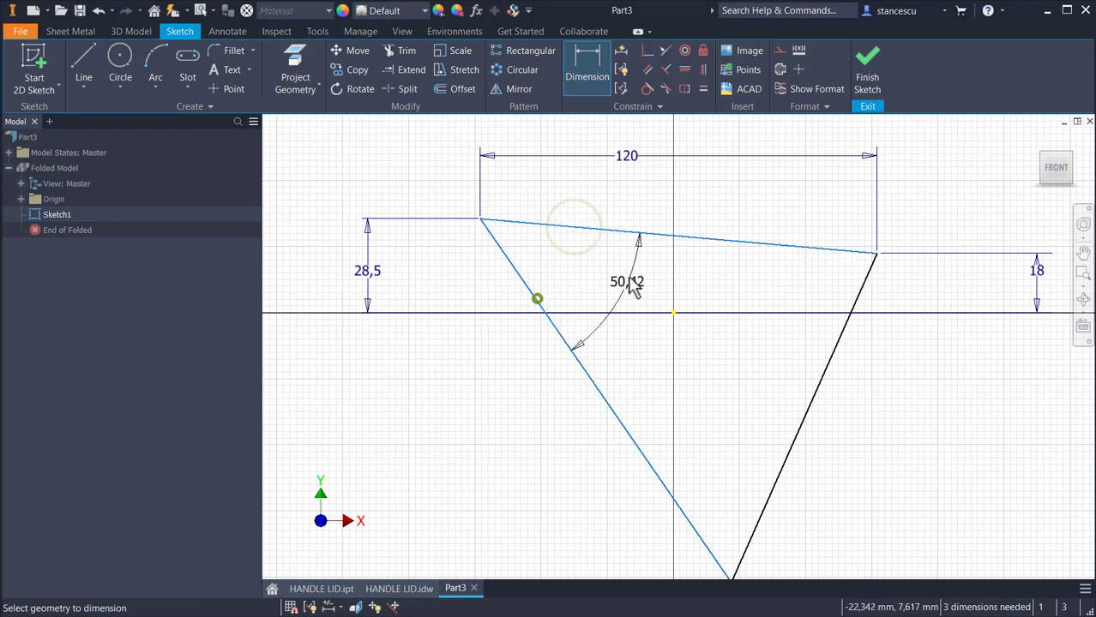
left_click(557, 283)
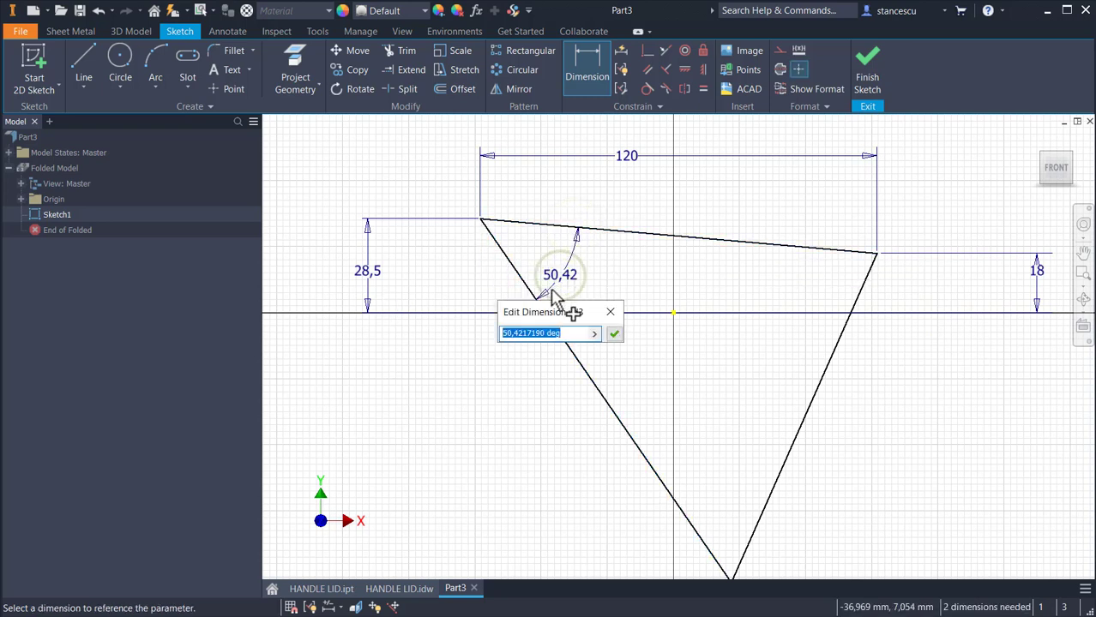
type("60")
key("Return")
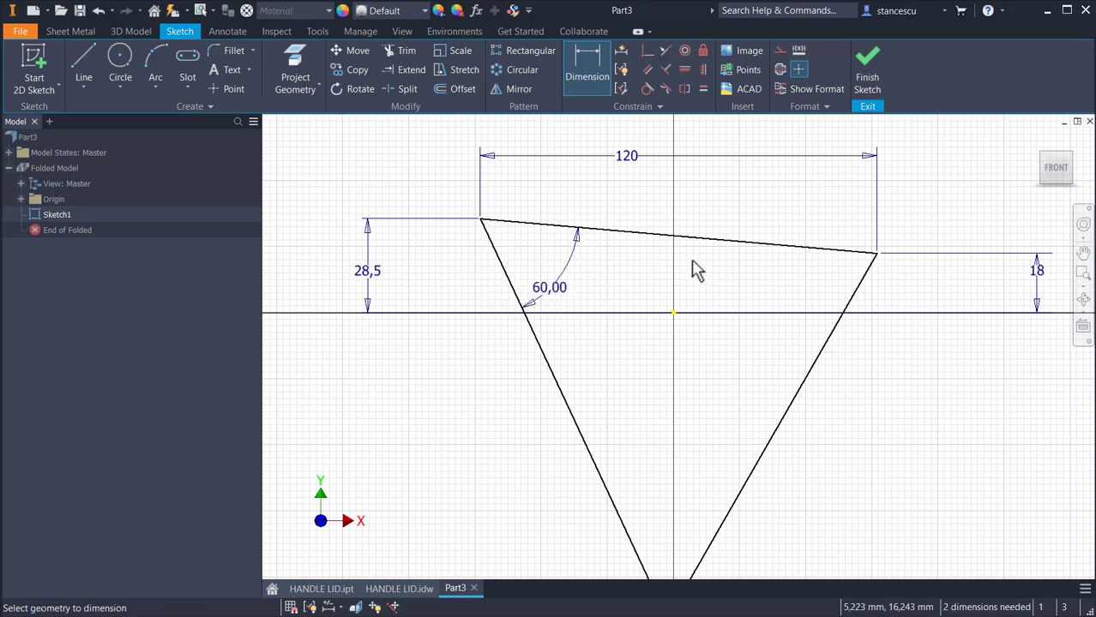
Set the angle between the top edge and the triangle's right edge to 75 degrees
left_click(781, 247)
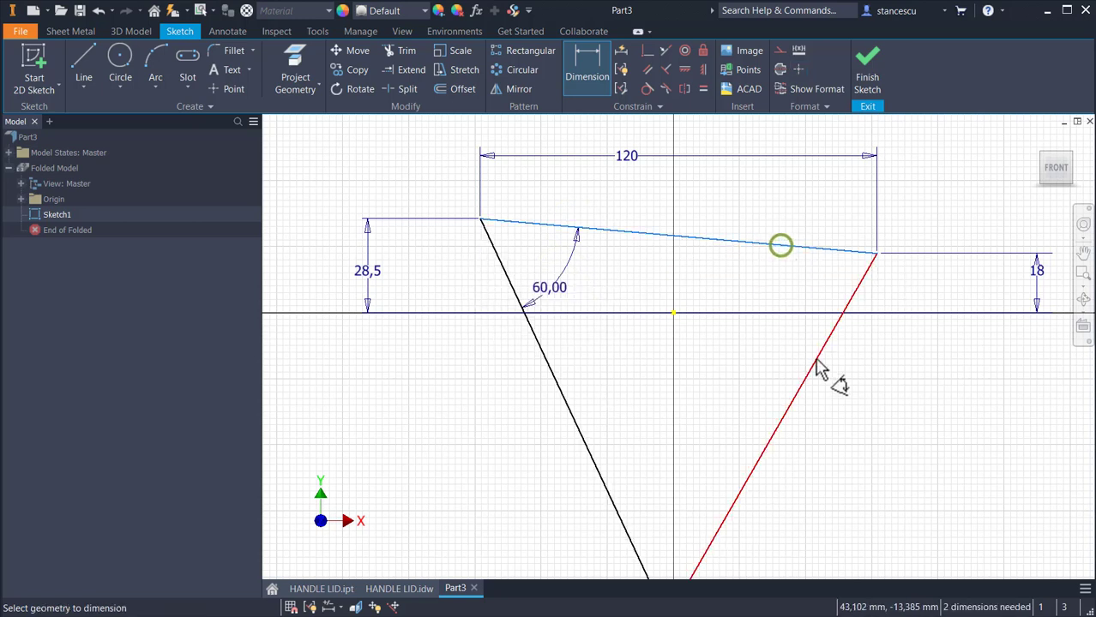
left_click(820, 361)
left_click(781, 338)
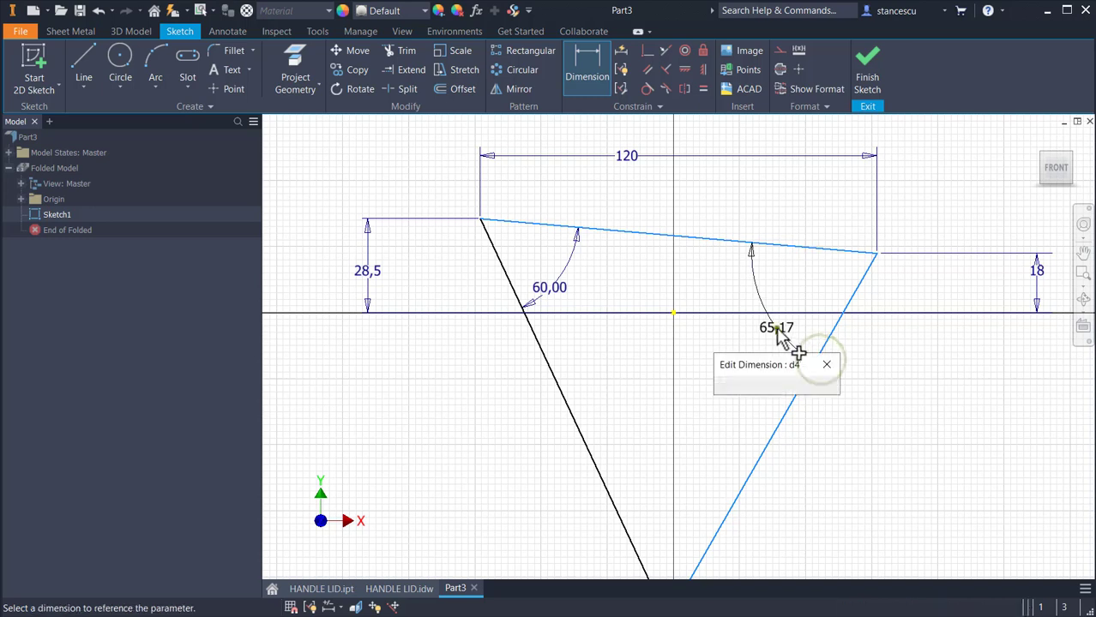
type("75")
key("Return")
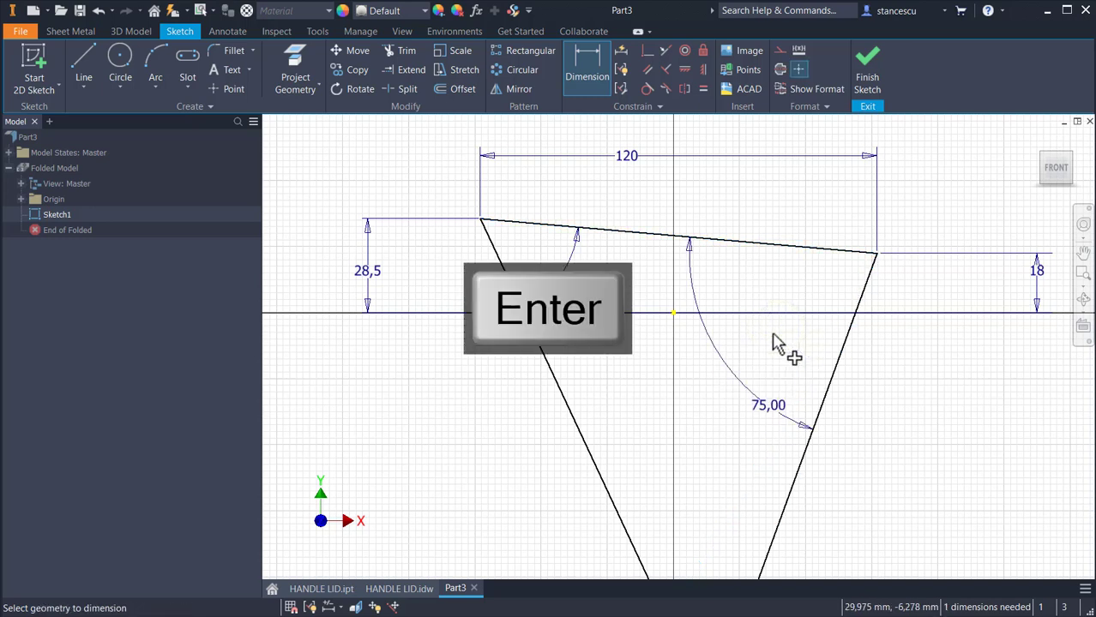
Constrain the triangle's upper left vertex vertically in line with the sketch origin
left_click(397, 591)
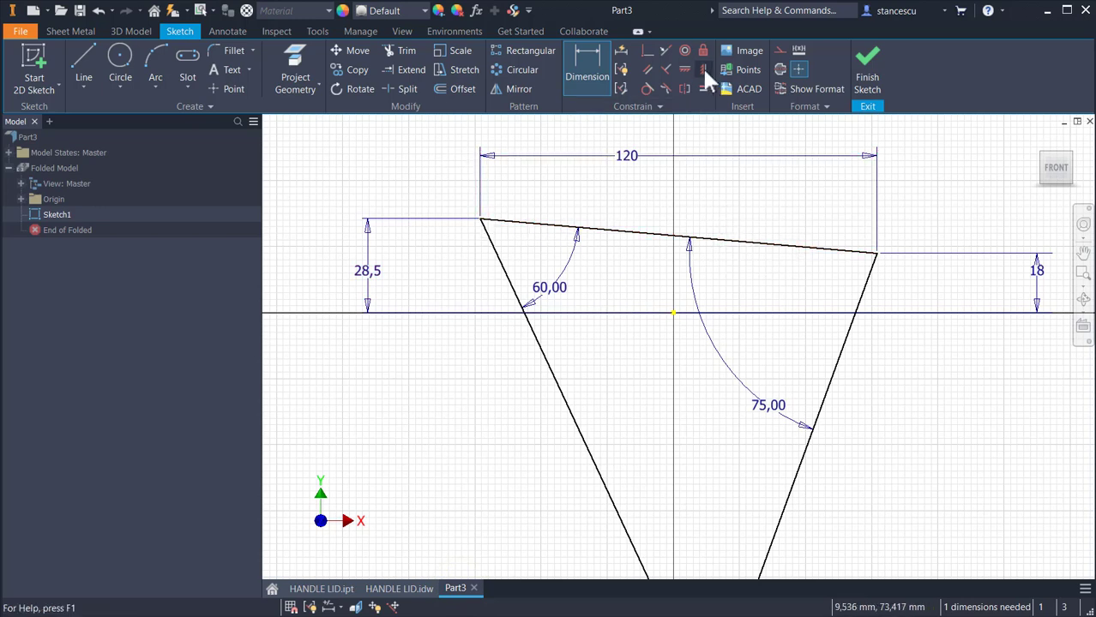
left_click(702, 68)
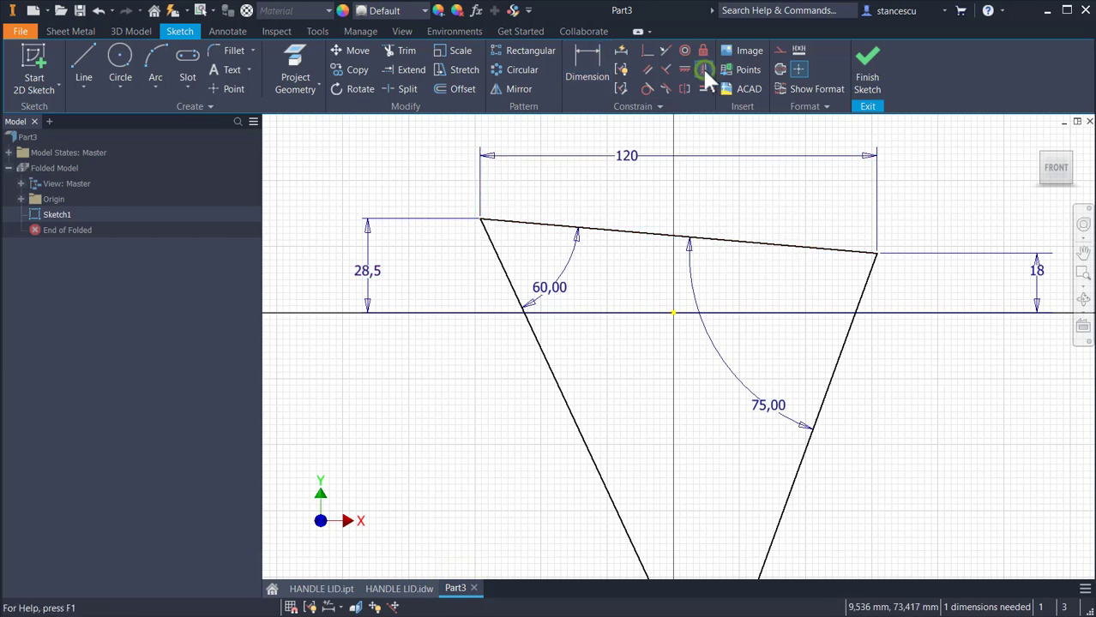
left_click(483, 222)
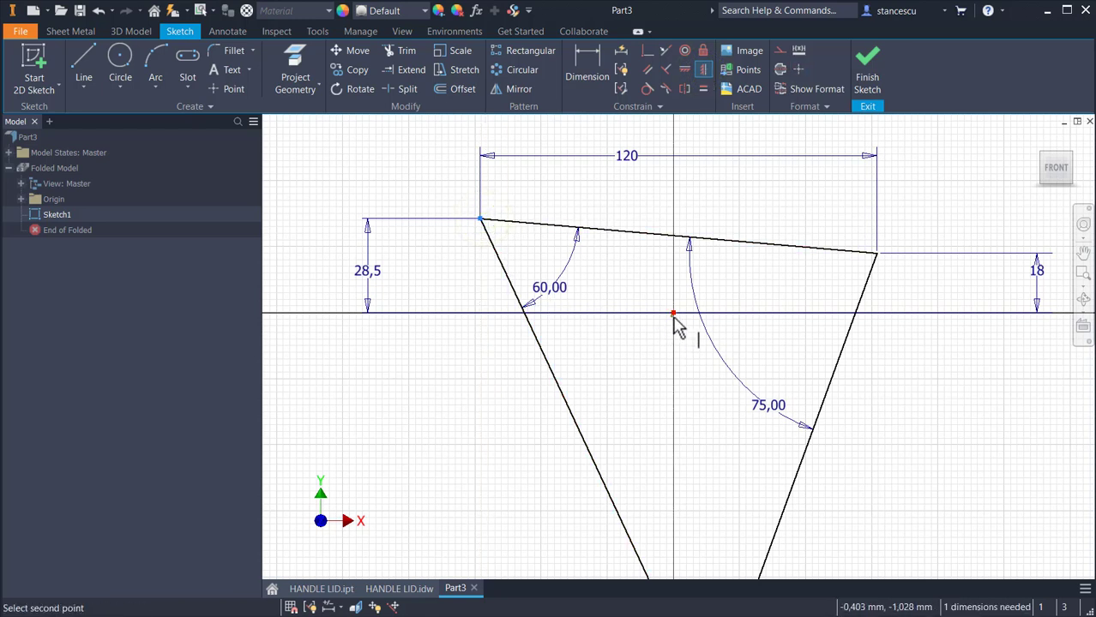
left_click(674, 314)
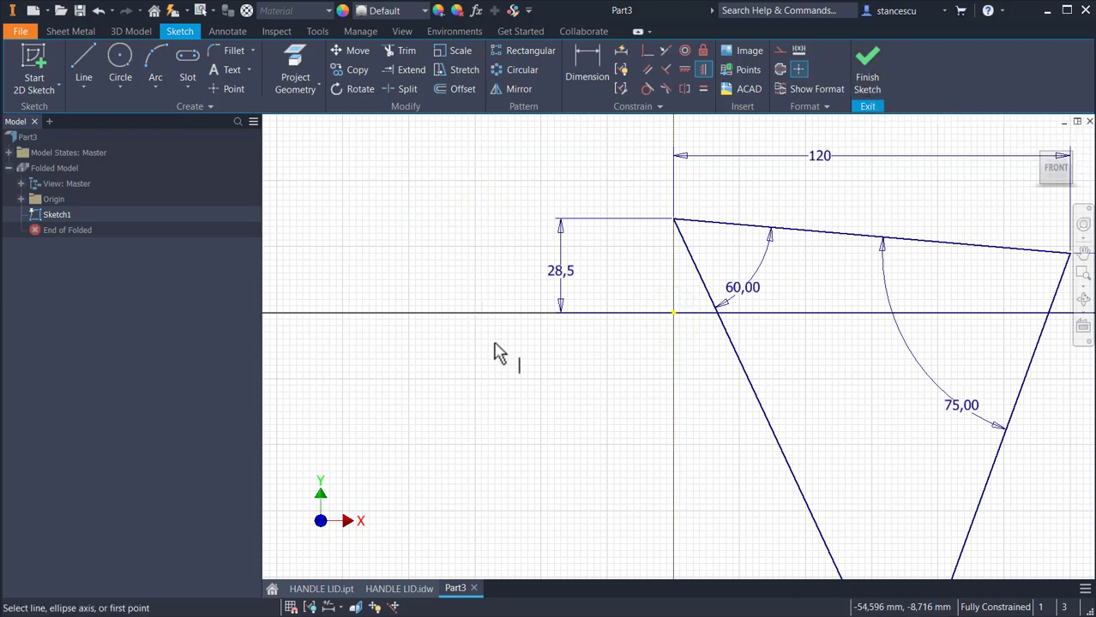
key("Home")
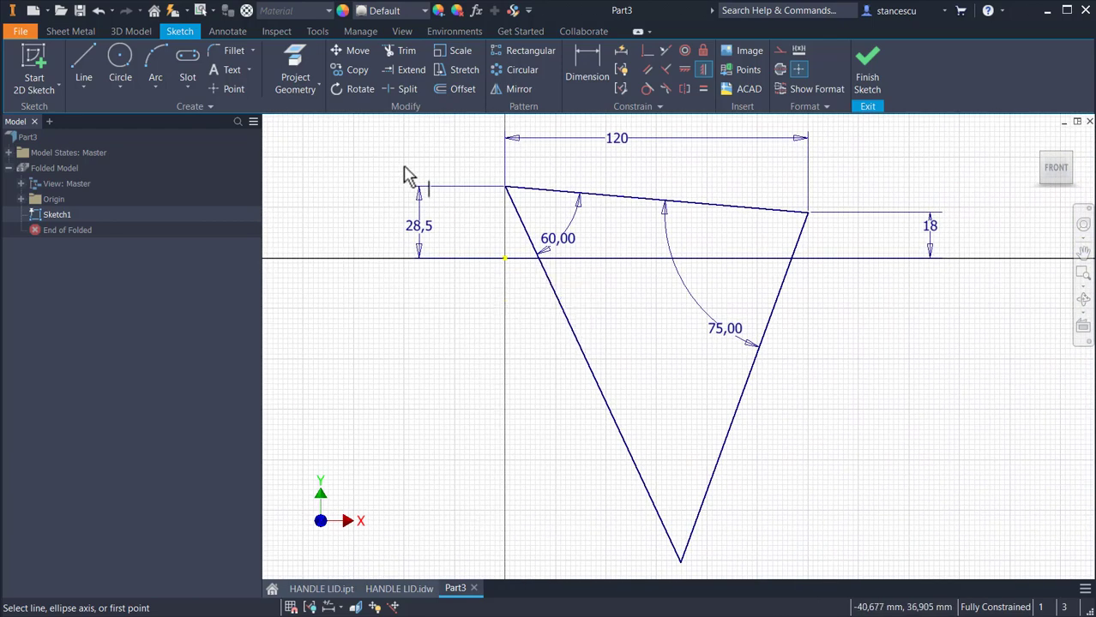
key("Escape")
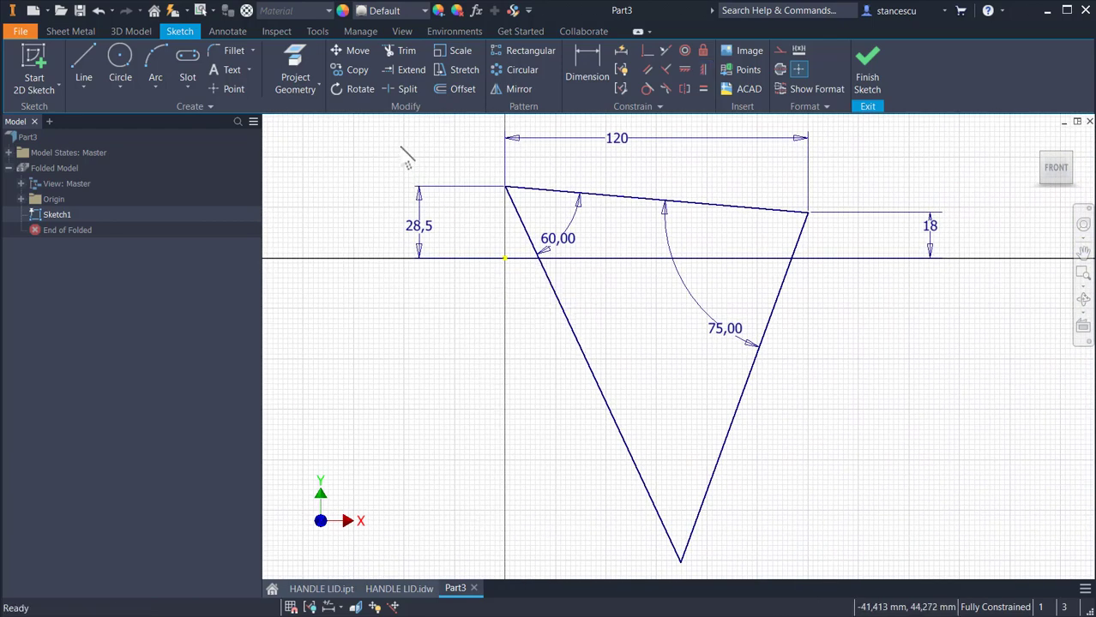
Convert the triangle's three lines to construction geometry
mouse_move(397, 144)
left_mouse_down()
mouse_move(746, 521)
mouse_move(869, 594)
mouse_move(889, 576)
left_mouse_up()
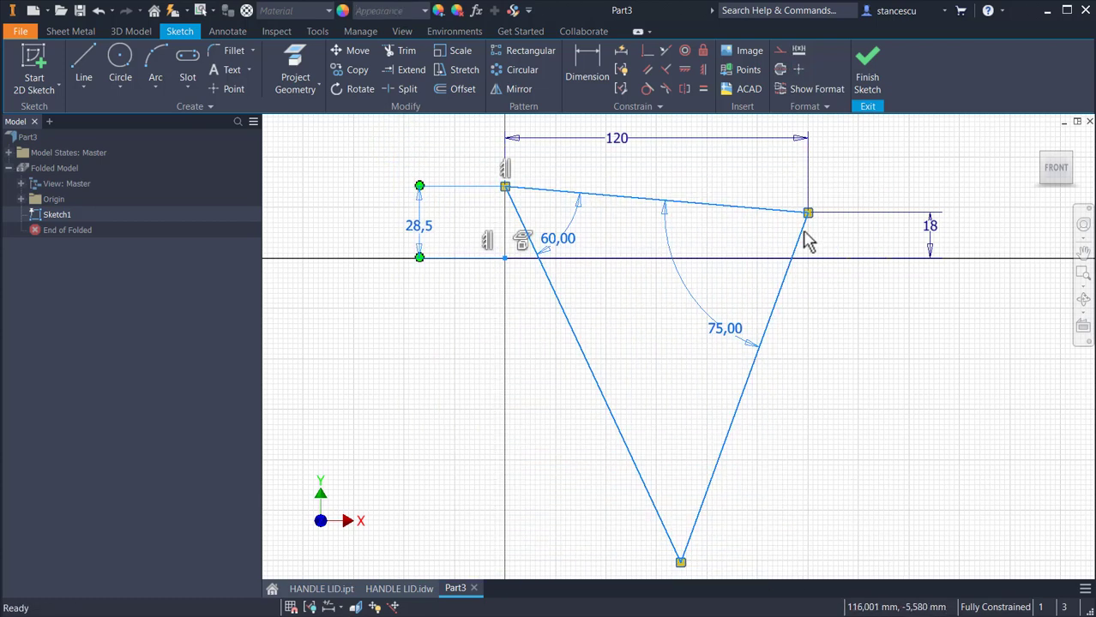
left_click(780, 50)
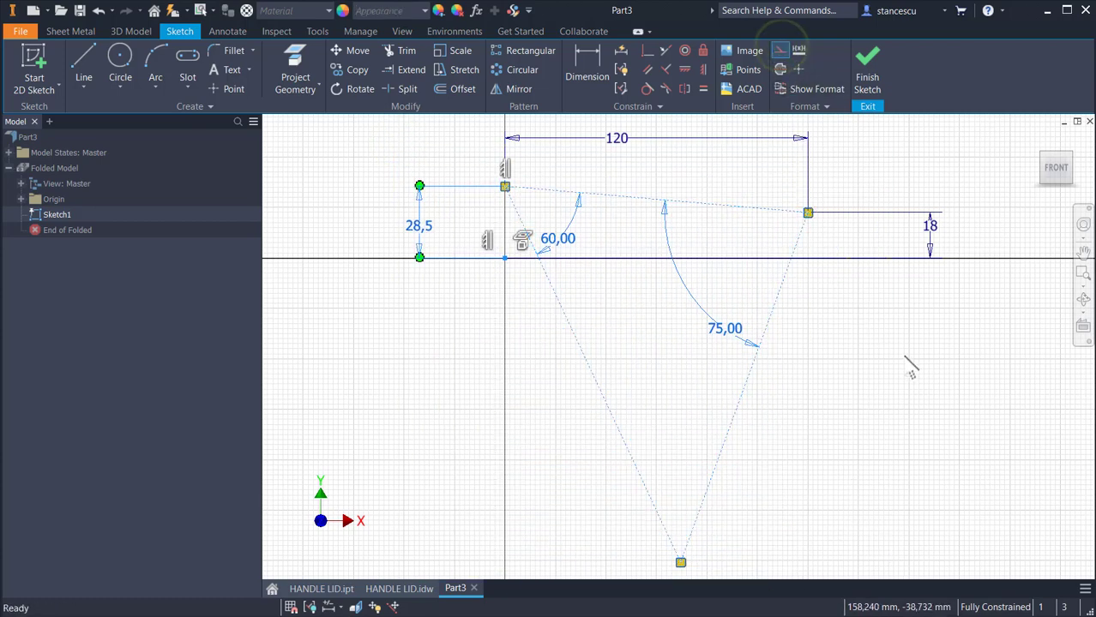
left_click(905, 354)
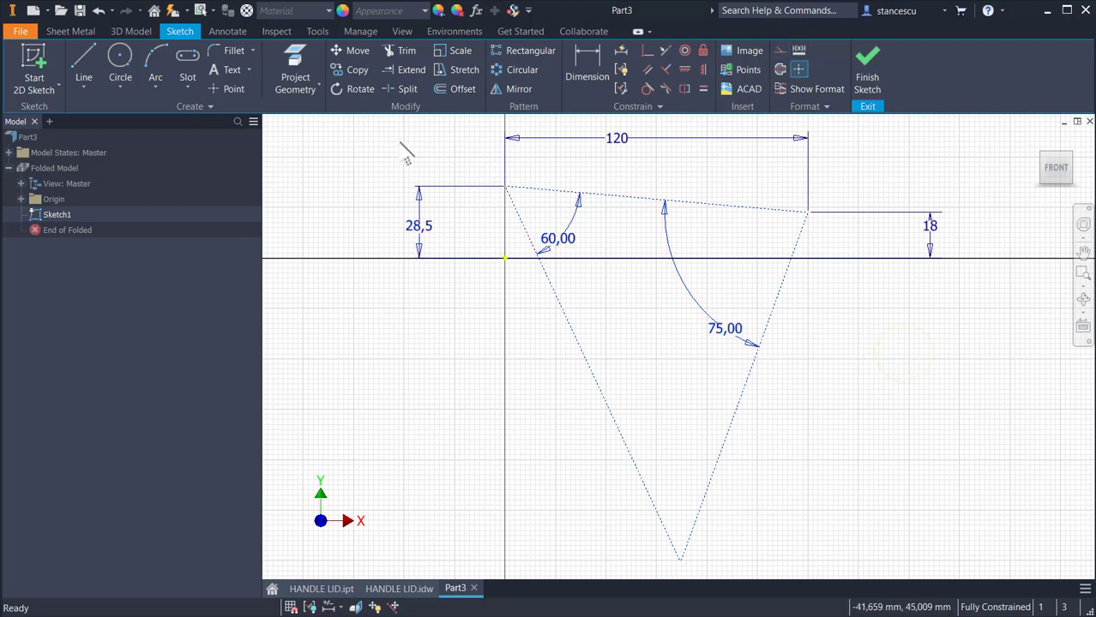
Offset the construction triangle outward by 10 mm
left_click(462, 90)
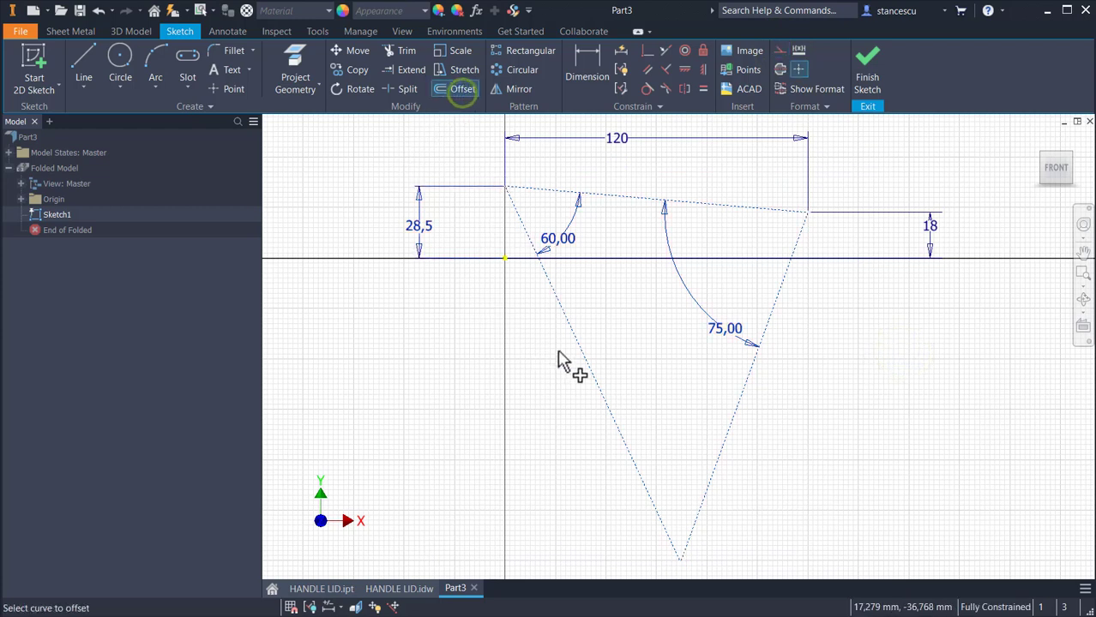
left_click(596, 382)
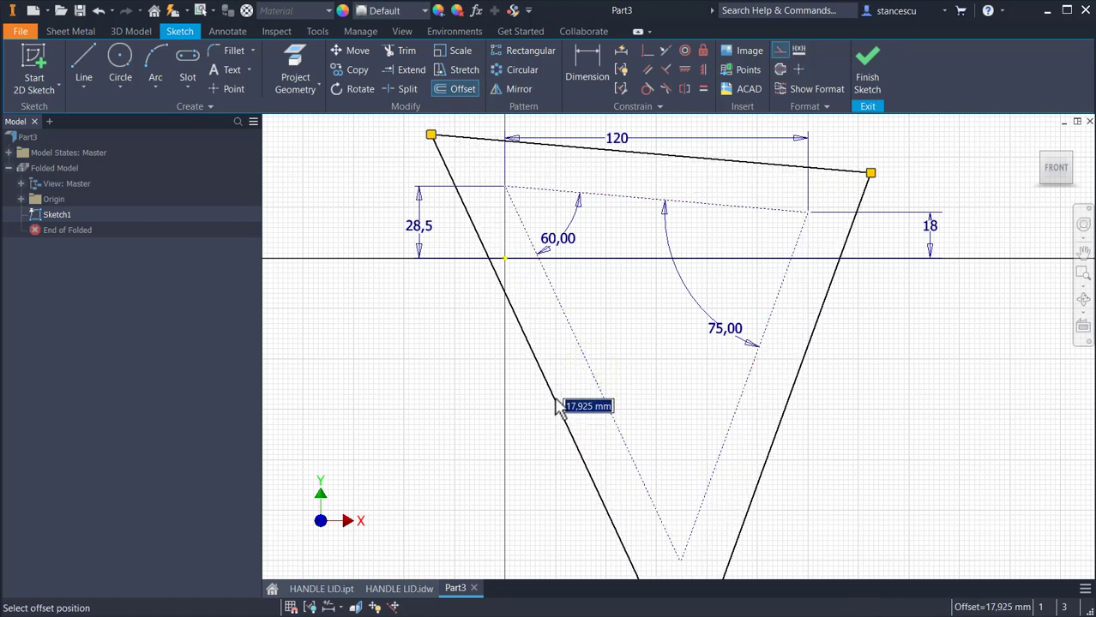
type("10")
key("Return")
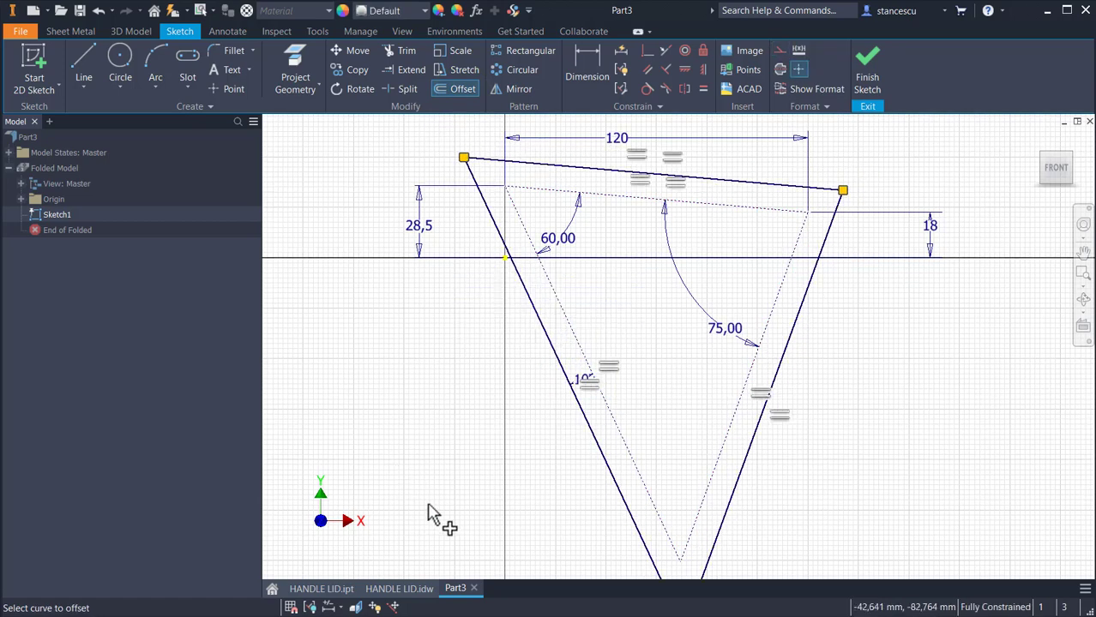
Fillet the two upper corners of the offset outline with a 10 mm radius and finish the sketch
left_click(418, 591)
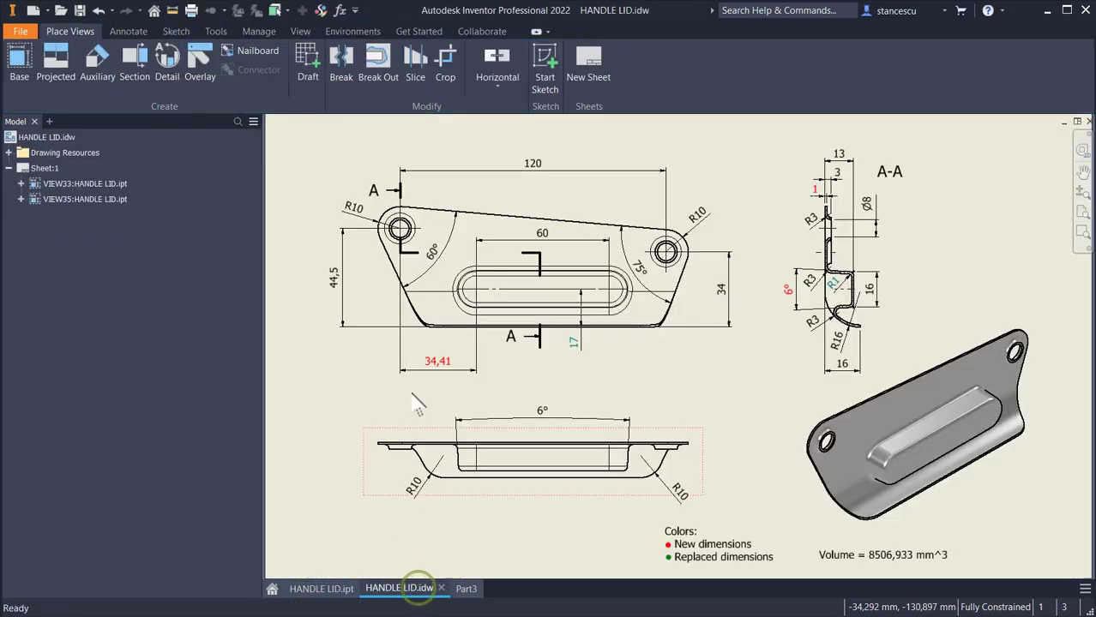
left_click(410, 231)
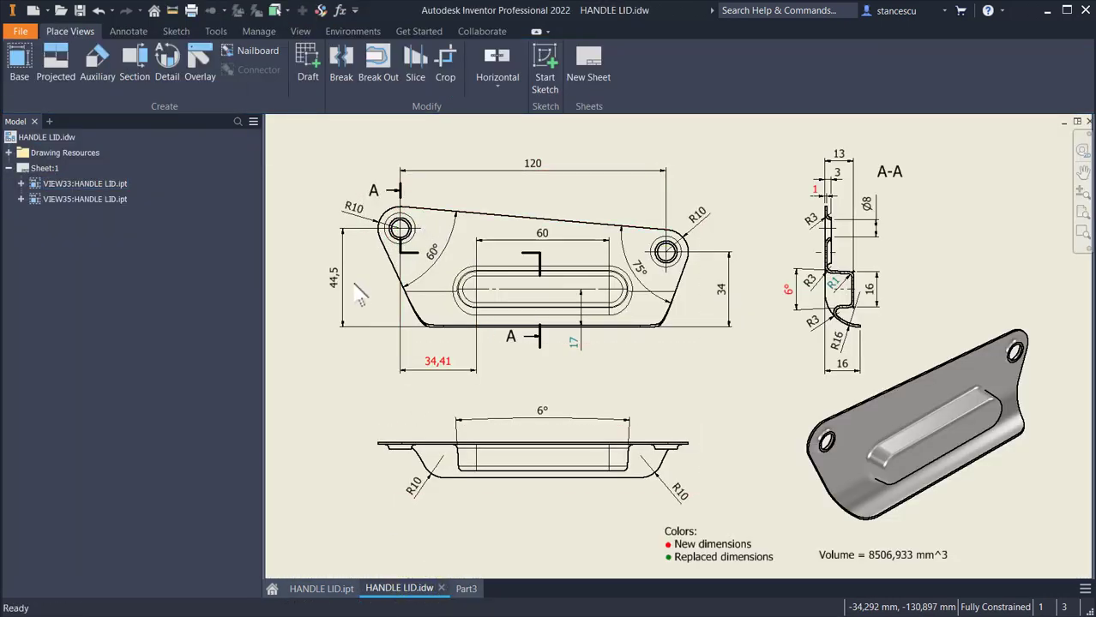
left_click(466, 589)
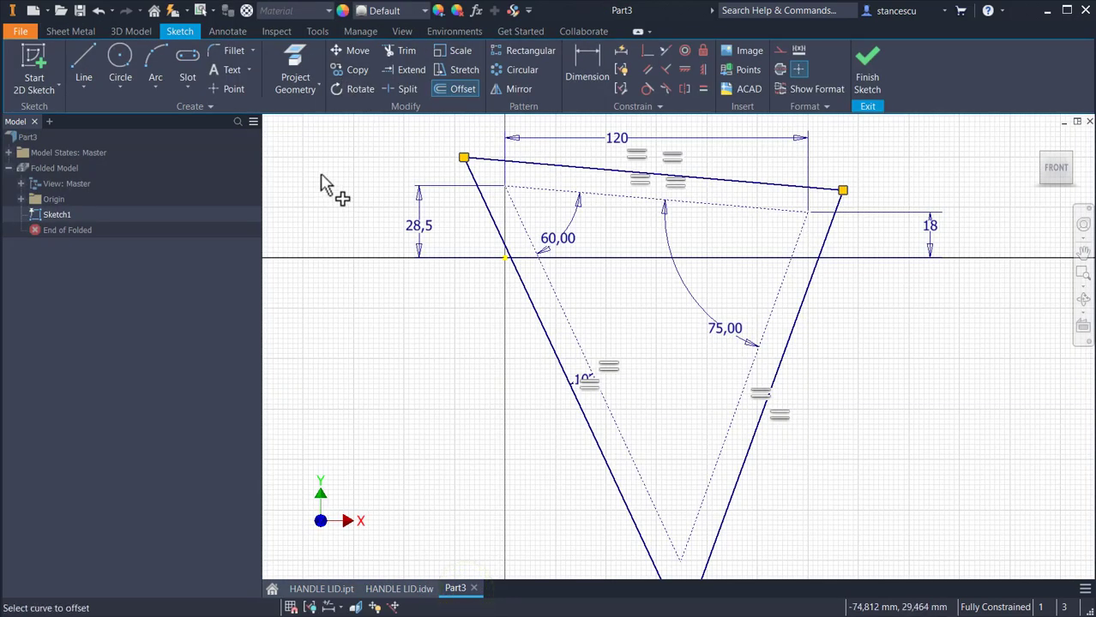
left_click(228, 49)
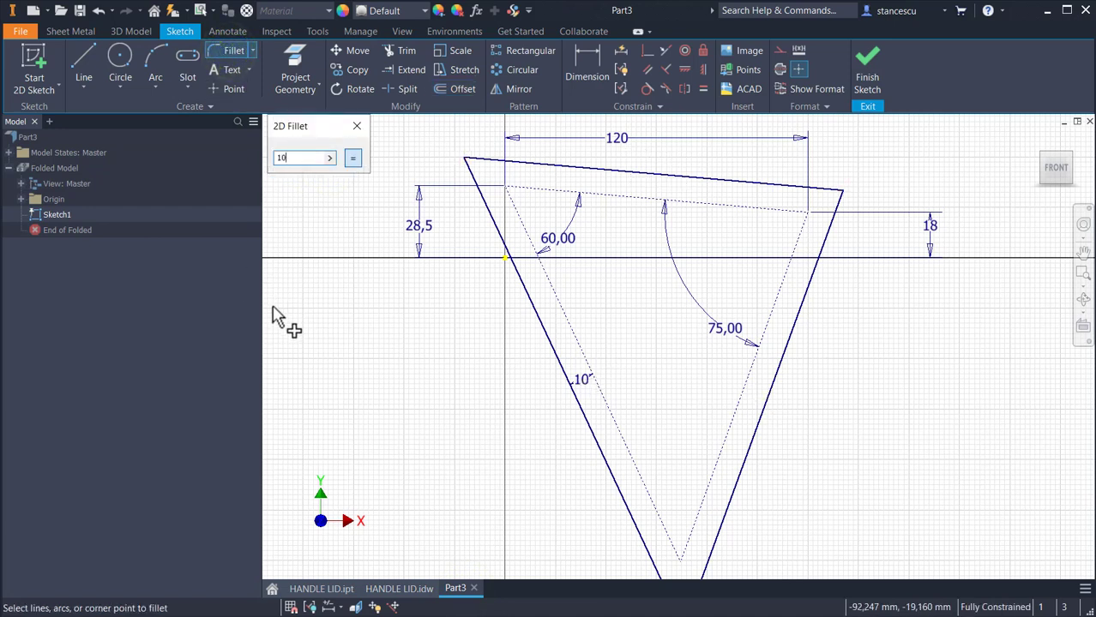
left_click(467, 161)
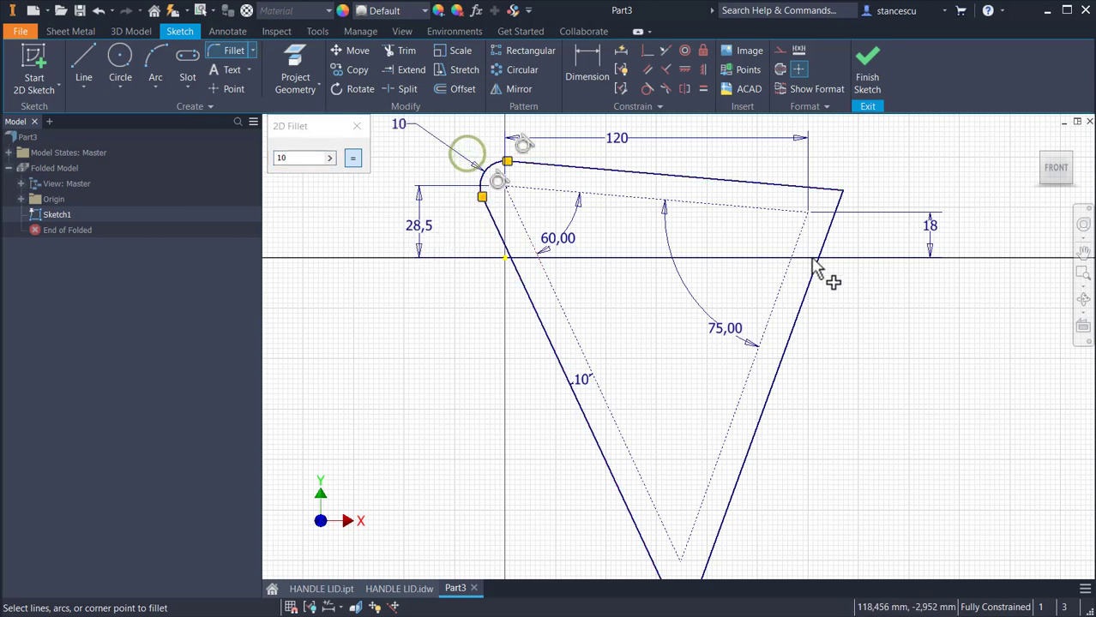
left_click(847, 204)
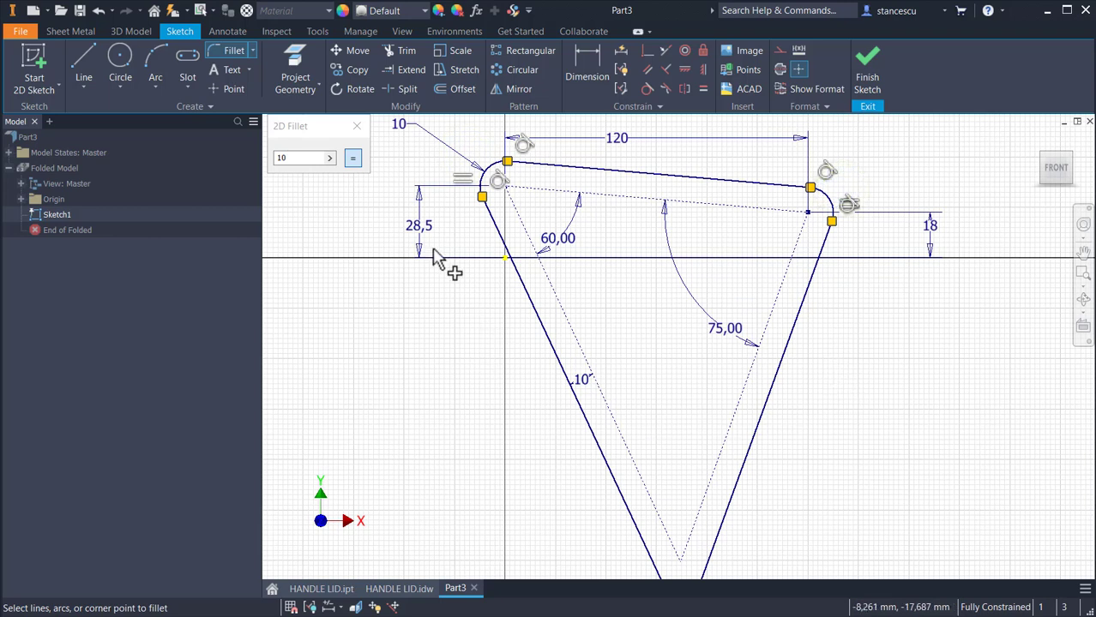
left_click(356, 127)
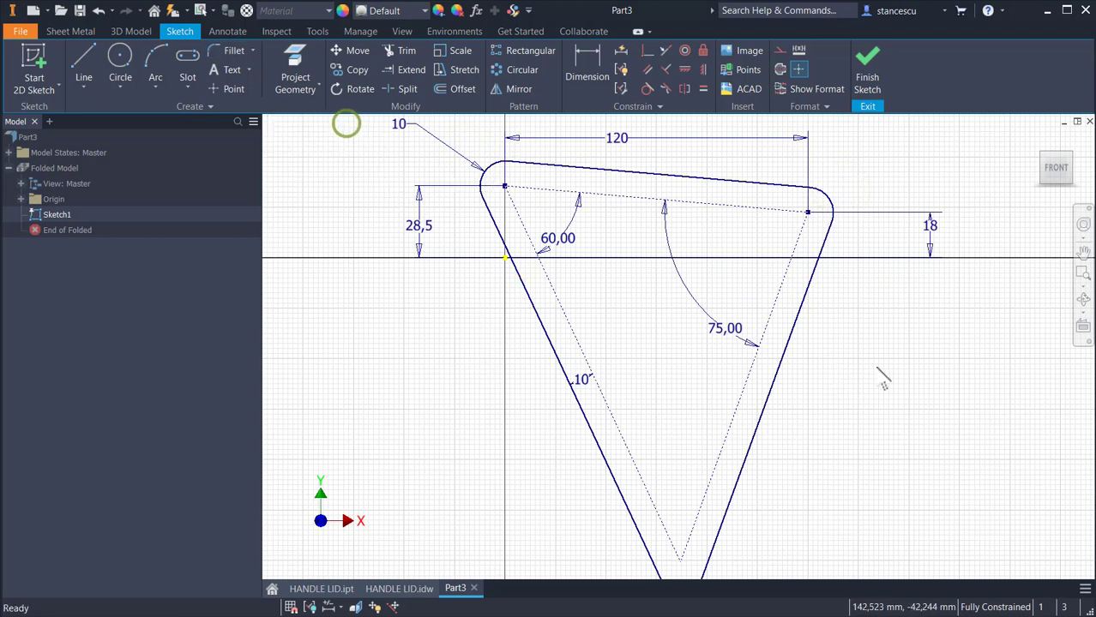
key("Home")
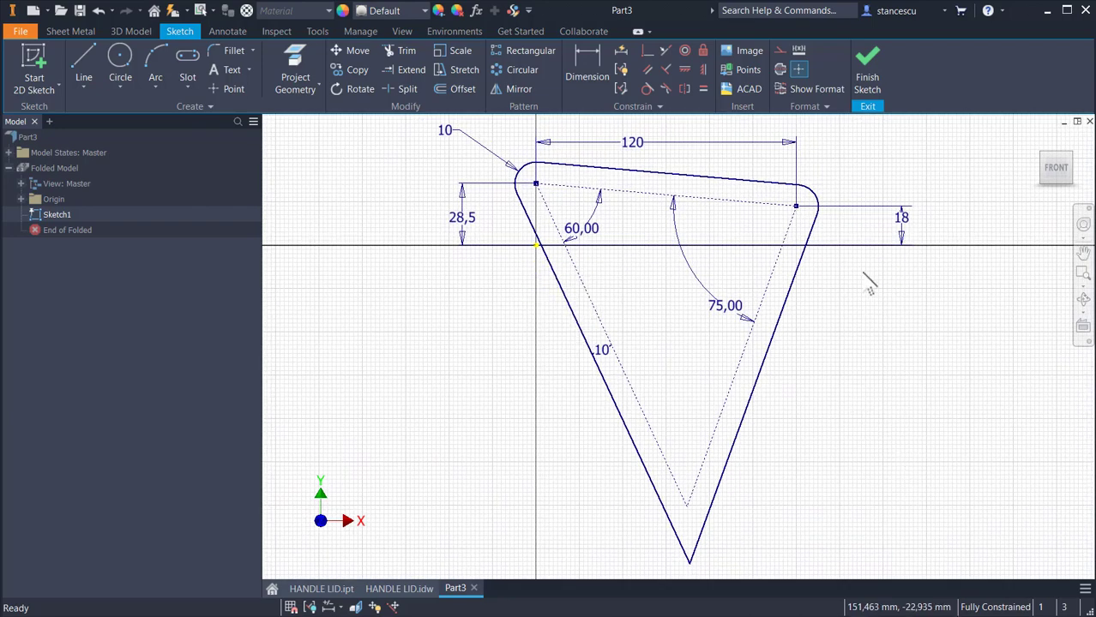
left_click(868, 70)
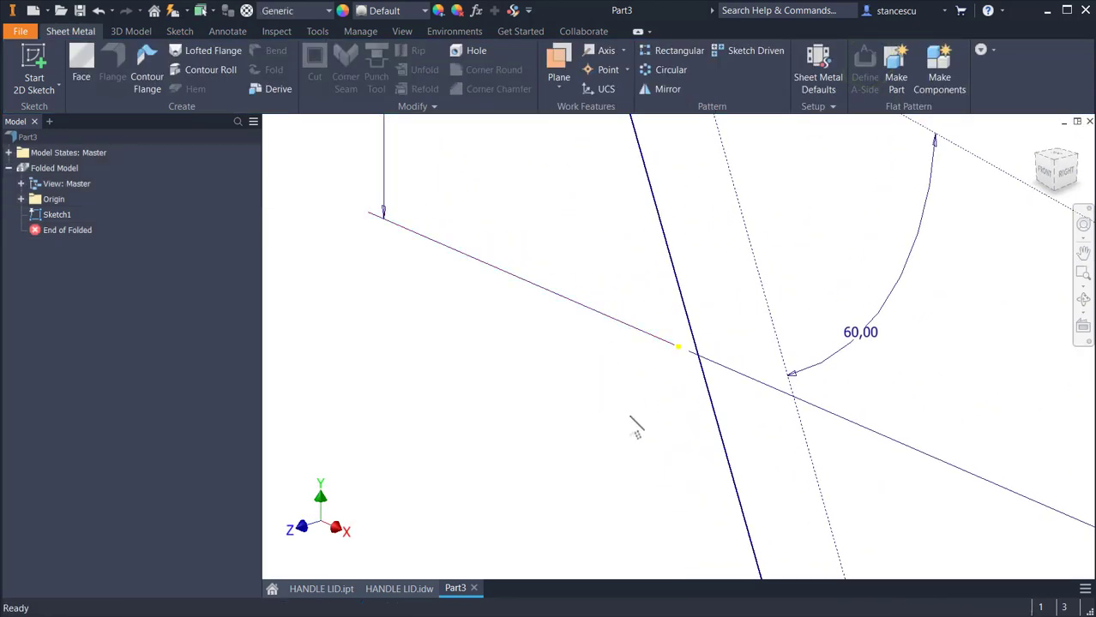
Set the sheet metal default thickness to 1 mm instead of taking it from the Default_mm rule
scroll(631, 419, "down", 5)
middle_click_drag(624, 429, 619, 281)
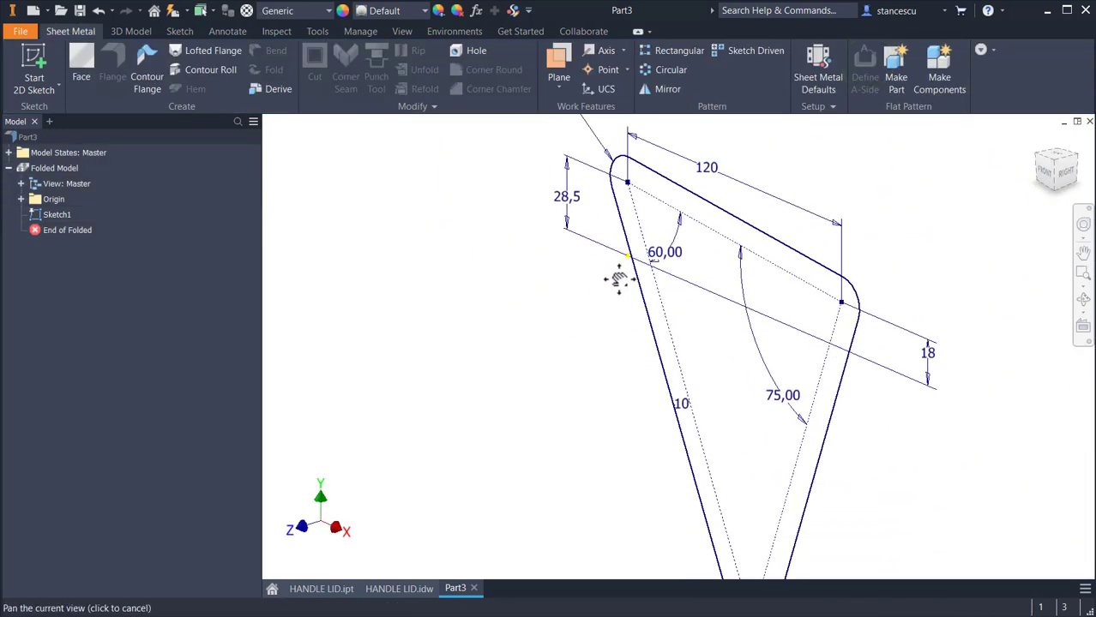
scroll(619, 282, "down", 3)
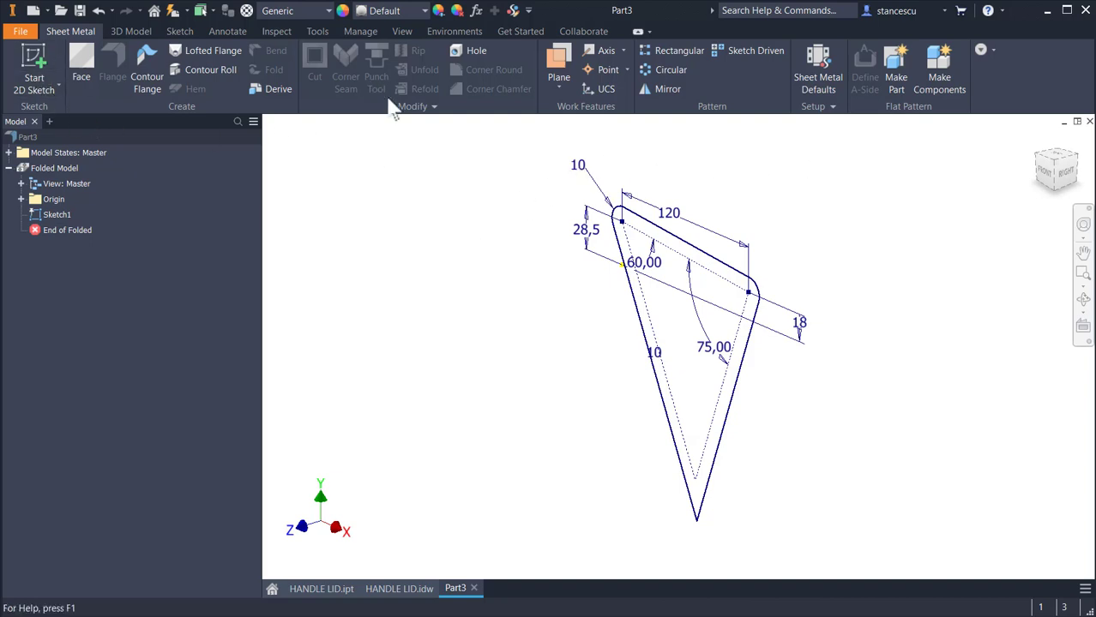
left_click(819, 60)
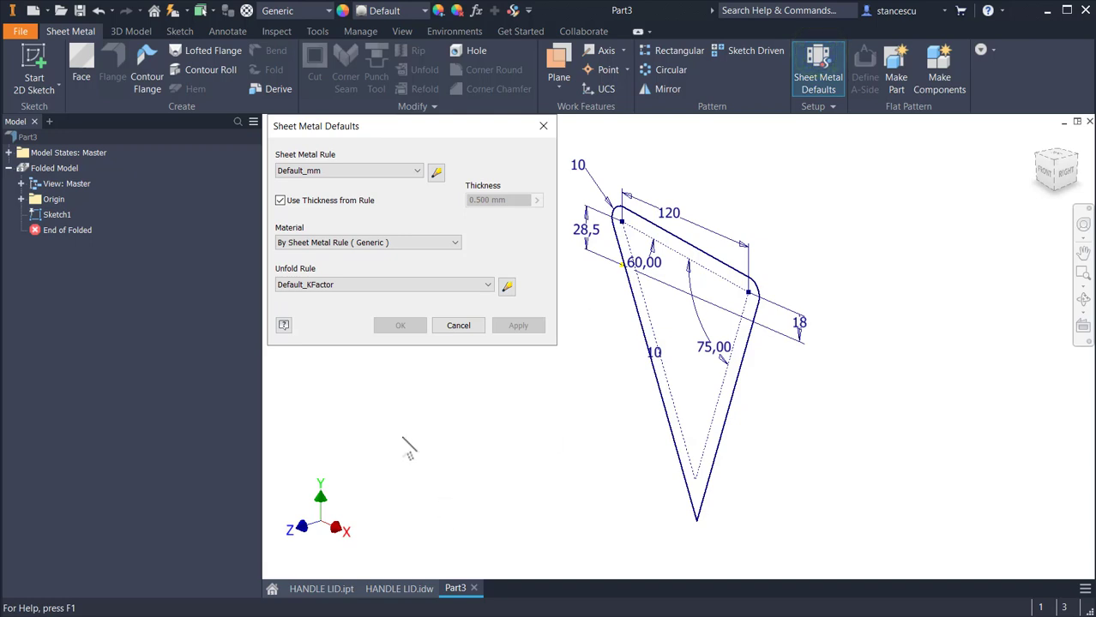
left_click(281, 200)
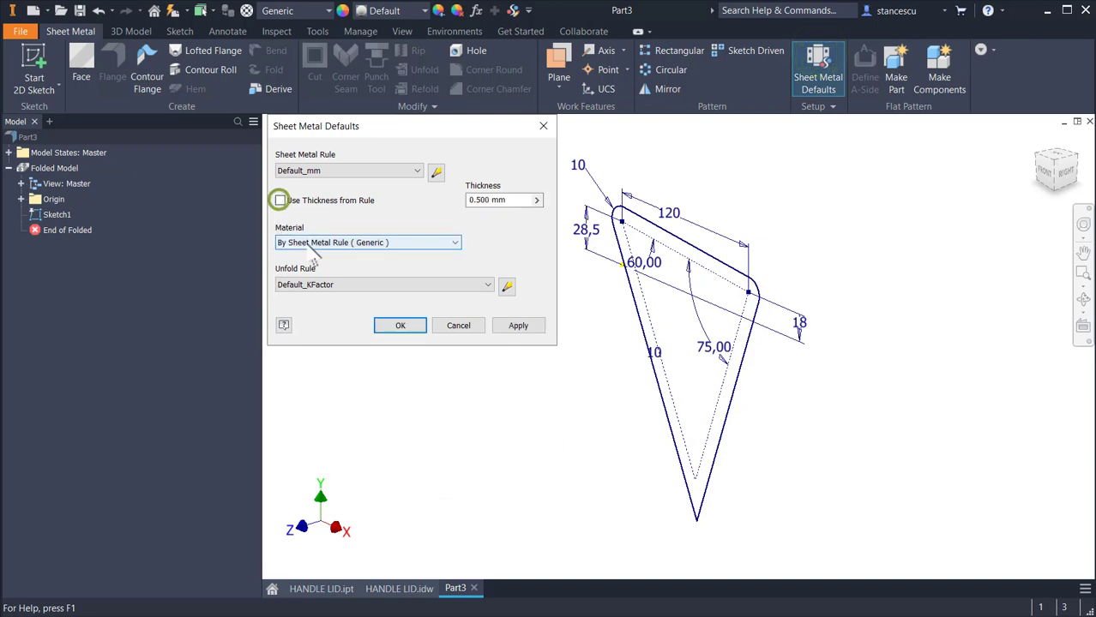
left_click(513, 200)
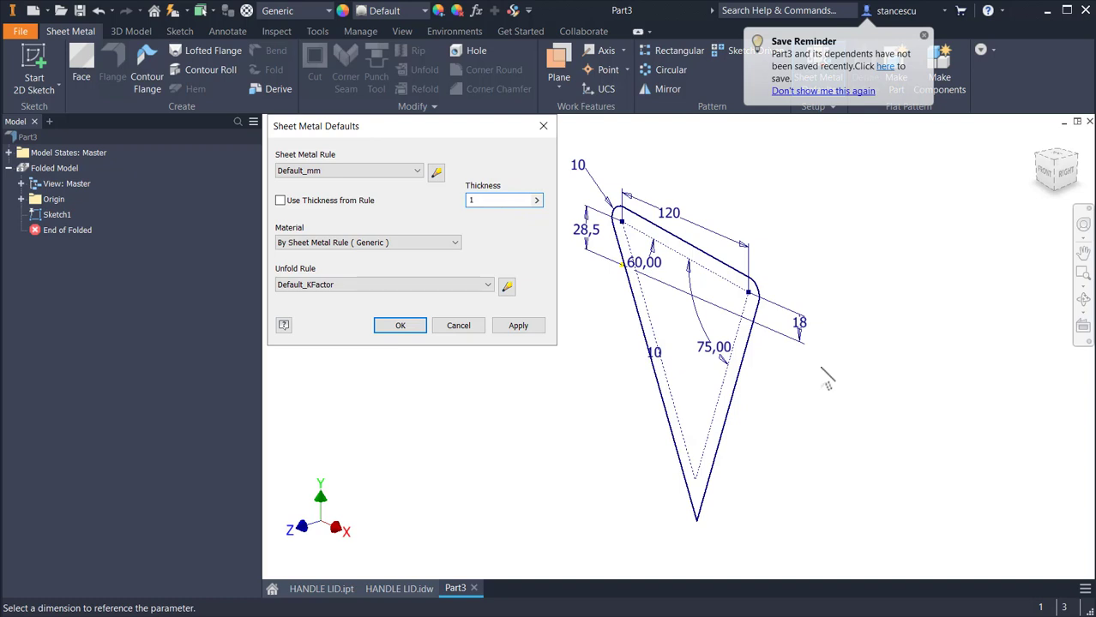
left_click(384, 326)
Create a sheet metal Face from the filleted triangular outline, following the sheet metal defaults
left_click(399, 588)
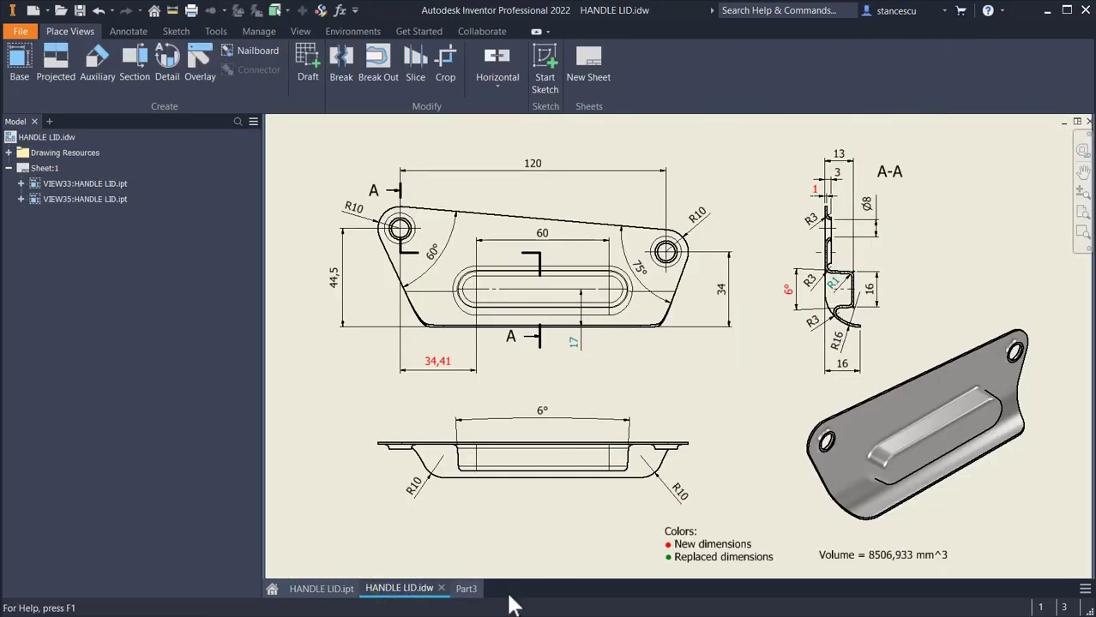
left_click(472, 589)
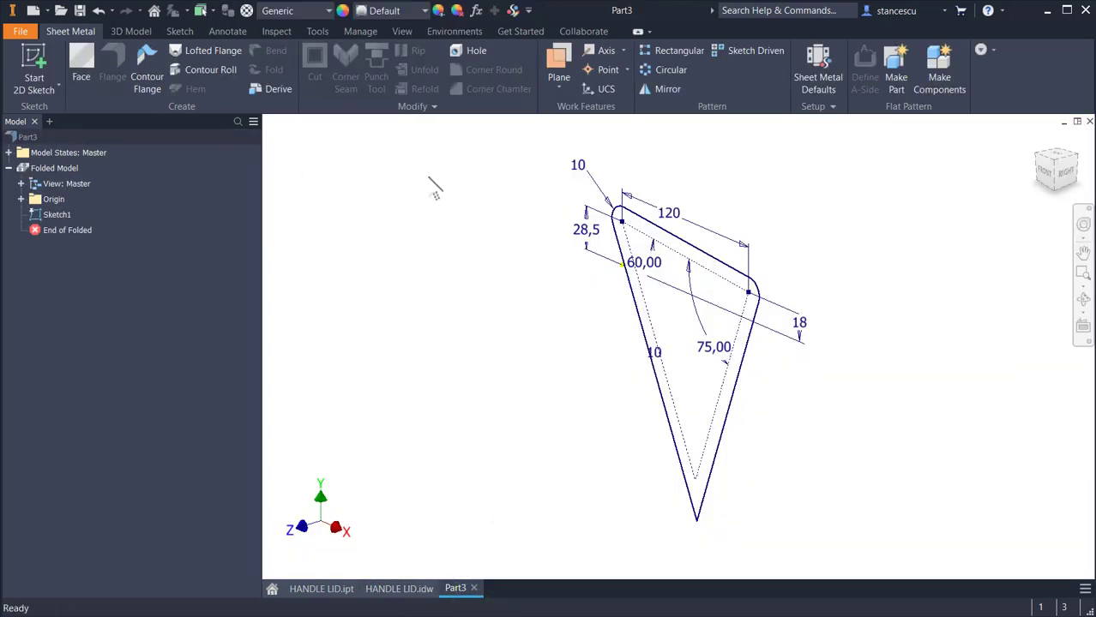
left_click(82, 57)
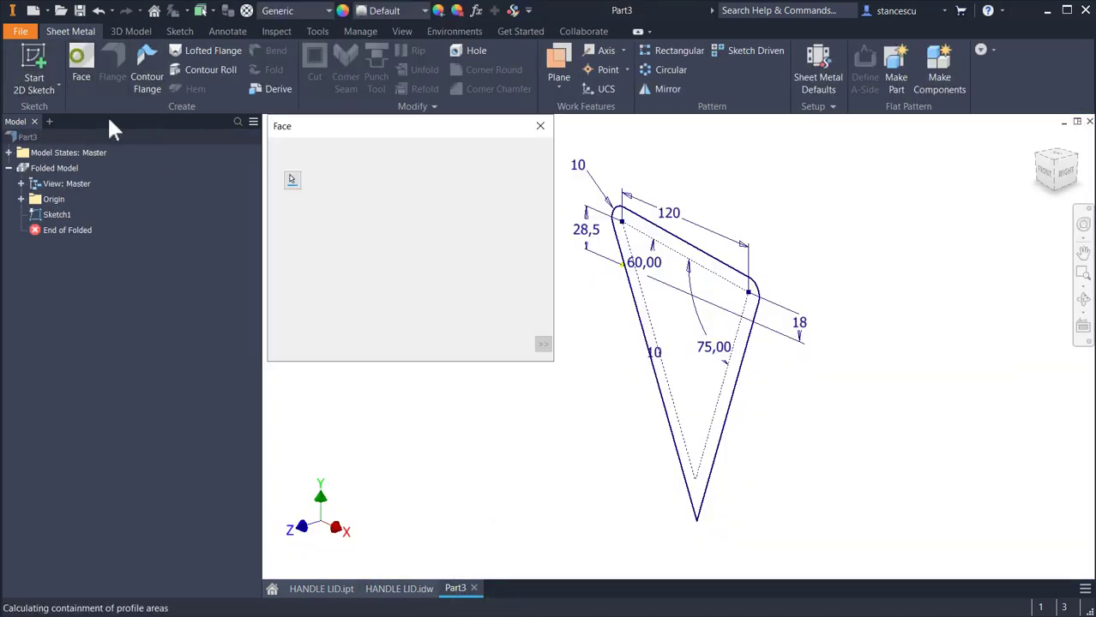
scroll(746, 253, "down", 5)
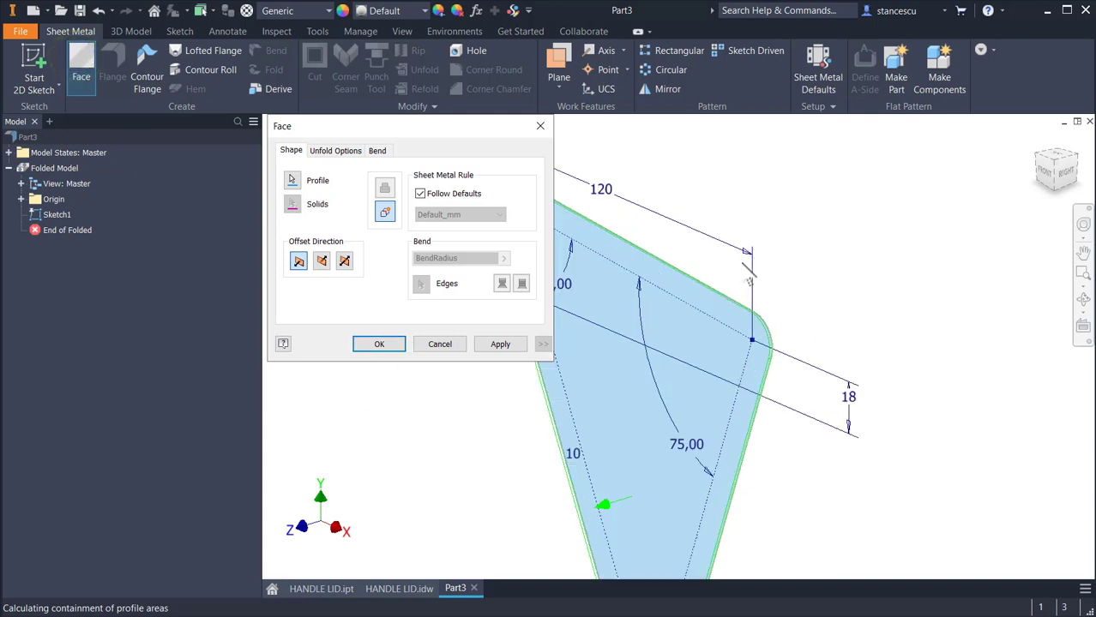
scroll(744, 351, "up", 5)
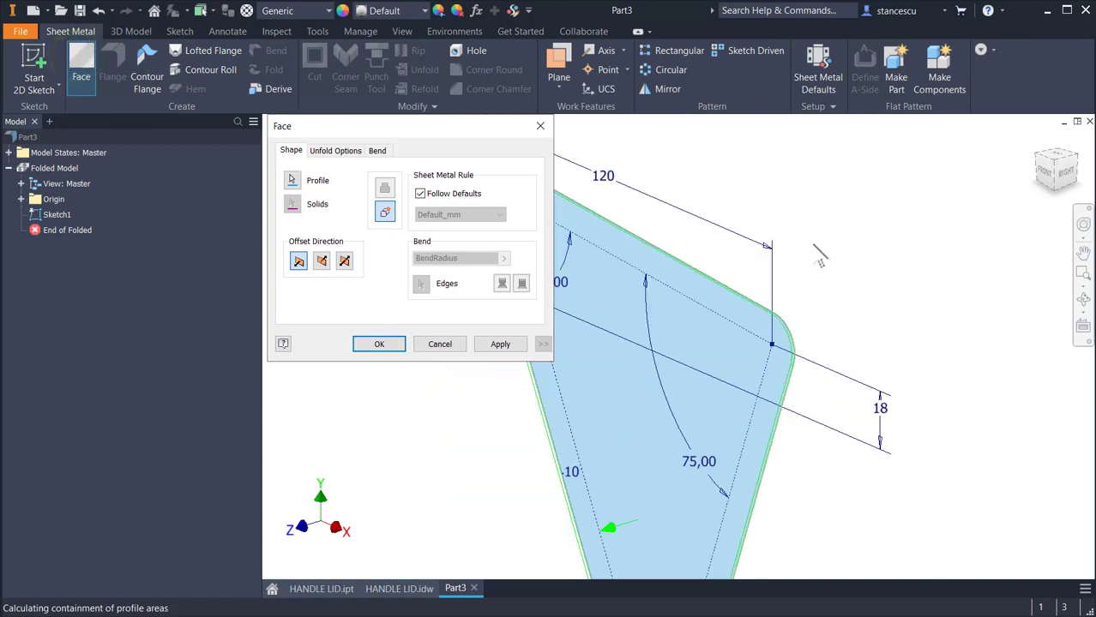
left_click(382, 344)
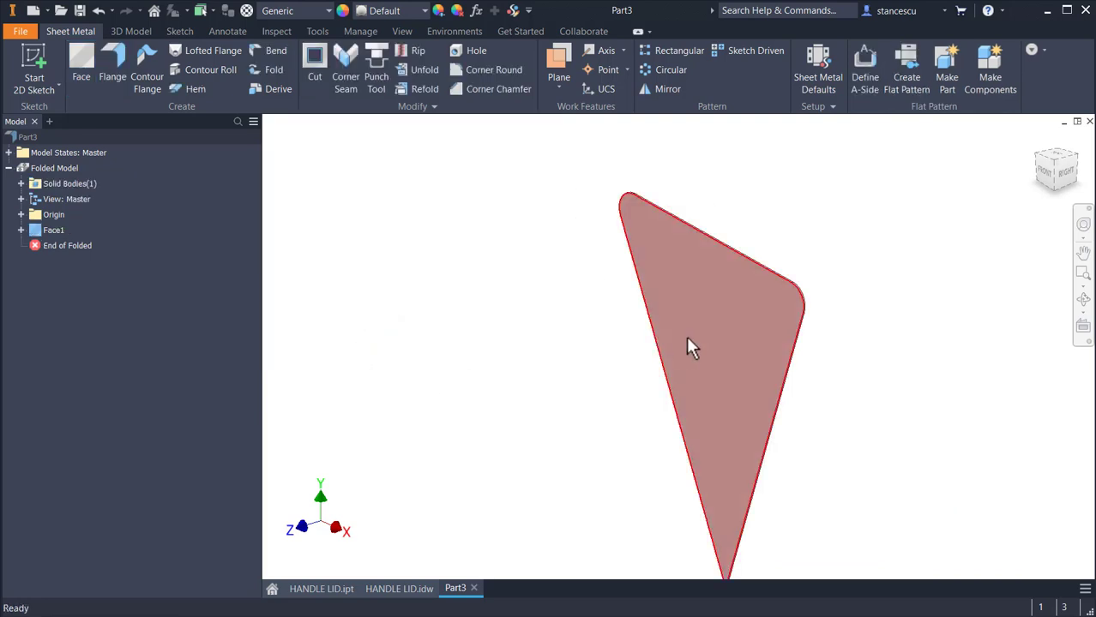
Start a sketch on the front of the triangular face and draw a horizontal line from the origin to the face's right edge
left_click(412, 587)
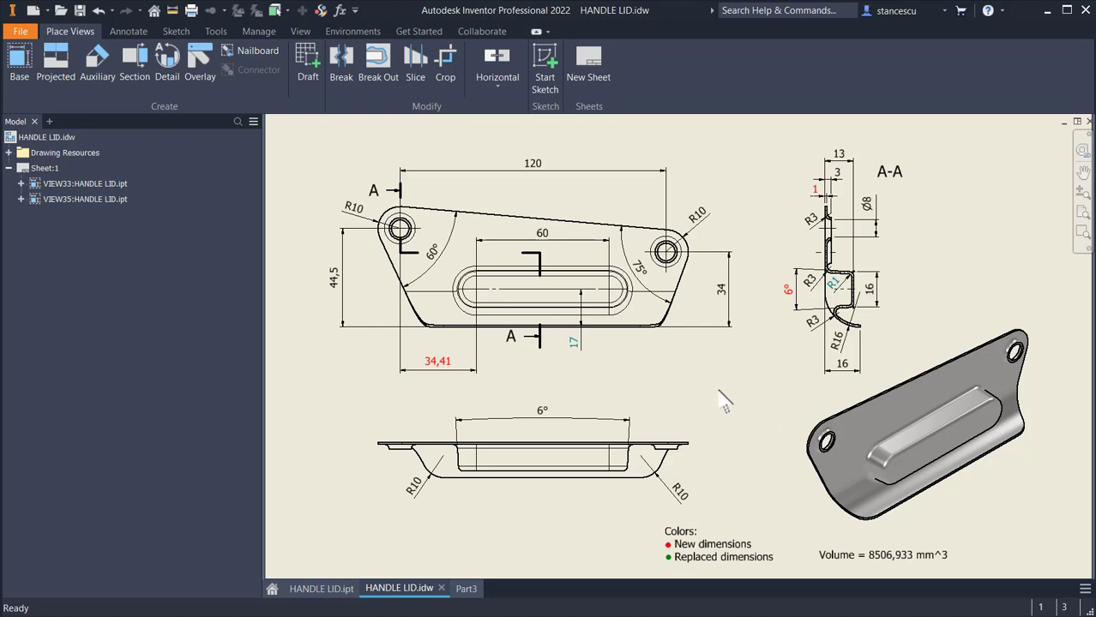
left_click(467, 590)
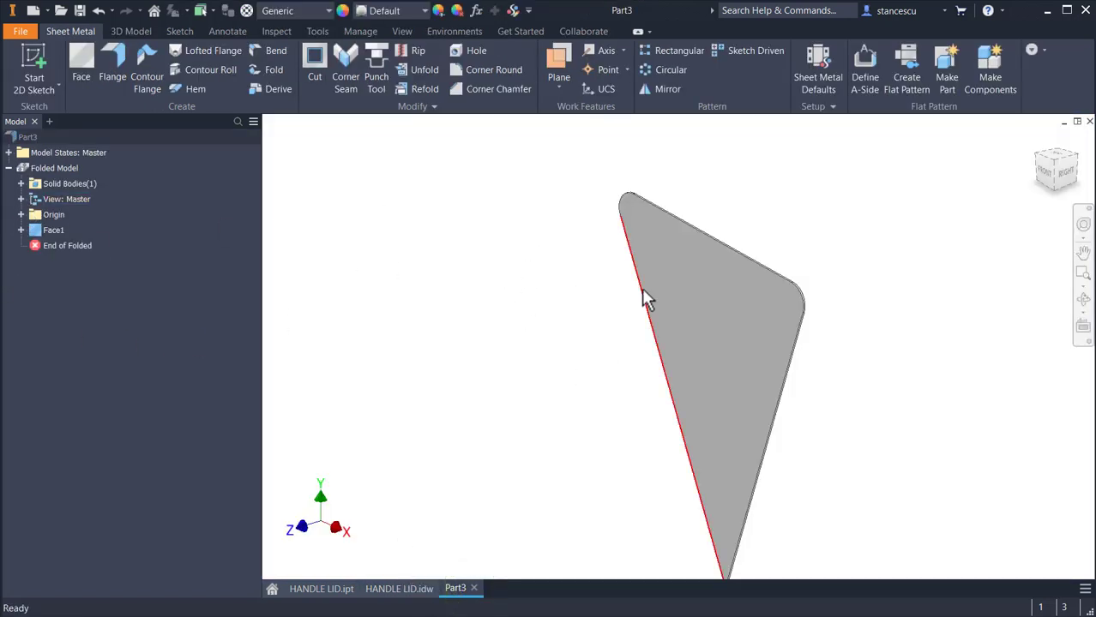
left_click(685, 305)
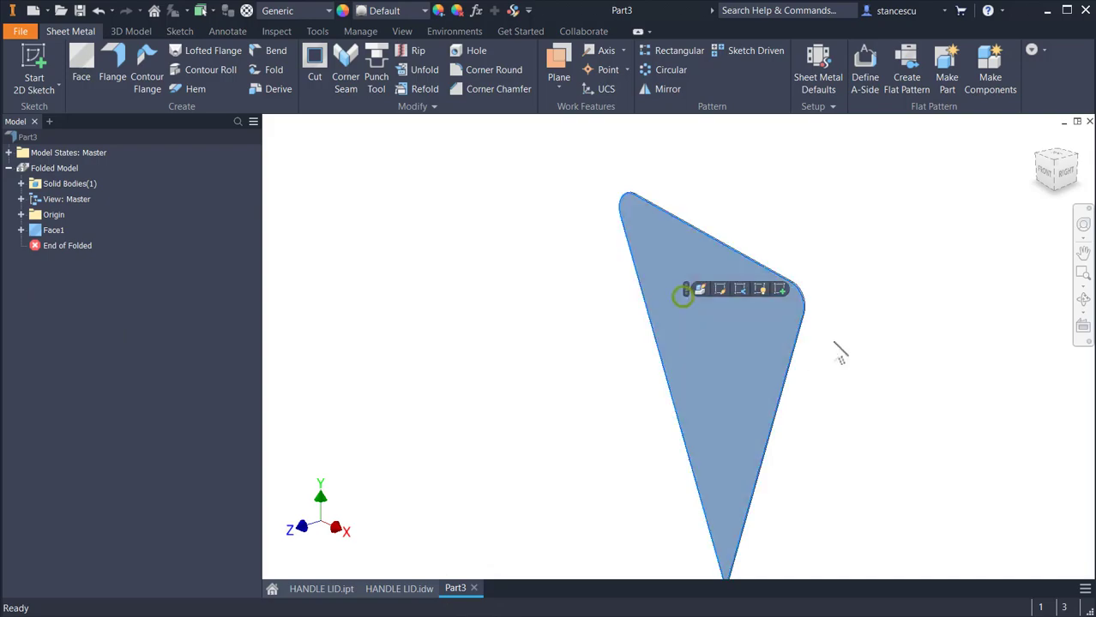
left_click(779, 290)
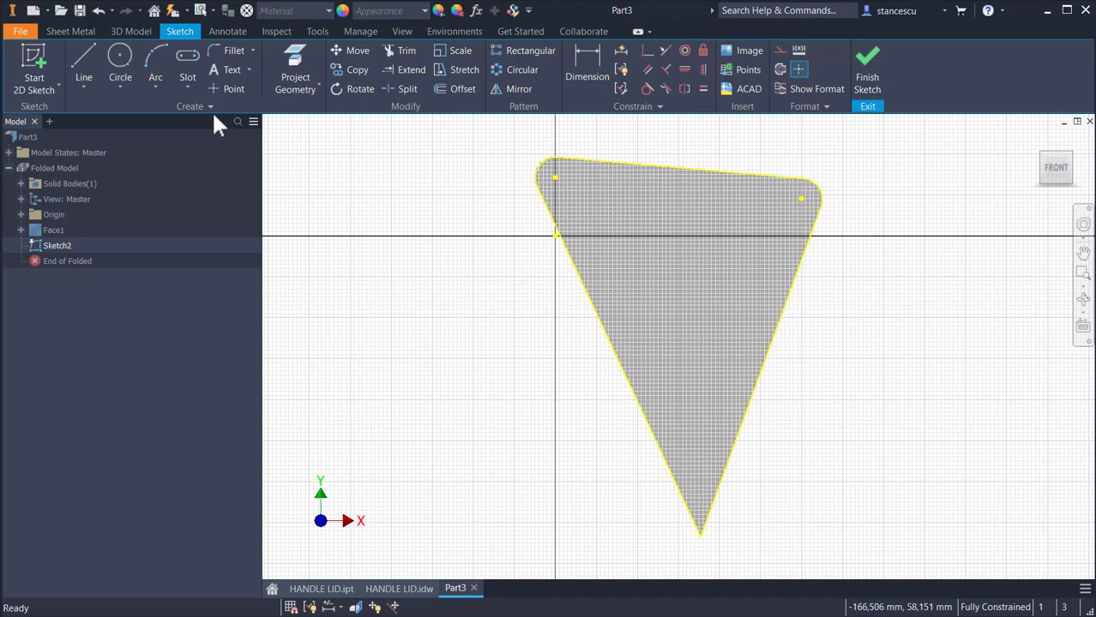
left_click(79, 60)
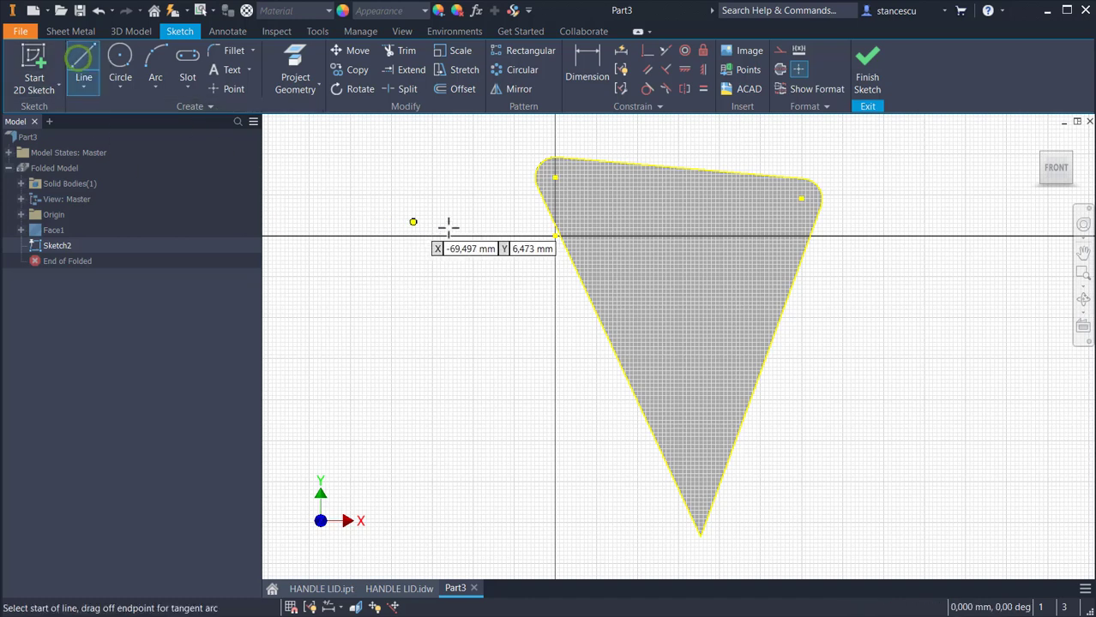
left_click(555, 235)
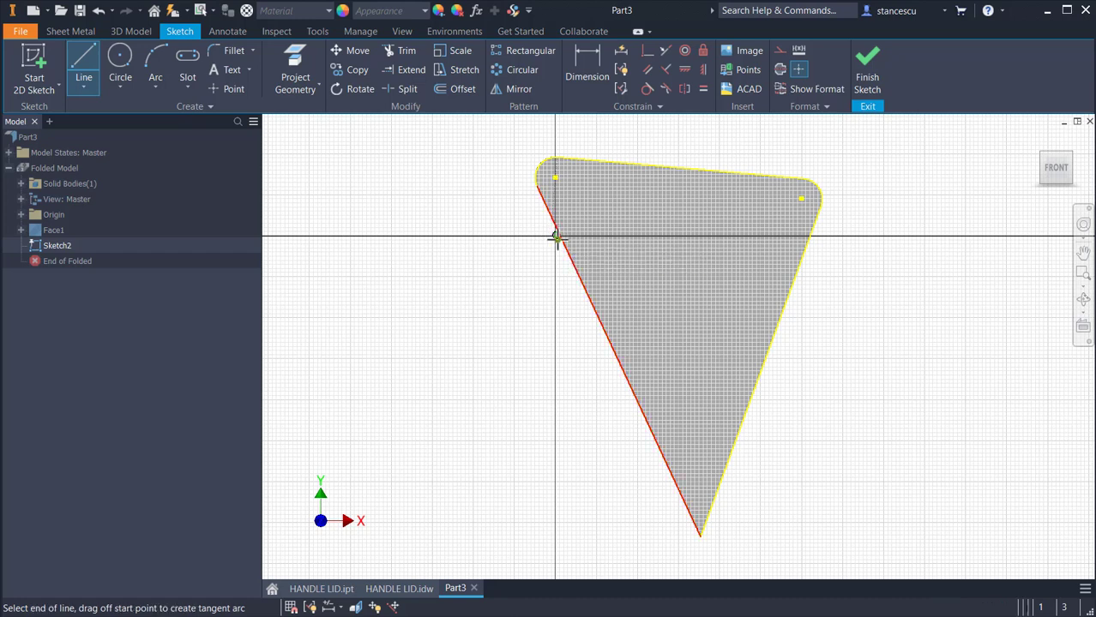
left_click(810, 236)
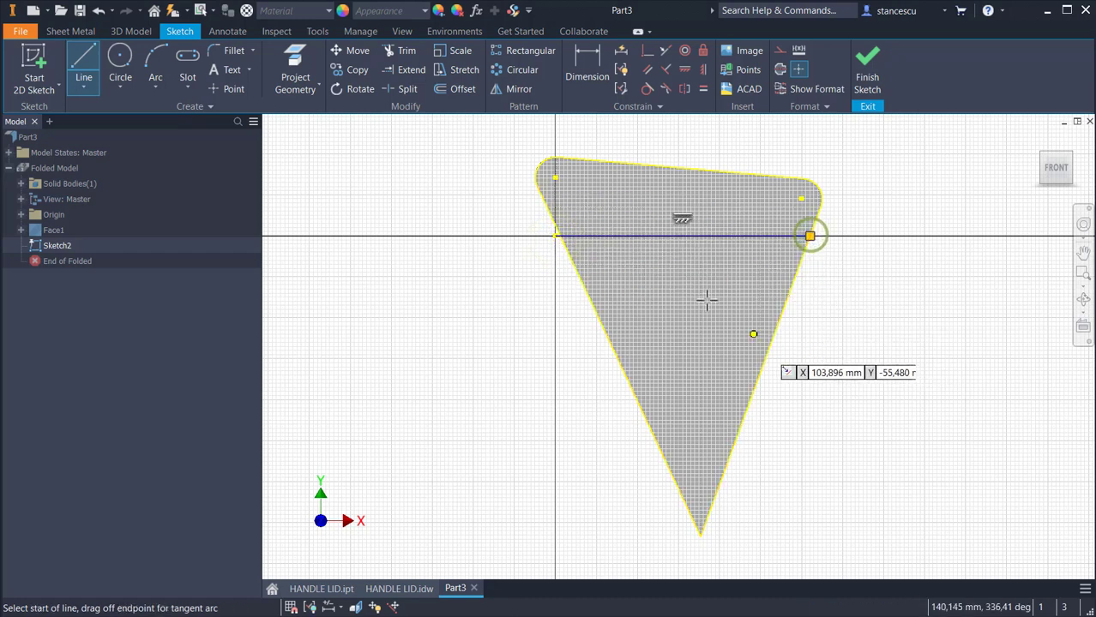
Split the horizontal line where it crosses the face's left edge
scroll(553, 238, "up", 3)
middle_click_drag(630, 270, 516, 375)
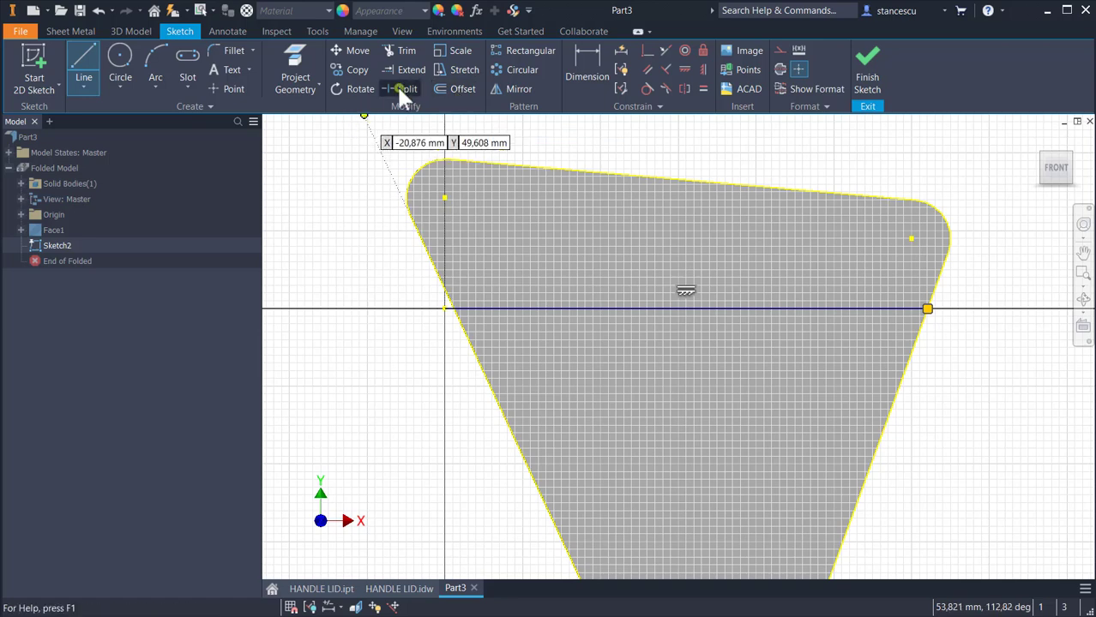
left_click(399, 94)
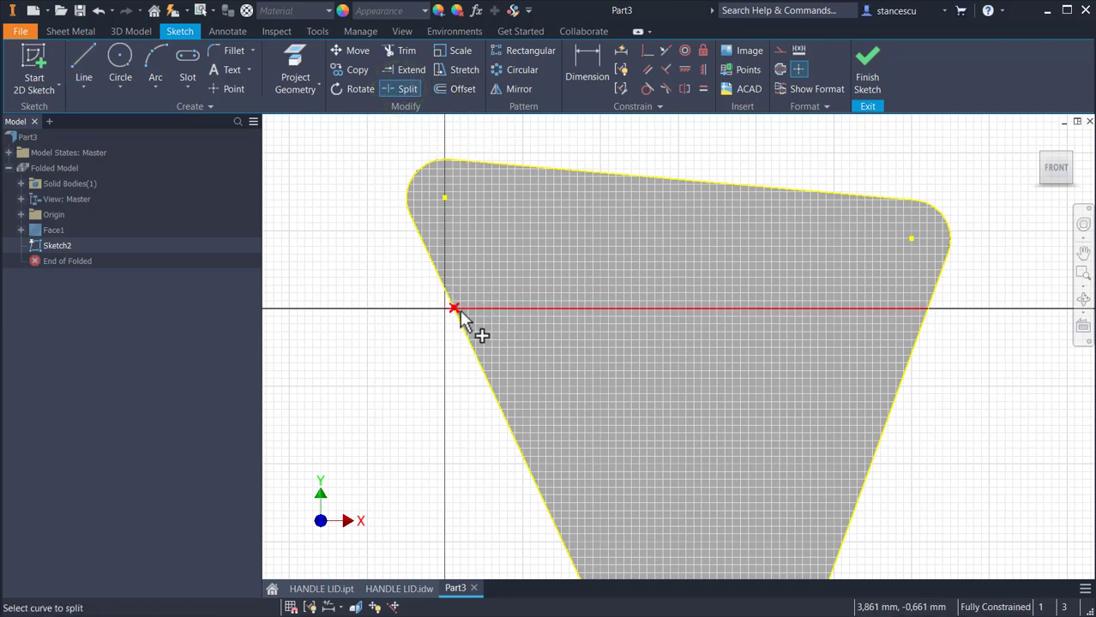
left_click(460, 311)
scroll(435, 338, "up", 3)
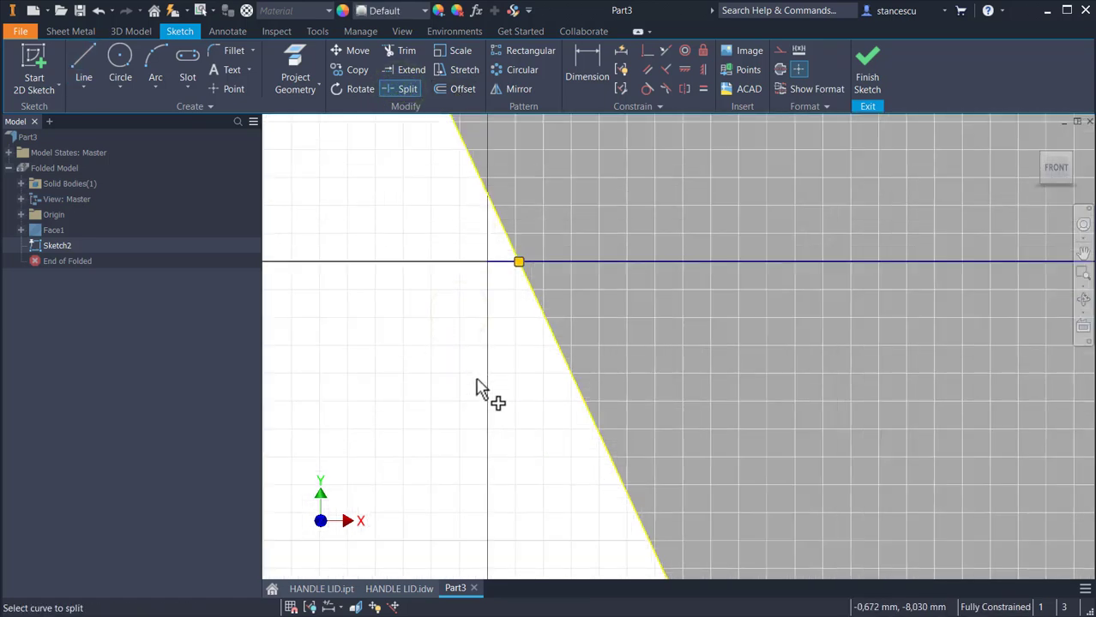
key("Escape")
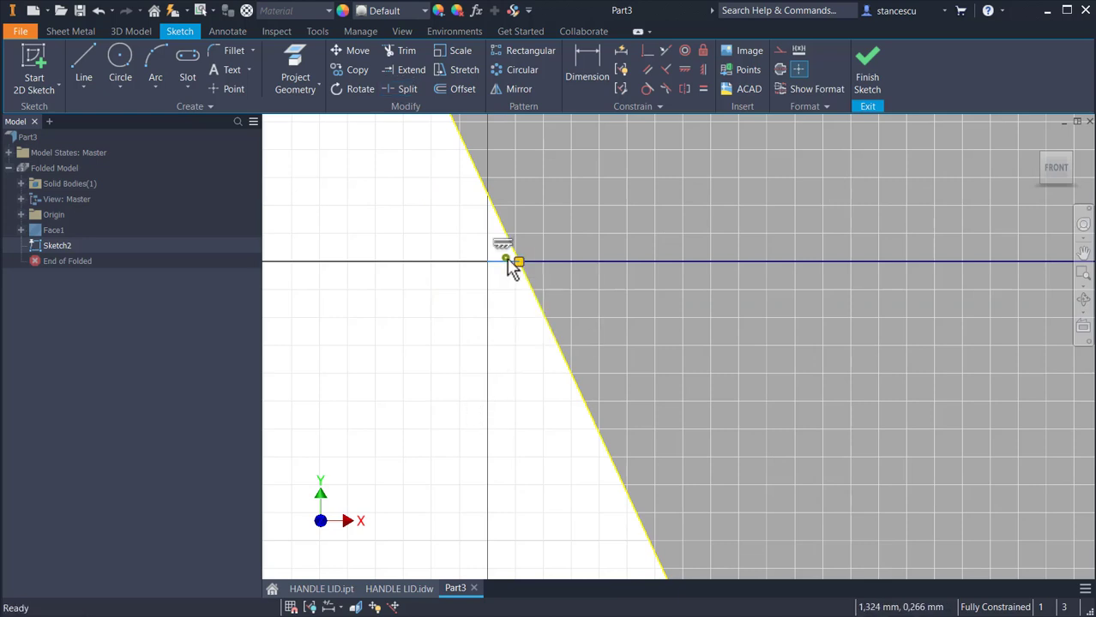
Convert the short line segment outside the face's left edge to construction geometry and finish the sketch
left_click(778, 51)
left_click(501, 369)
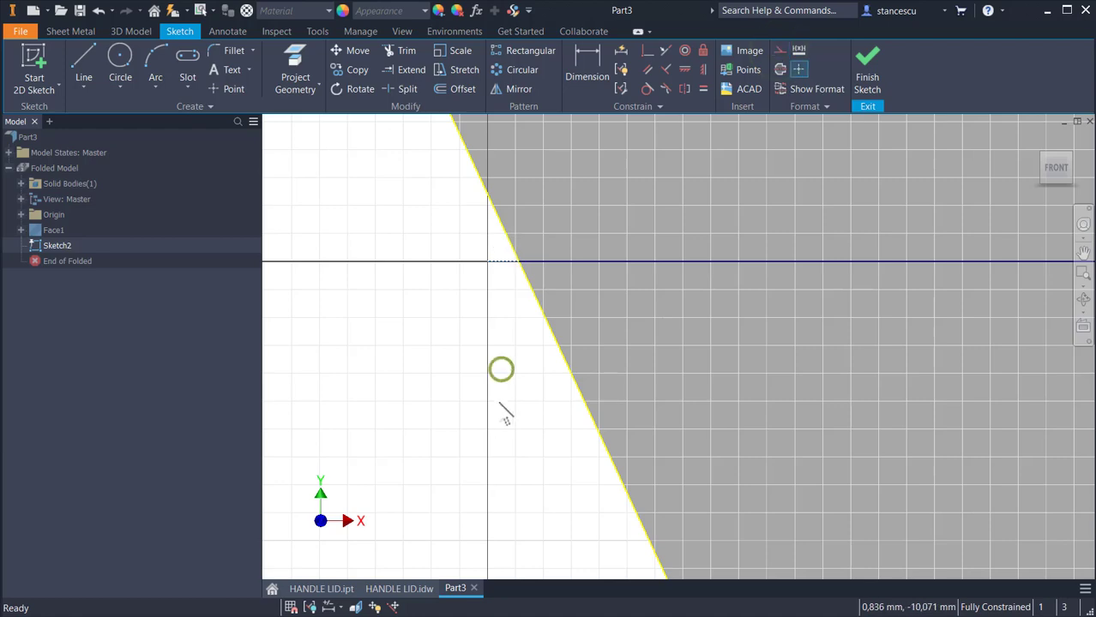
scroll(483, 321, "down", 8)
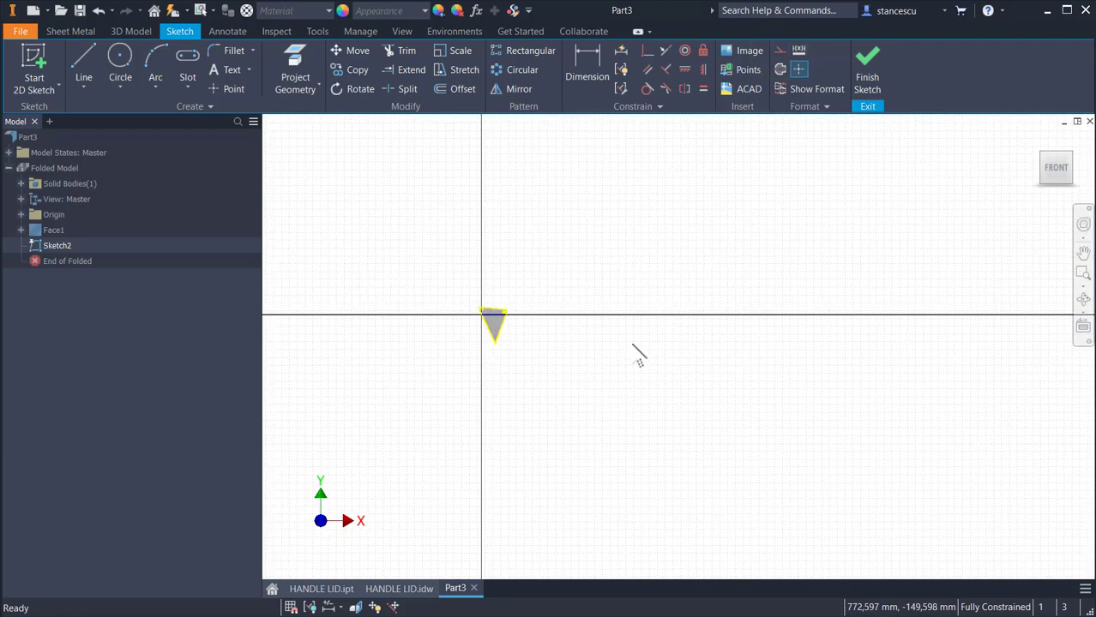
key("Home")
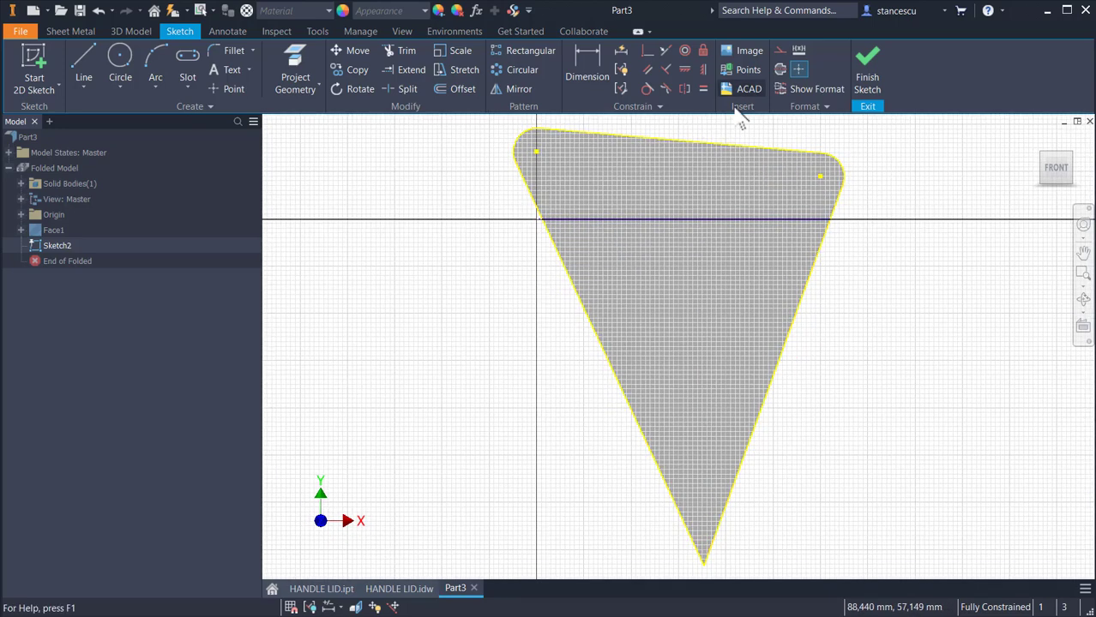
left_click(866, 69)
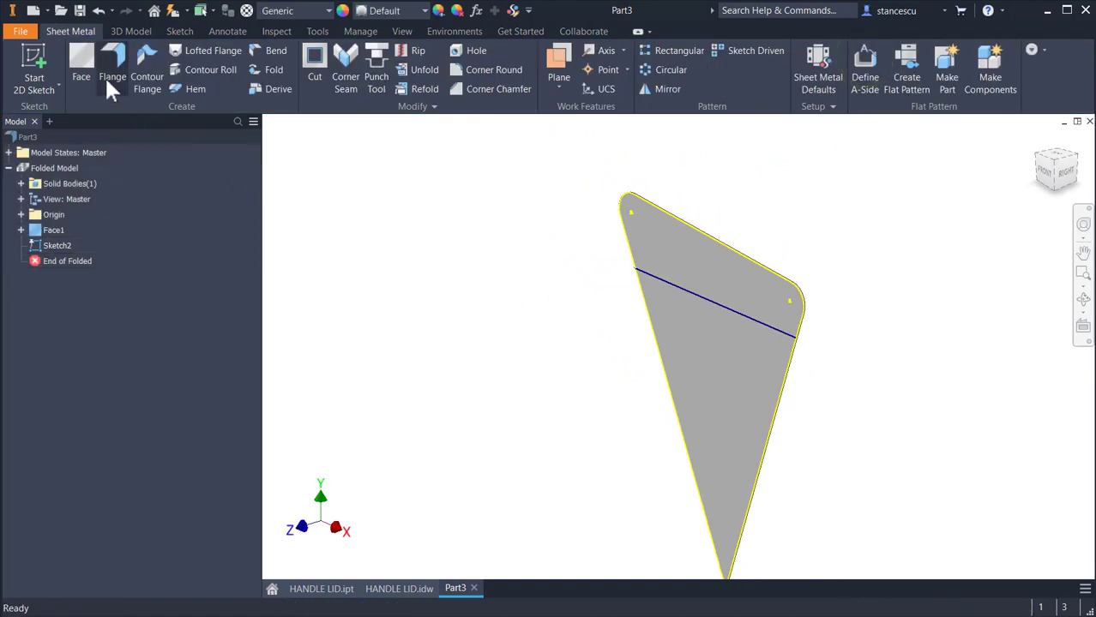
Start a Fold along the horizontal sketch line, flip it to bend the lower portion, and check the lower bend radius in the HANDLE LID drawing
left_click(271, 71)
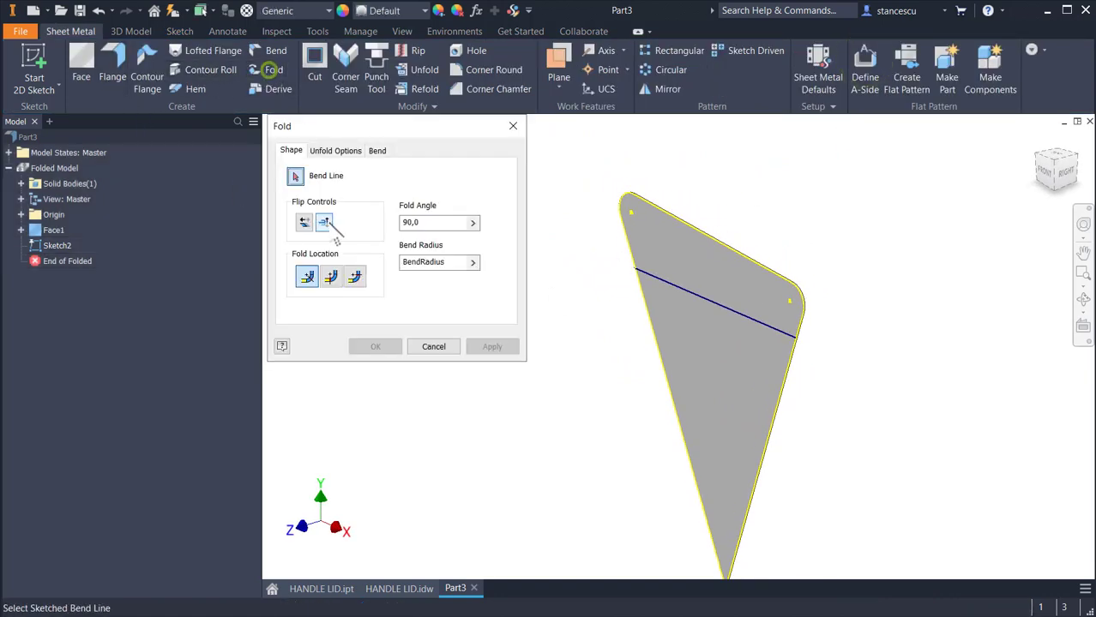
left_click(739, 312)
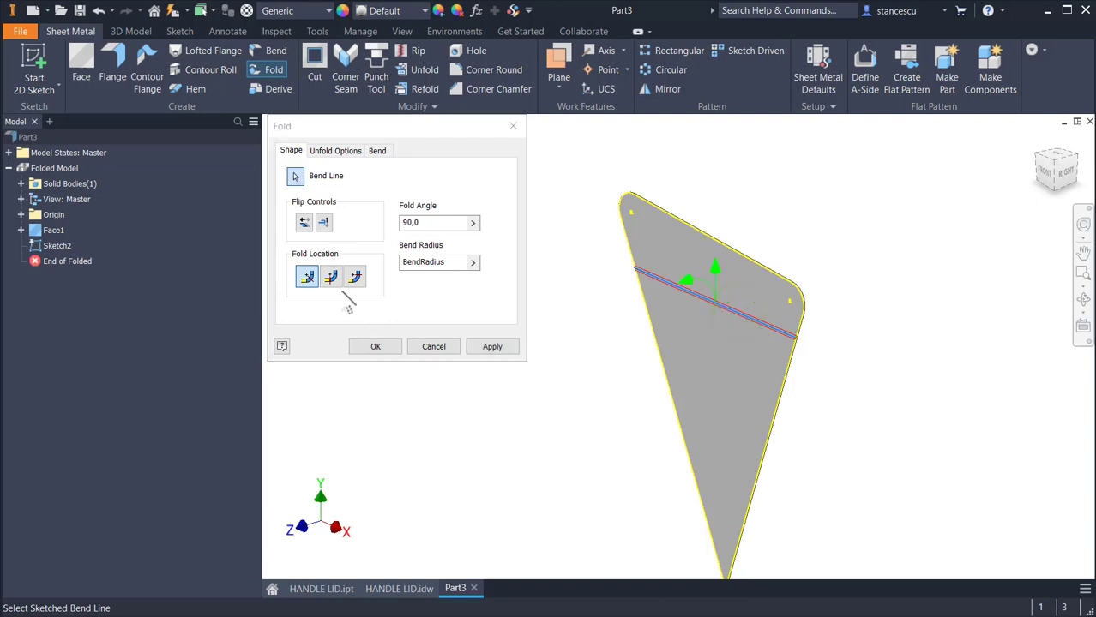
left_click(304, 223)
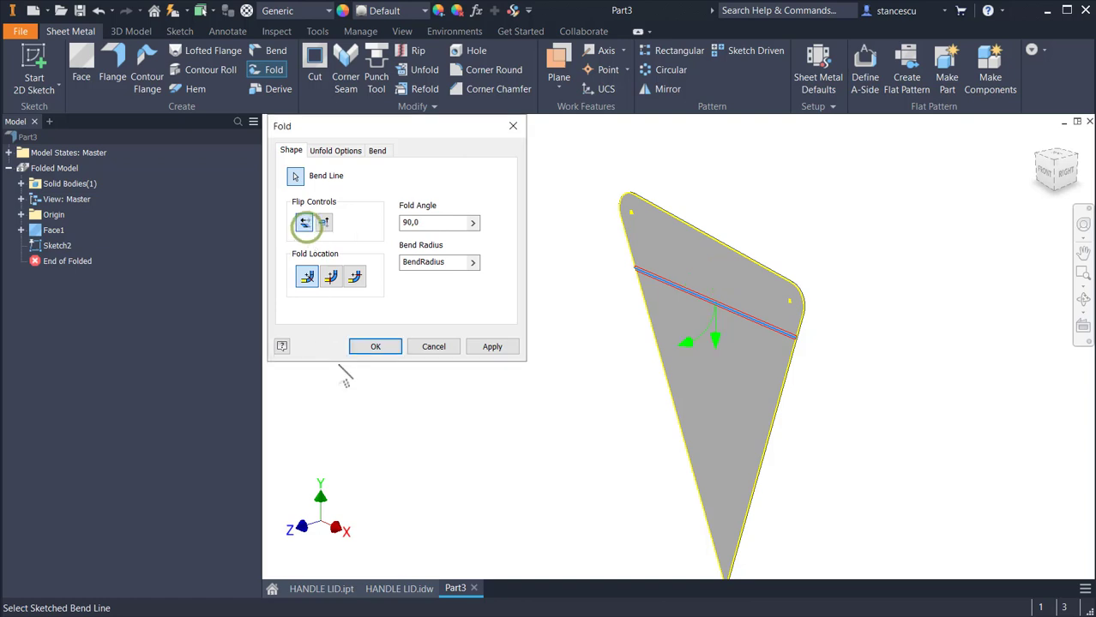
left_click(454, 262)
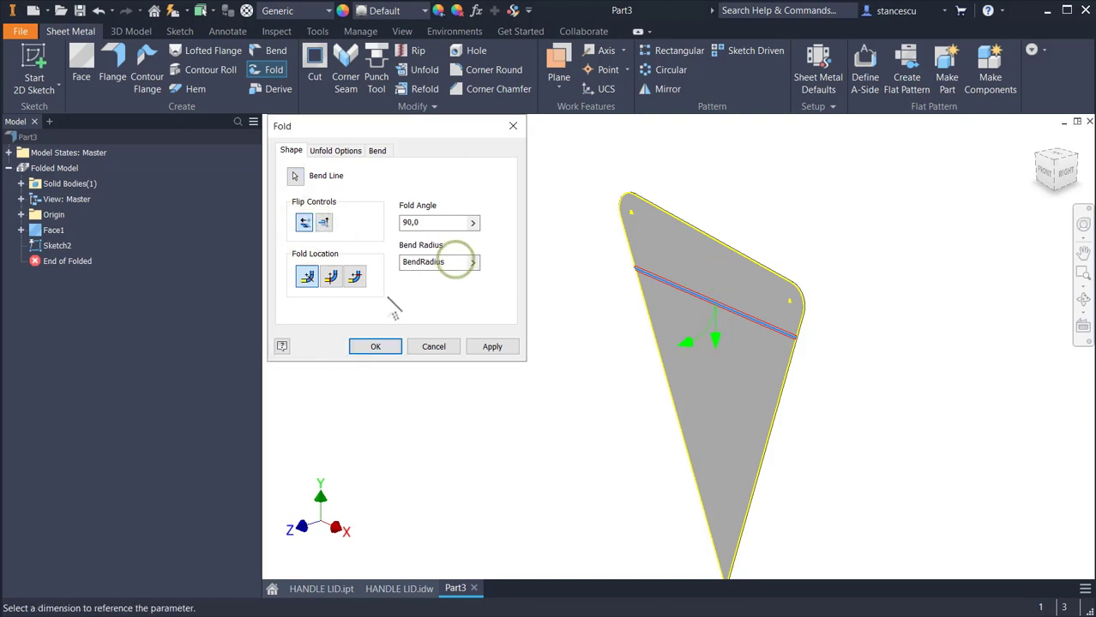
left_click(396, 584)
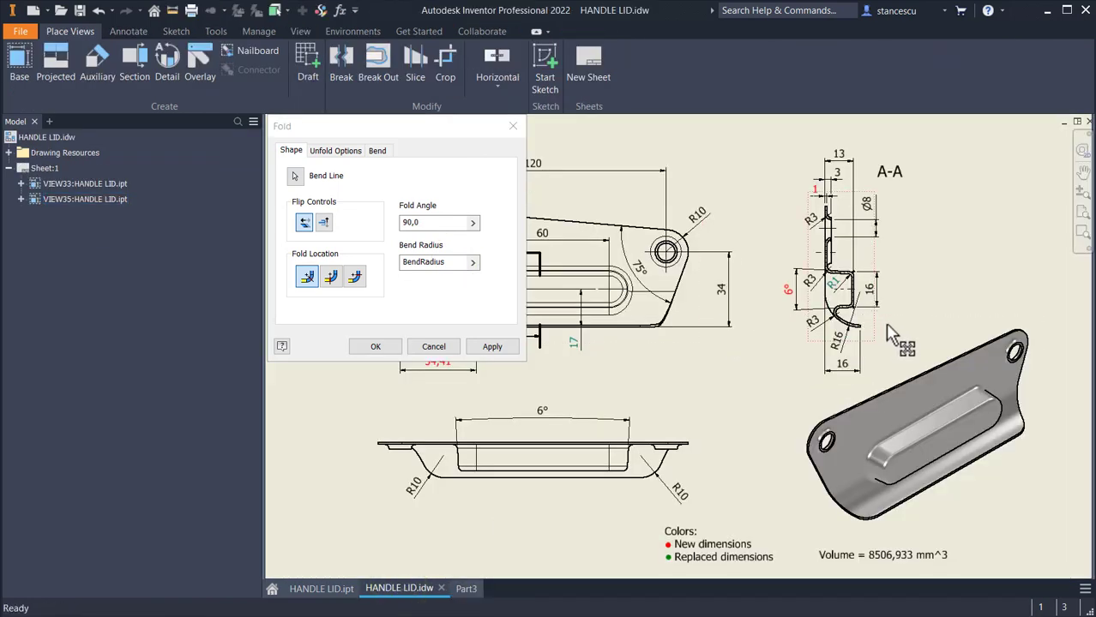
left_click(843, 338)
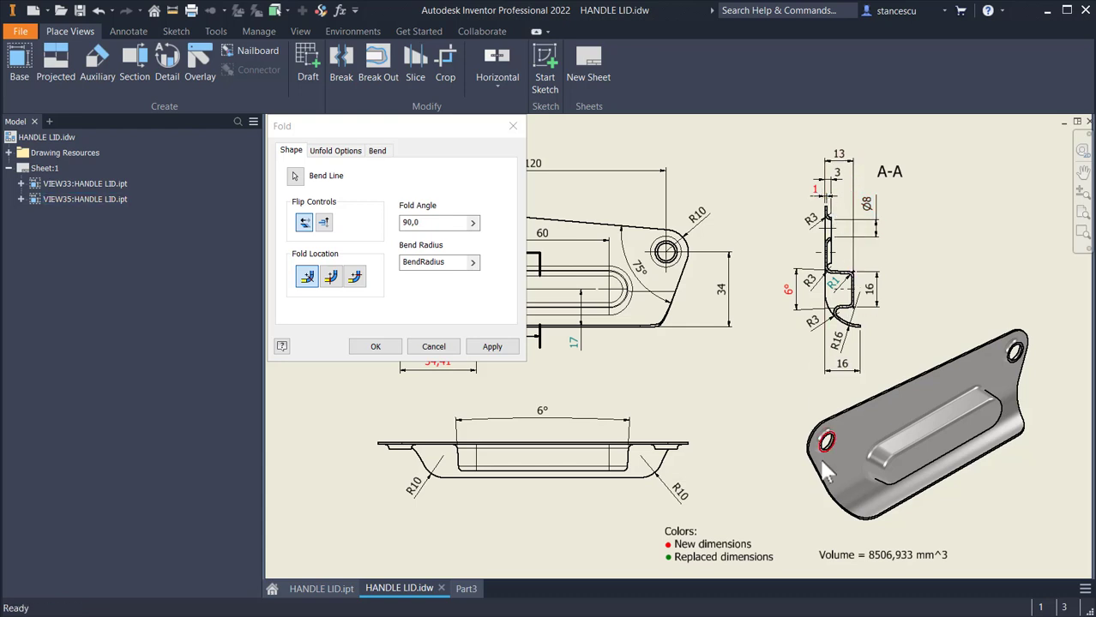
left_click(465, 592)
Set the bend radius to 16-Thickness, make the bend start at the sketch line, and create the 90° fold
left_click(446, 263)
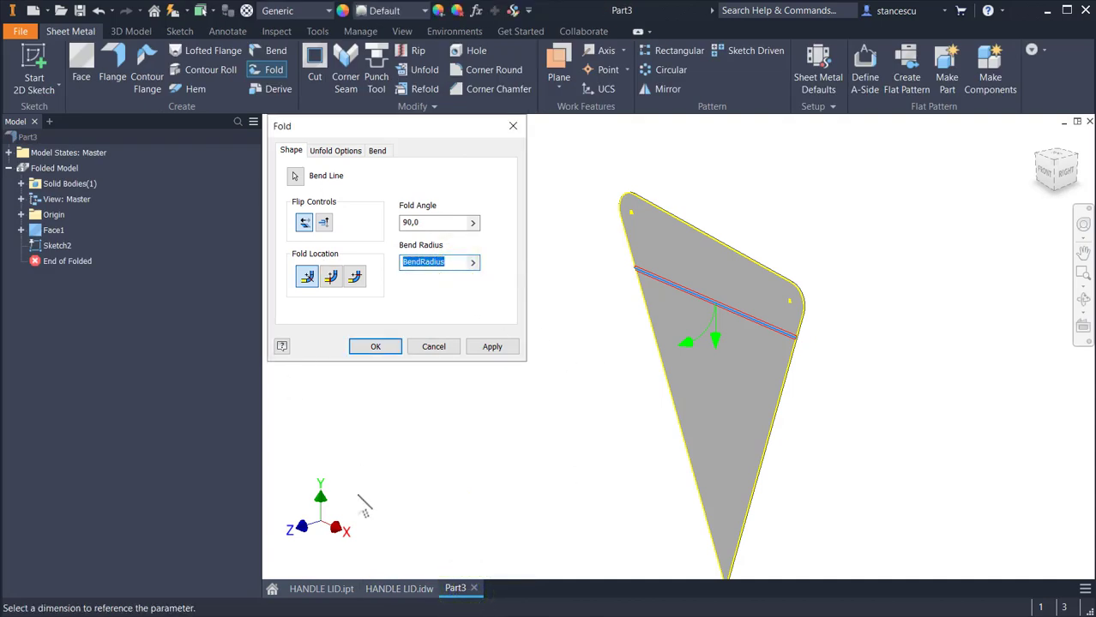
type("16-Thi")
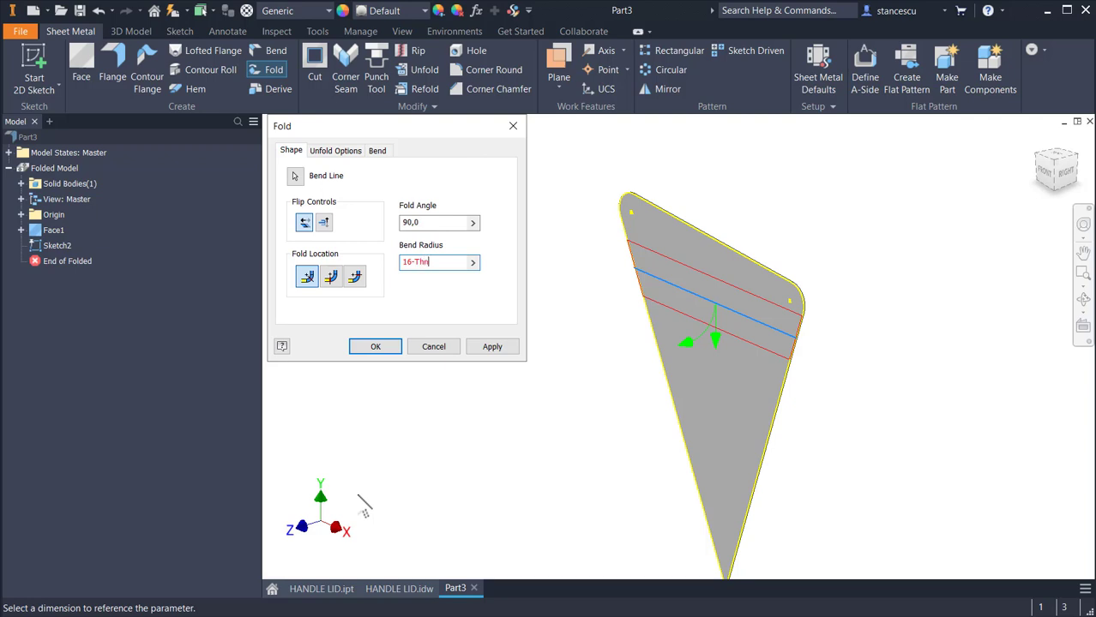
key("BackSpace")
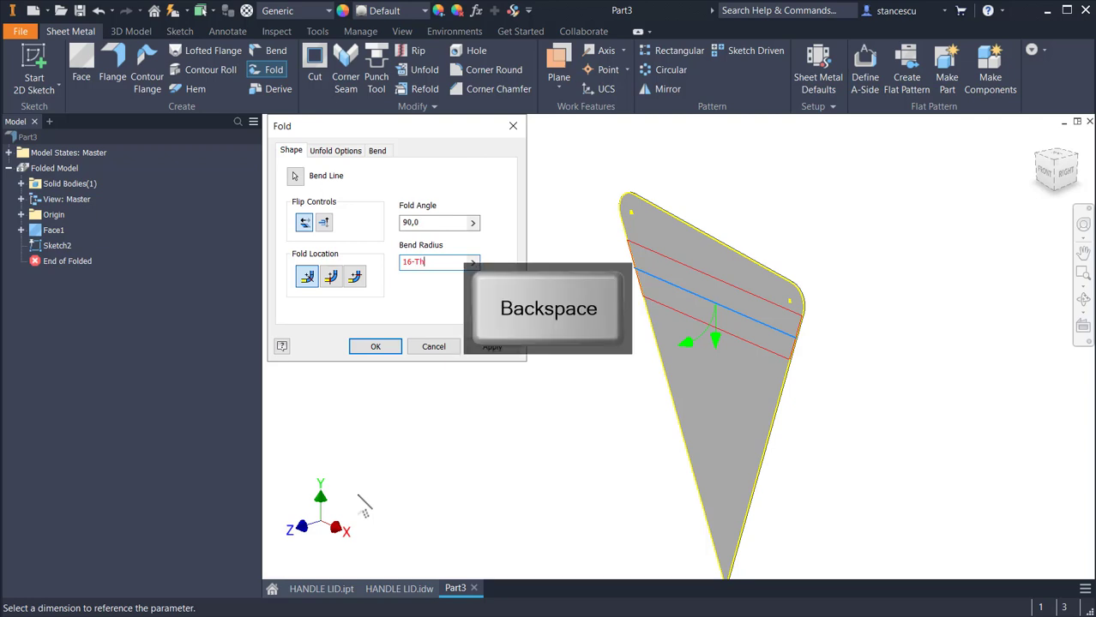
type("ckness")
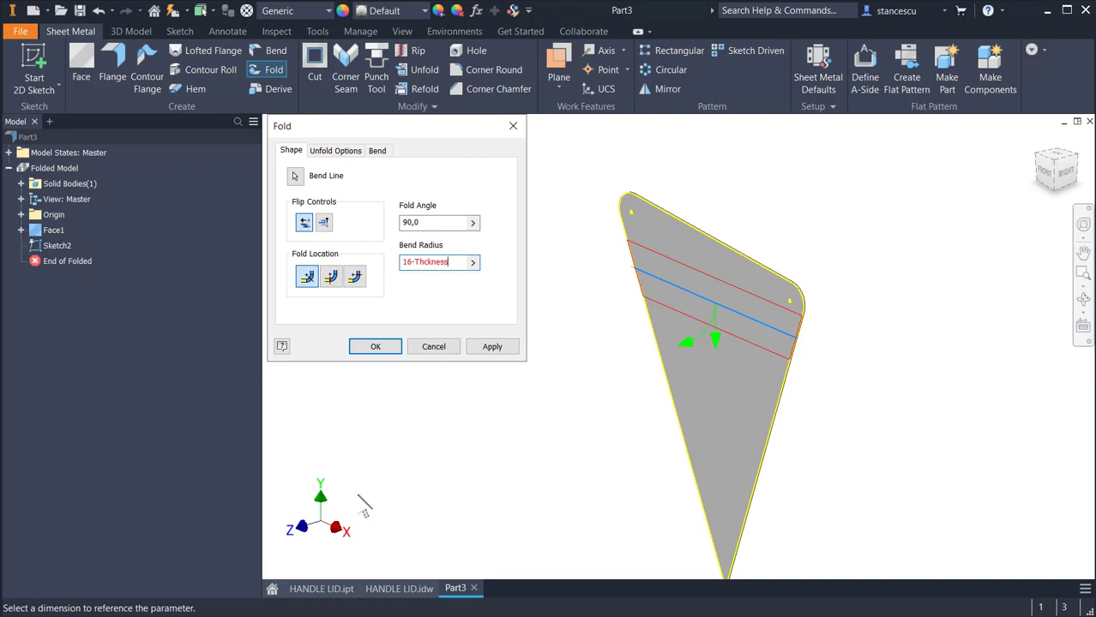
key("Left")
key("Left")
key("Left")
type("i")
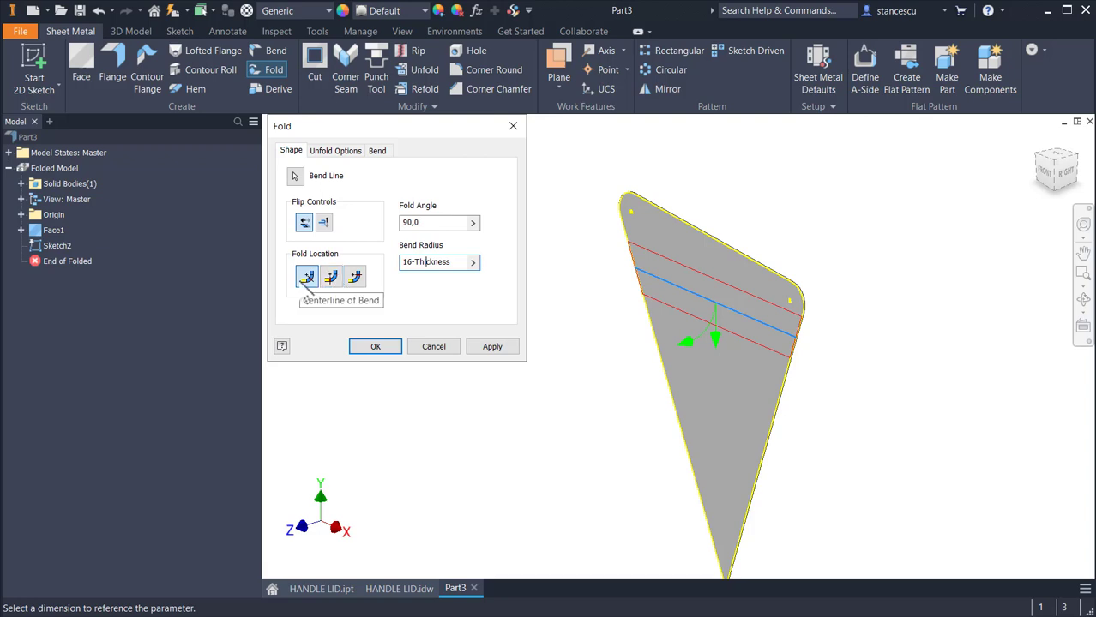
left_click(333, 276)
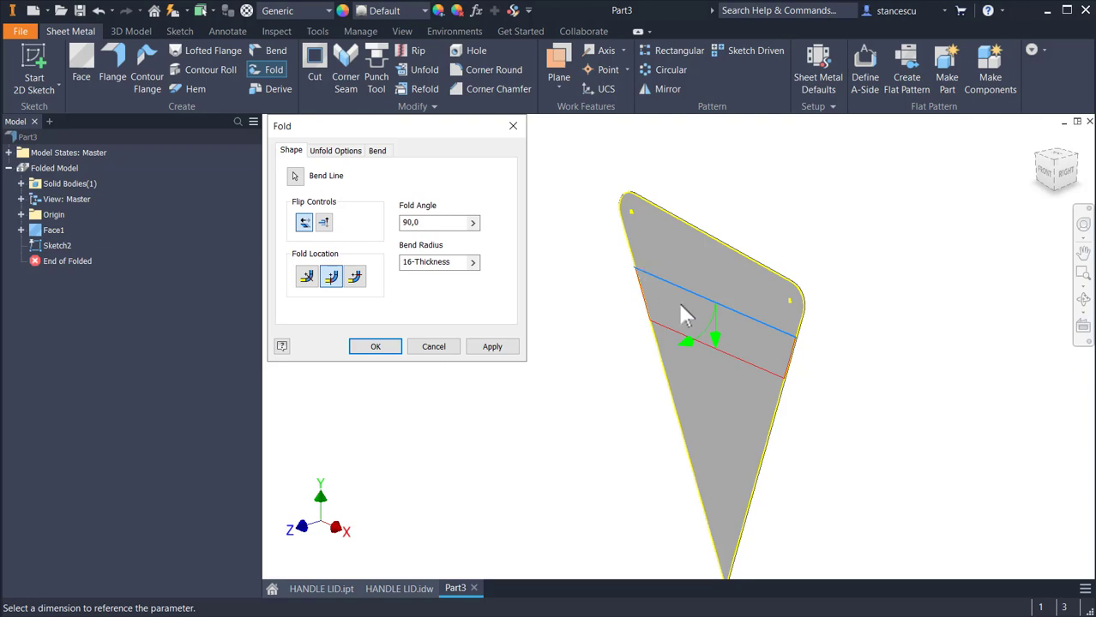
left_click(377, 347)
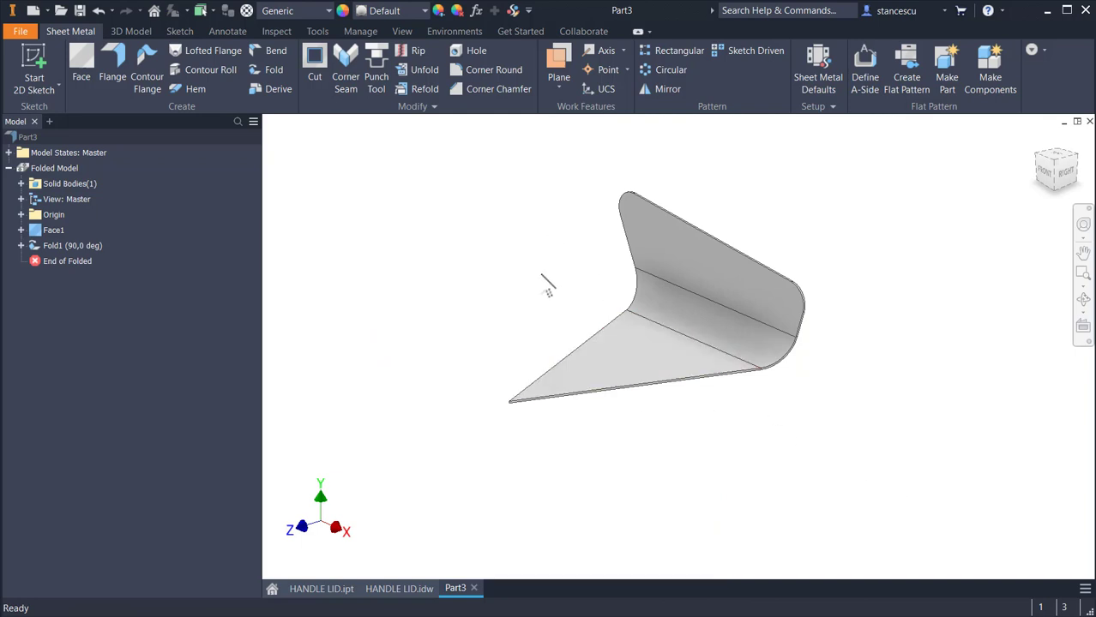
Create a work plane through three corner points on the end edge of the bend, across the sheet thickness
key("F6")
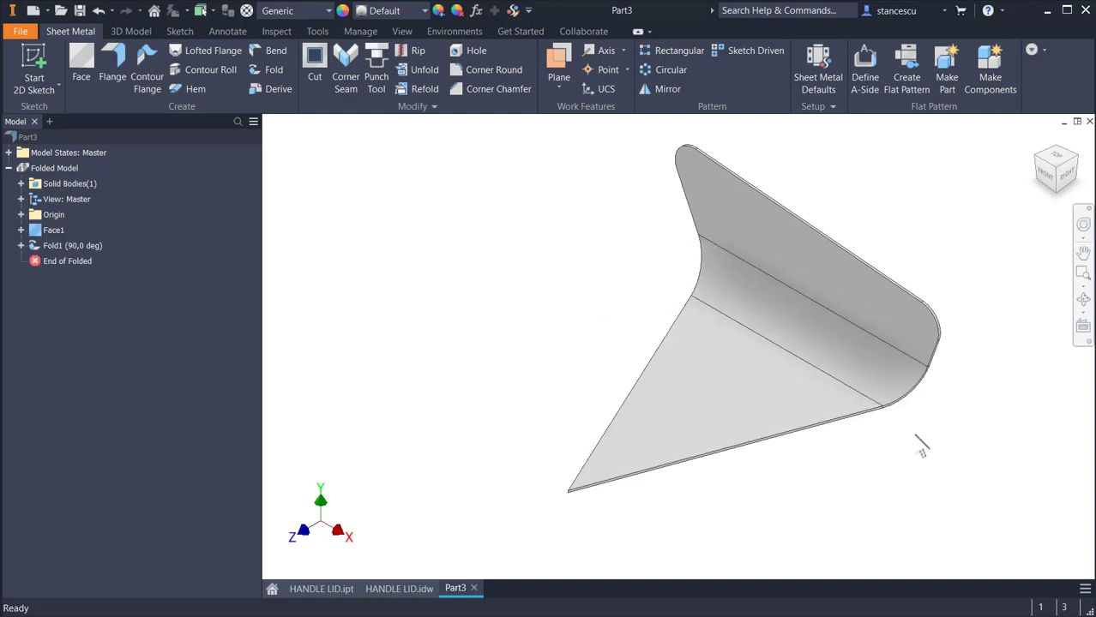
scroll(917, 447, "up", 4)
scroll(939, 476, "up", 3)
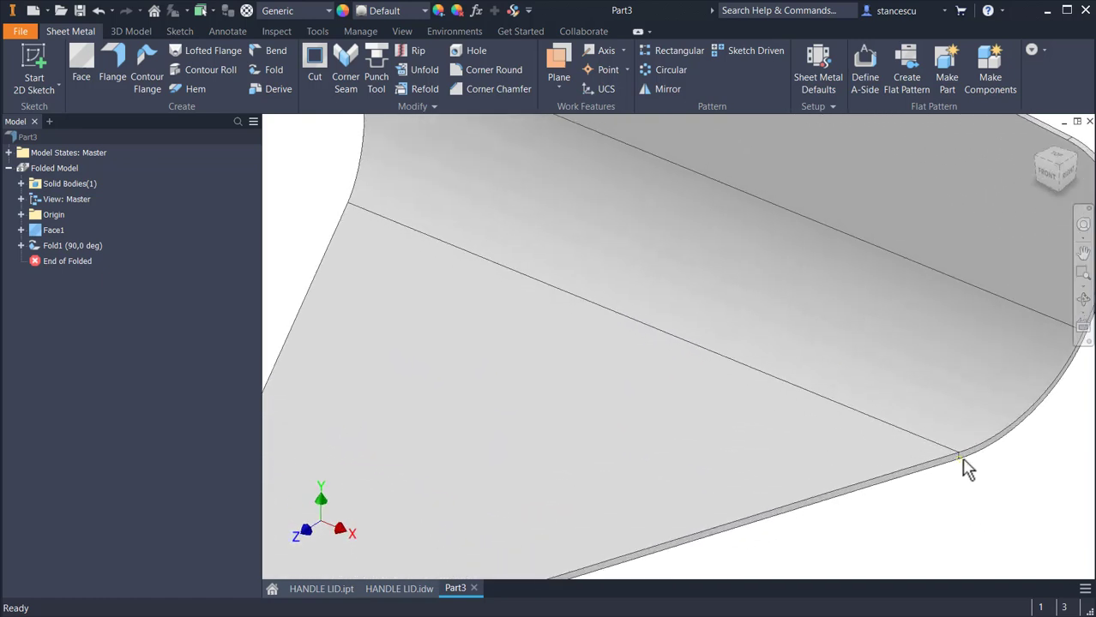
scroll(962, 467, "down", 3)
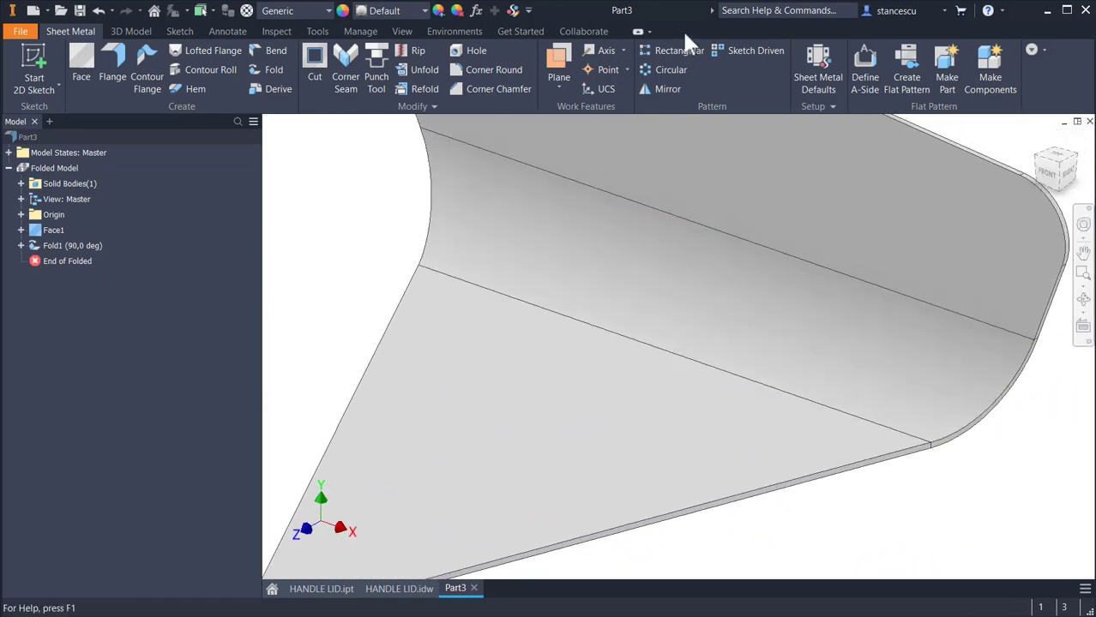
left_click(554, 60)
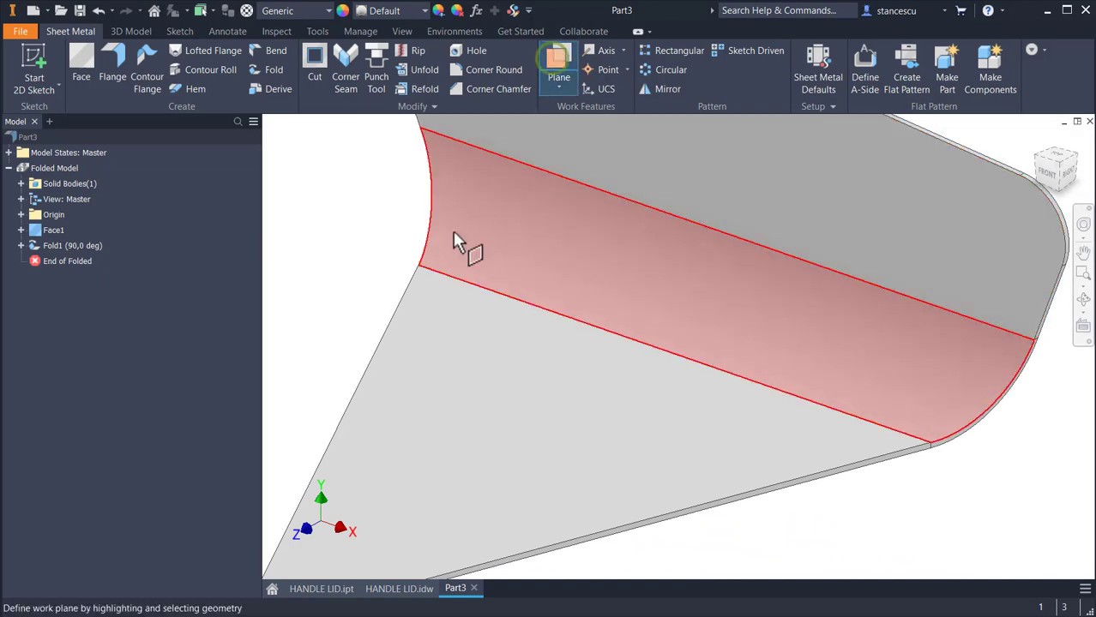
left_click(419, 268)
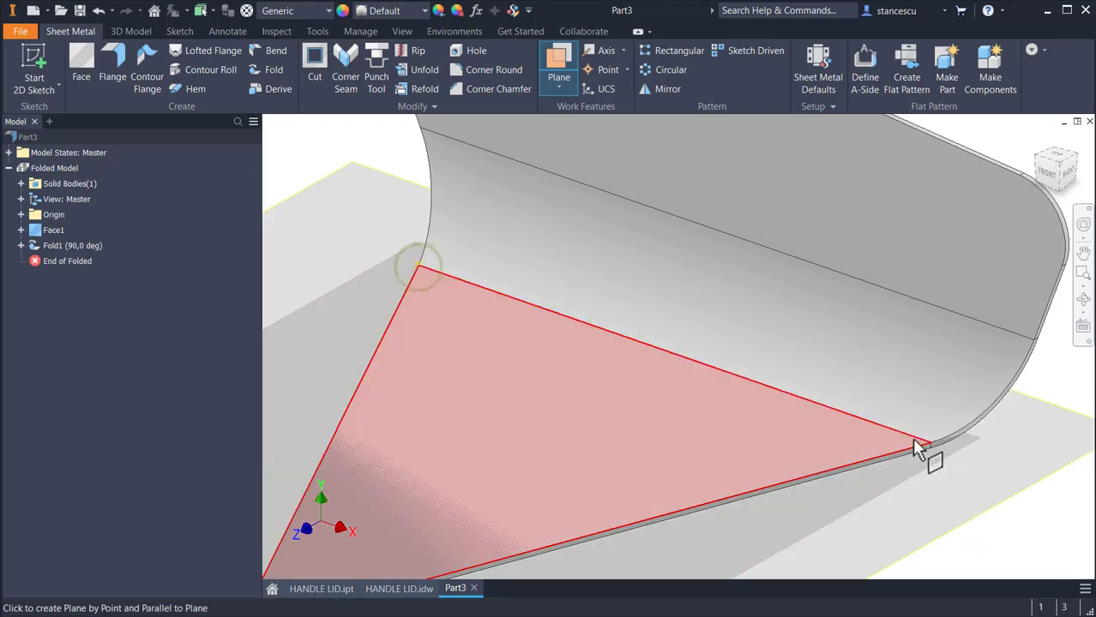
left_click(928, 445)
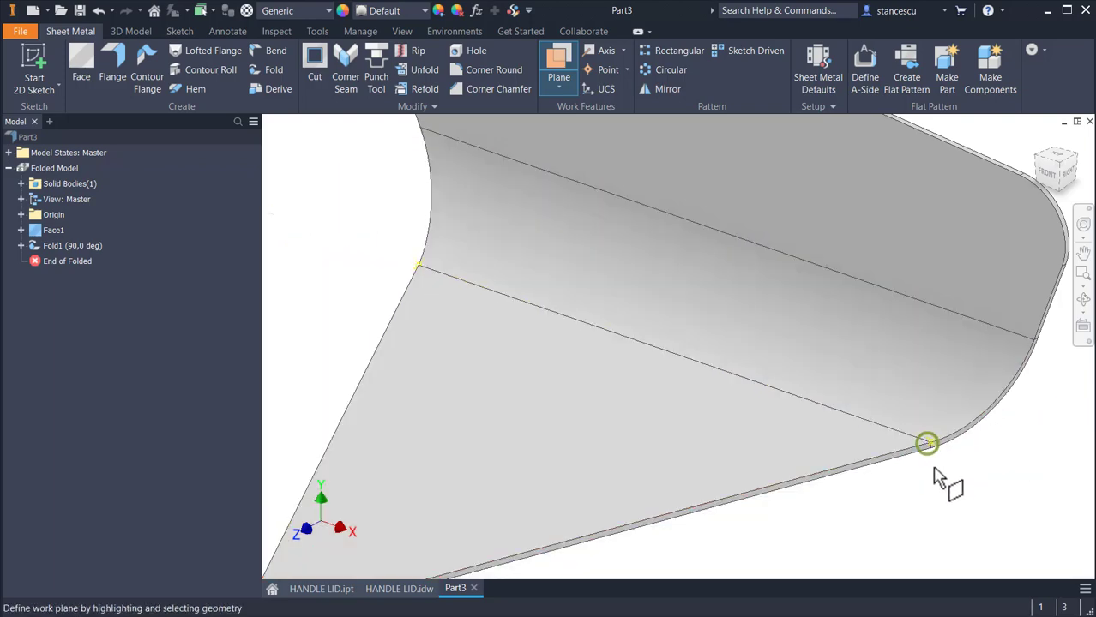
scroll(936, 468, "up", 1)
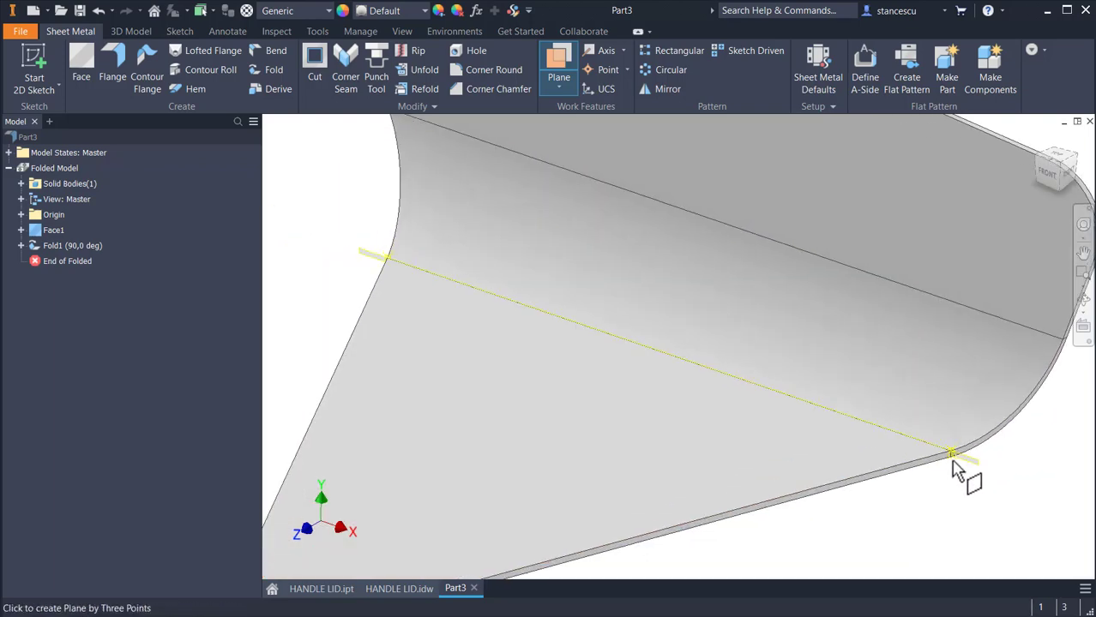
left_click(952, 457)
key("Home")
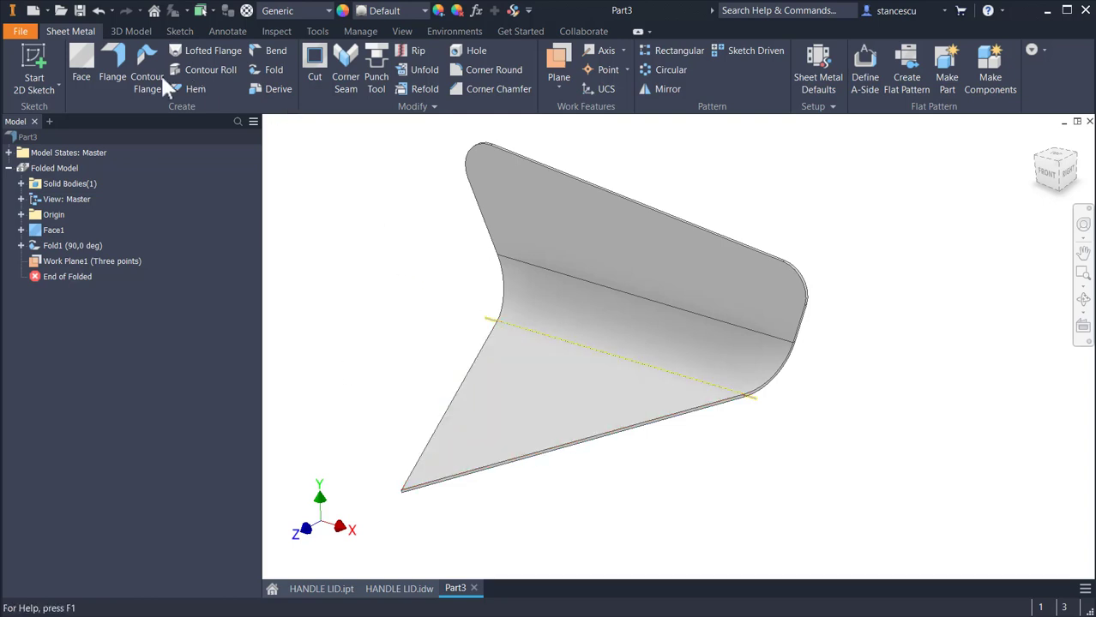
Split the solid with the three-point work plane, keeping the upper face with the bend and removing the flat triangular portion
left_click(133, 31)
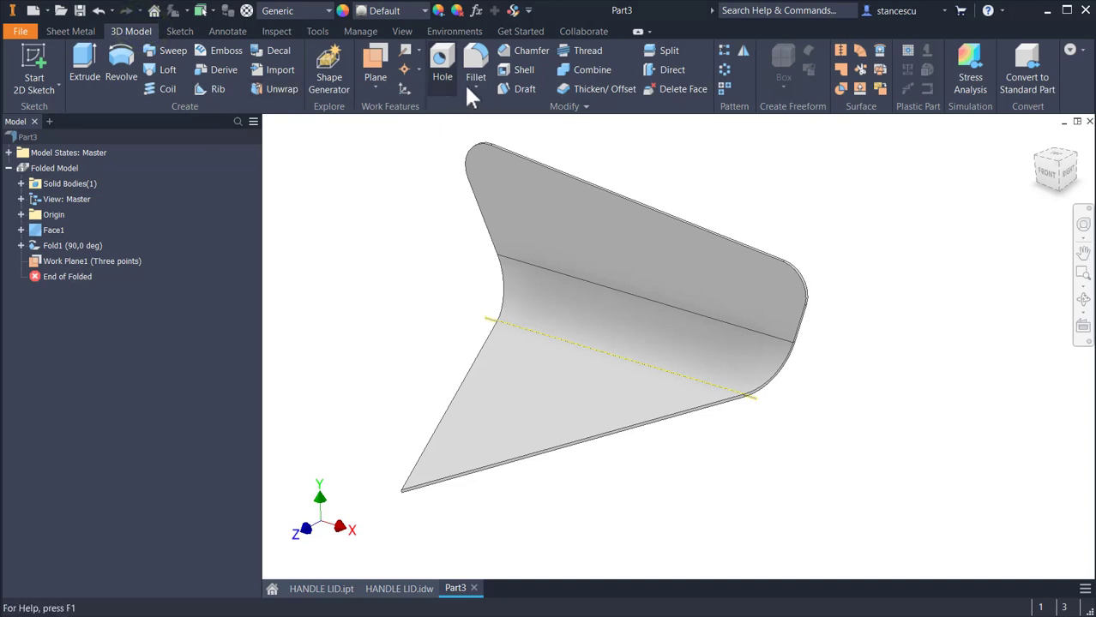
left_click(667, 51)
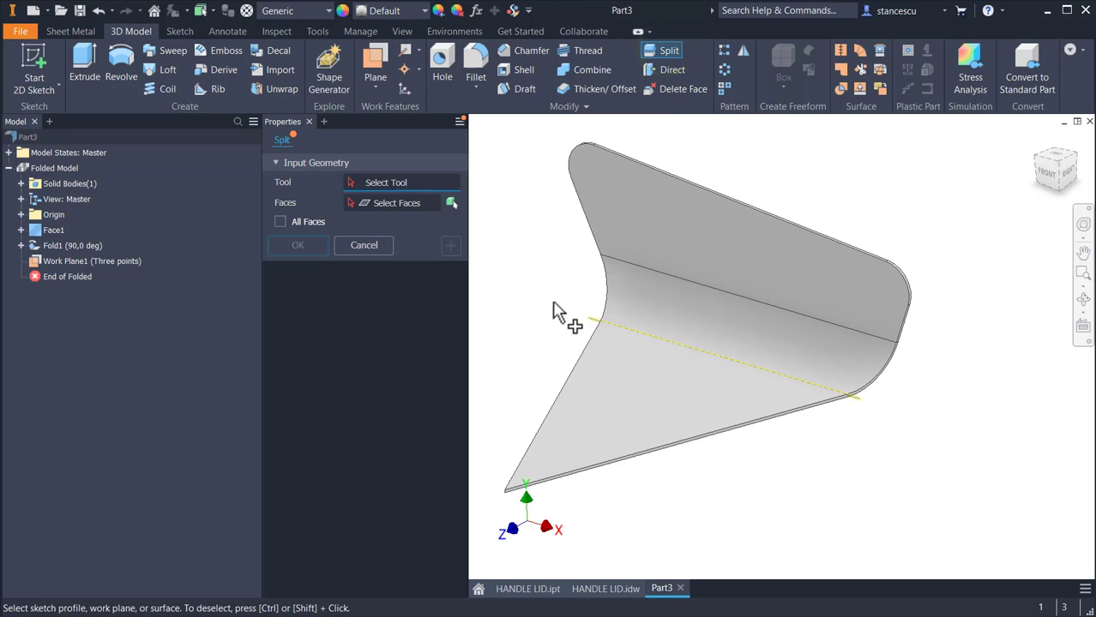
left_click(598, 323)
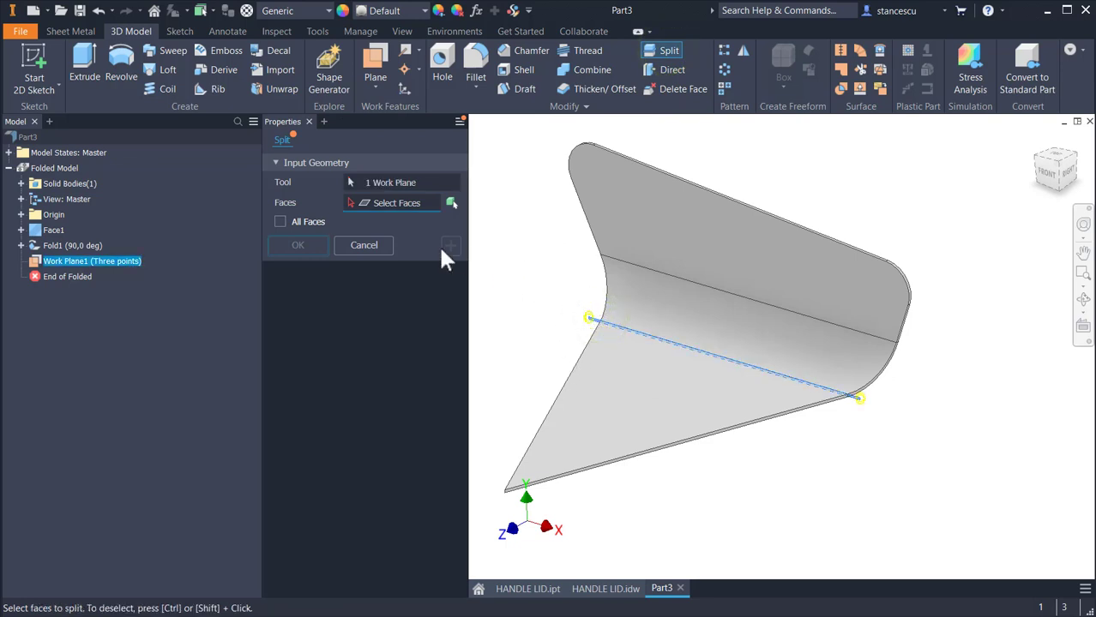
left_click(452, 203)
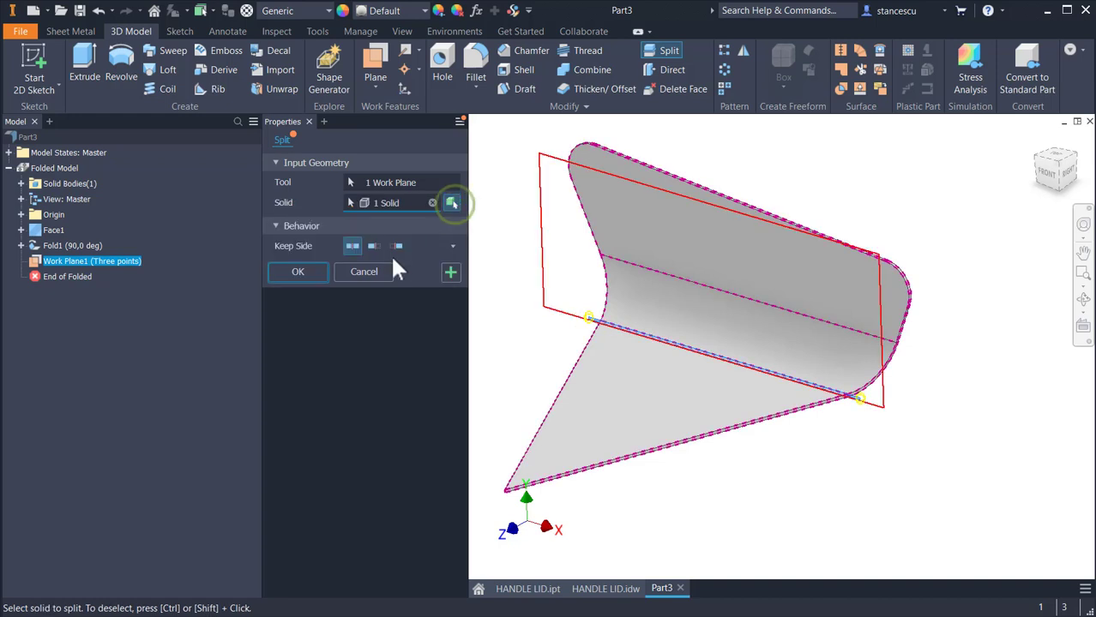
left_click(372, 248)
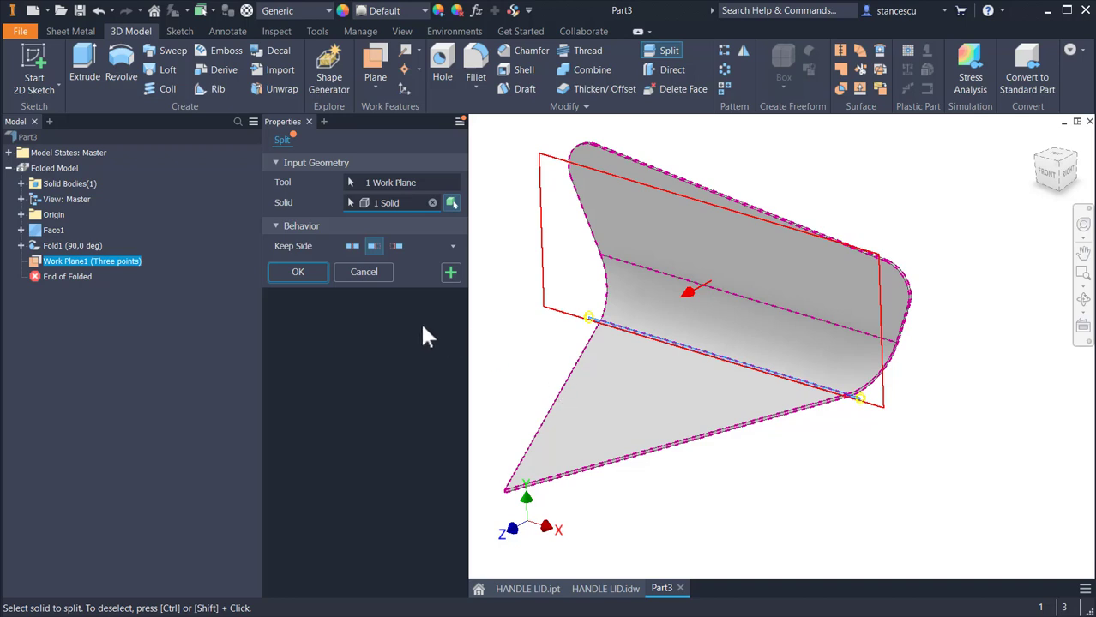
left_click(298, 272)
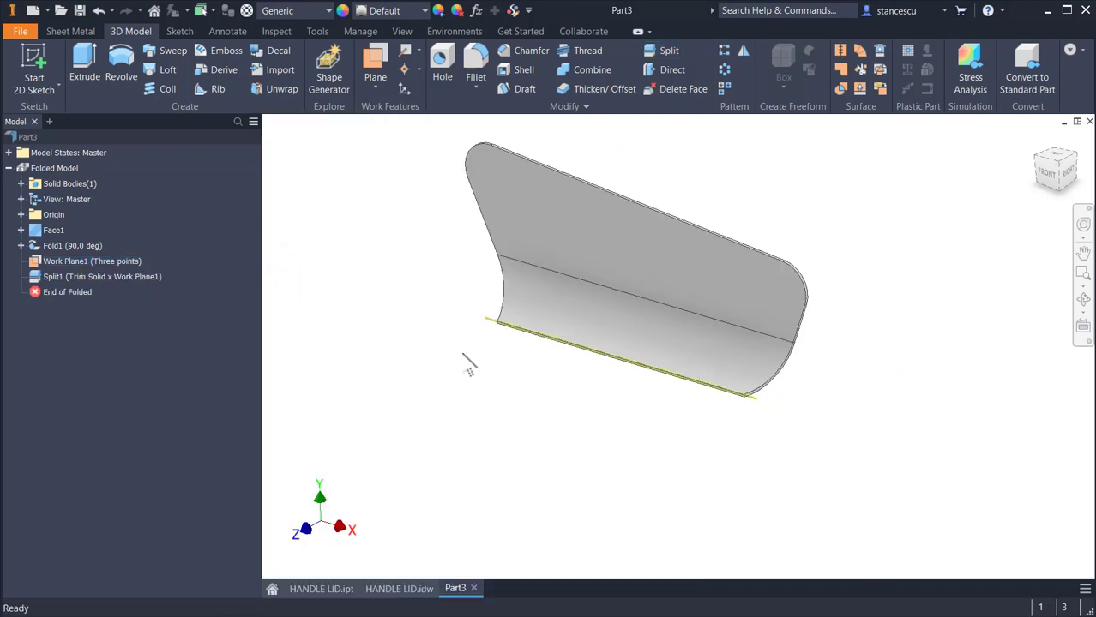
Hide the work plane at the lower edge of the bend
left_click(489, 322)
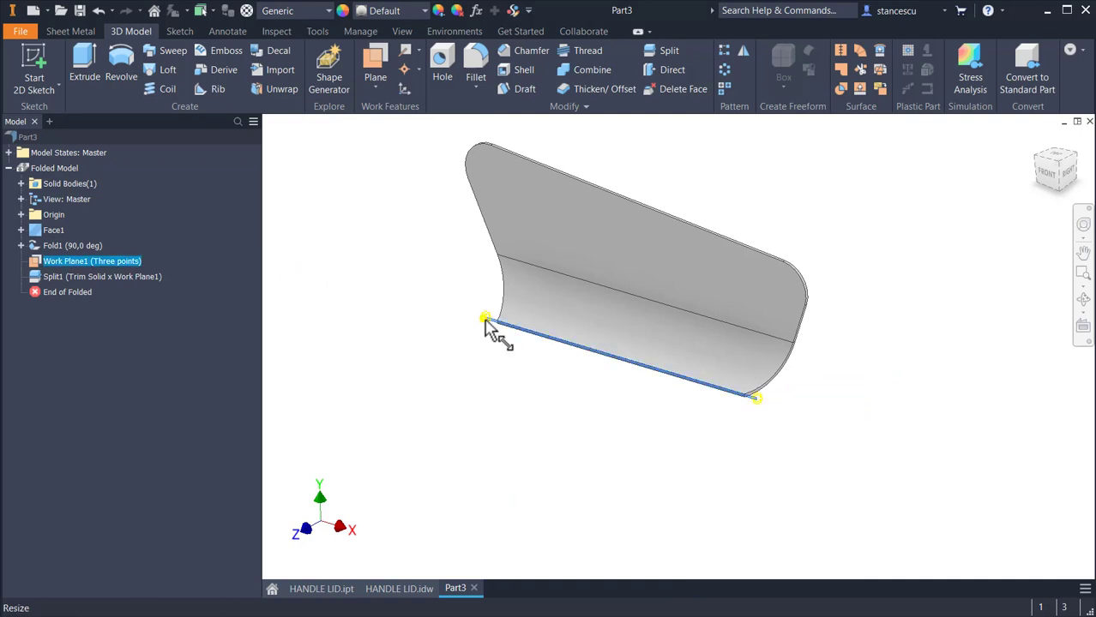
right_click(487, 321)
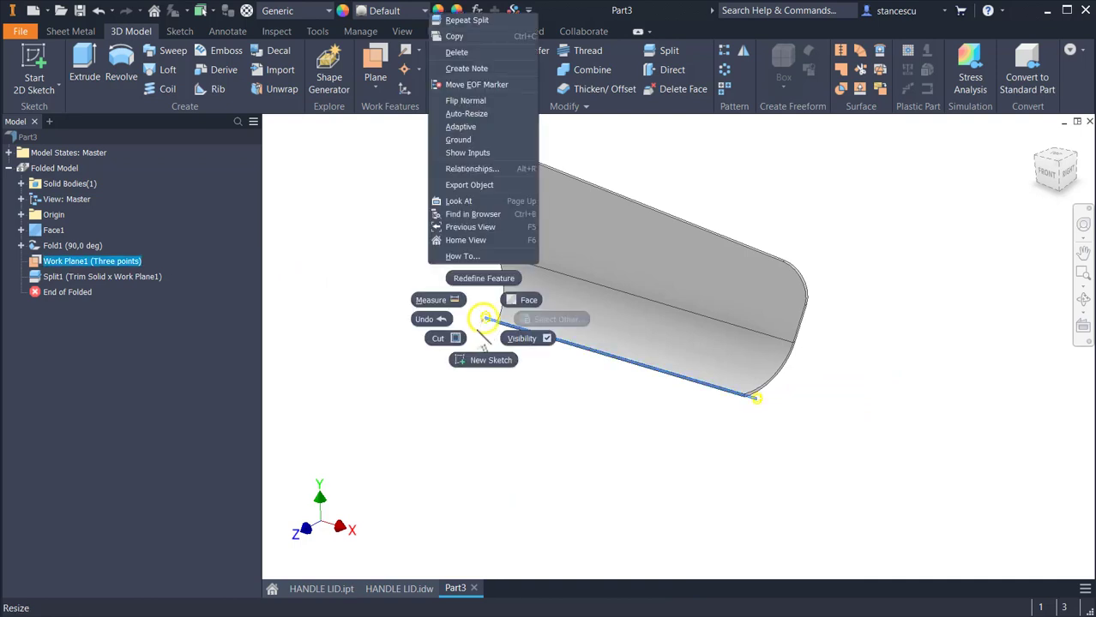
left_click(523, 338)
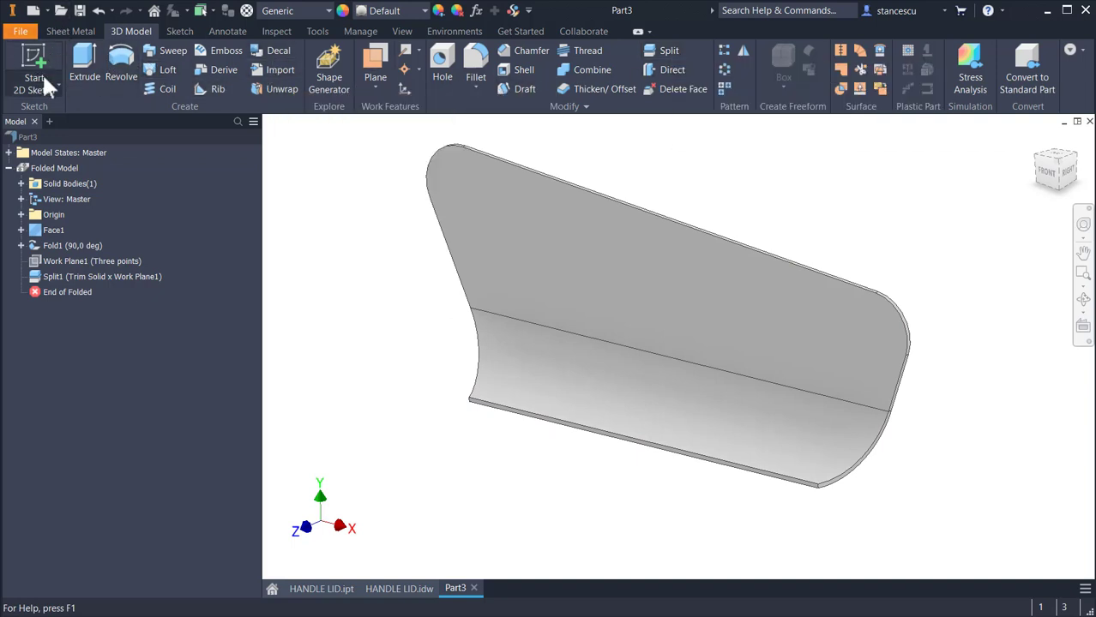
Create the flat pattern of the trimmed sheet metal part and return to the folded part in the home view
left_click(71, 32)
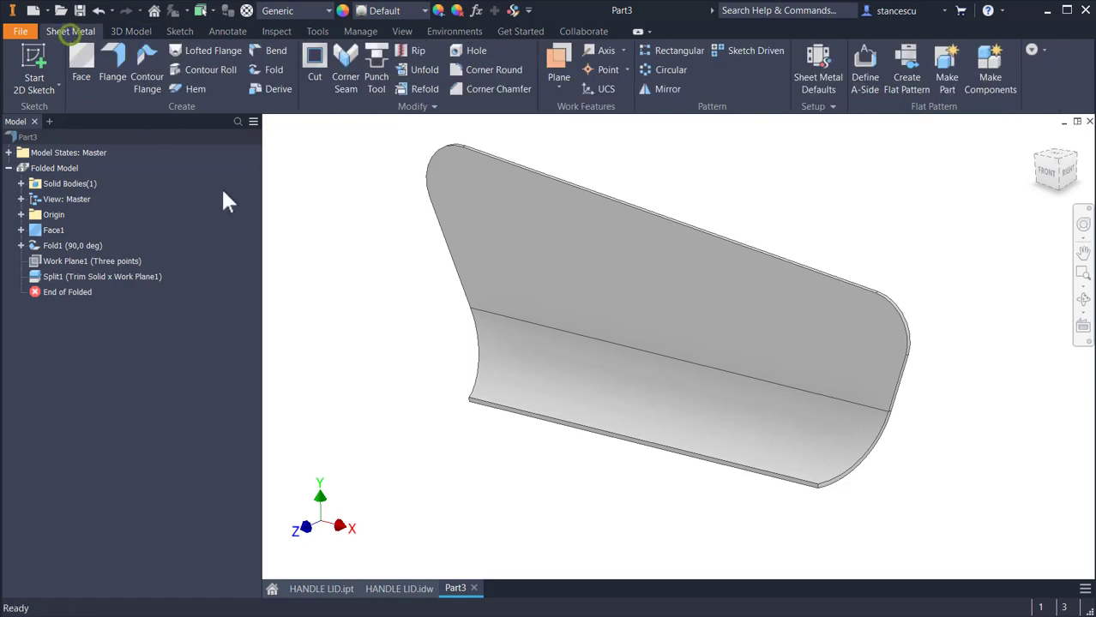
left_click(325, 208)
left_click(906, 64)
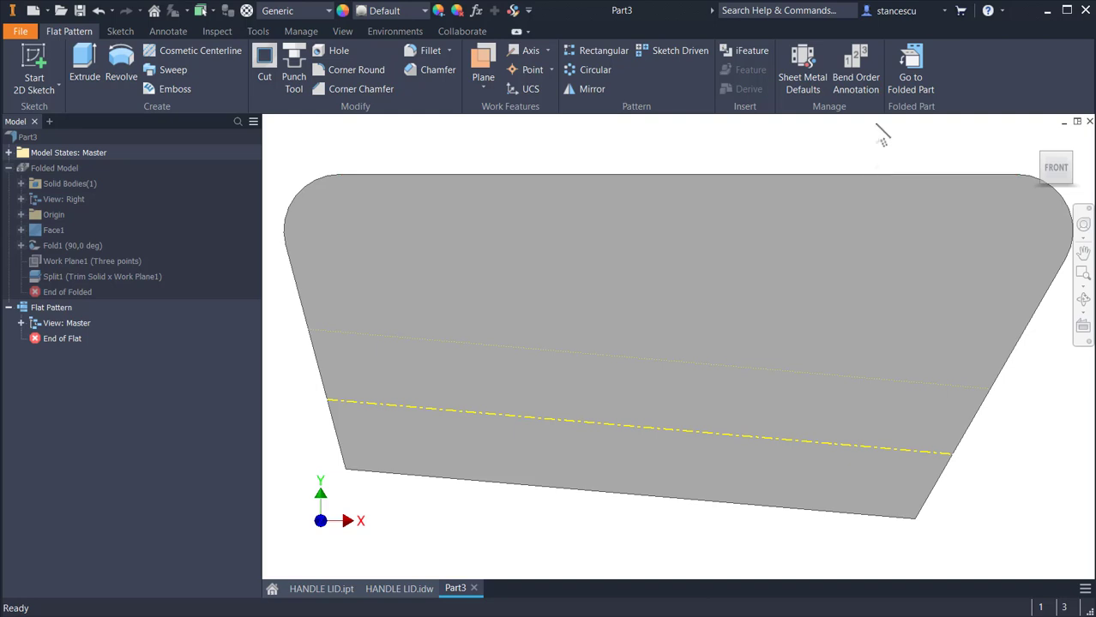
left_click(911, 71)
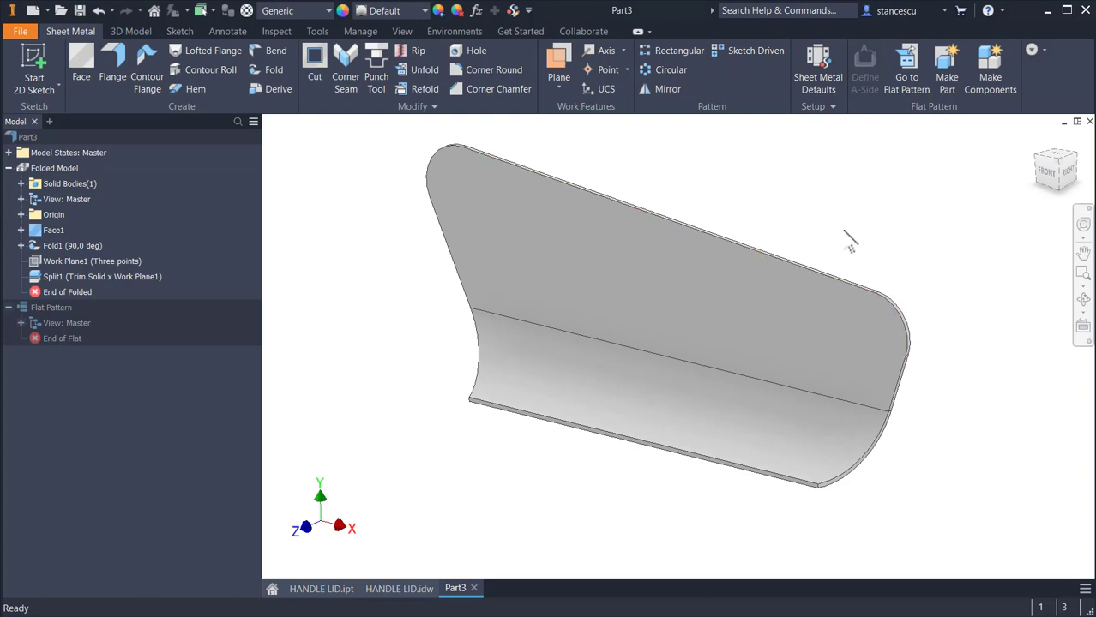
key("F6")
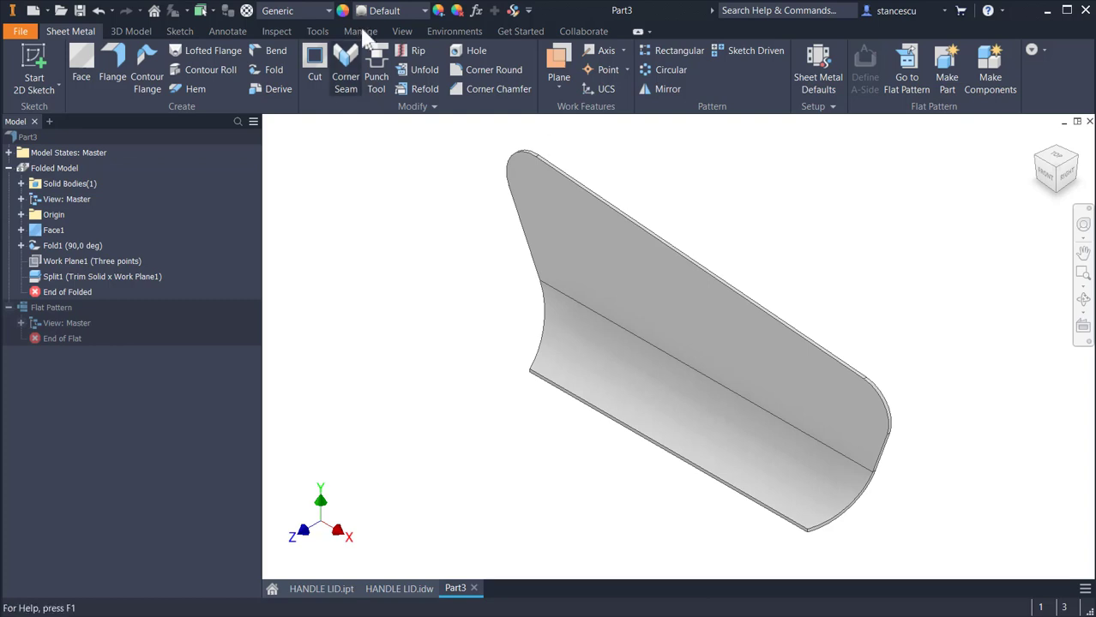
Check the handle lid drawing, return to the part, and start a sketch on the XZ plane
left_click(399, 589)
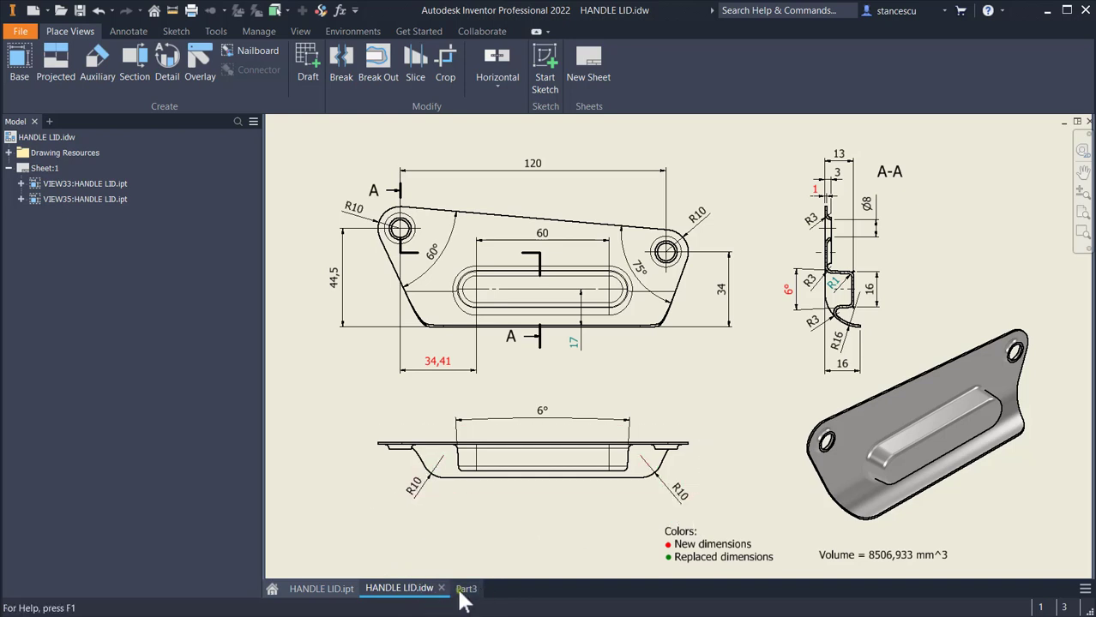
left_click(464, 590)
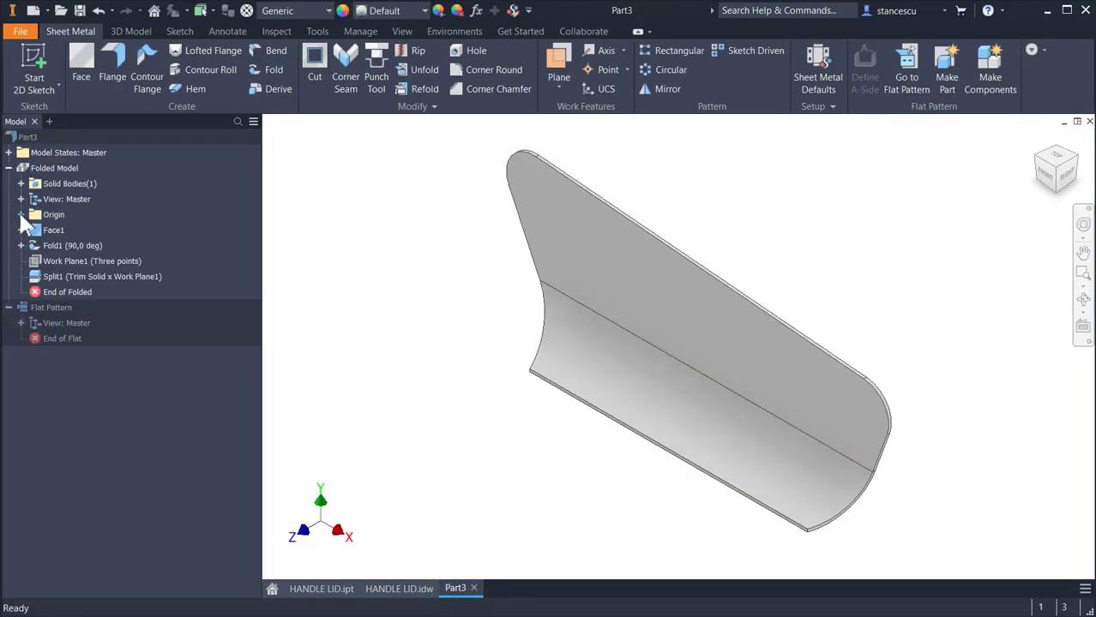
left_click(21, 214)
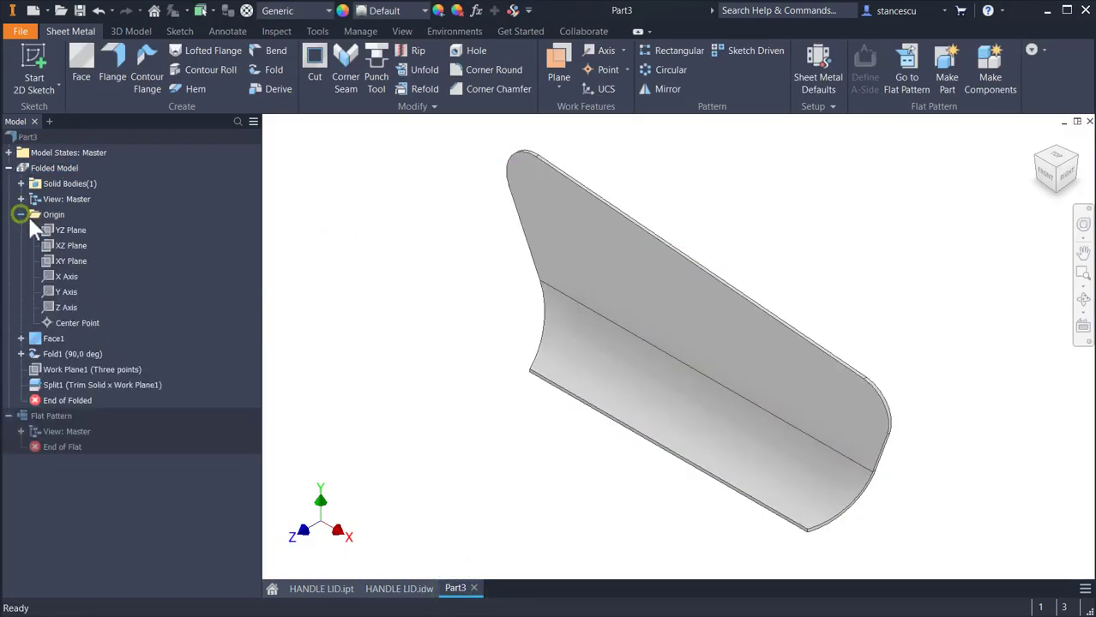
left_click(73, 245)
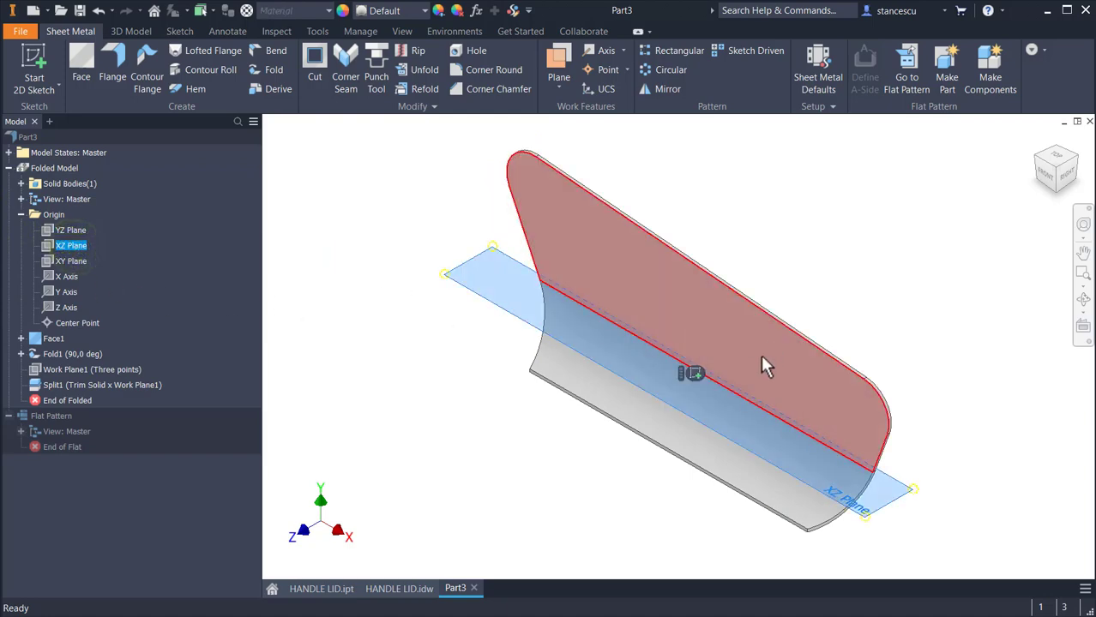
left_click(694, 373)
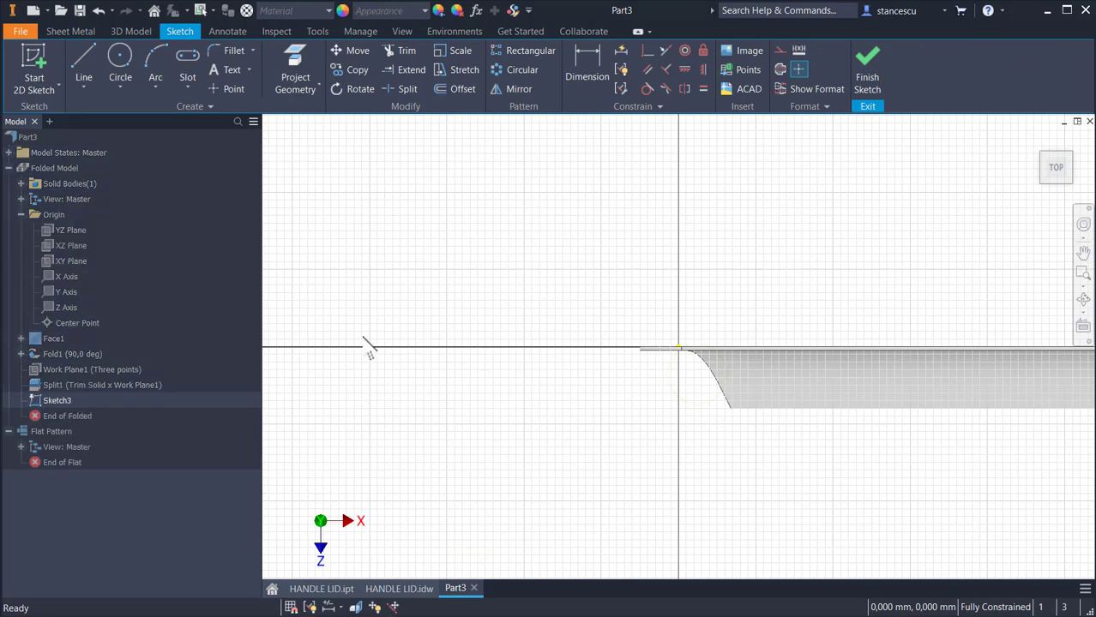
Project the bend's long outer edge and both curved end edges into the sketch
left_click(305, 59)
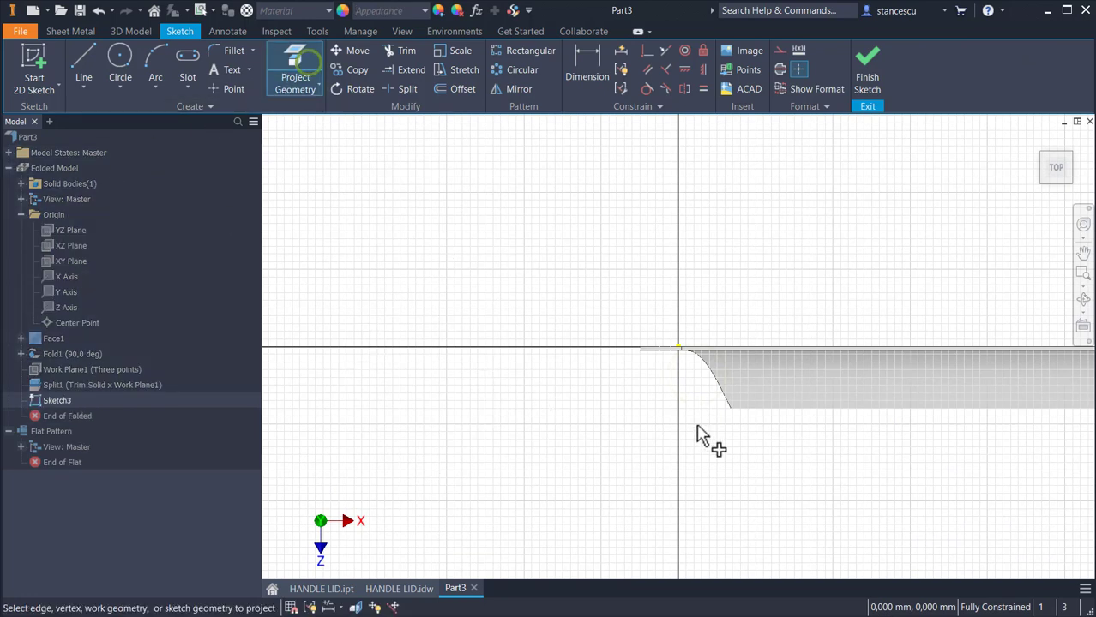
left_click(749, 415)
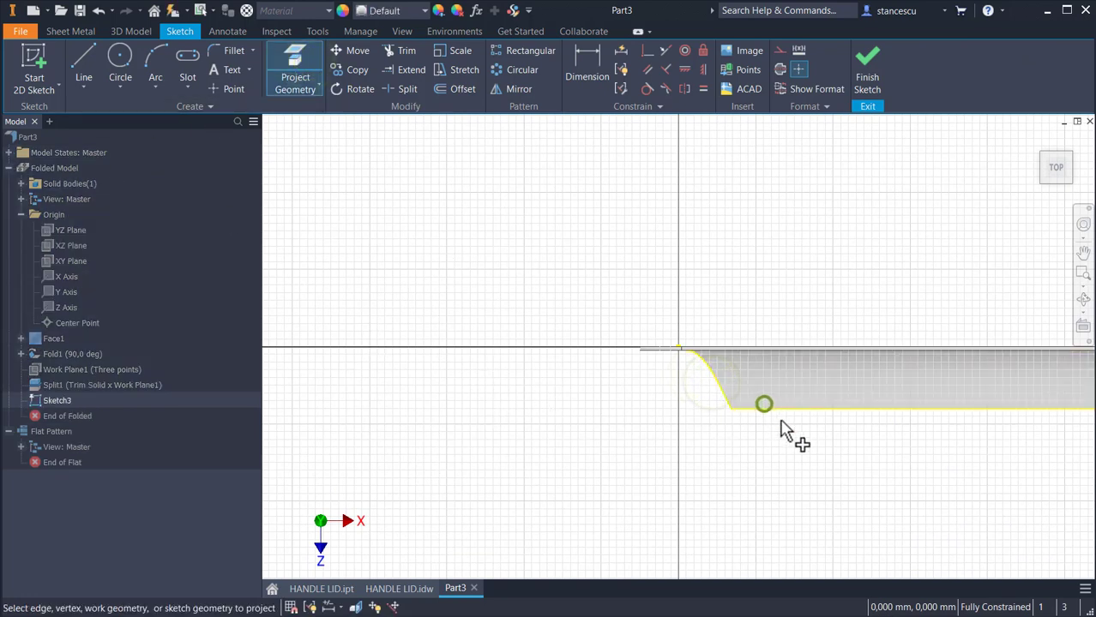
mouse_move(913, 430)
middle_mouse_down()
mouse_move(828, 435)
mouse_move(557, 390)
middle_mouse_up()
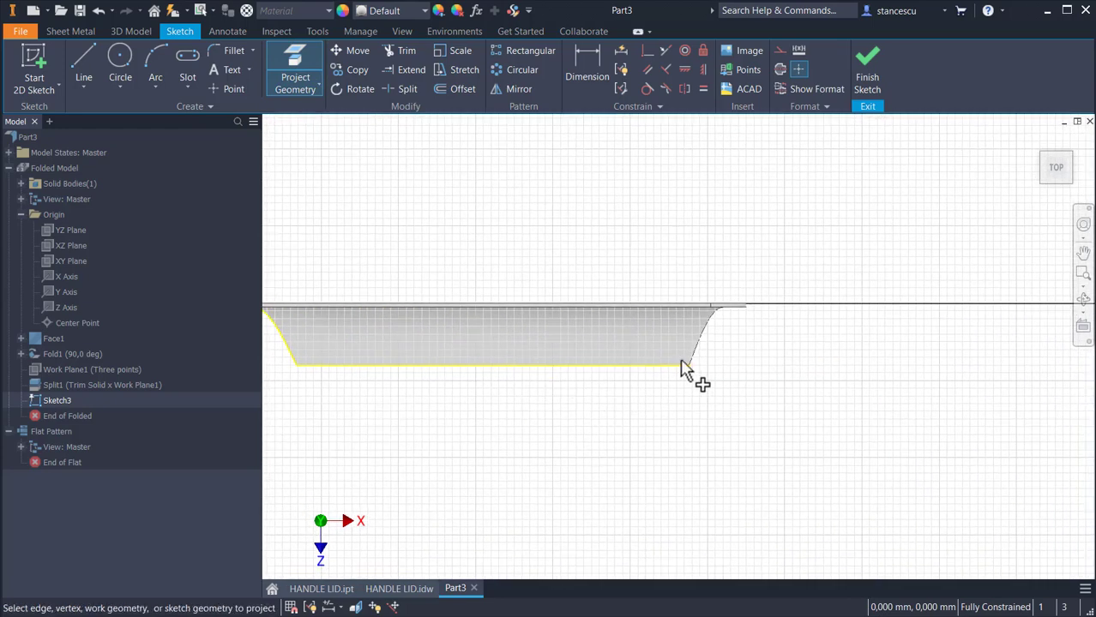
left_click(704, 341)
Sketch an arc of about 22 mm radius across the left corner, from the projected end edge to the long outer edge
middle_click_drag(542, 435, 694, 457)
scroll(551, 467, "up", 3)
mouse_move(497, 453)
middle_mouse_down()
mouse_move(418, 423)
mouse_move(443, 454)
middle_mouse_up()
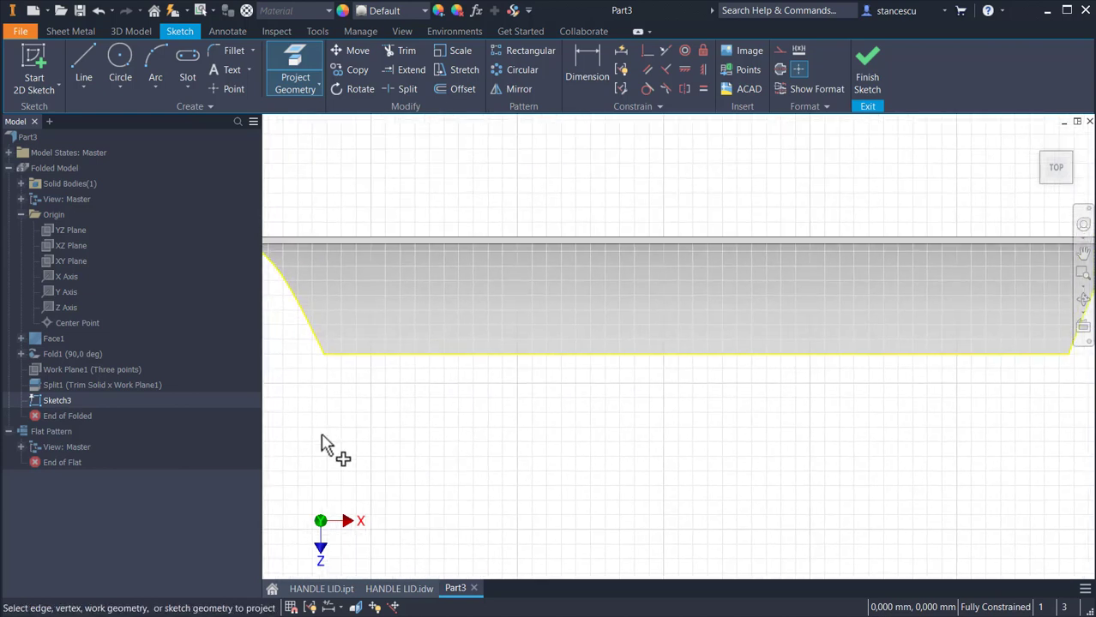
left_click(152, 70)
left_click(301, 301)
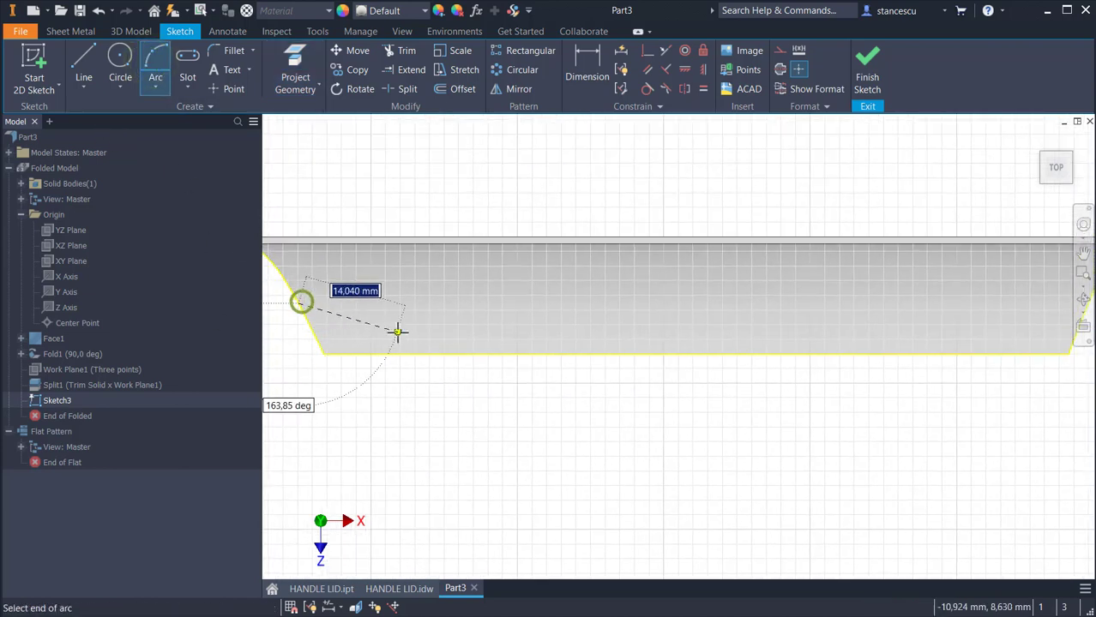
left_click(410, 351)
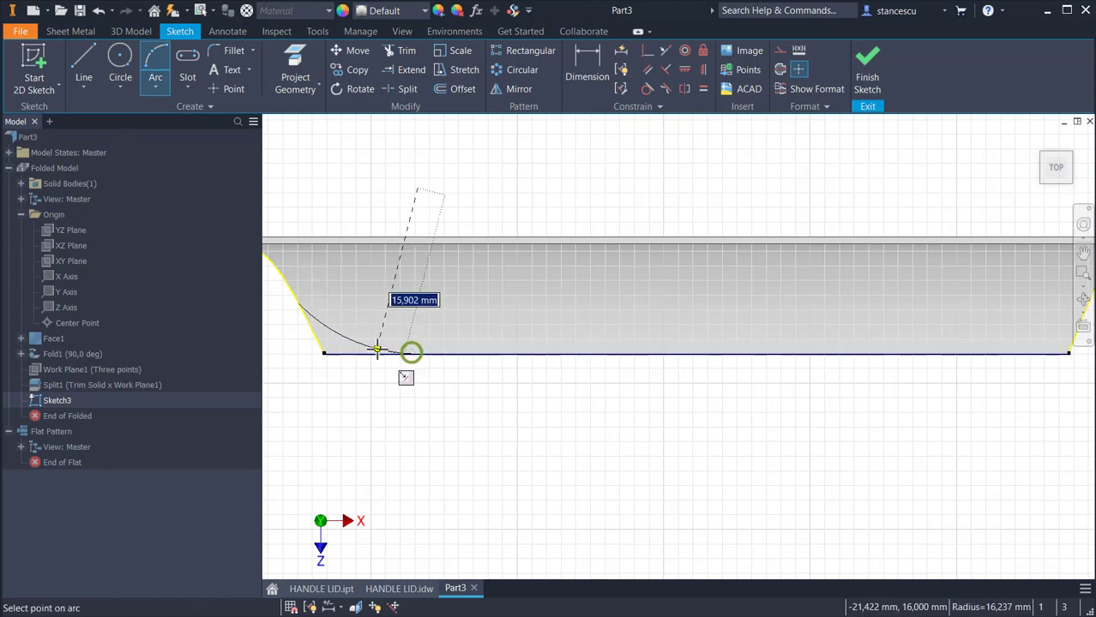
left_click(360, 344)
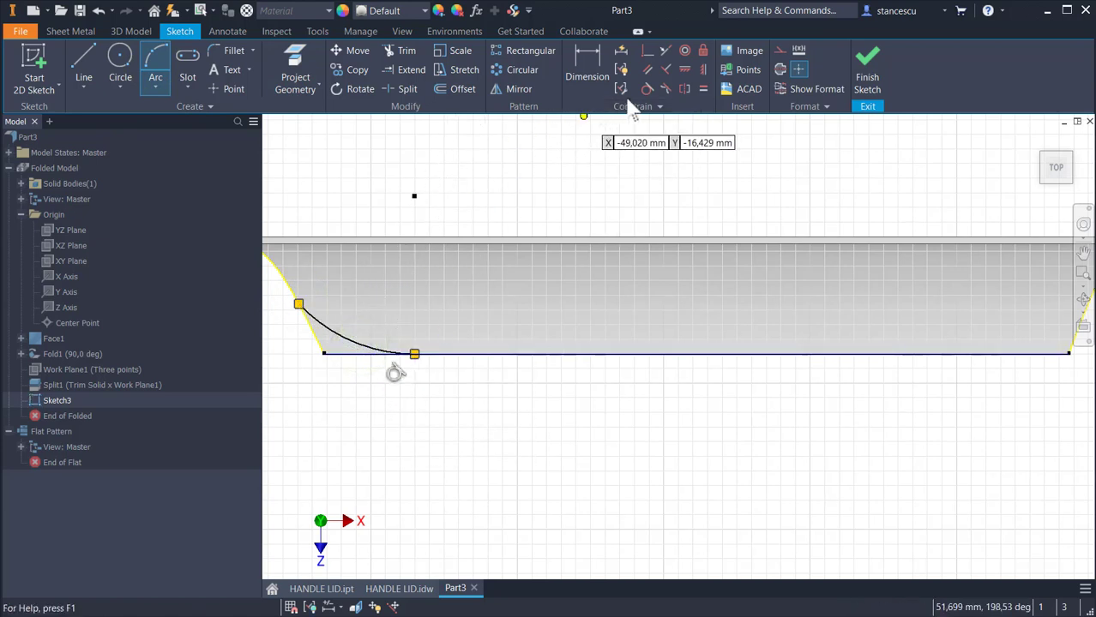
Make the left corner arc tangent to the projected curved end edge
left_click(647, 89)
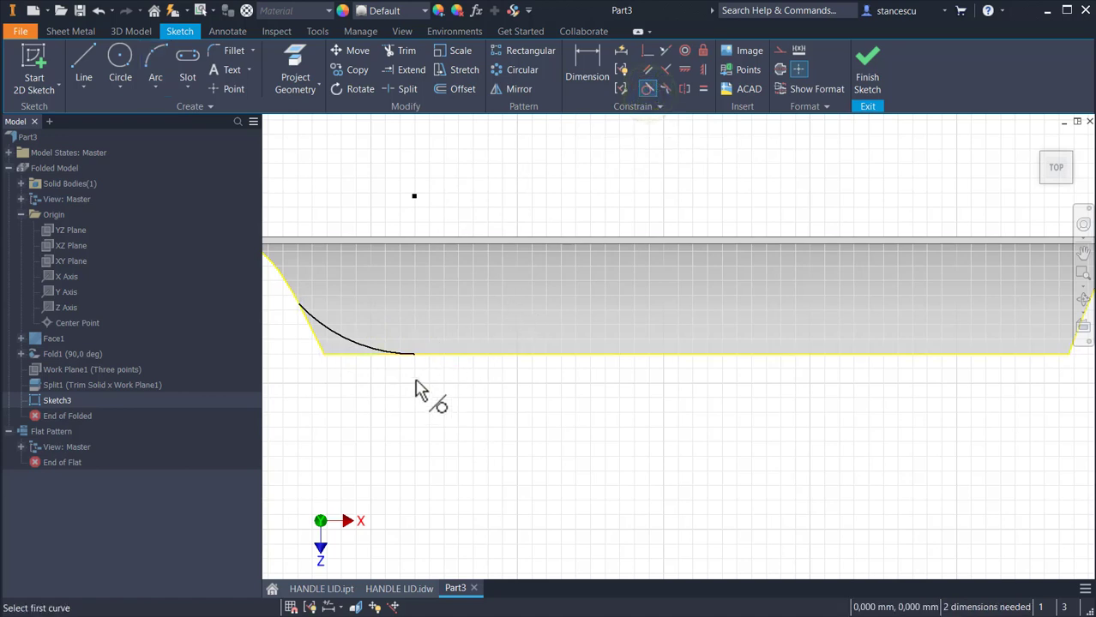
left_click(317, 326)
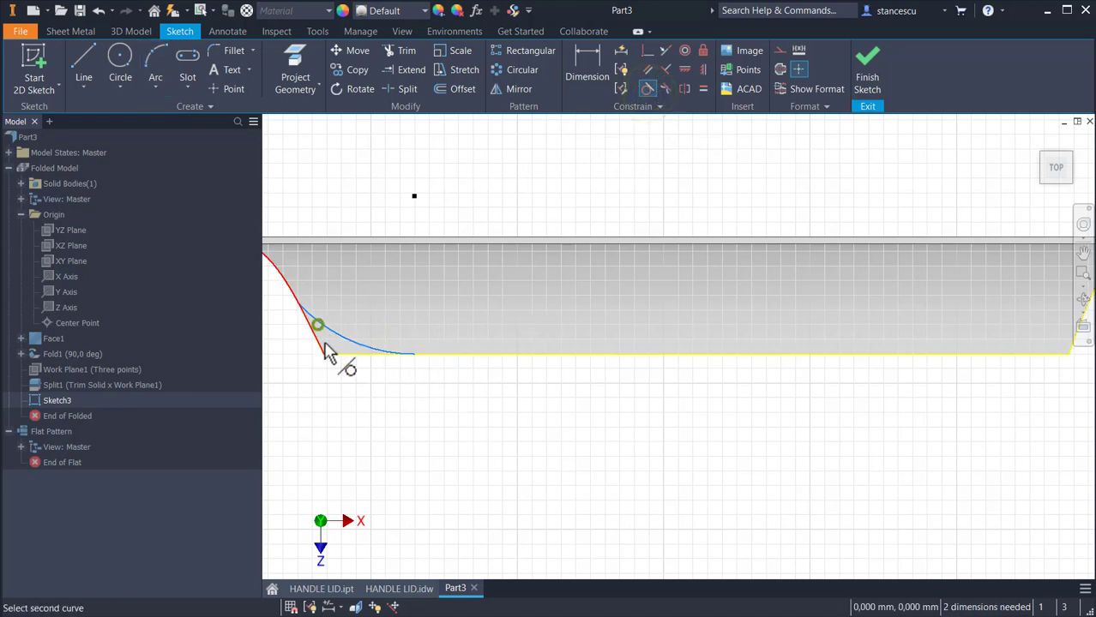
left_click(323, 348)
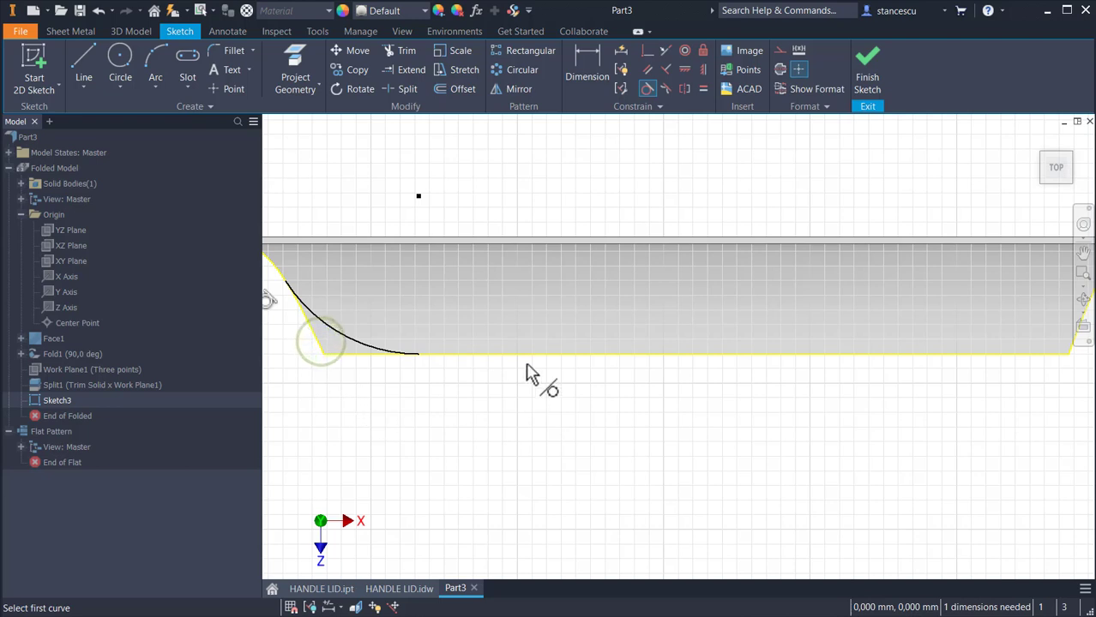
Dimension the left corner arc with a radius of 10 mm
middle_click_drag(531, 375, 765, 379)
left_click(587, 62)
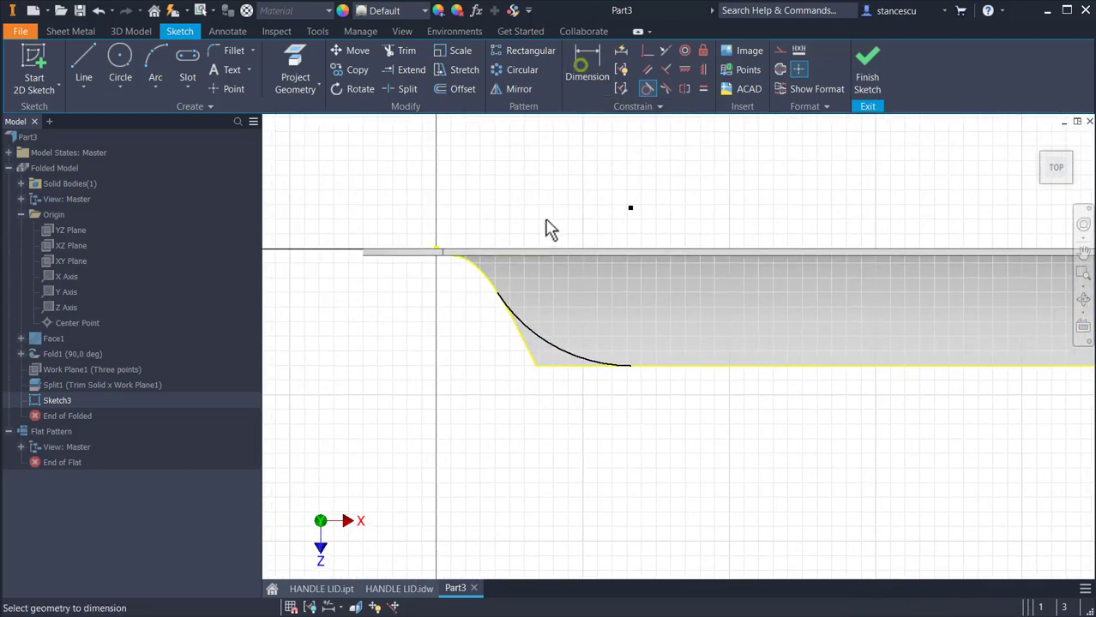
left_click(546, 344)
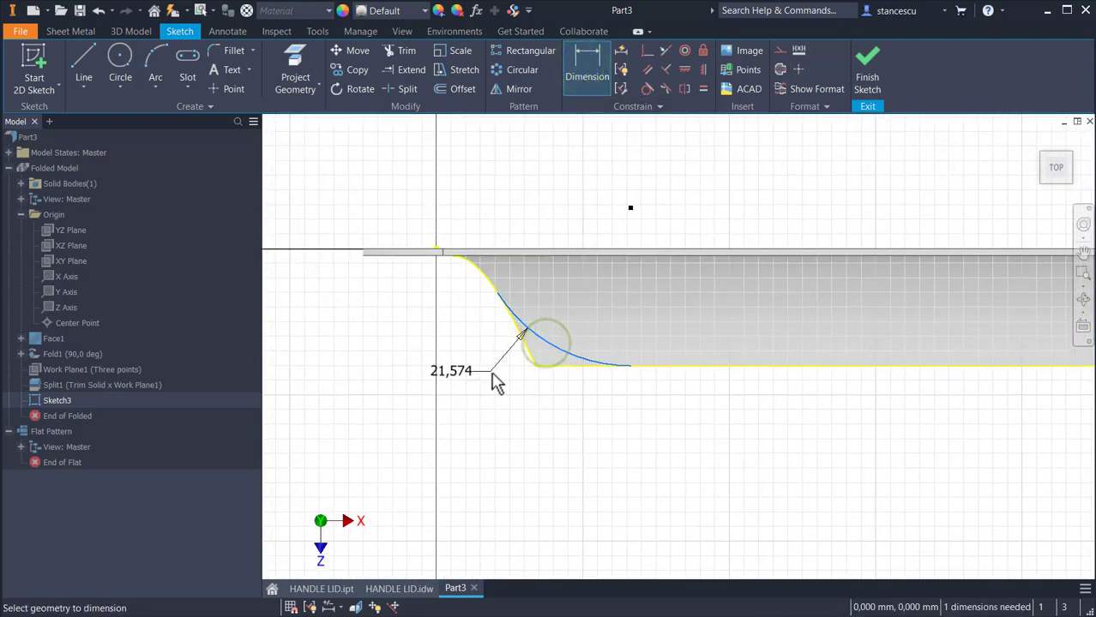
left_click(496, 382)
type("10")
key("Return")
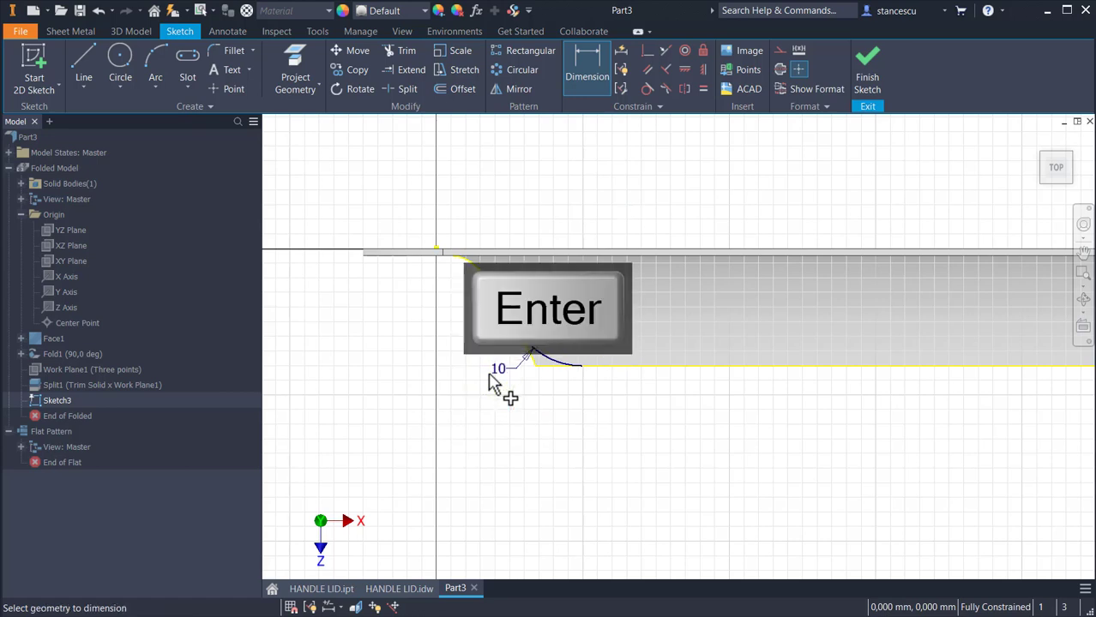
Sketch an arc of about 10.6 mm radius across the right corner, from the long outer edge to the projected end edge
mouse_move(848, 447)
middle_mouse_down()
mouse_move(379, 435)
mouse_move(364, 419)
middle_mouse_up()
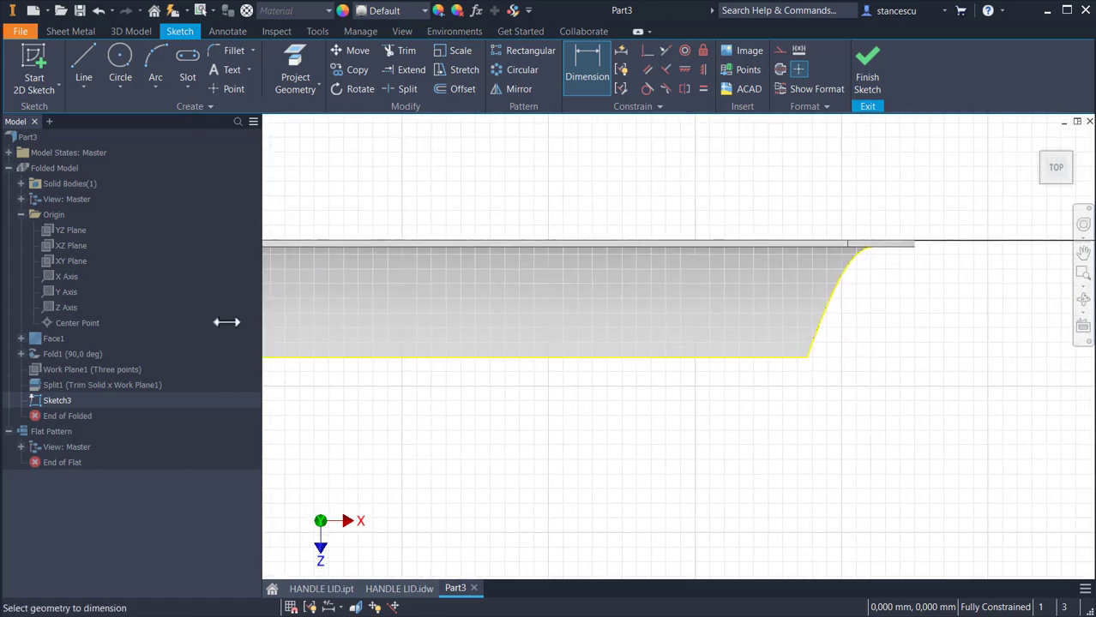
left_click(153, 62)
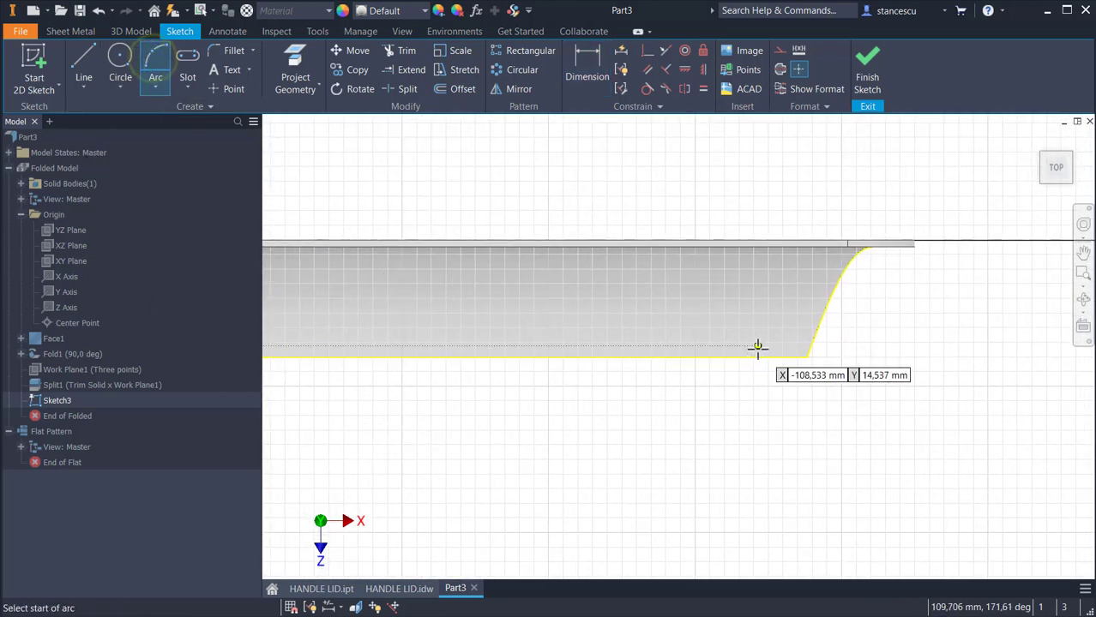
left_click(744, 356)
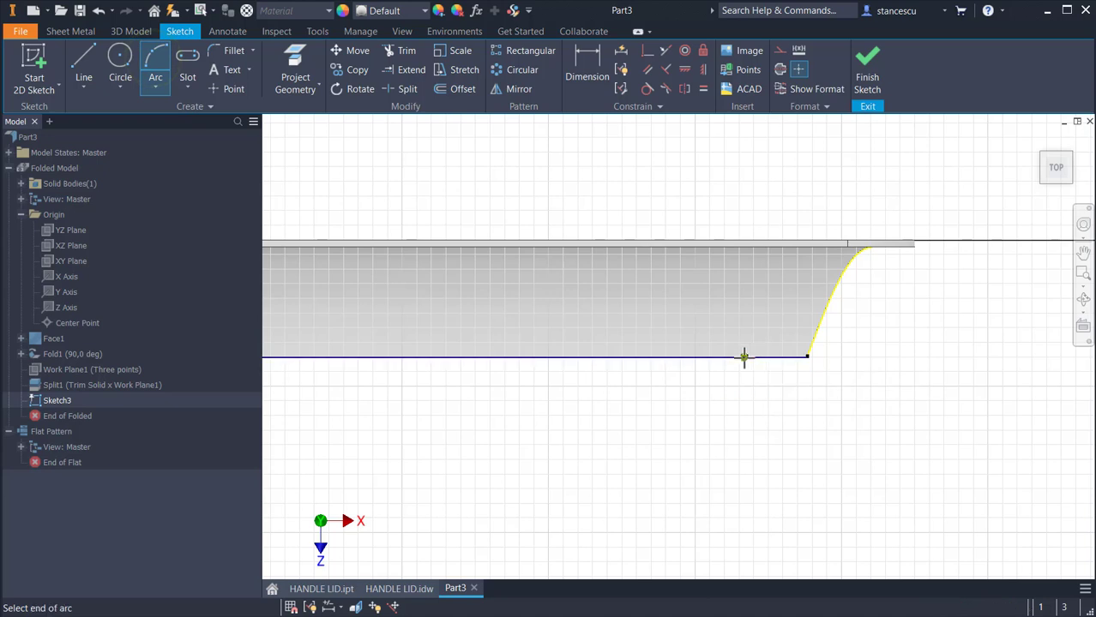
left_click(827, 304)
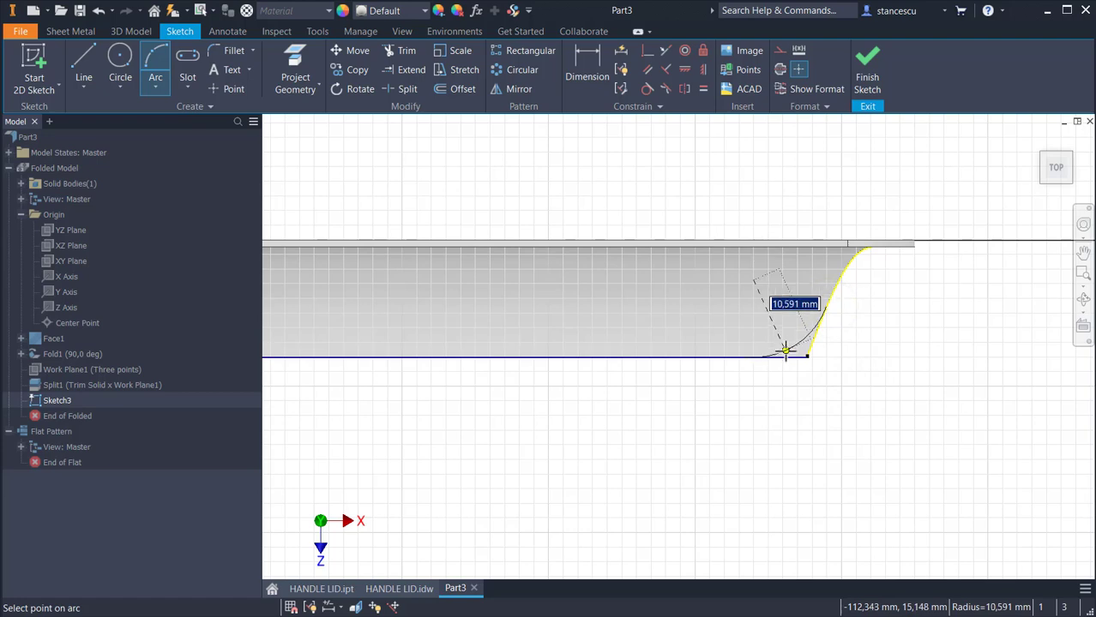
left_click(785, 351)
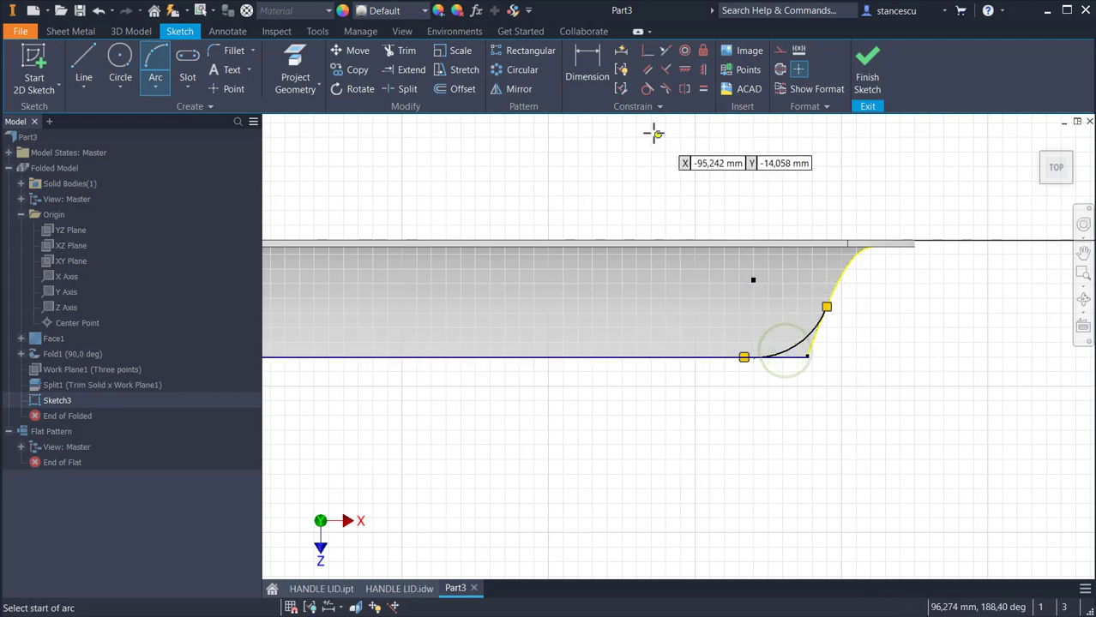
Make the right corner arc tangent to the long outer edge and the projected curved end edge
left_click(646, 89)
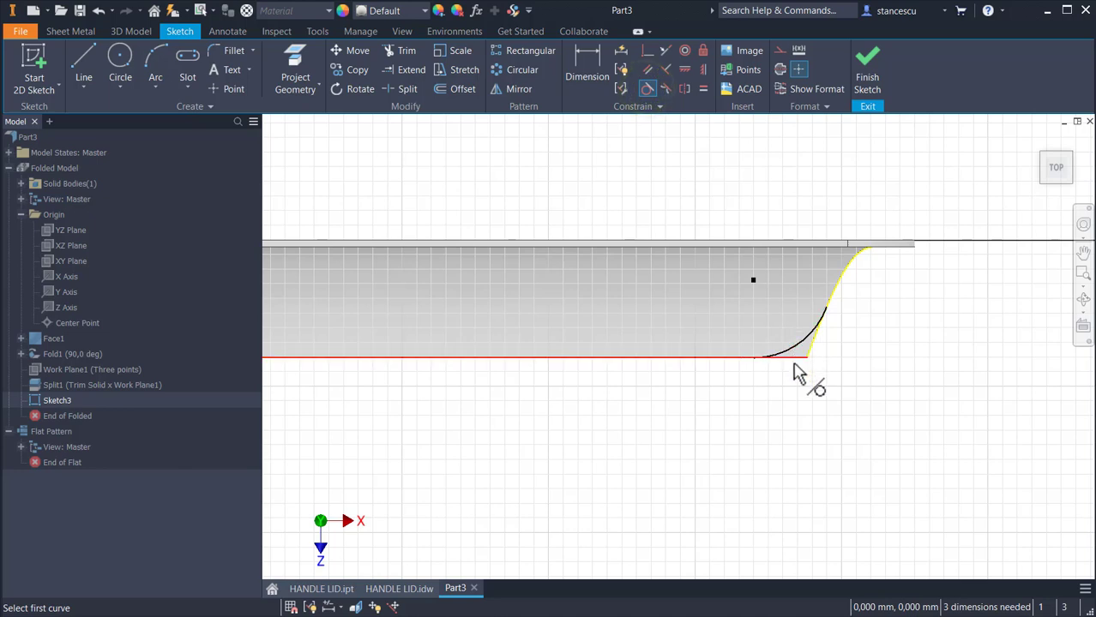
left_click(790, 350)
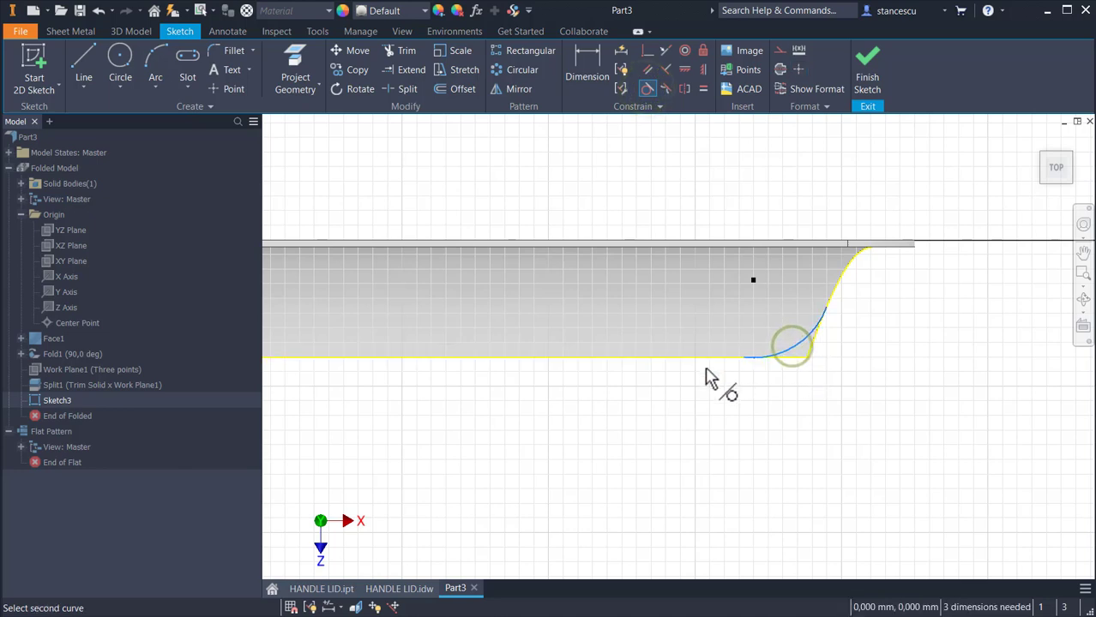
left_click(711, 358)
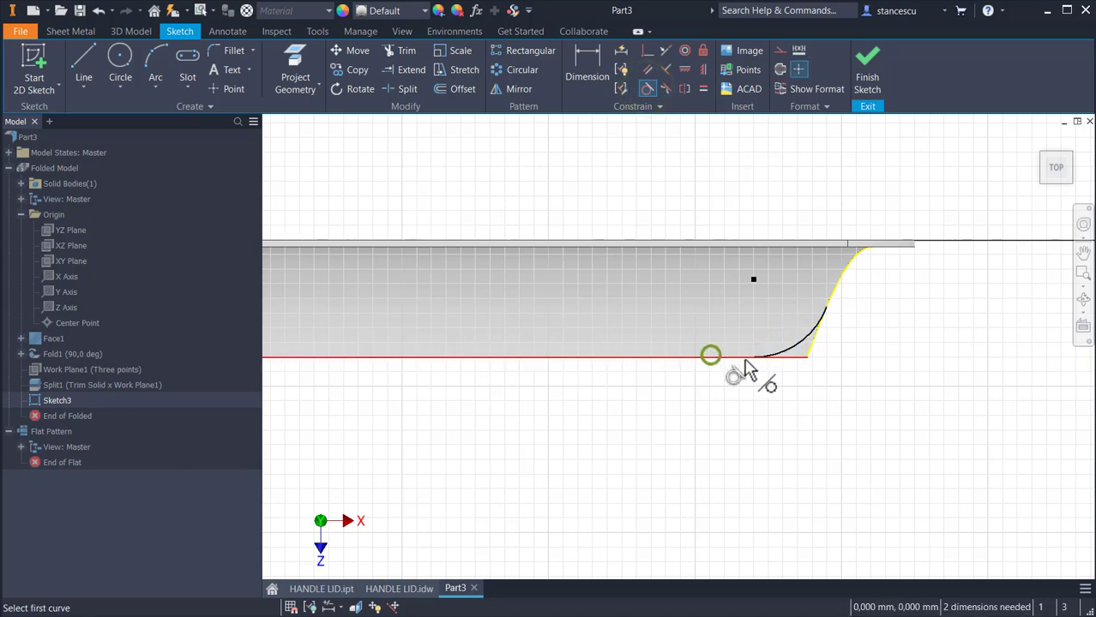
left_click(803, 350)
left_click(837, 292)
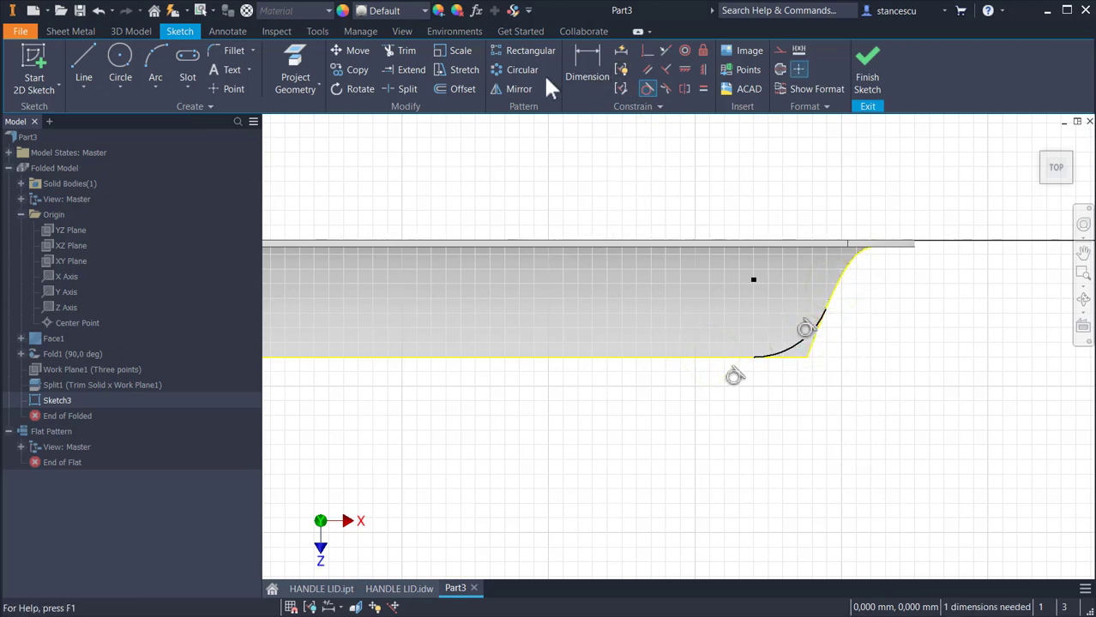
Dimension the right corner arc with a radius of 10 mm and finish the sketch
left_click(592, 55)
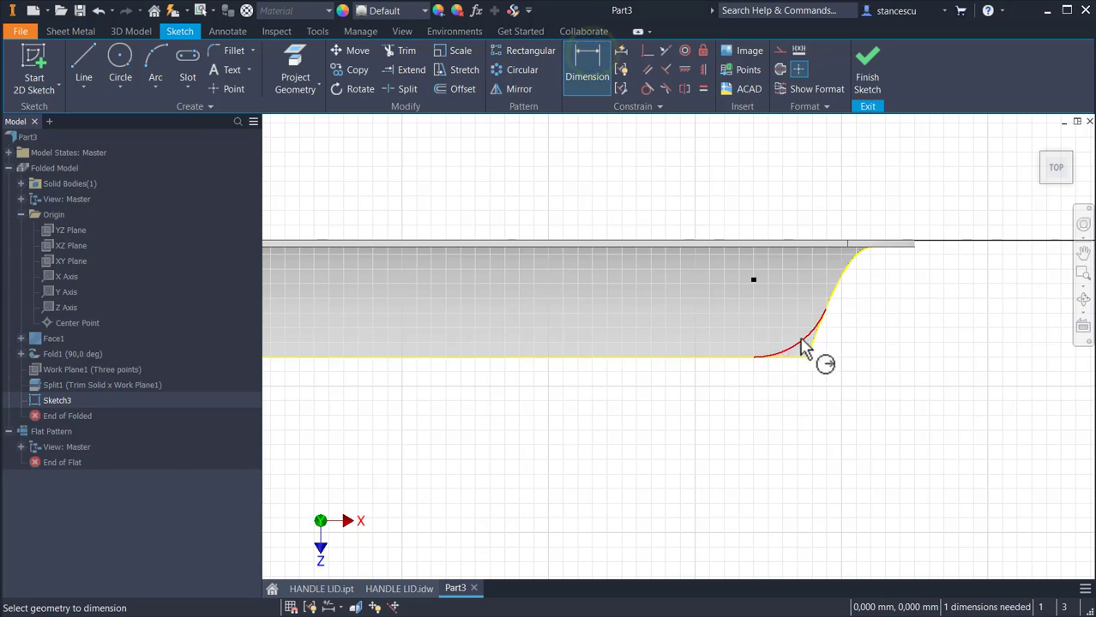
left_click(800, 348)
left_click(839, 394)
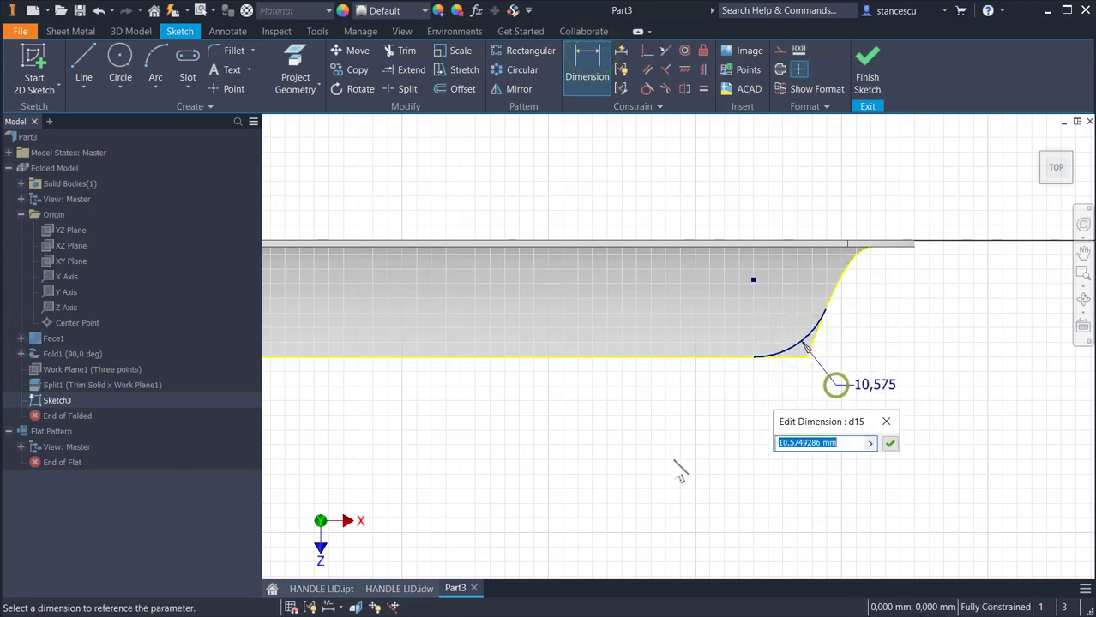
type("10")
key("Return")
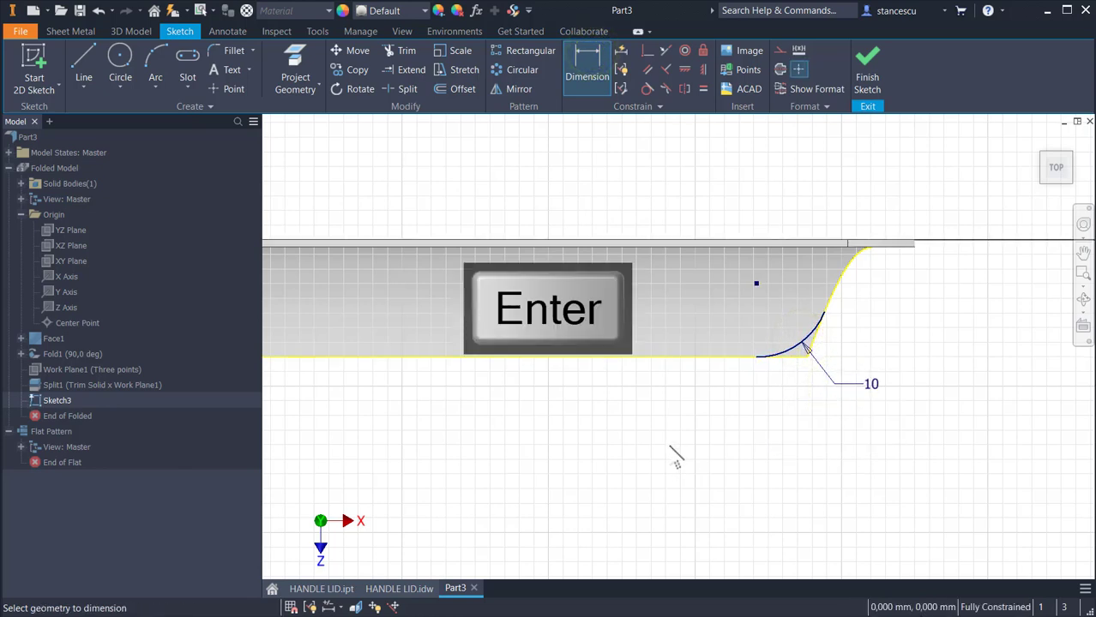
middle_click_drag(779, 441, 942, 445)
scroll(825, 451, "down", 2)
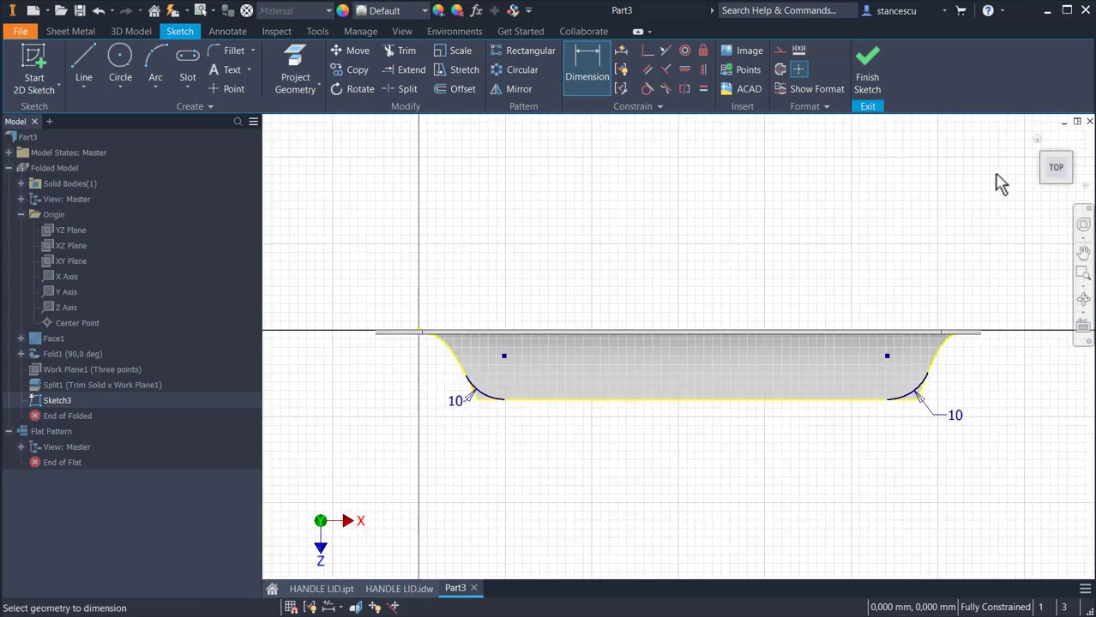
left_click(866, 62)
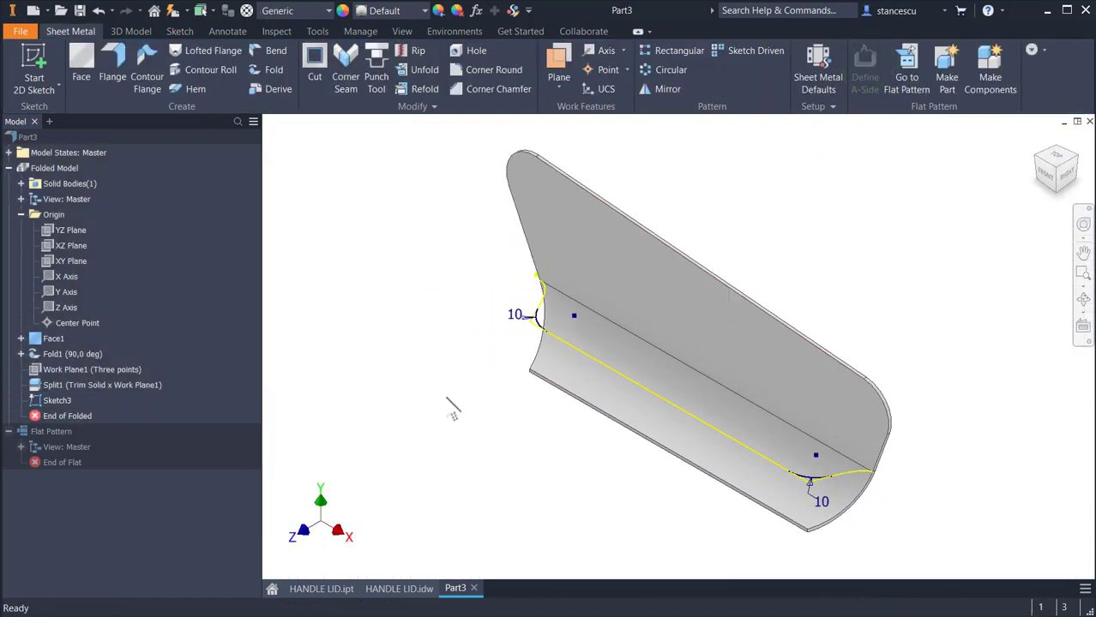
Extrude-cut the two small corner regions outside the R10 arcs in the flipped direction, through all of the bend
left_click(127, 28)
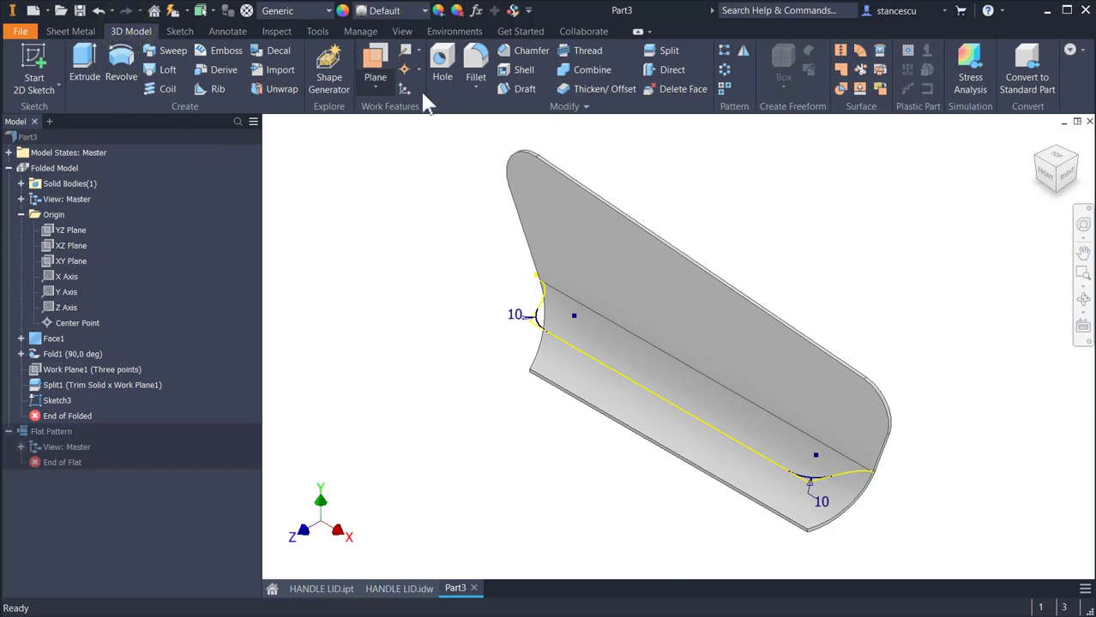
left_click(84, 65)
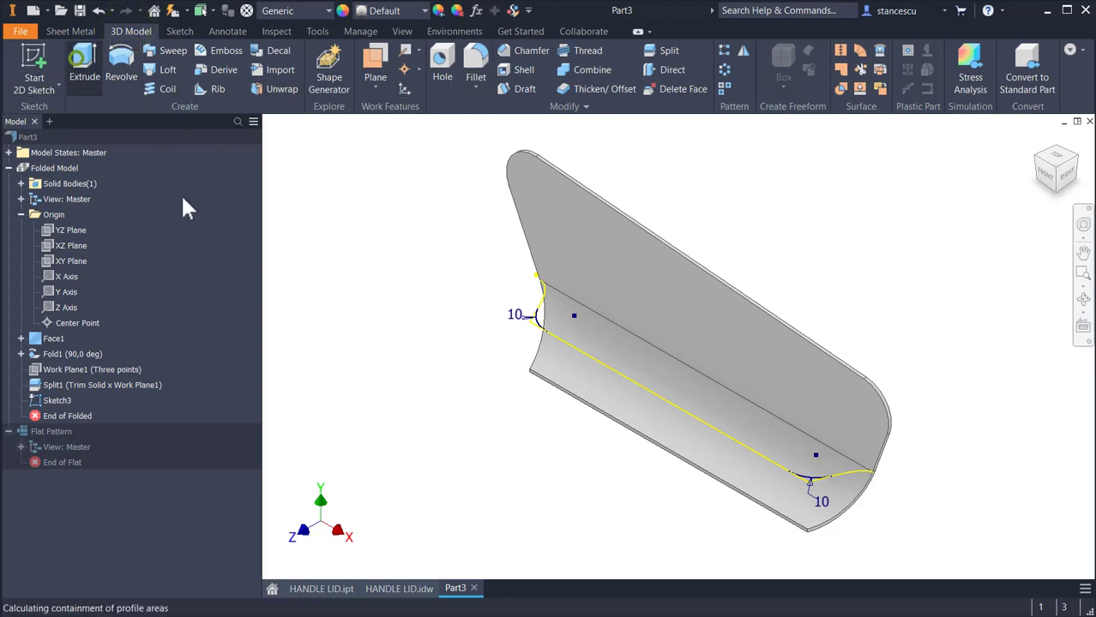
scroll(588, 347, "up", 5)
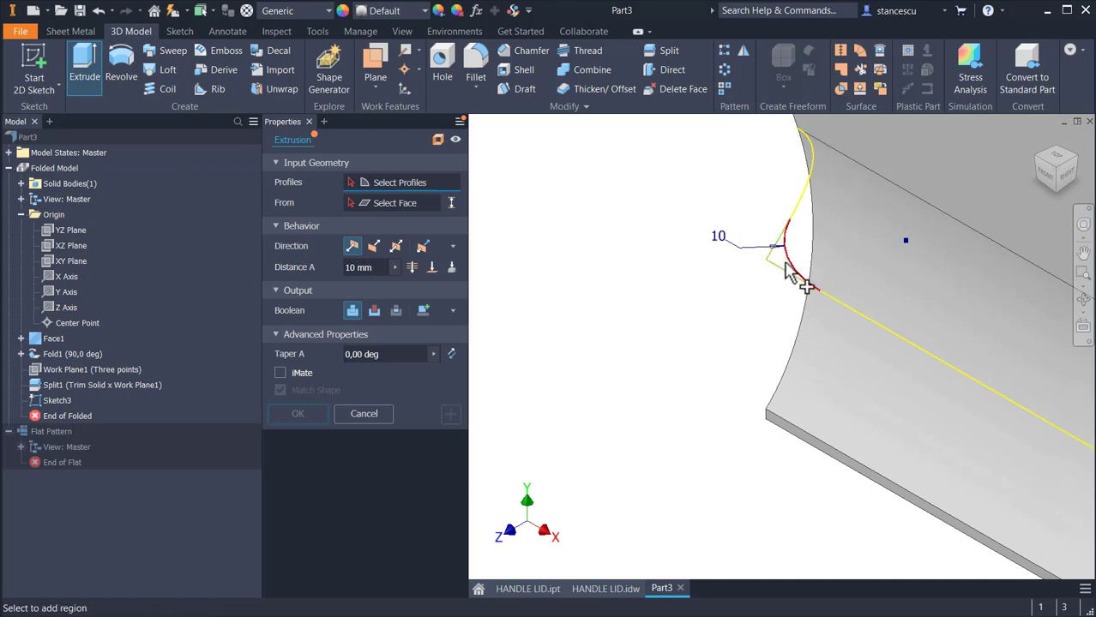
left_click(787, 272)
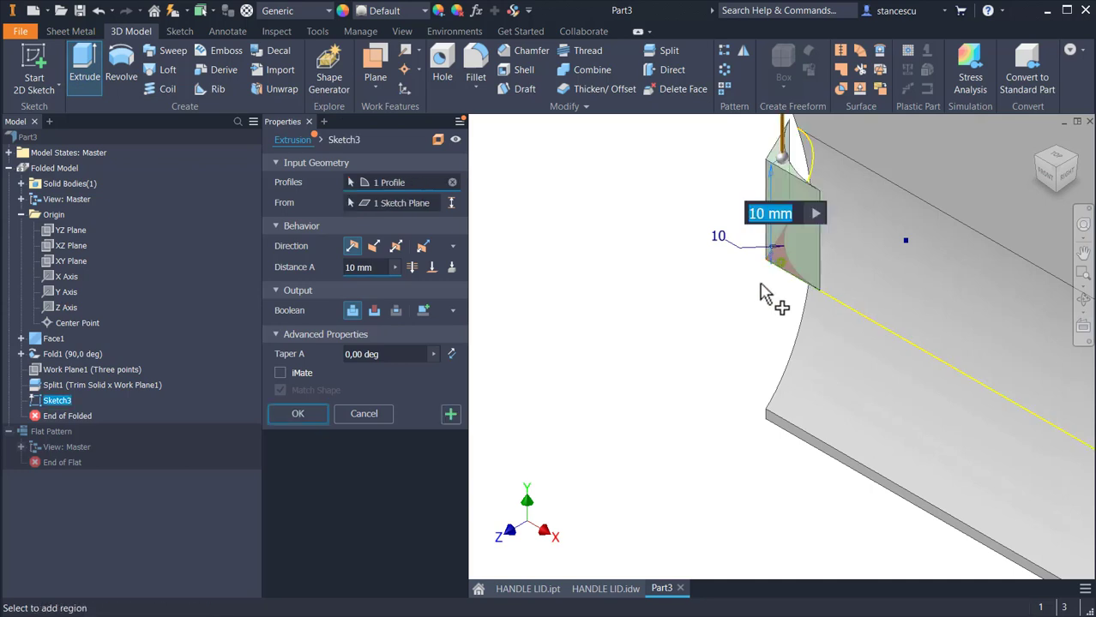
middle_click_drag(710, 365, 534, 294)
middle_click_drag(943, 462, 445, 263)
left_click(912, 456)
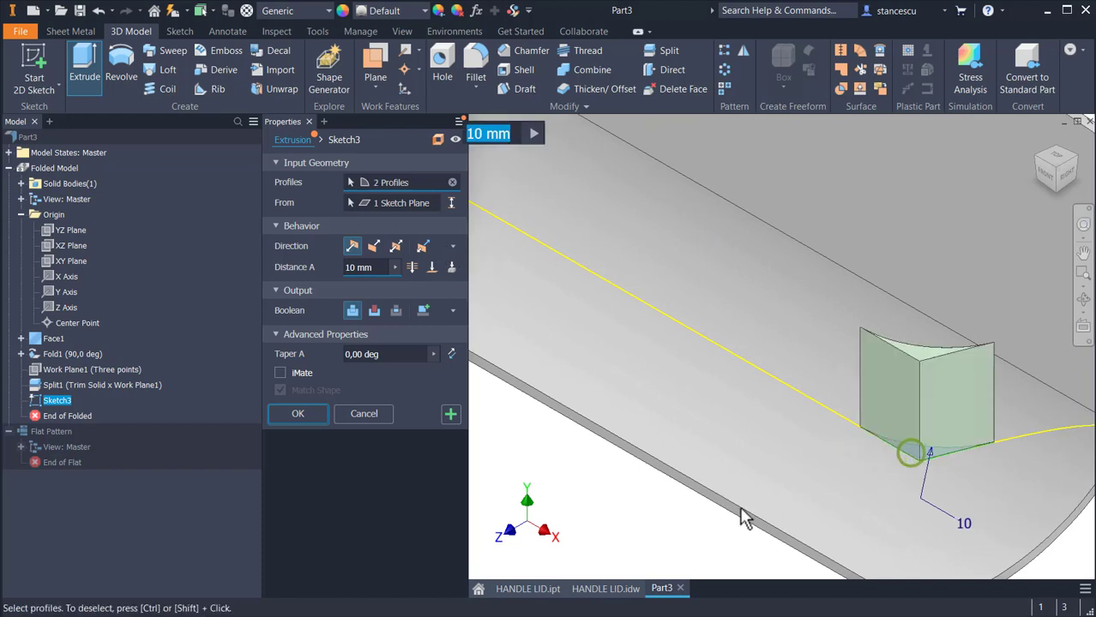
left_click(375, 246)
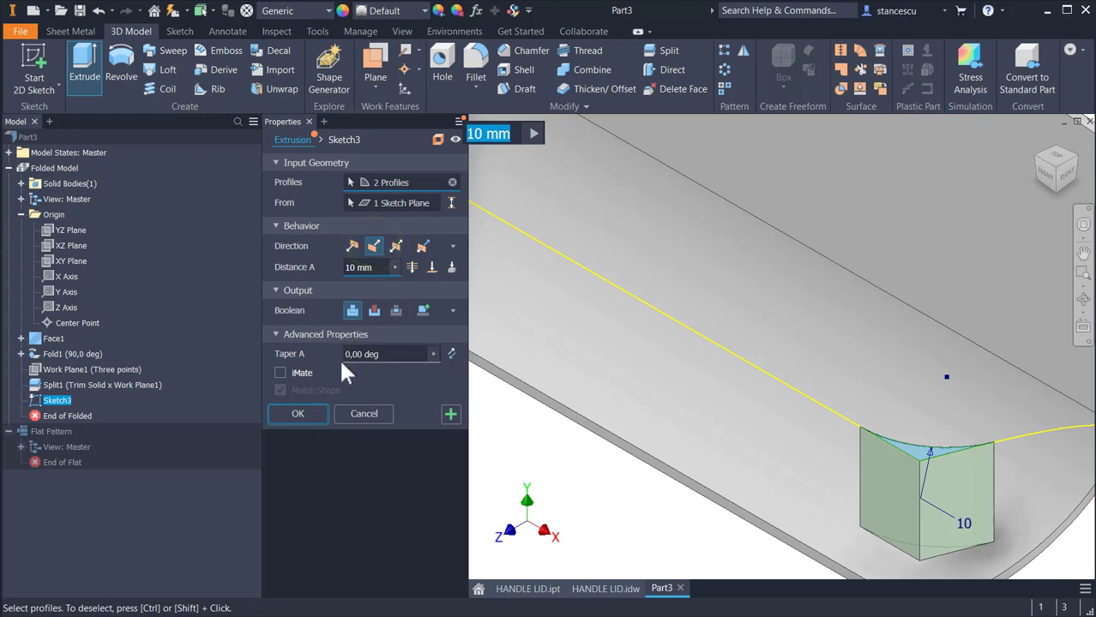
left_click(374, 310)
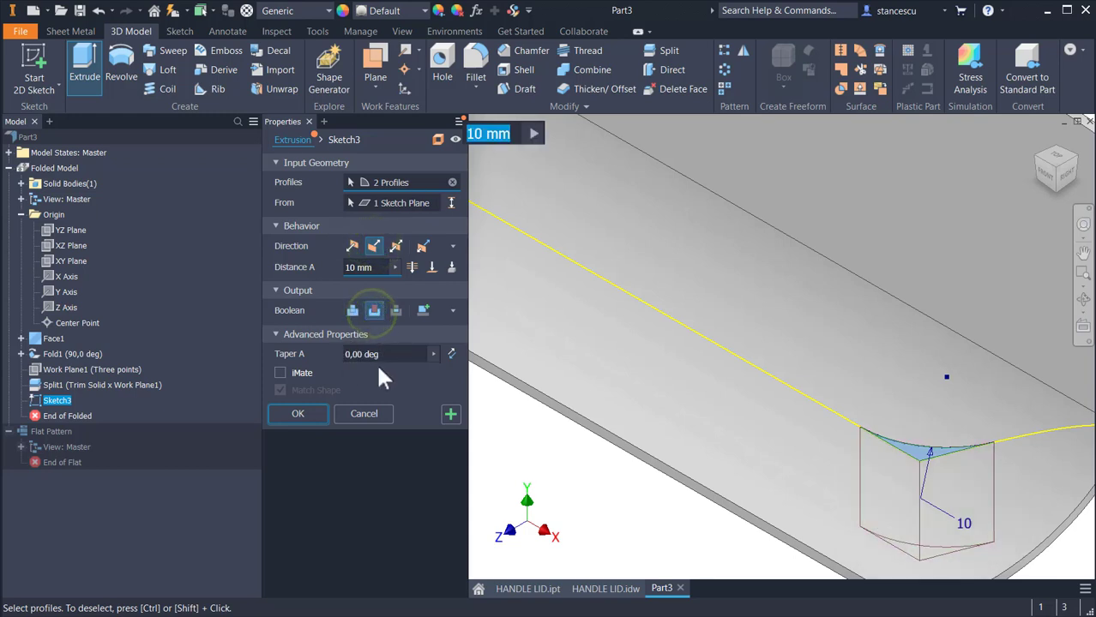
left_click(412, 267)
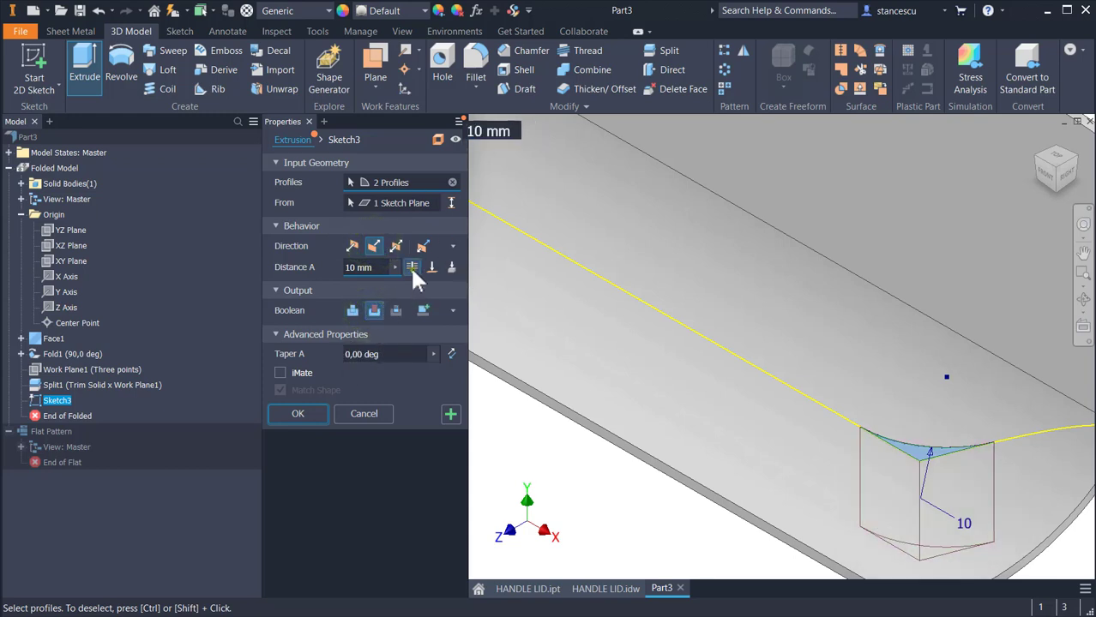
middle_click_drag(684, 395, 832, 227)
scroll(790, 313, "down", 5)
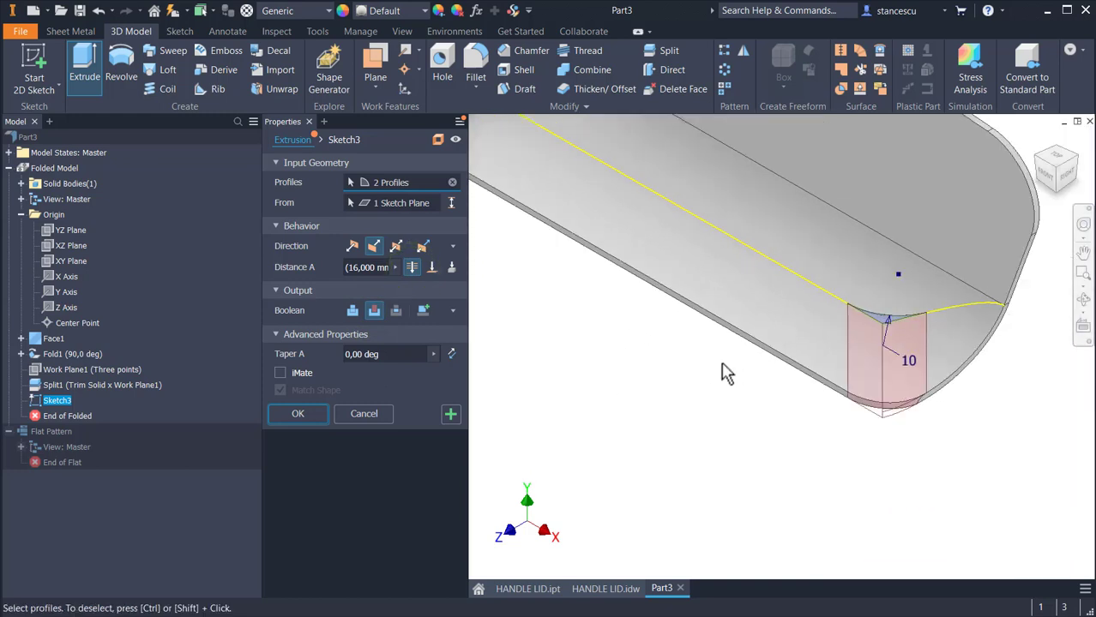
middle_click_drag(669, 403, 744, 453)
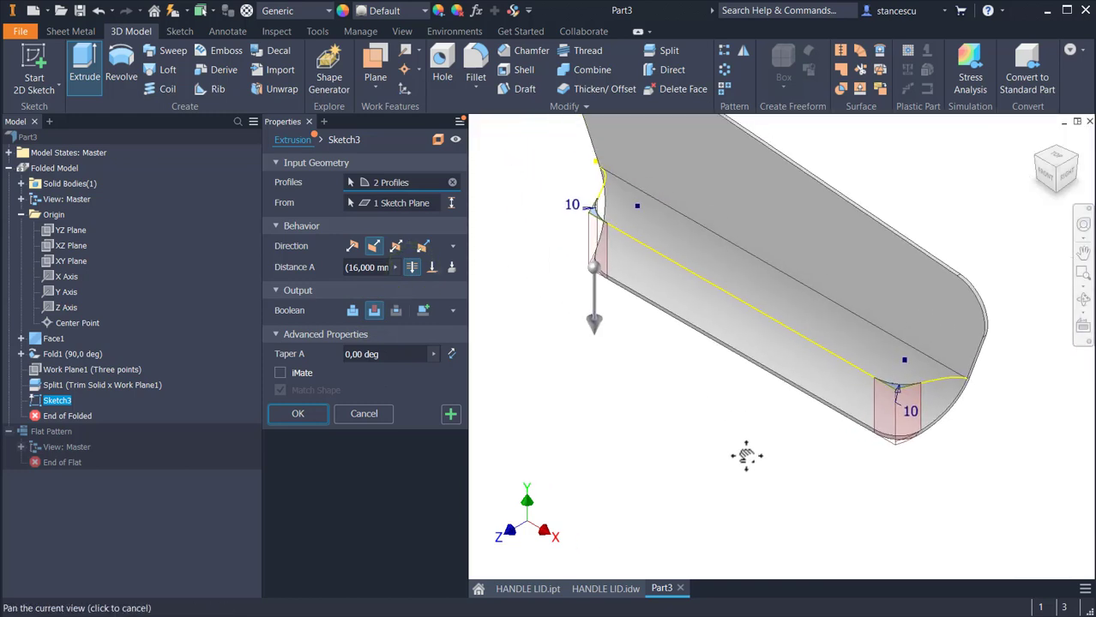
left_click(300, 414)
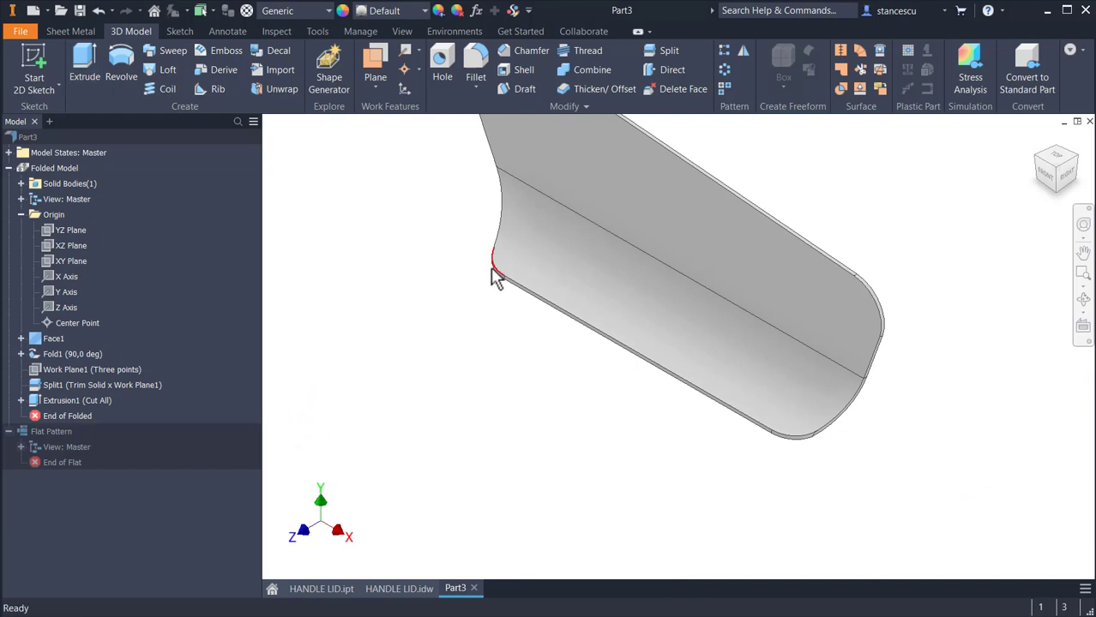
Examine the lid's flat pattern in isometric and front orientation, and return to the folded part
left_click(71, 31)
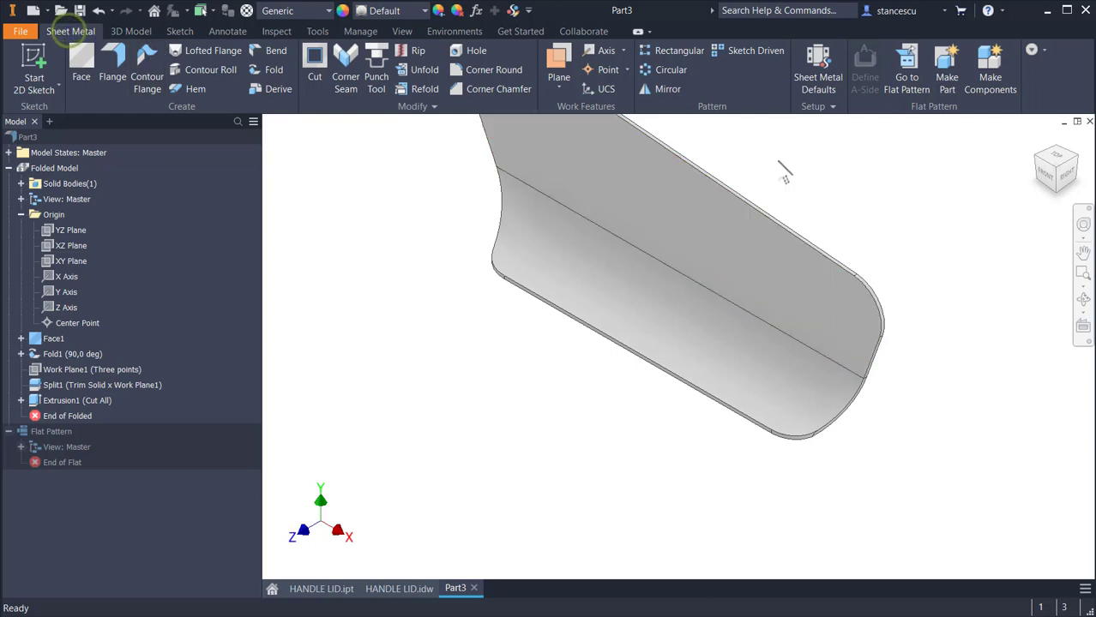
left_click(921, 56)
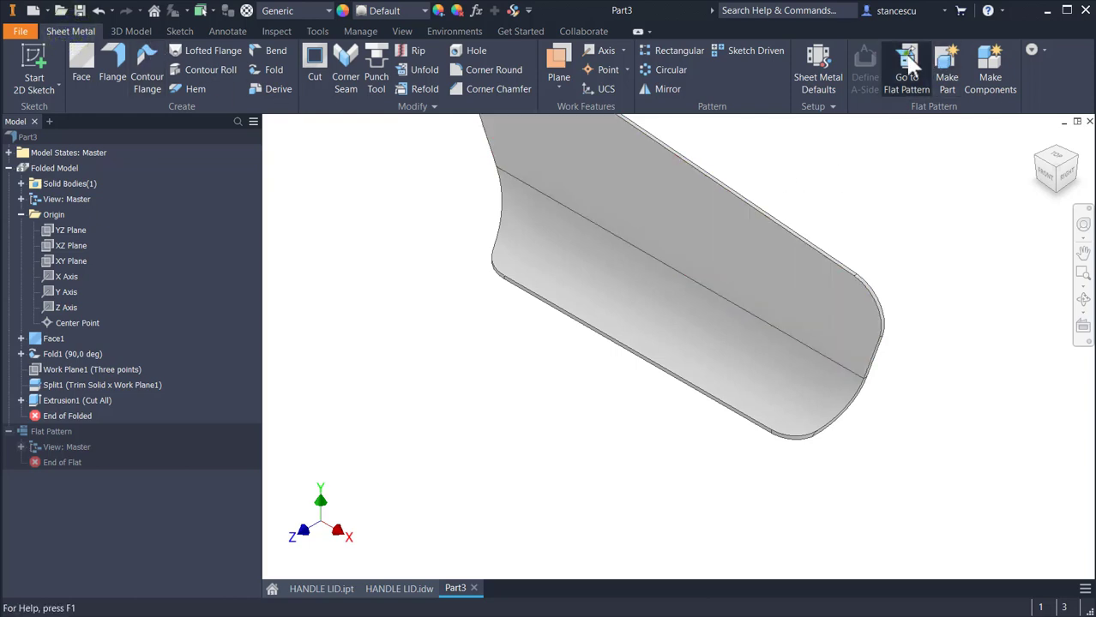
scroll(940, 509, "down", 4)
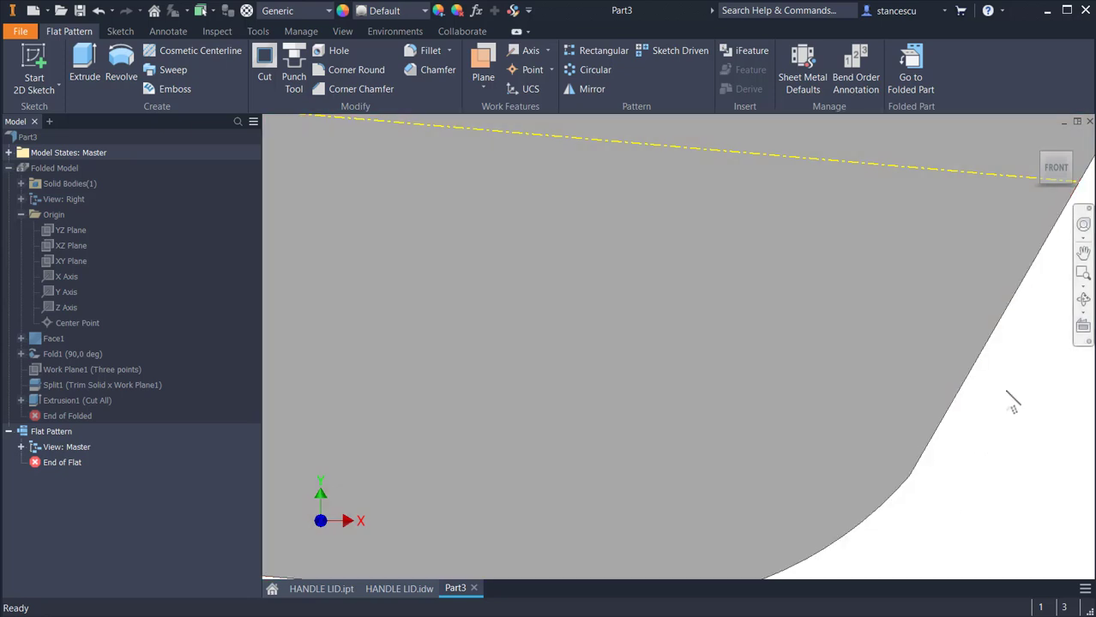
middle_click_drag(1008, 399, 981, 260, "shift")
left_click(1053, 164)
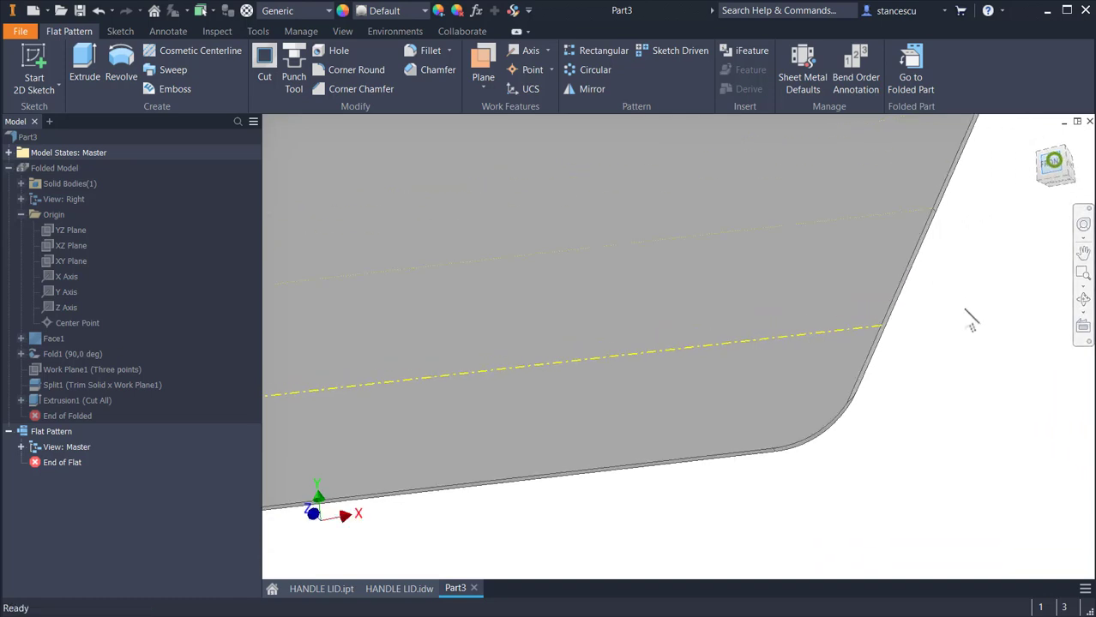
key("F6")
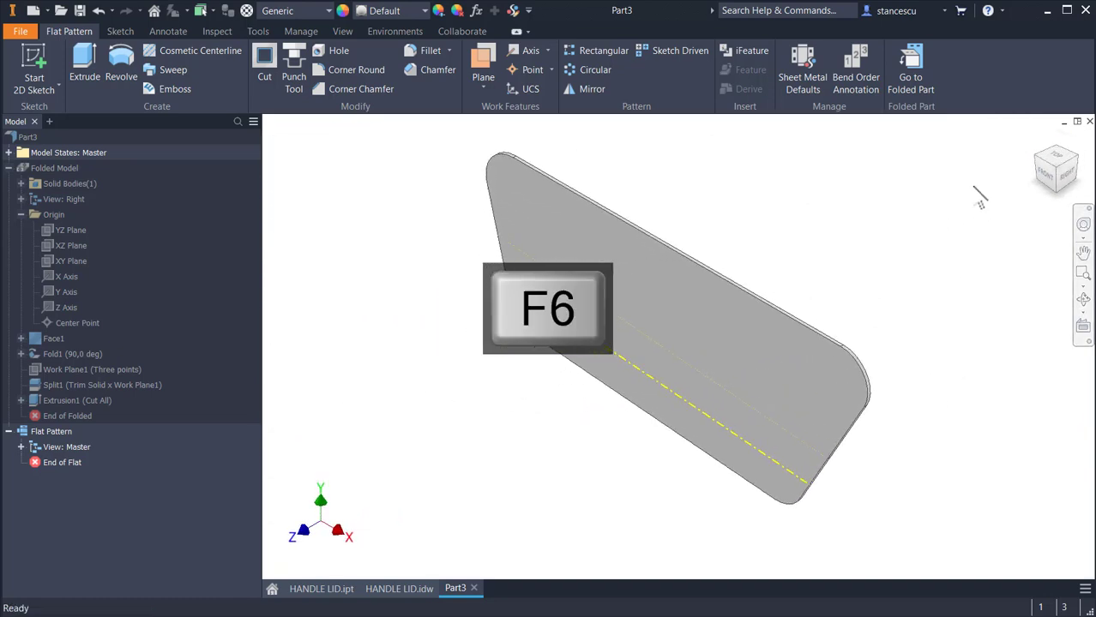
left_click(1046, 172)
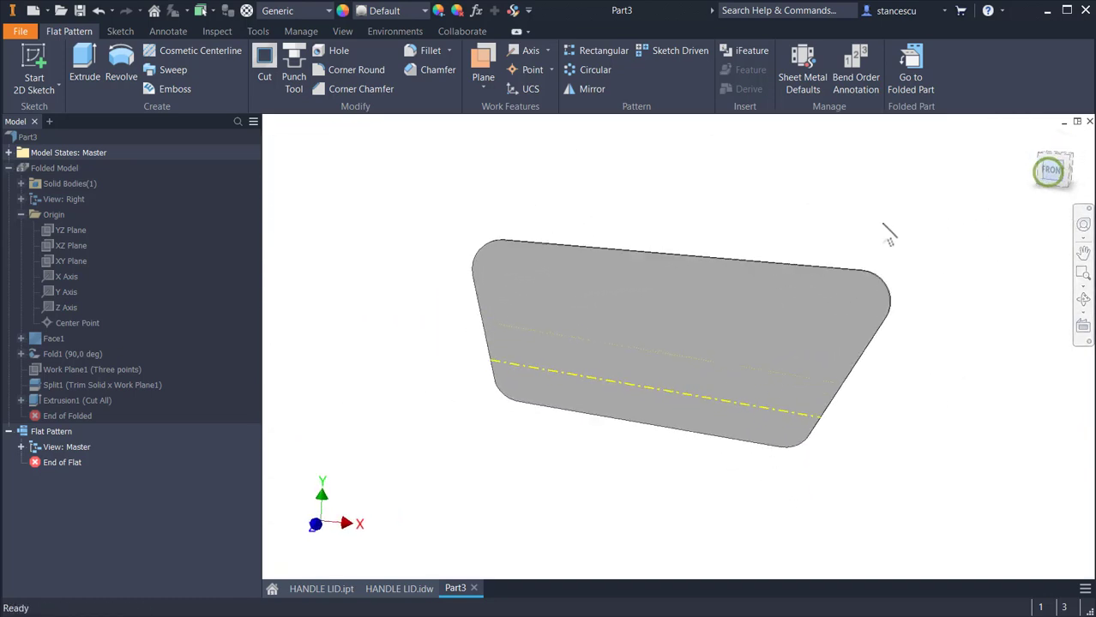
key("Home")
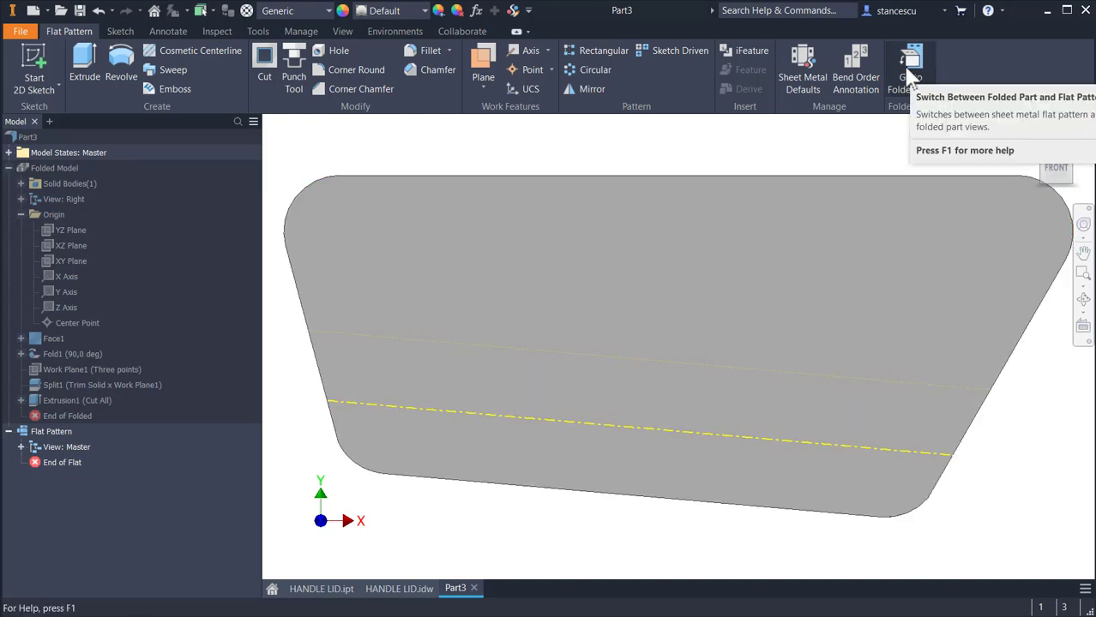
left_click(911, 79)
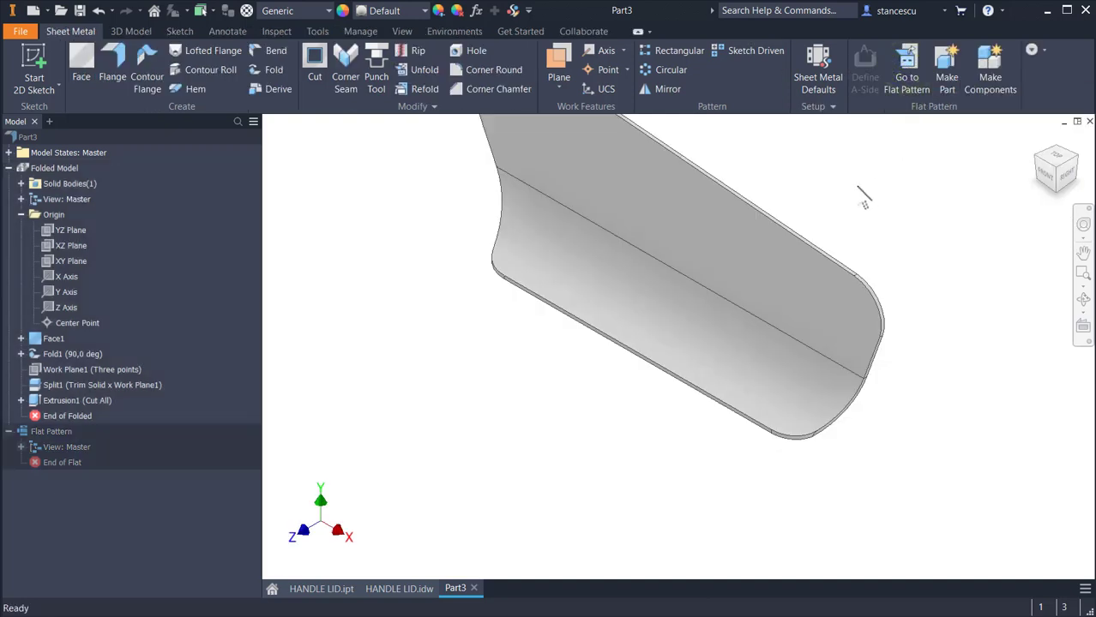
key("F6")
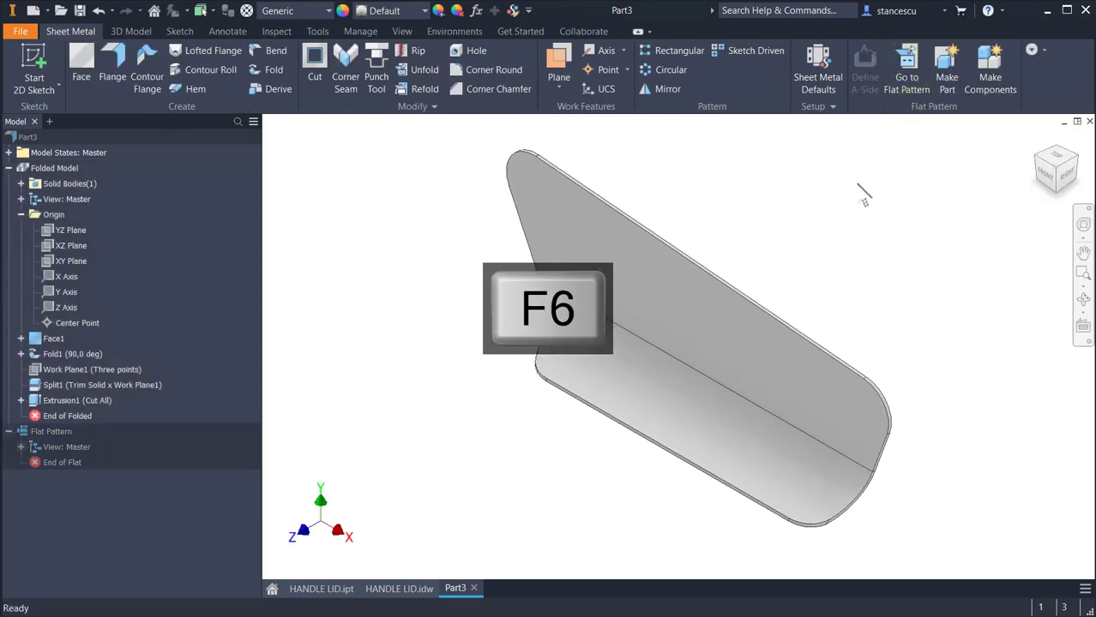
Switch to the HANDLE LID.idw drawing and examine the dimensions of the slotted recess in section A-A and the front view
left_click(388, 591)
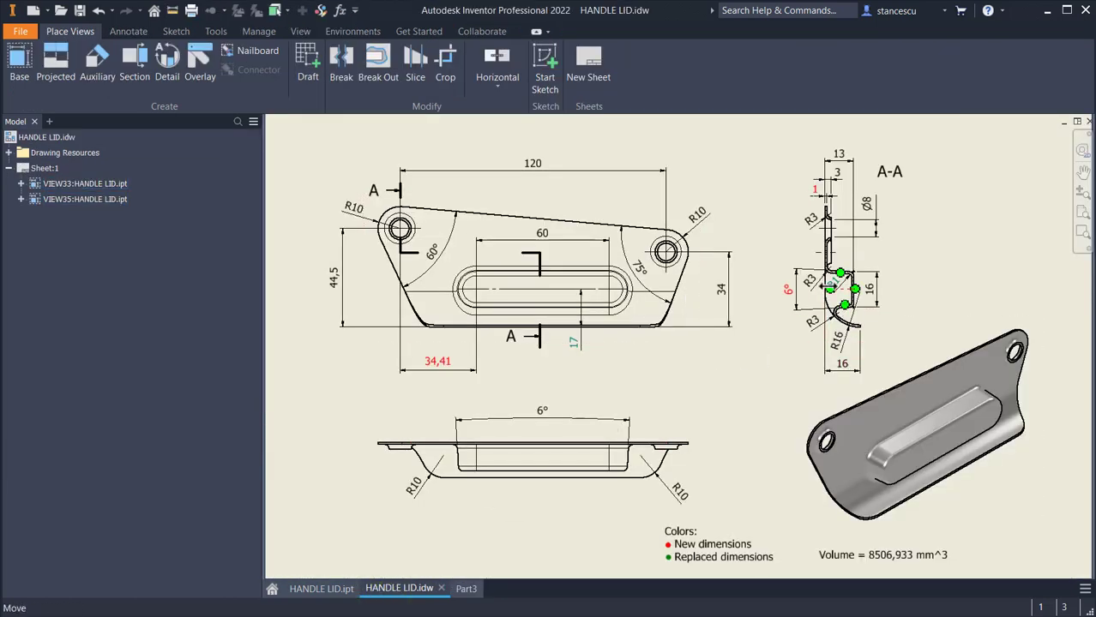
left_click(836, 281)
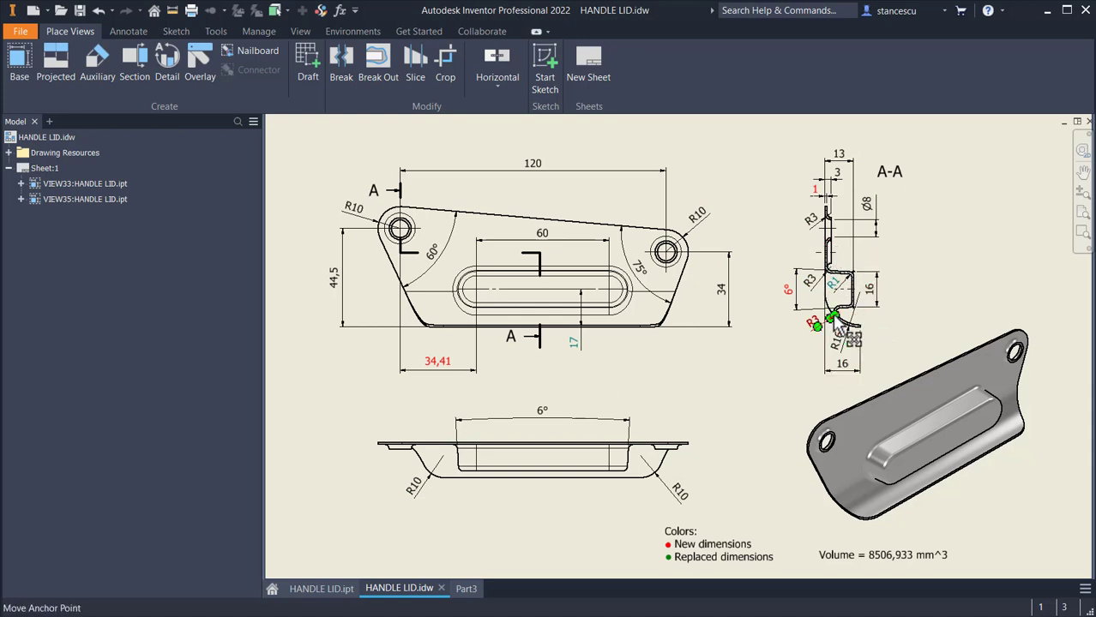
scroll(805, 291, "down", 2)
scroll(891, 316, "down", 2)
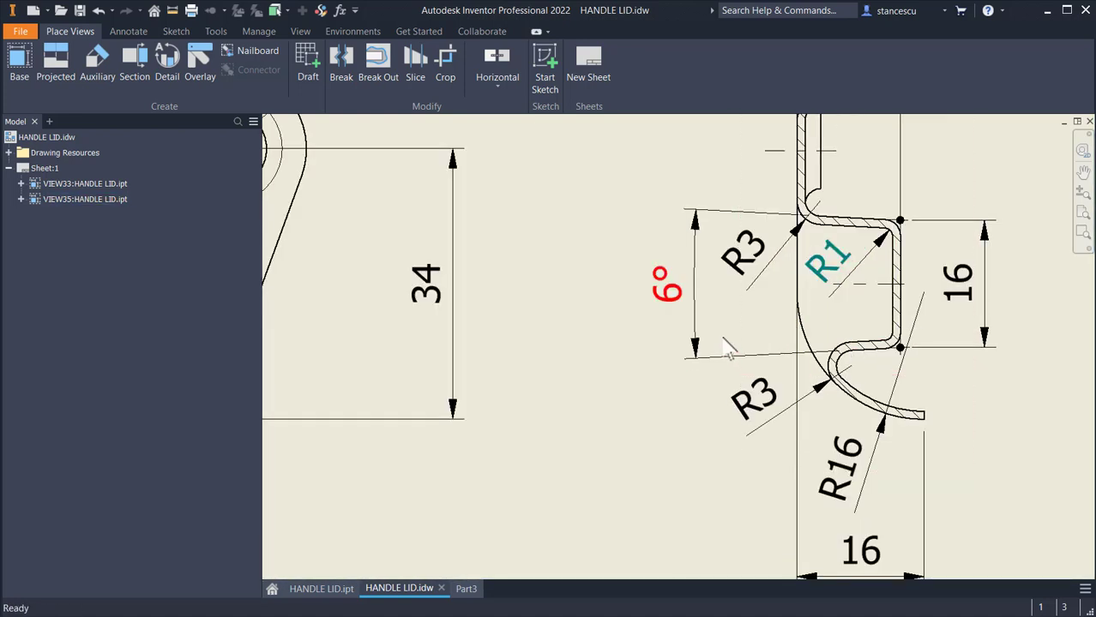
left_click(969, 294)
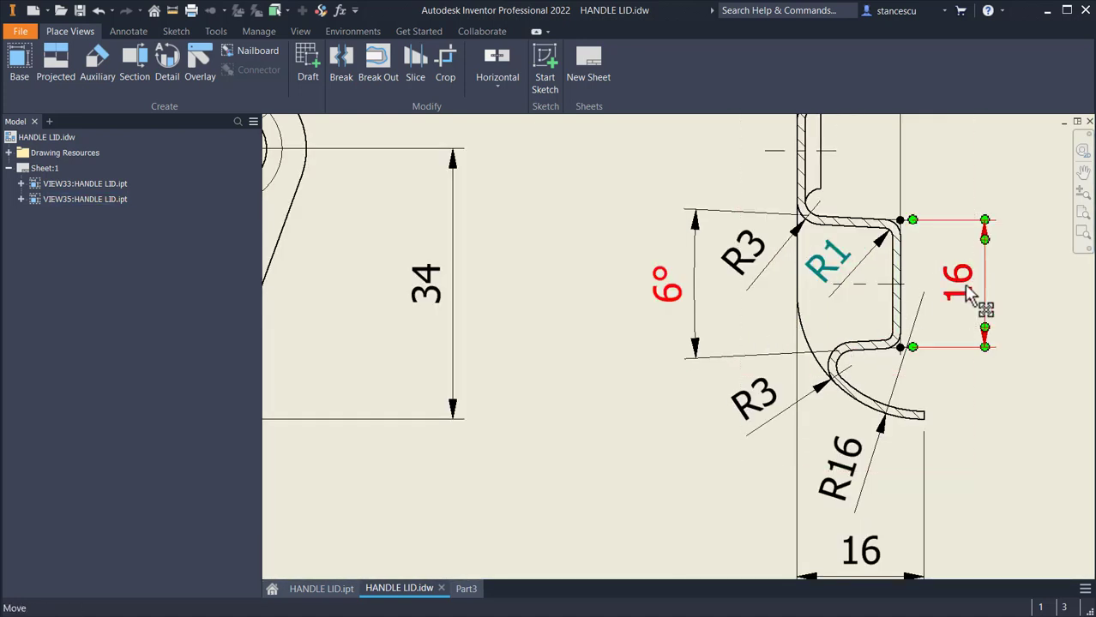
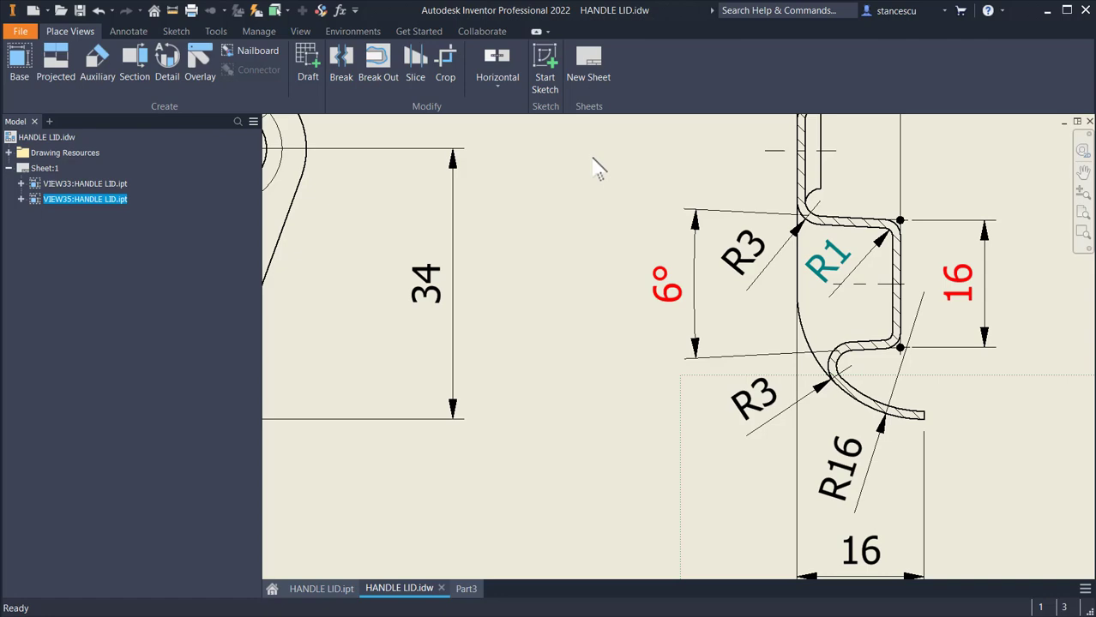
key("Home")
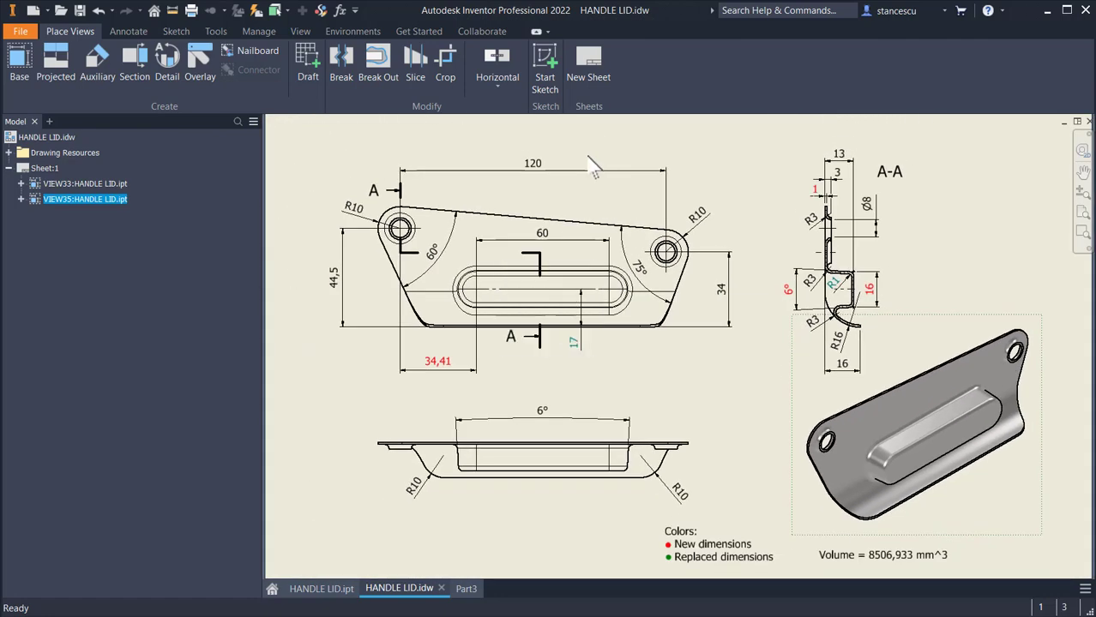
left_click(464, 589)
left_click(386, 591)
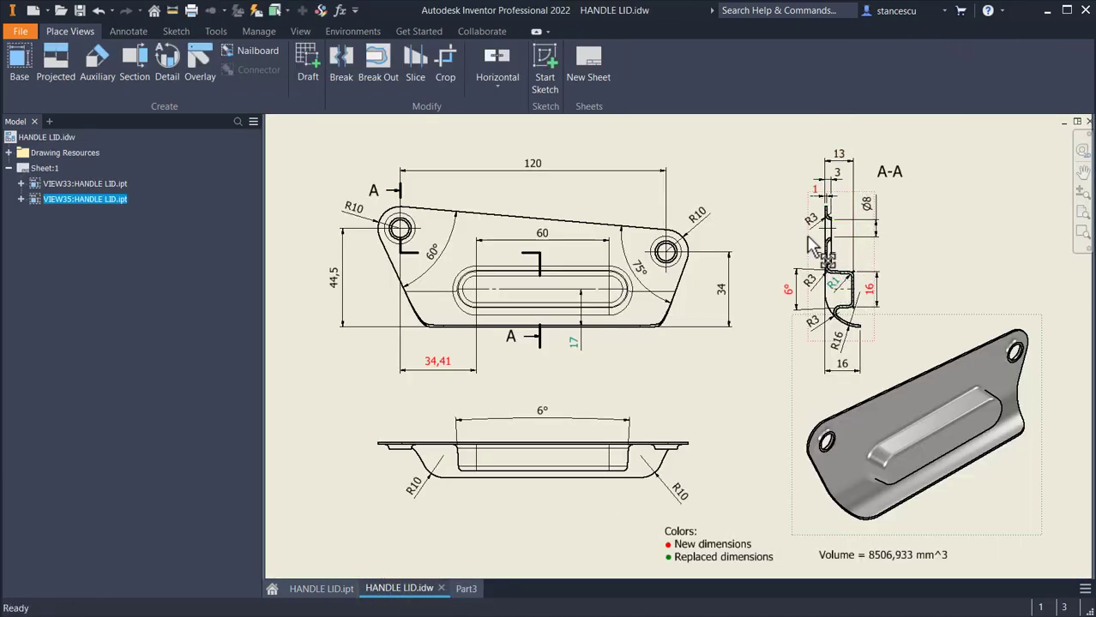
In Part3, create a work plane offset -13 mm from the lid's flat back face, toward the side of the bend
left_click(466, 589)
middle_click_drag(886, 268, 510, 124, "shift")
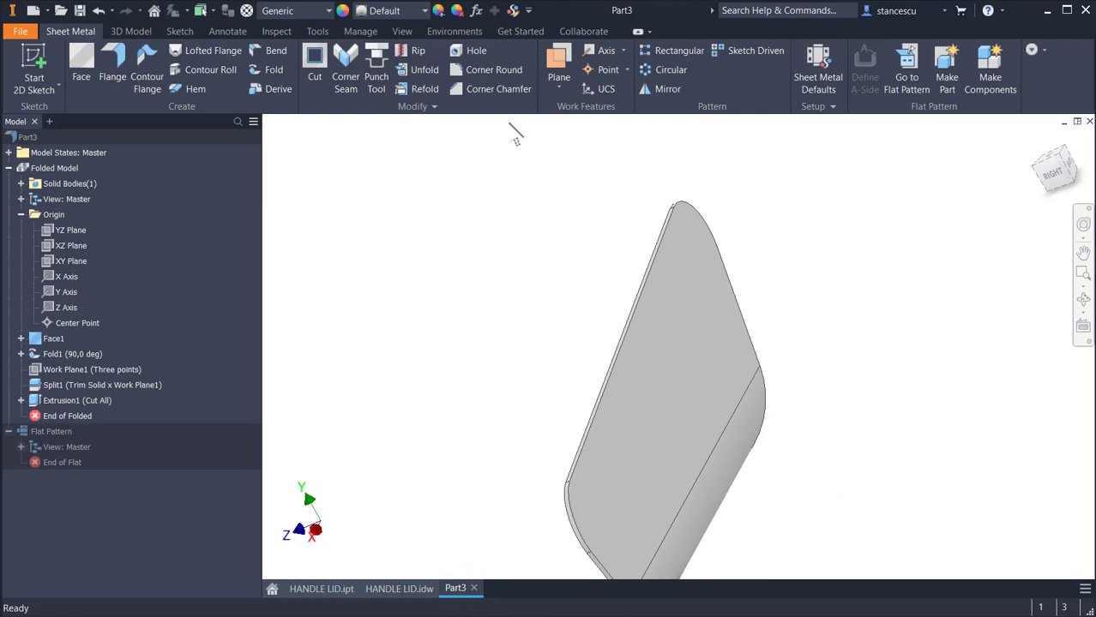
left_click(556, 58)
left_click_drag(651, 397, 570, 421)
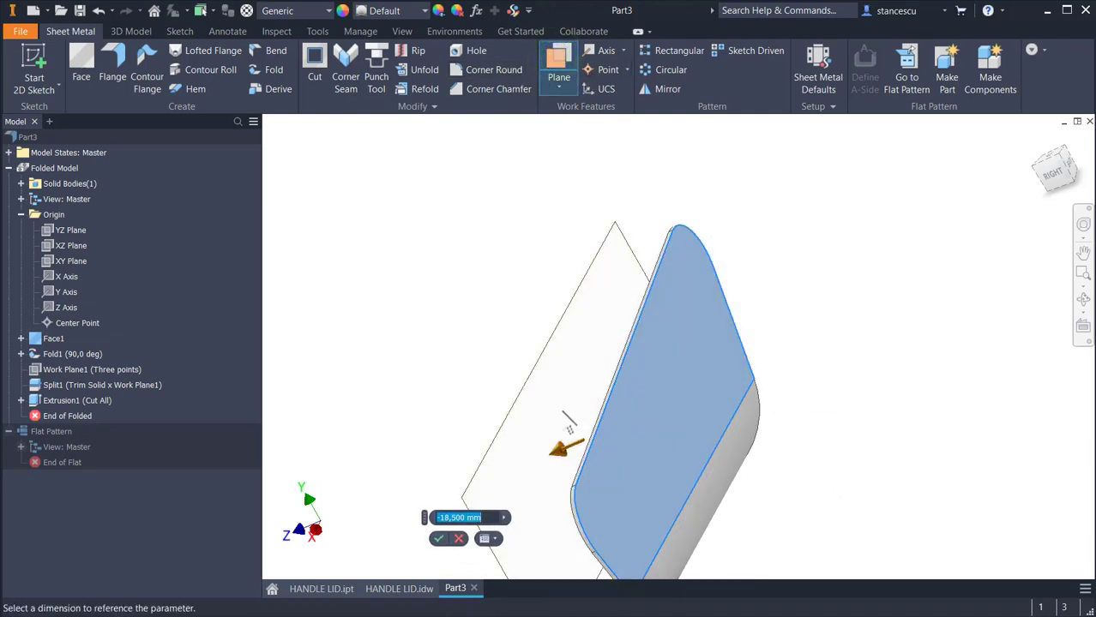
key("BackSpace")
type("-13")
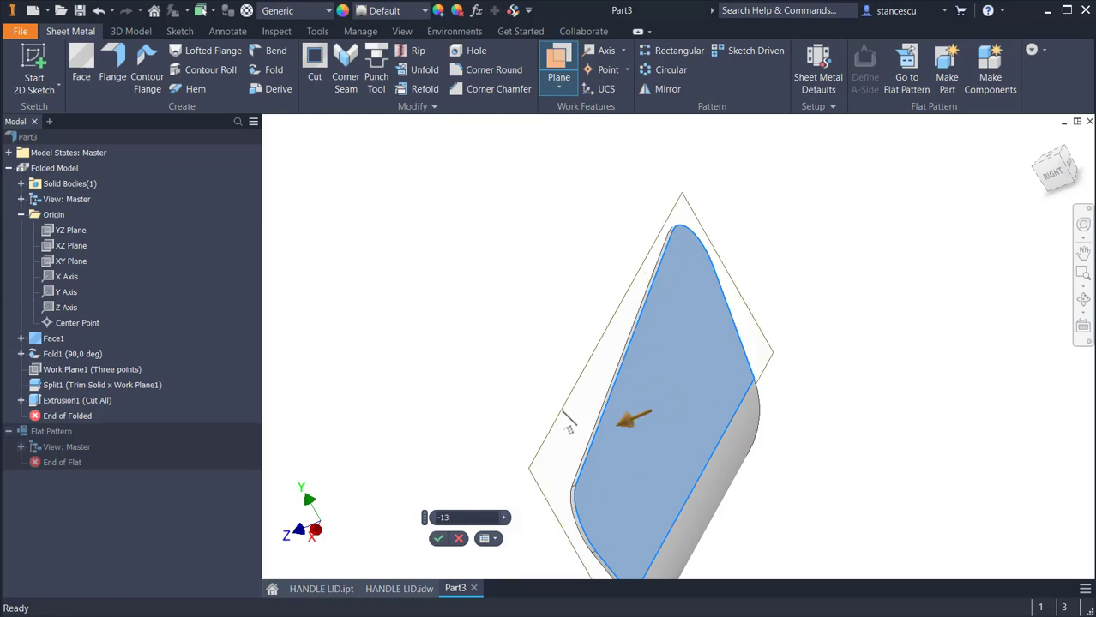
key("Return")
middle_click_drag(566, 410, 604, 256, "shift")
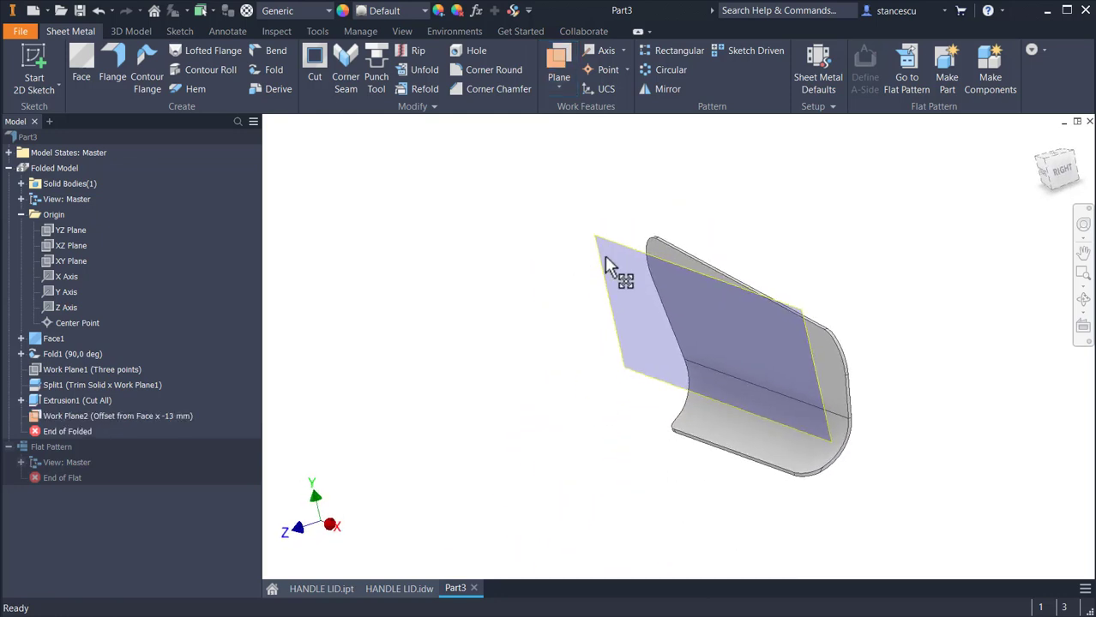
On the offset work plane, start a sketch and draw a horizontal center-to-center slot, about 51 mm between centers and 16 mm wide
left_click(653, 265)
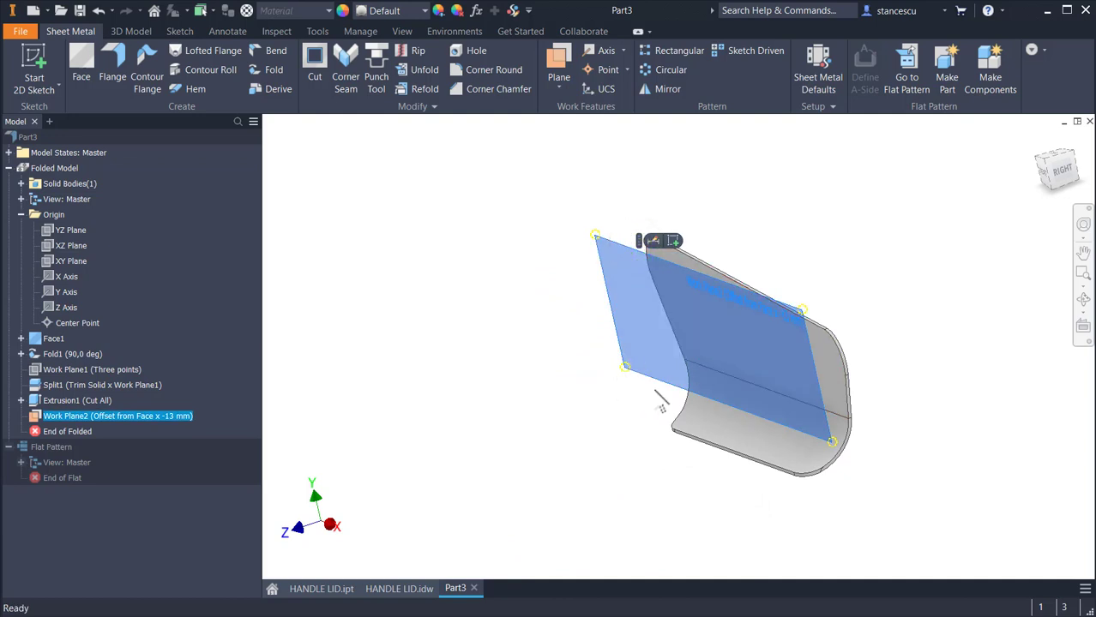
left_click(673, 241)
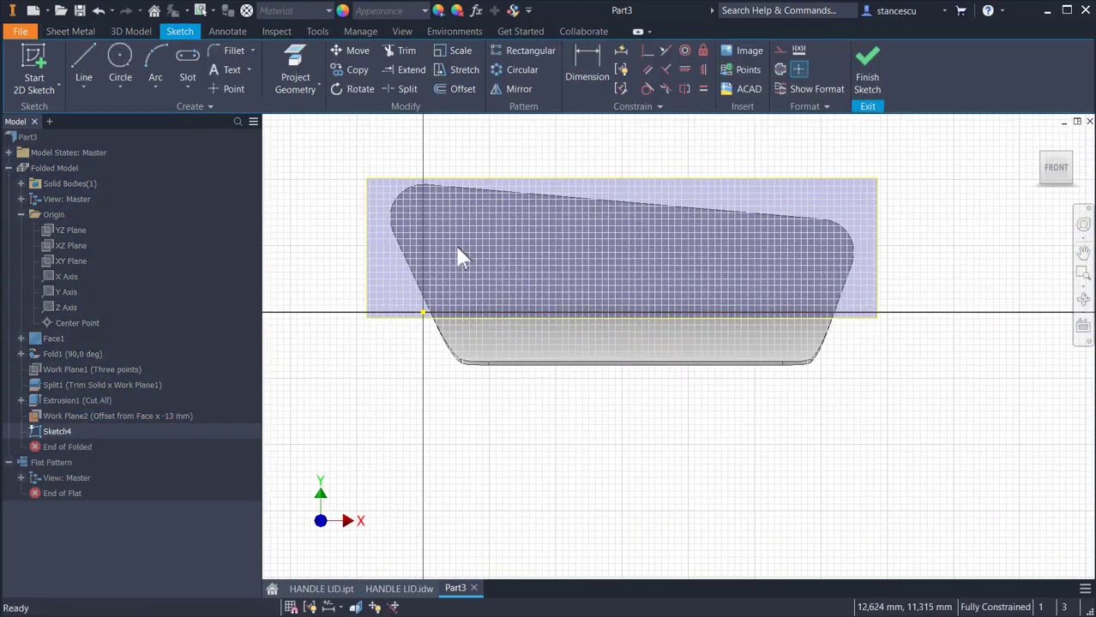
left_click(190, 56)
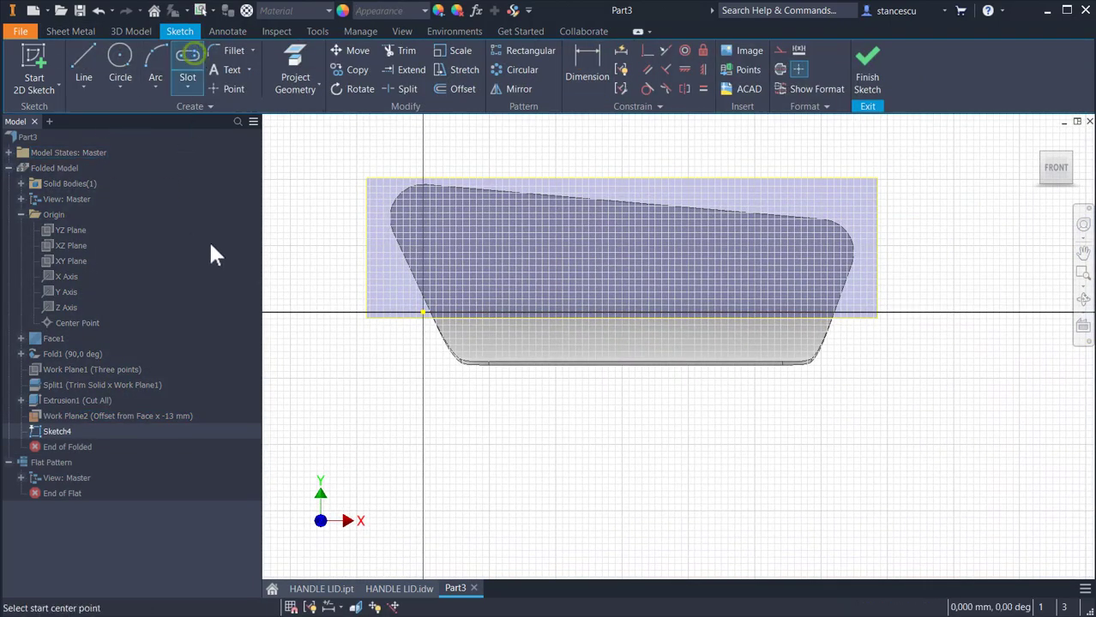
left_click(182, 84)
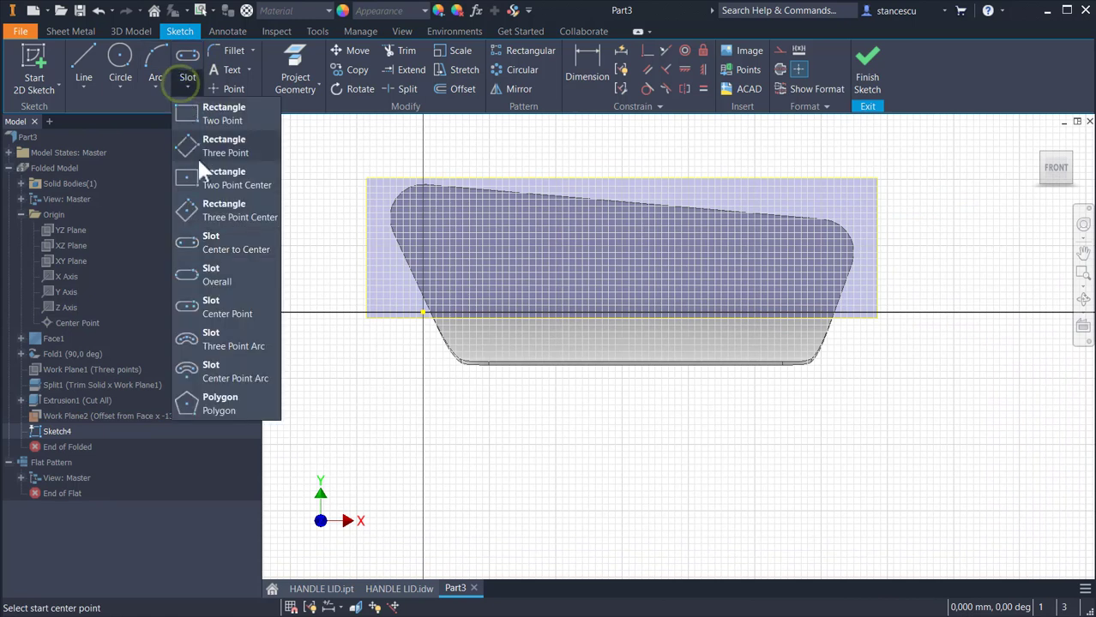
left_click(230, 248)
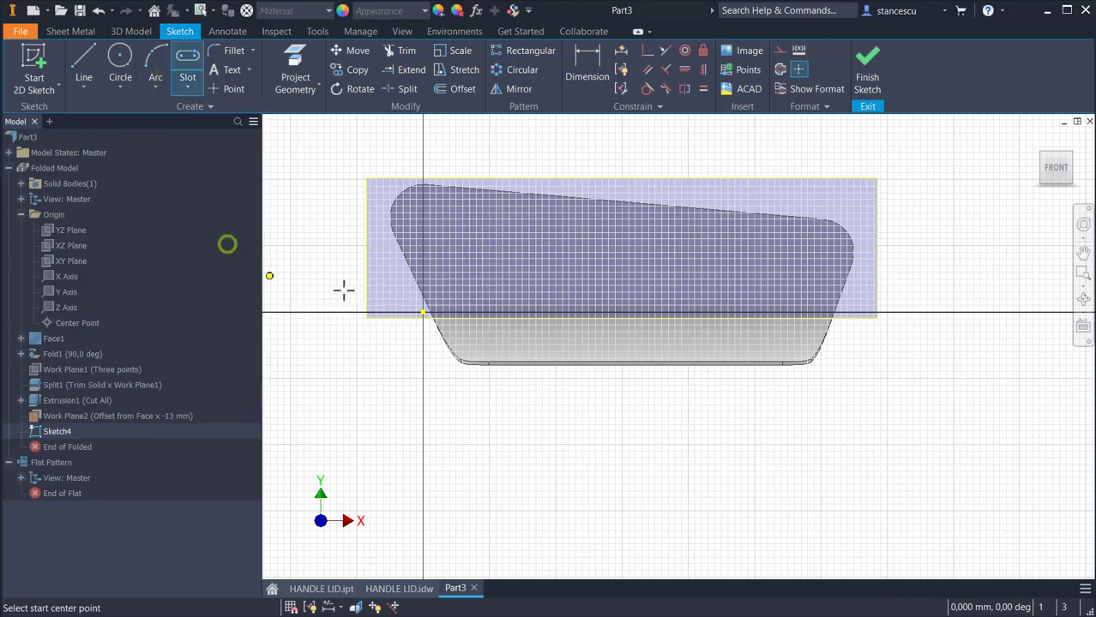
left_click(515, 280)
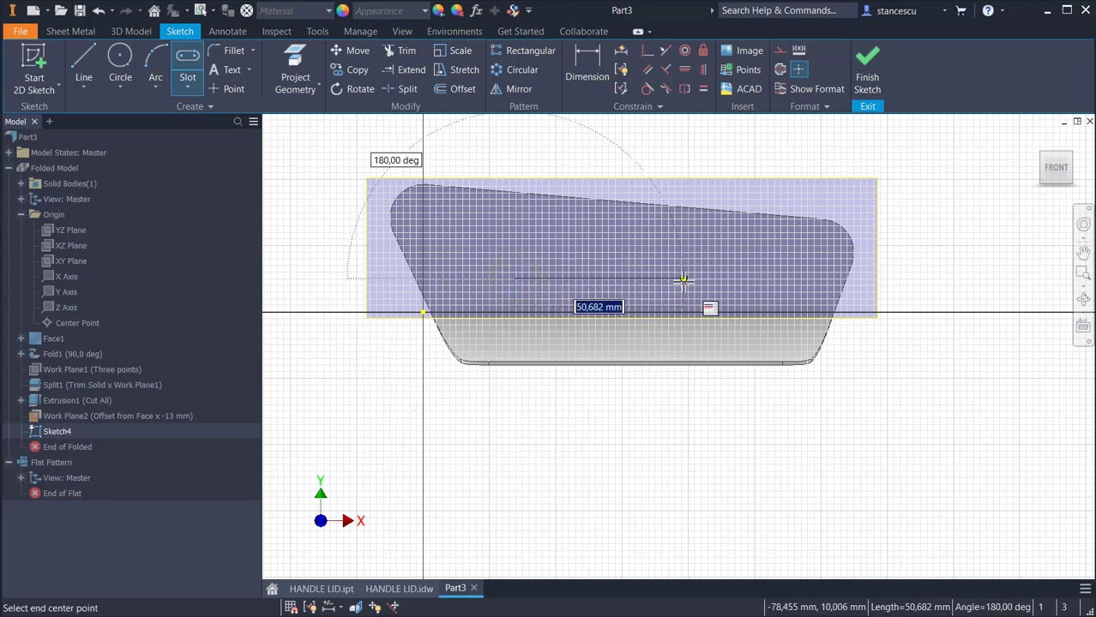
left_click(683, 278)
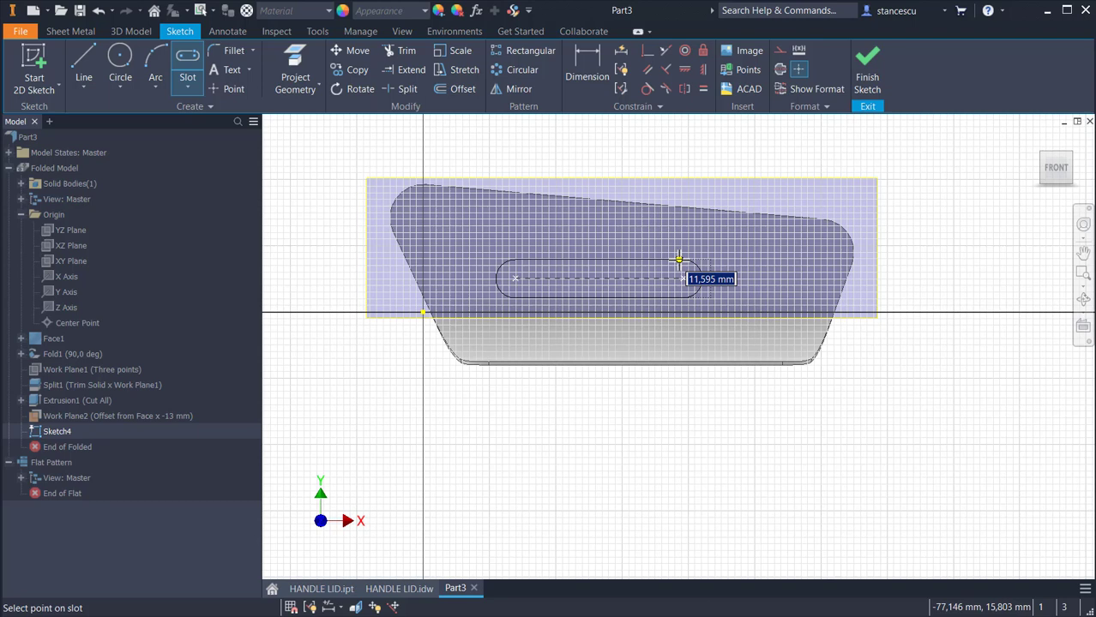
type("16")
key("Return")
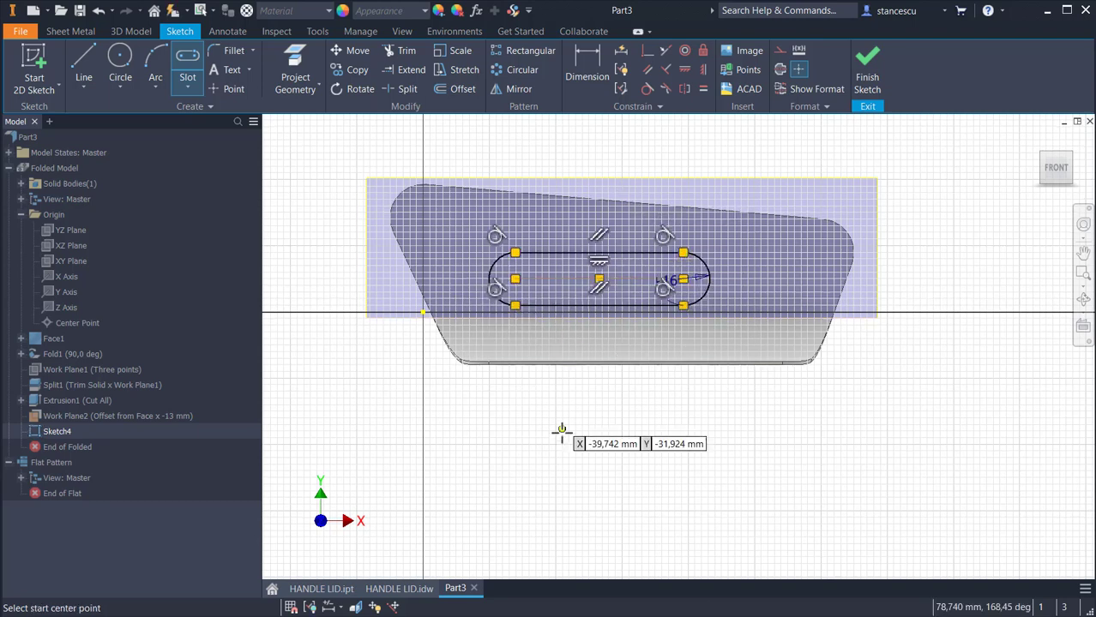
key("Escape")
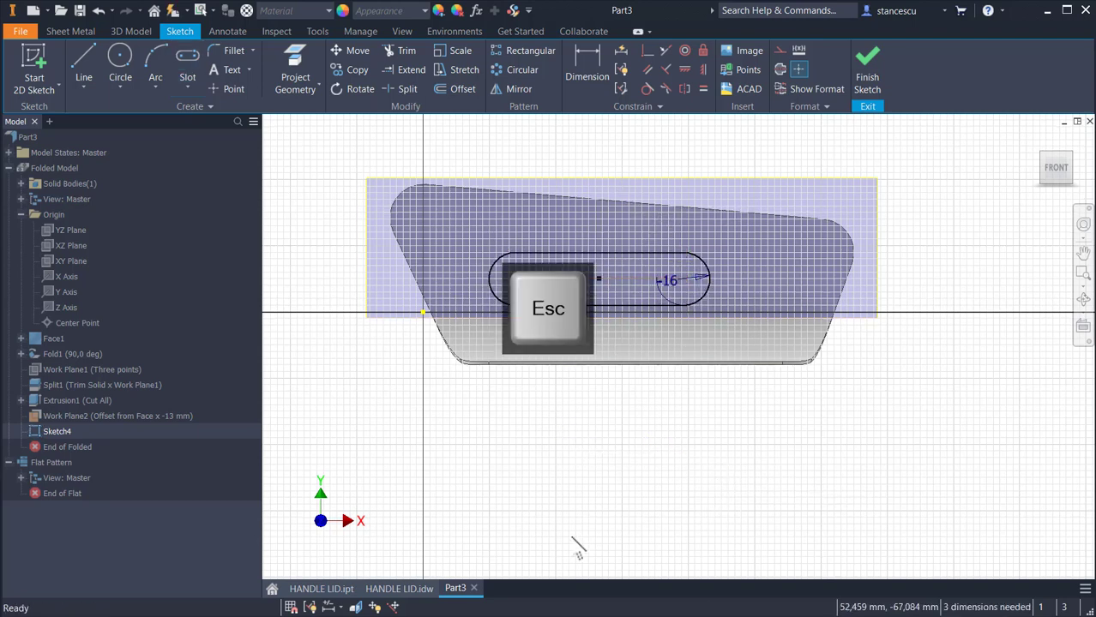
Check the recess position in HANDLE LID.idw, and in Part3 set 34,41 mm horizontally between the R10 corner arc's center and the slot's nearer arc center
left_click(399, 588)
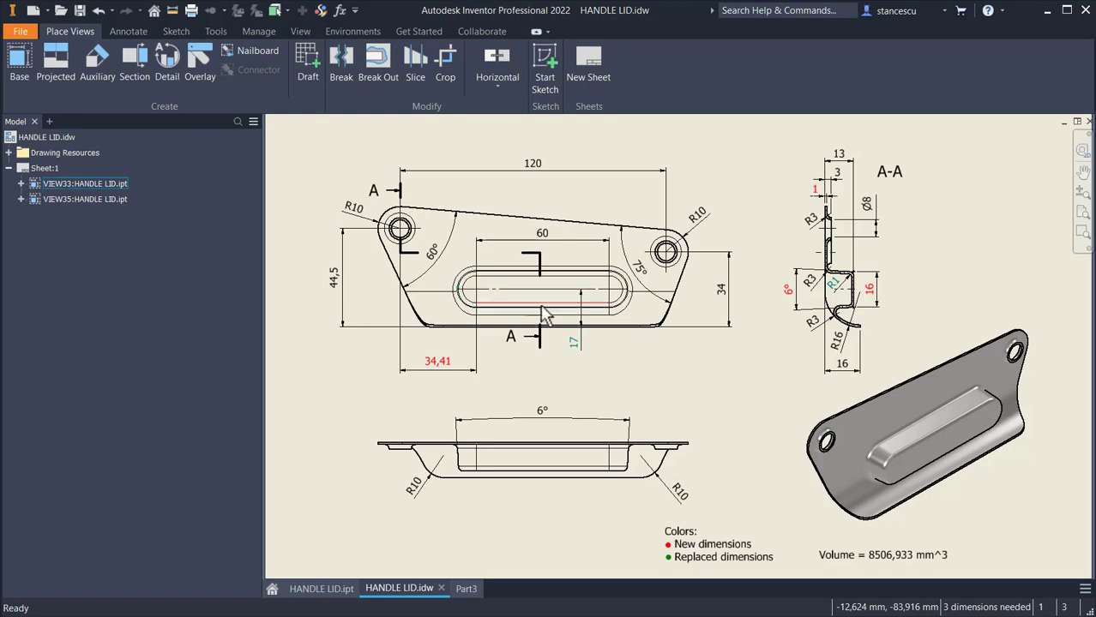
left_click_drag(540, 347, 540, 353)
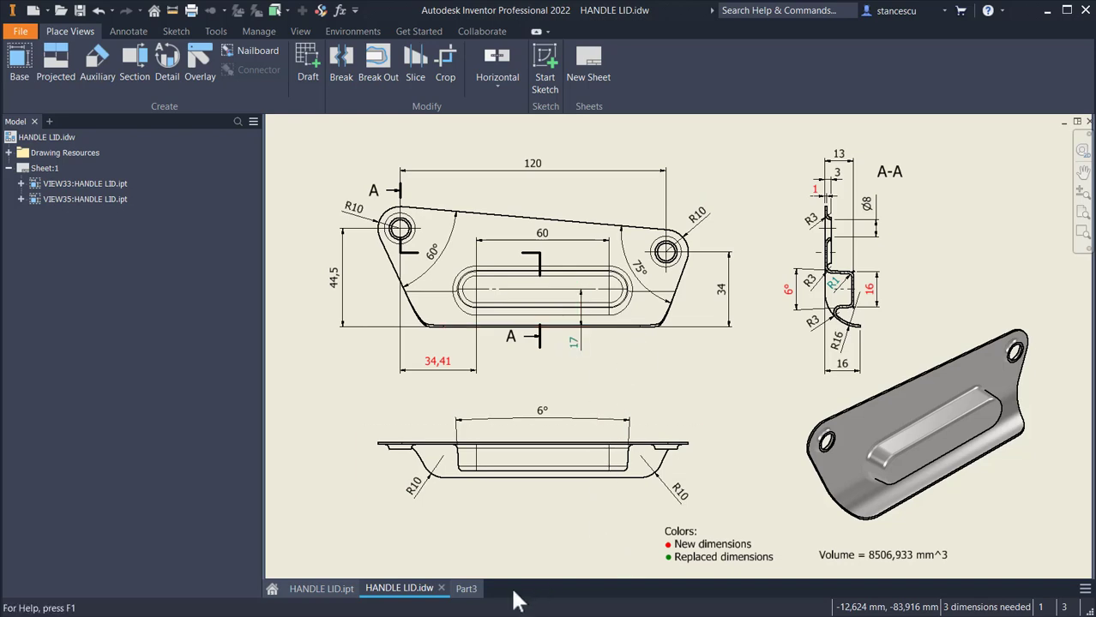
left_click(467, 589)
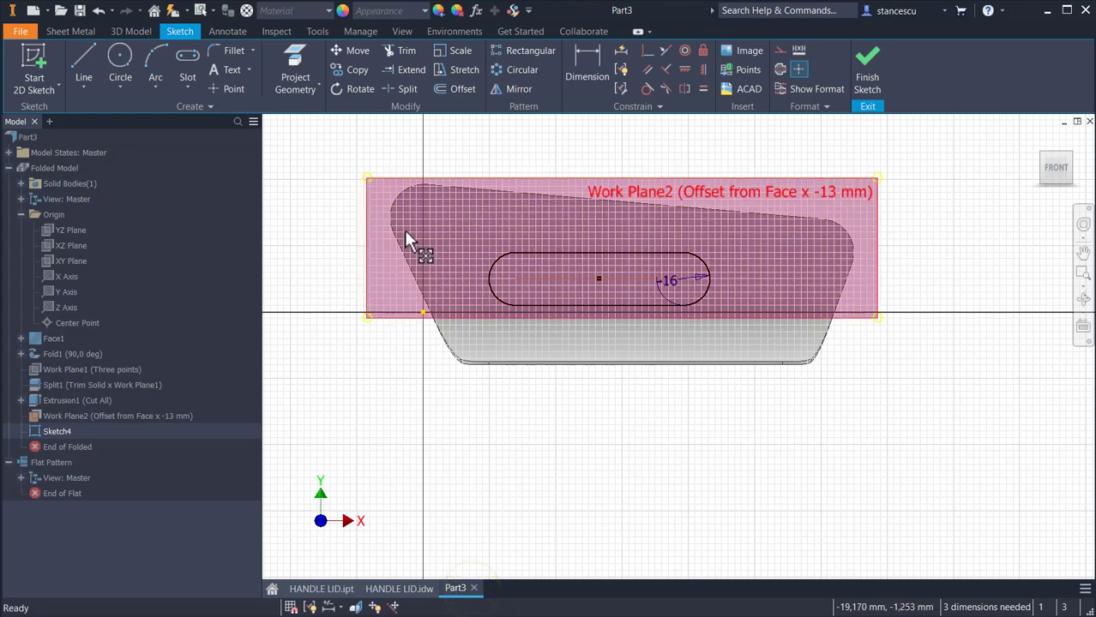
left_click(589, 63)
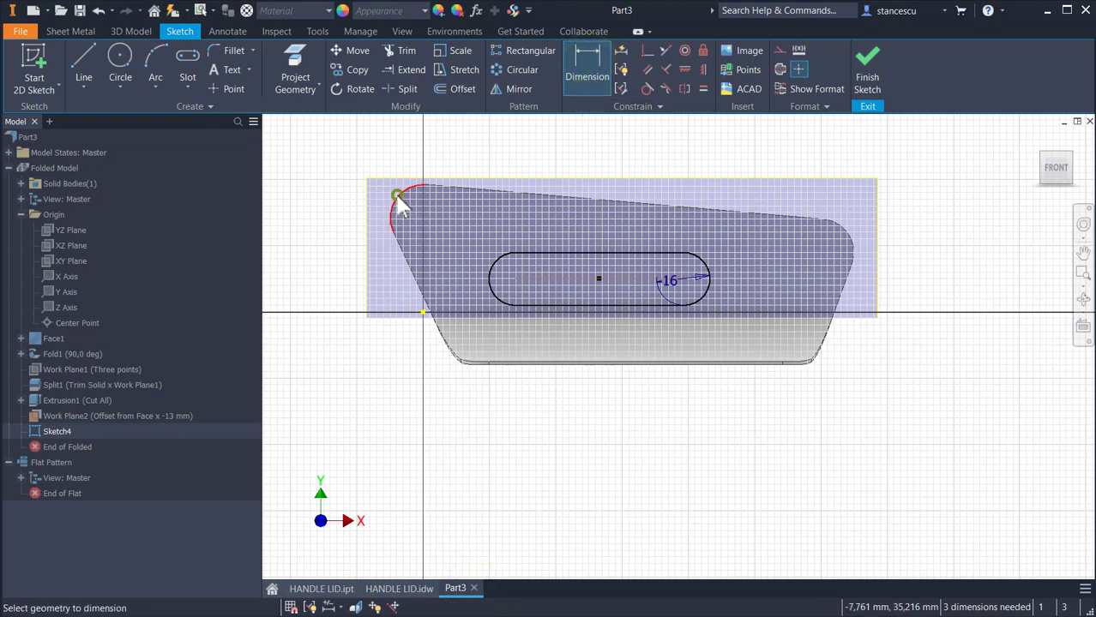
left_click(398, 203)
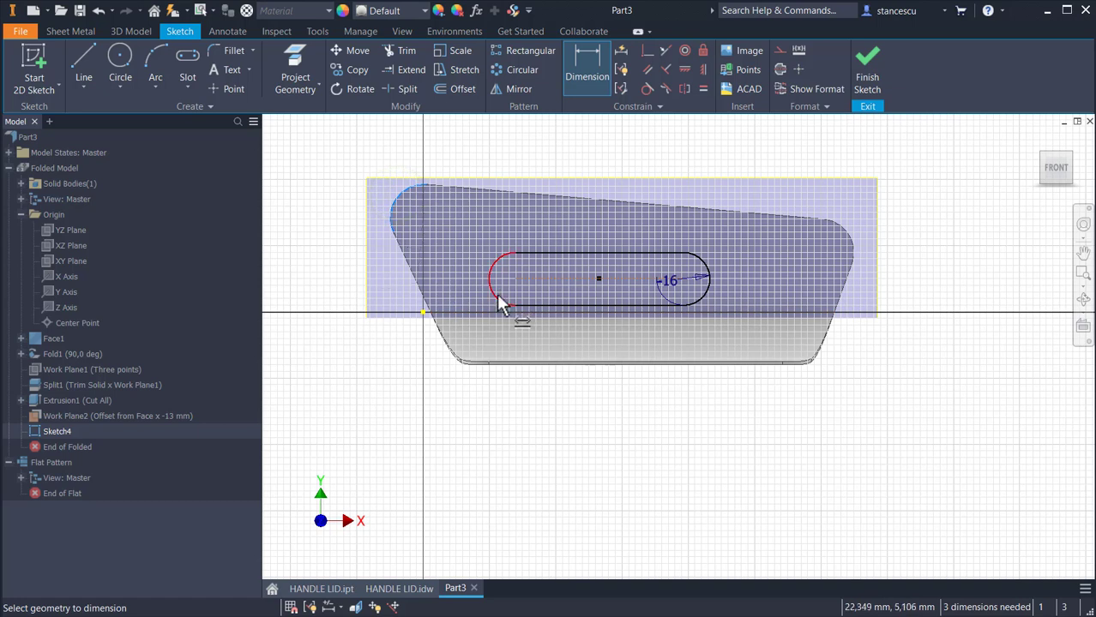
left_click(500, 300)
left_click(460, 435)
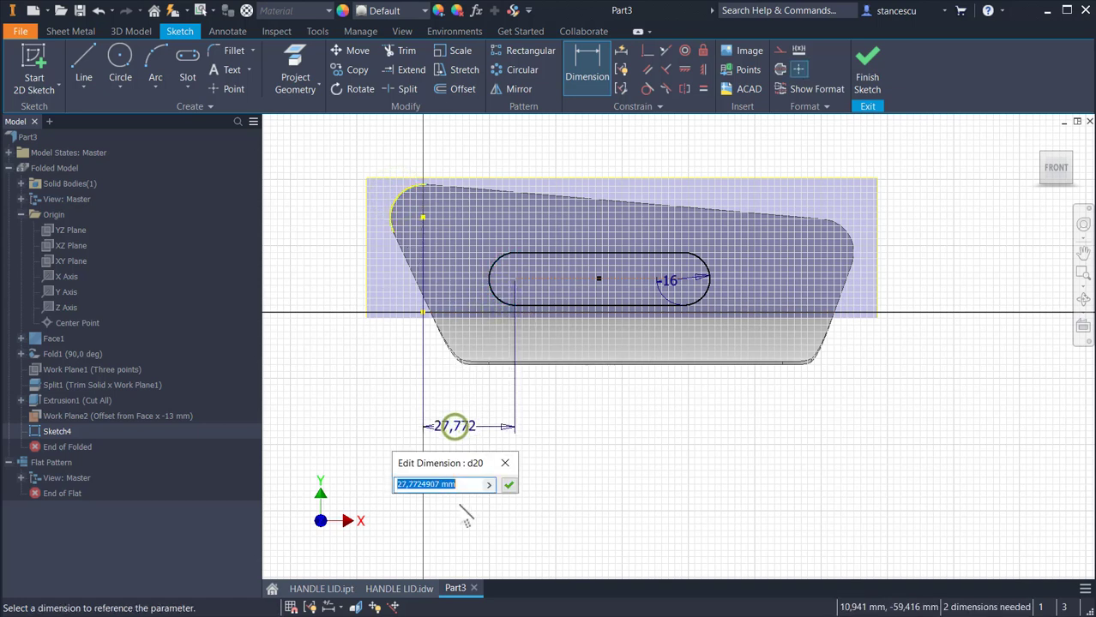
type("34,41")
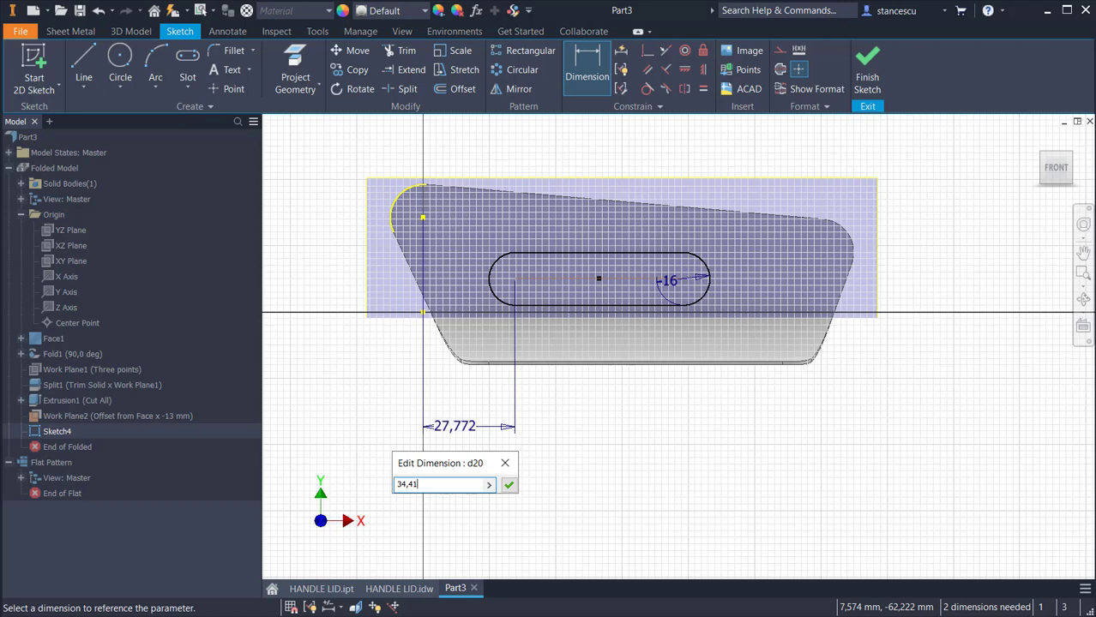
left_click(511, 485)
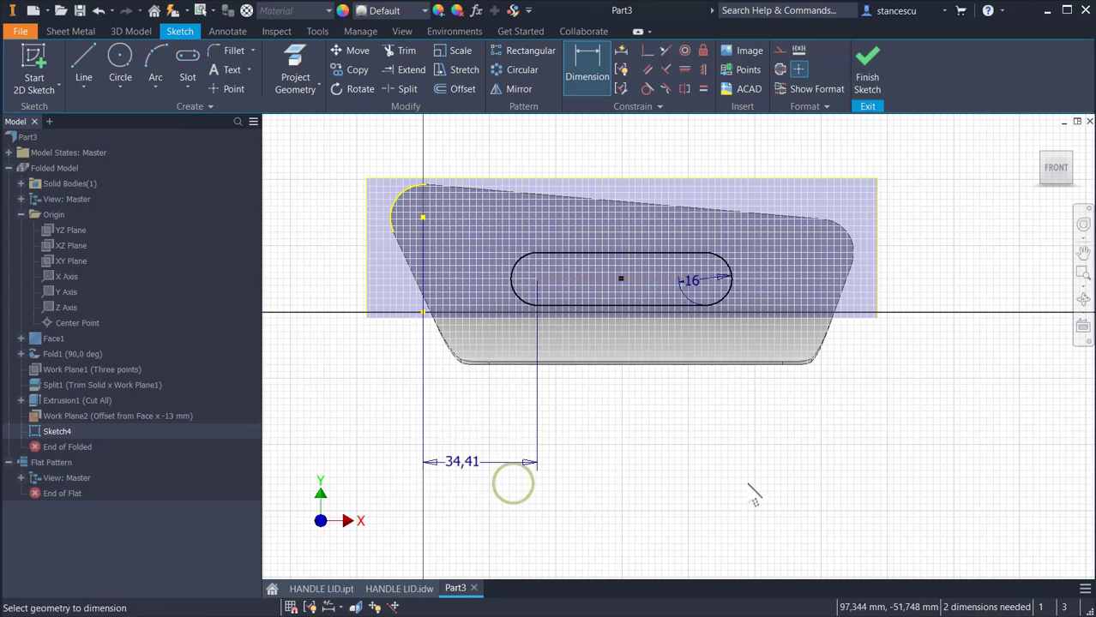
Dimension the vertical distance between the slot's centerline and the lid's lower edge to 17 mm
left_click(655, 280)
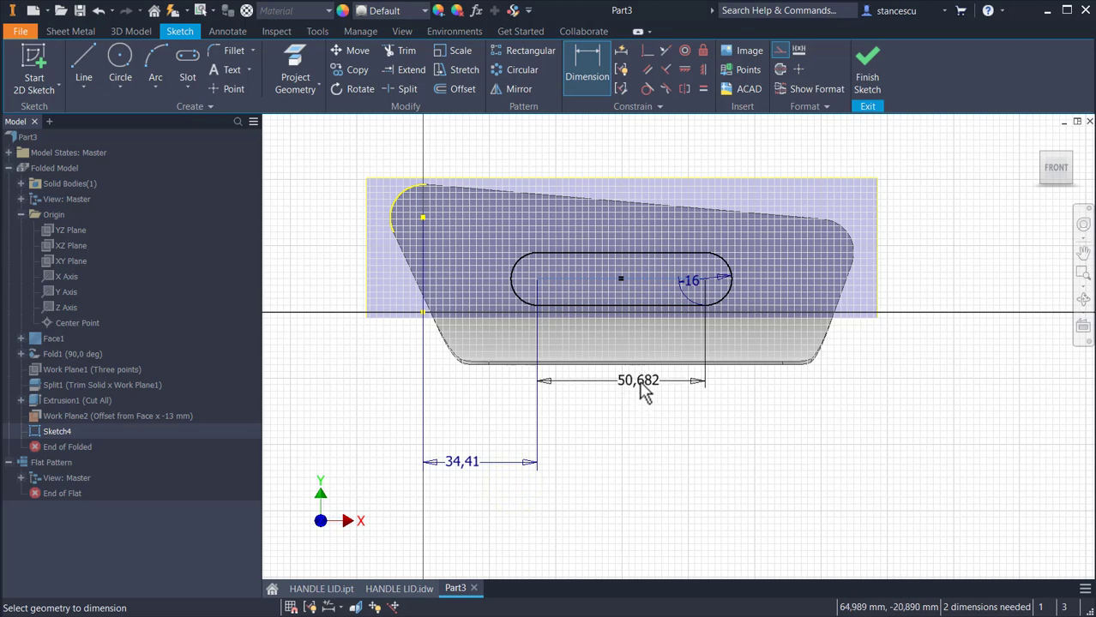
left_click(646, 365)
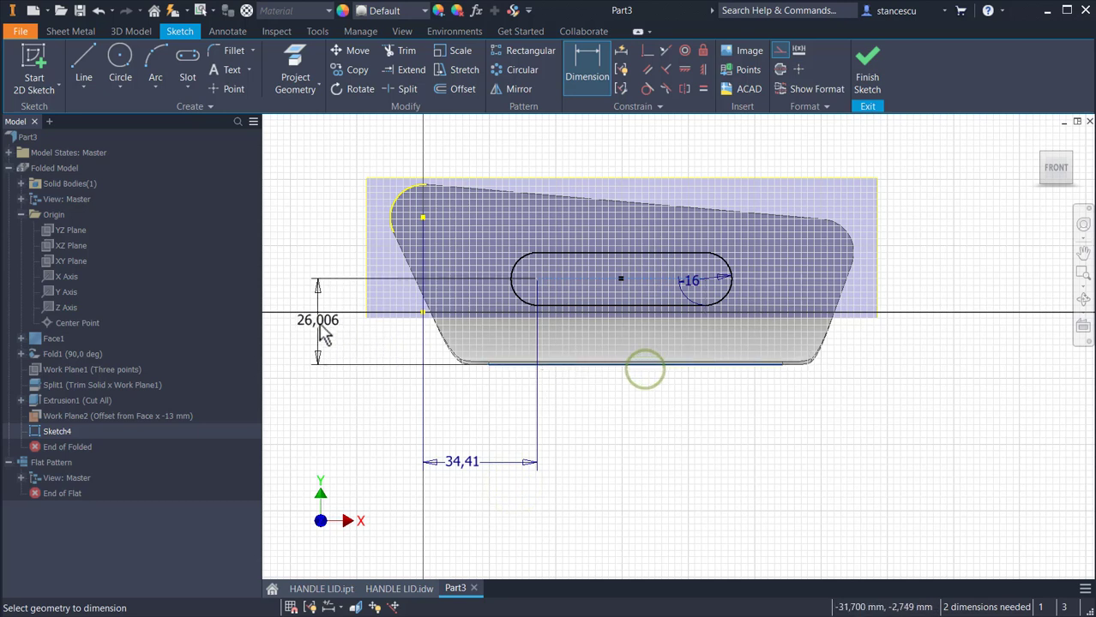
left_click(379, 334)
type("1")
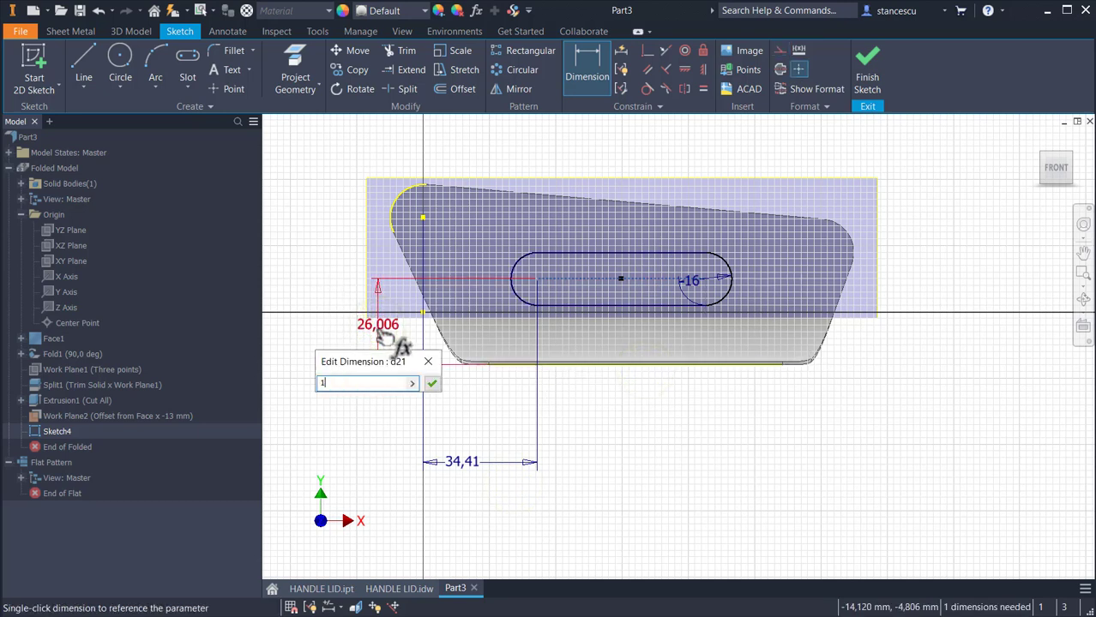
type("7")
key("Return")
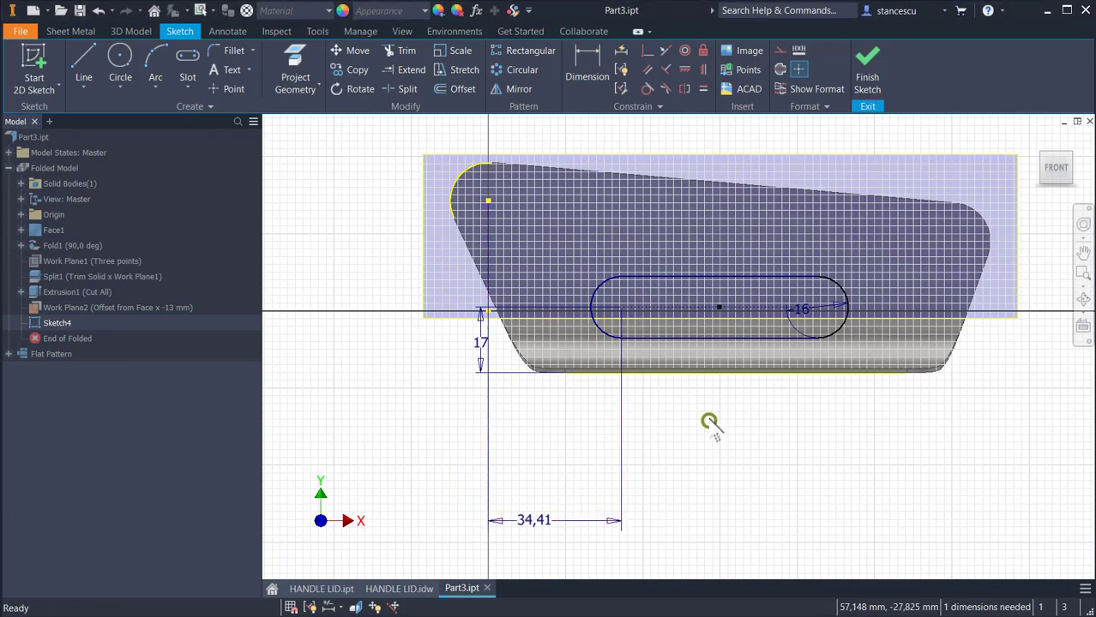
Dimension the slot's center-to-center length along its centerline to 60 mm
left_click(587, 71)
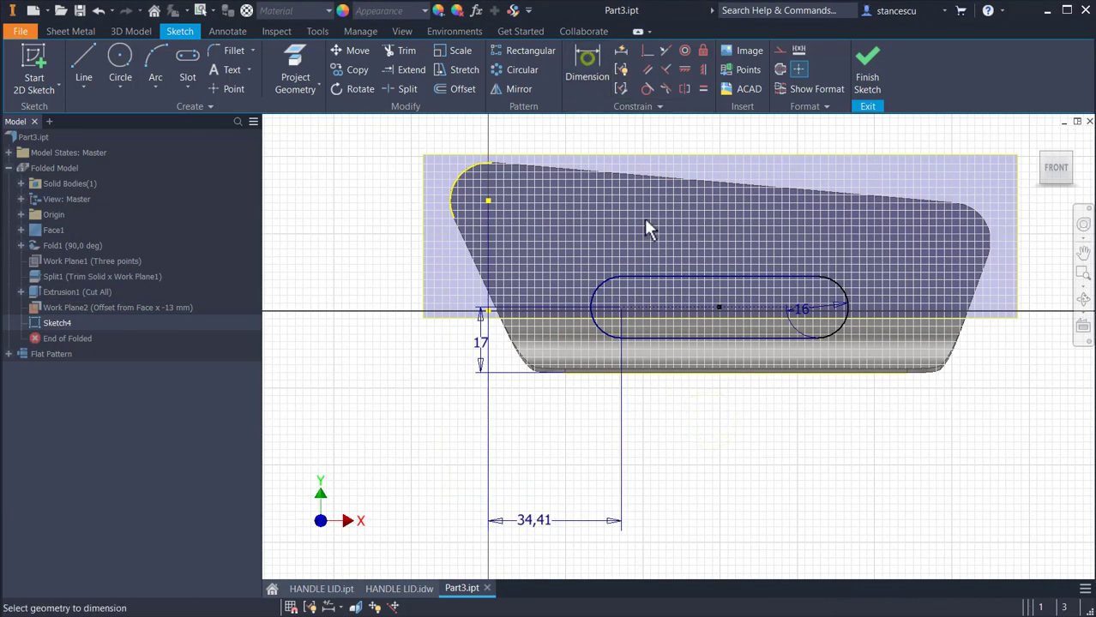
left_click(692, 307)
left_click(708, 430)
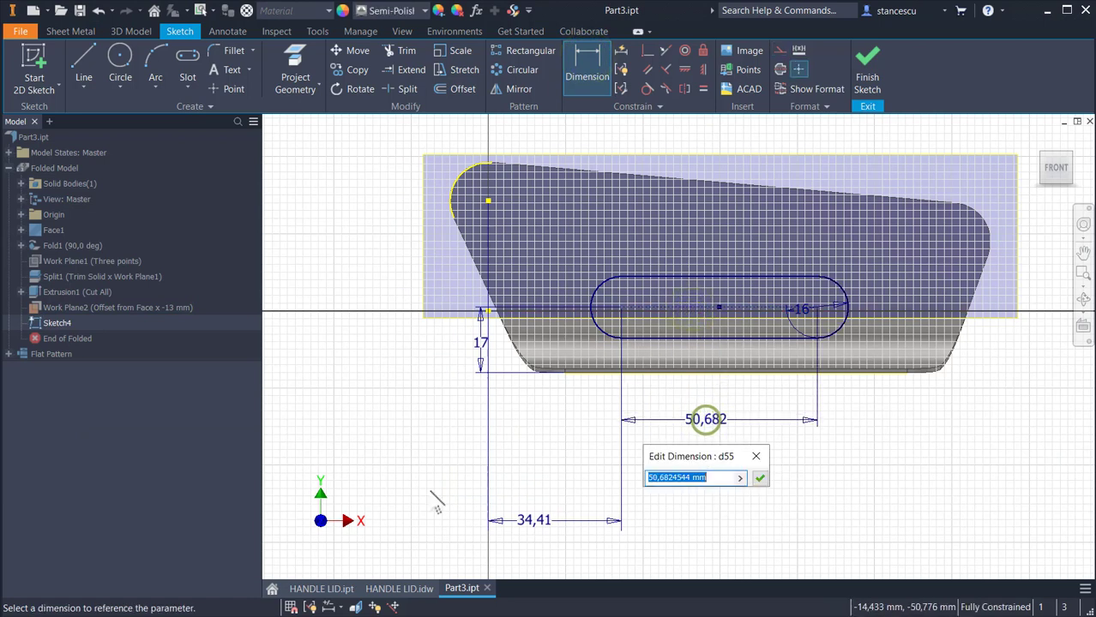
type("60")
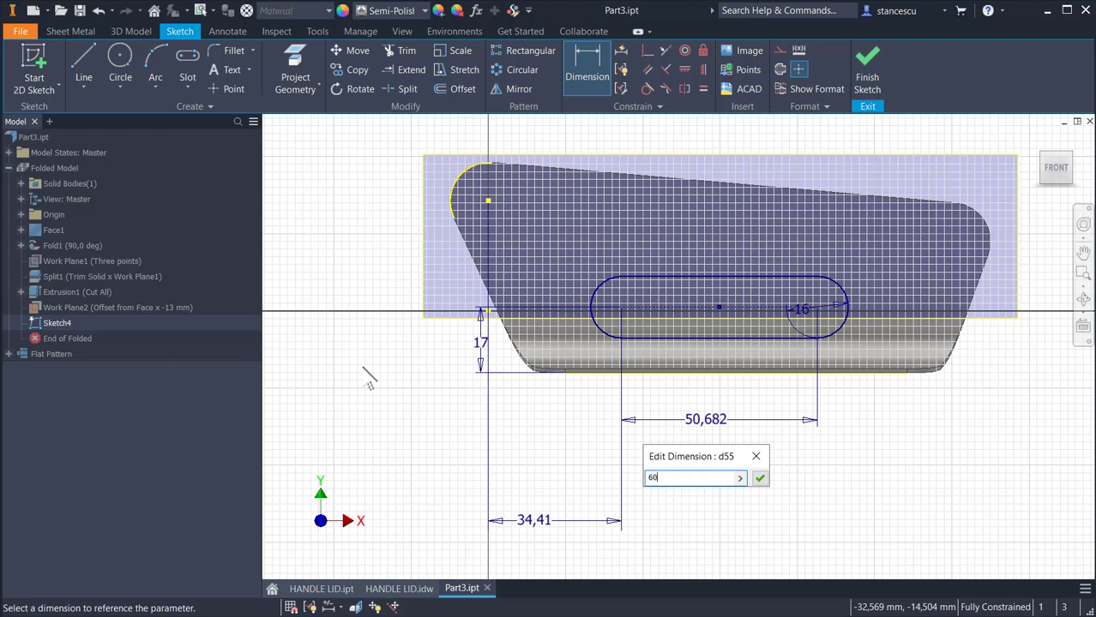
key("Return")
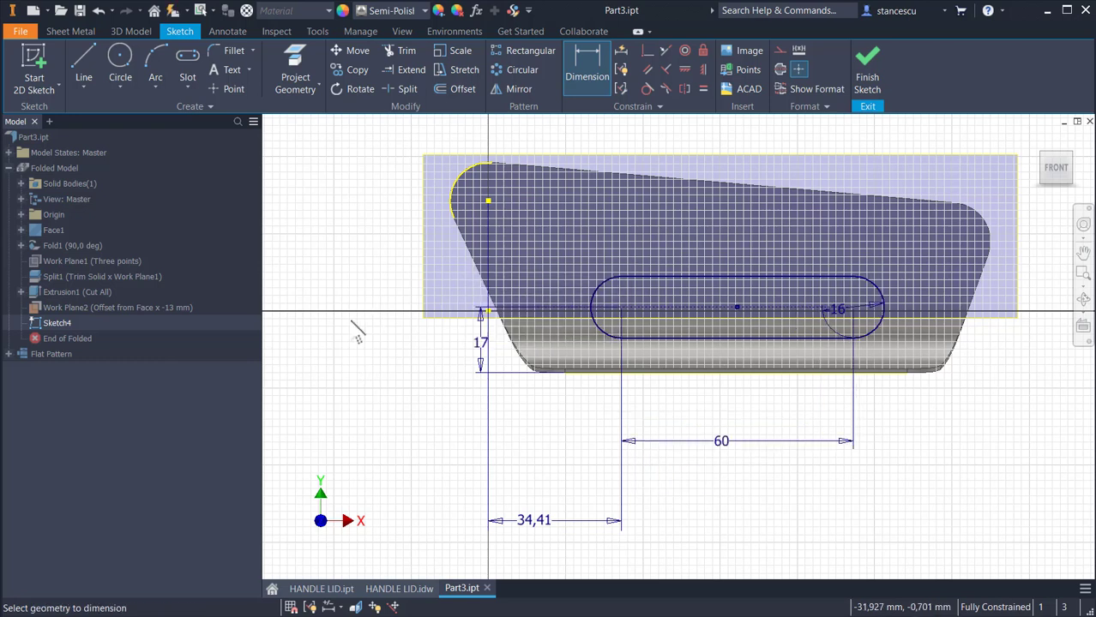
Finish the slot sketch and hide the offset work plane
left_click(868, 73)
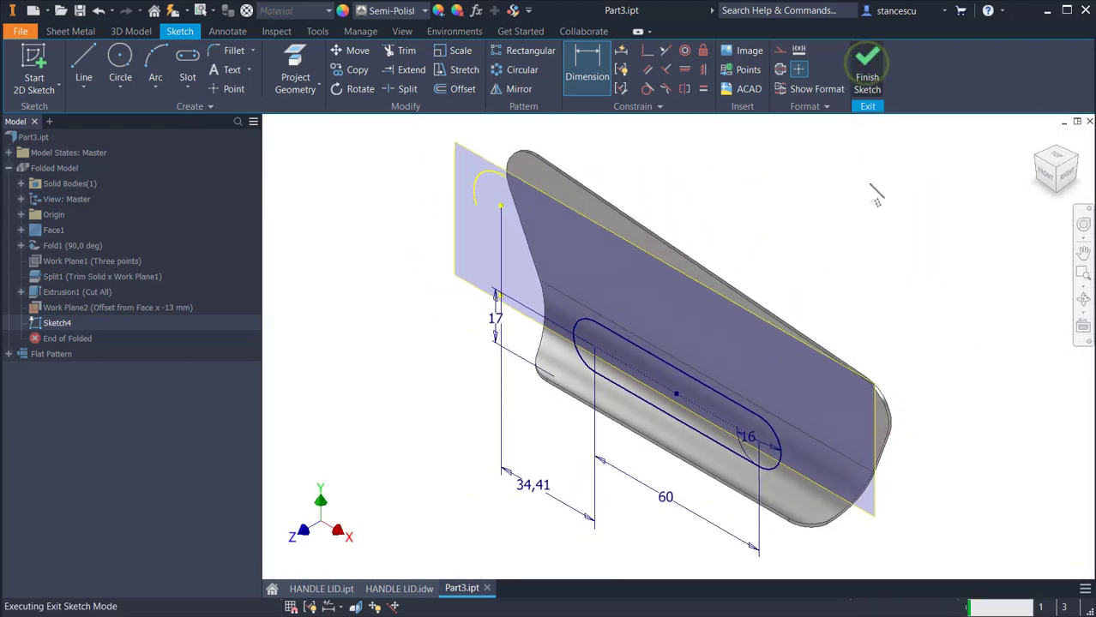
right_click(482, 177)
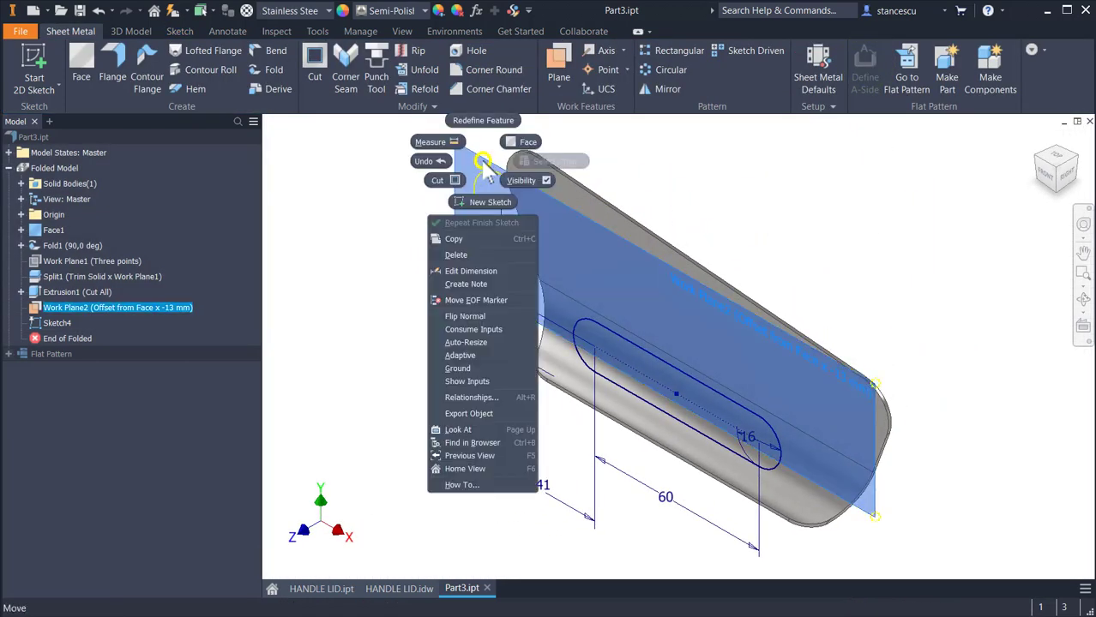
left_click(525, 181)
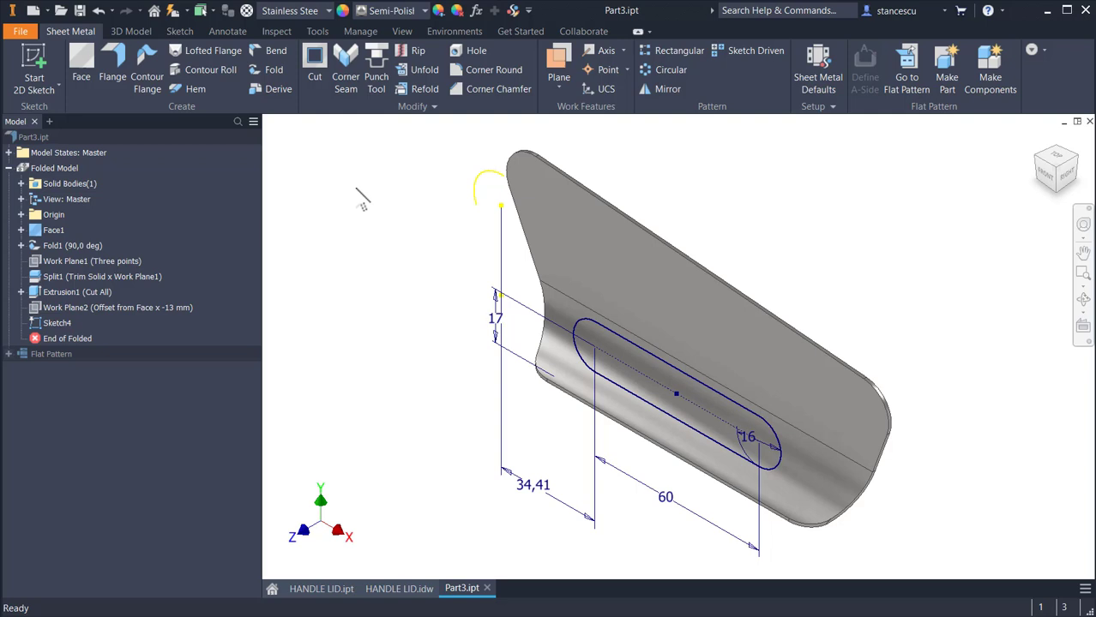
Extrude the slot profile To Next up to the lid body, joined to it, with a 3 degree taper
left_click(127, 31)
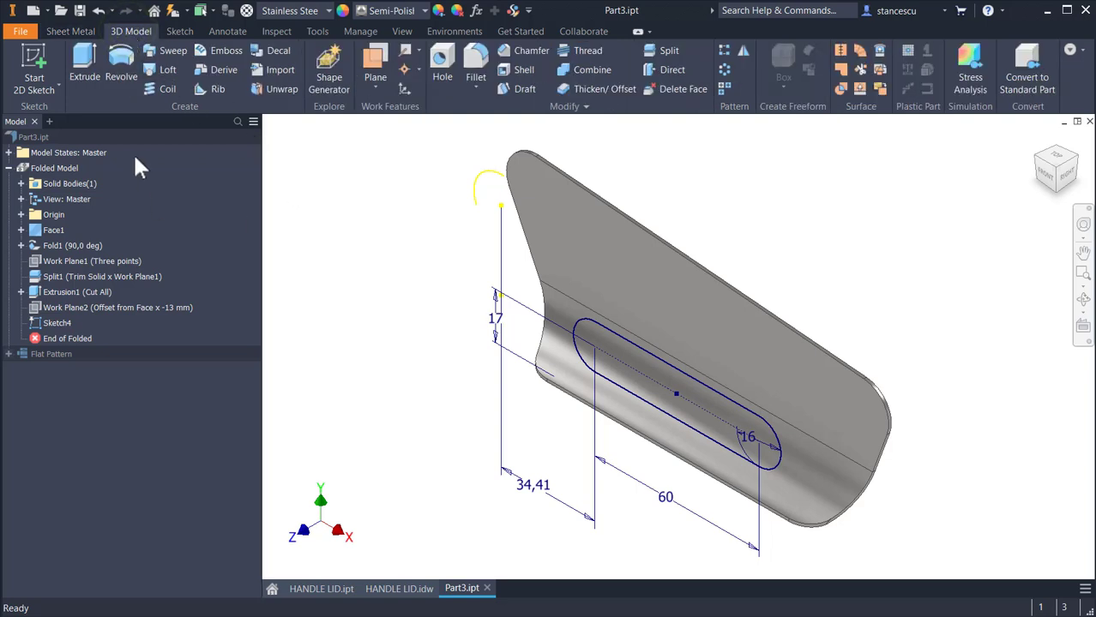
left_click(84, 68)
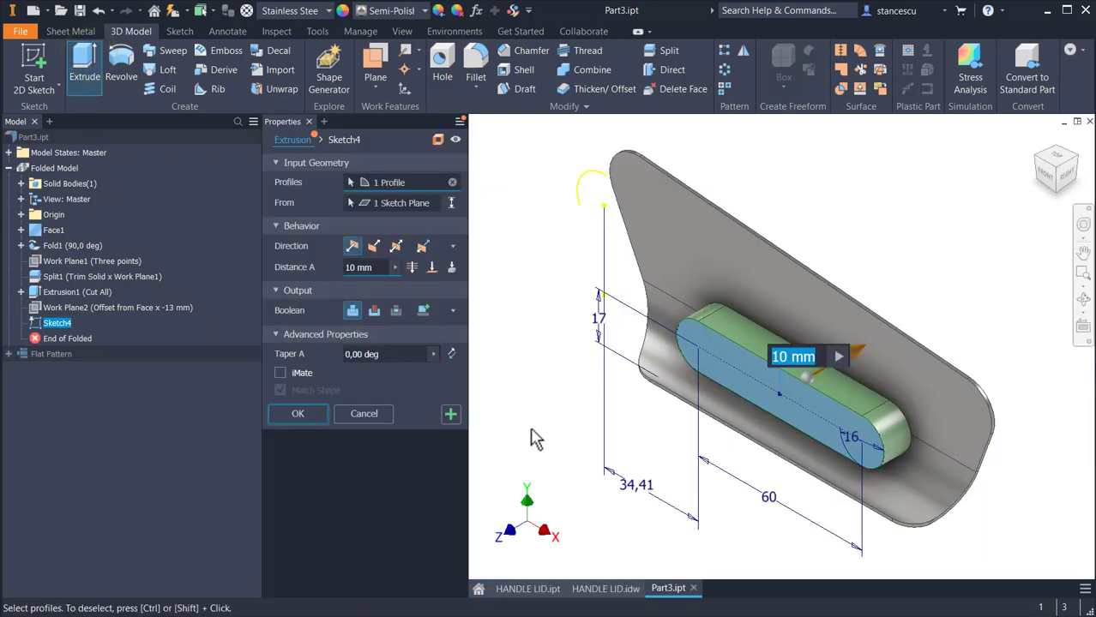
left_click(452, 268)
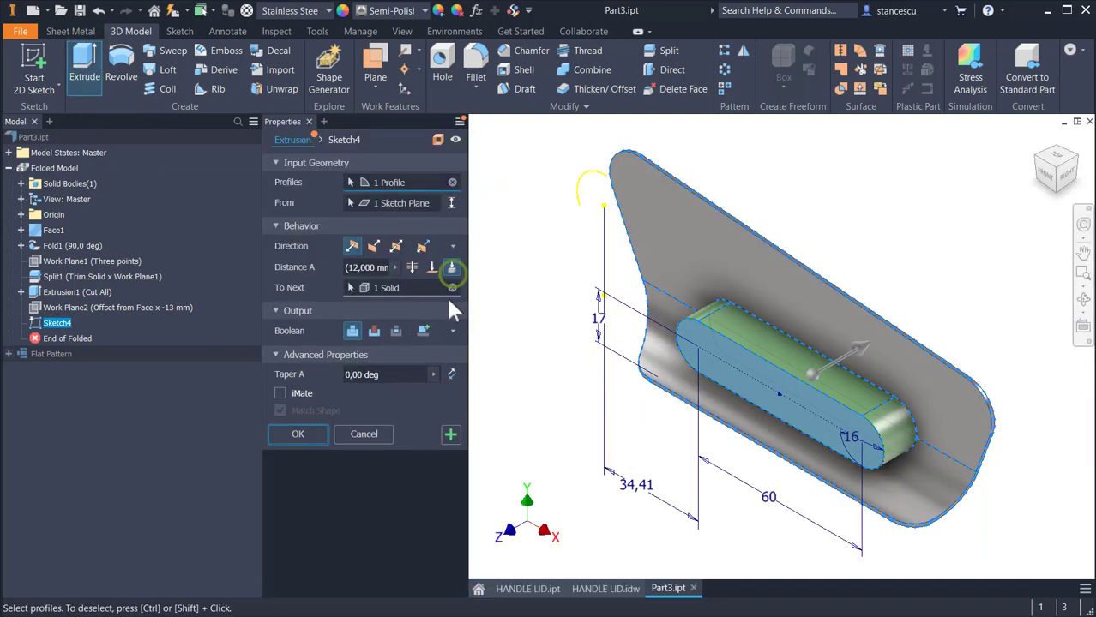
left_click(396, 374)
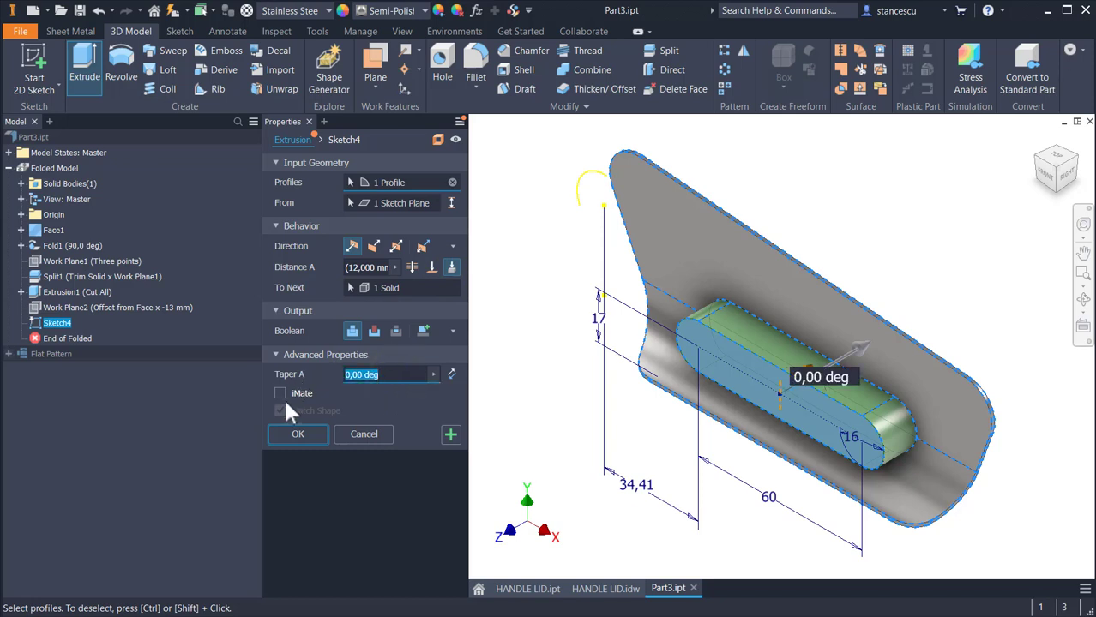
type("3")
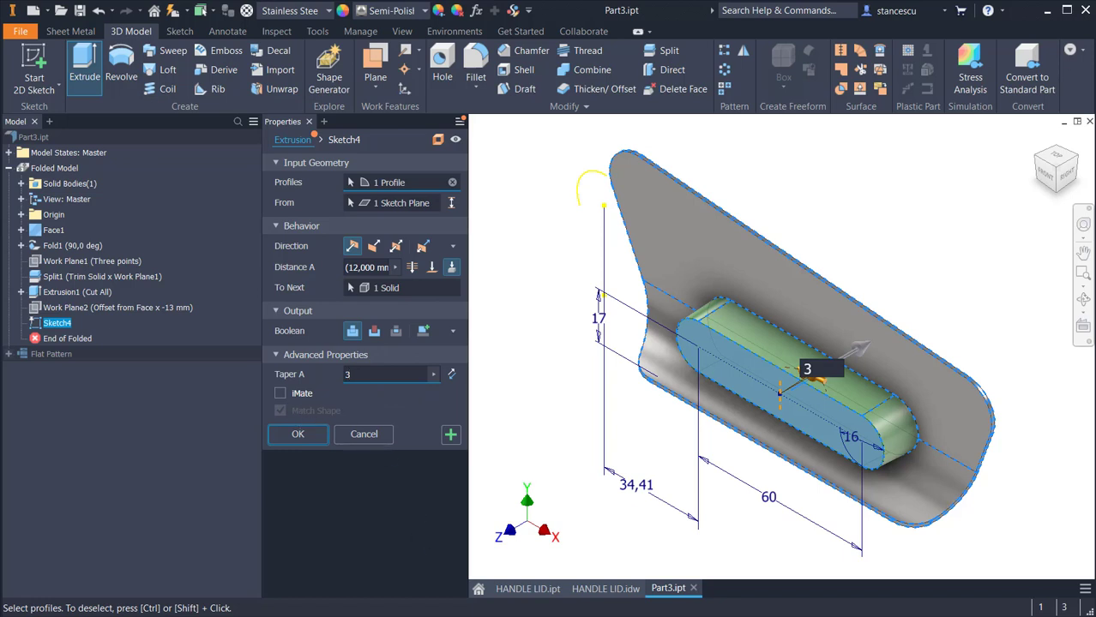
left_click(297, 434)
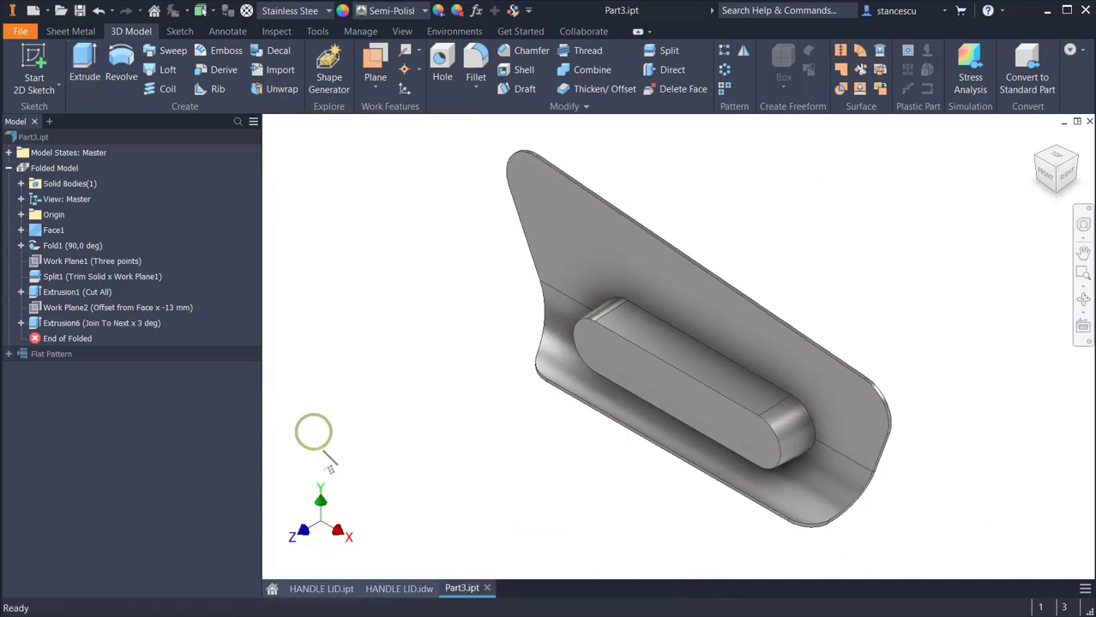
Examine the recess's profile and dimensions in section A-A of the HANDLE LID drawing and return to Part3
left_click(410, 583)
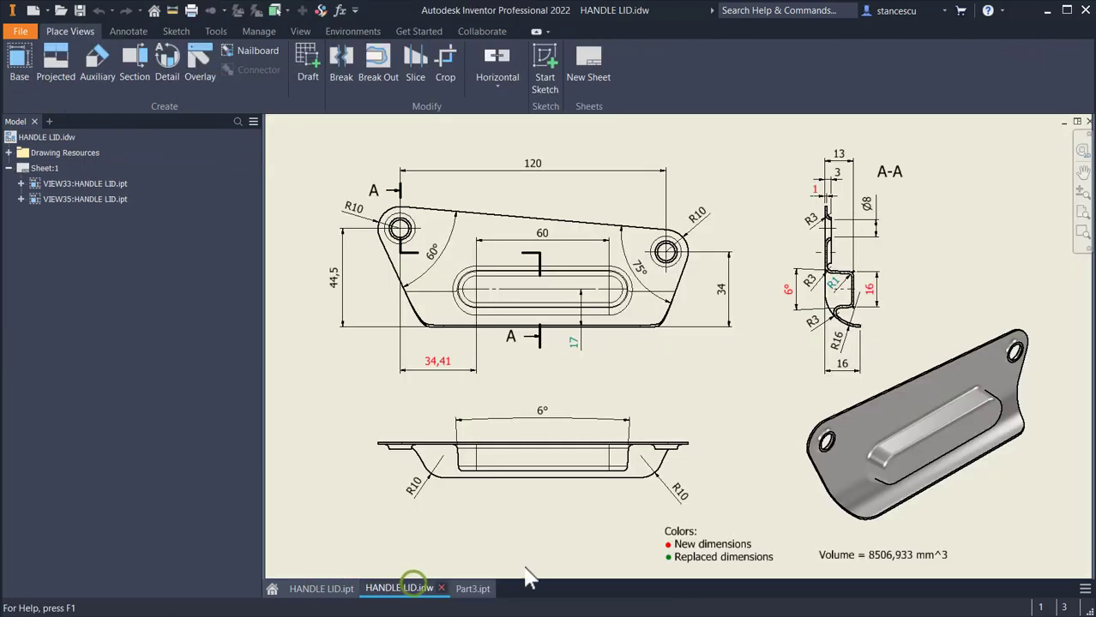
scroll(825, 298, "up", 3)
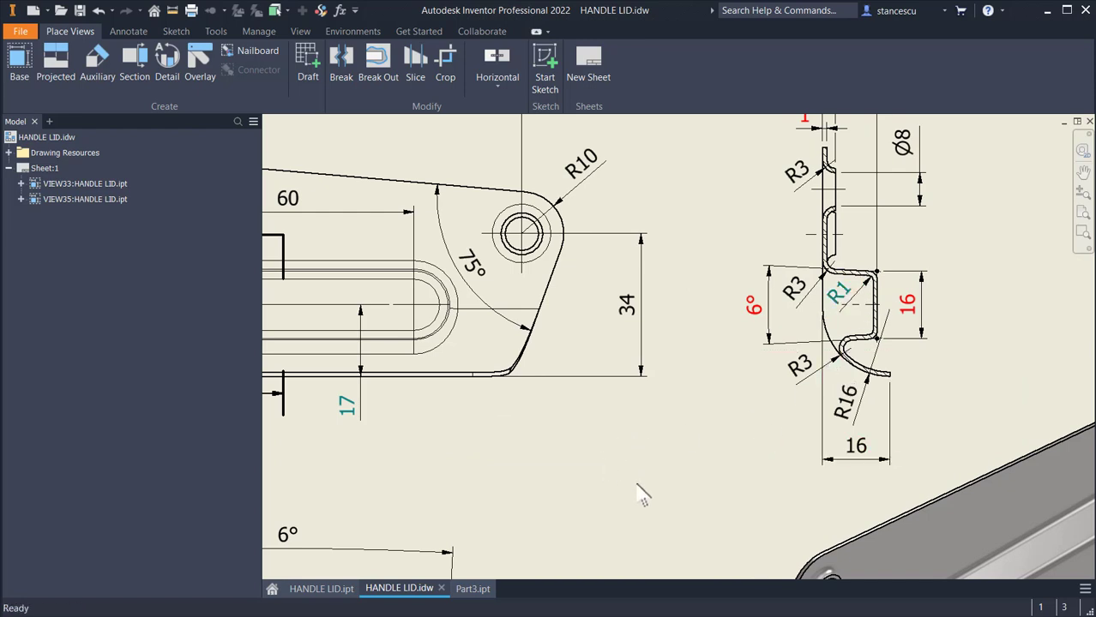
scroll(639, 491, "down", 3)
middle_click_drag(643, 495, 789, 357)
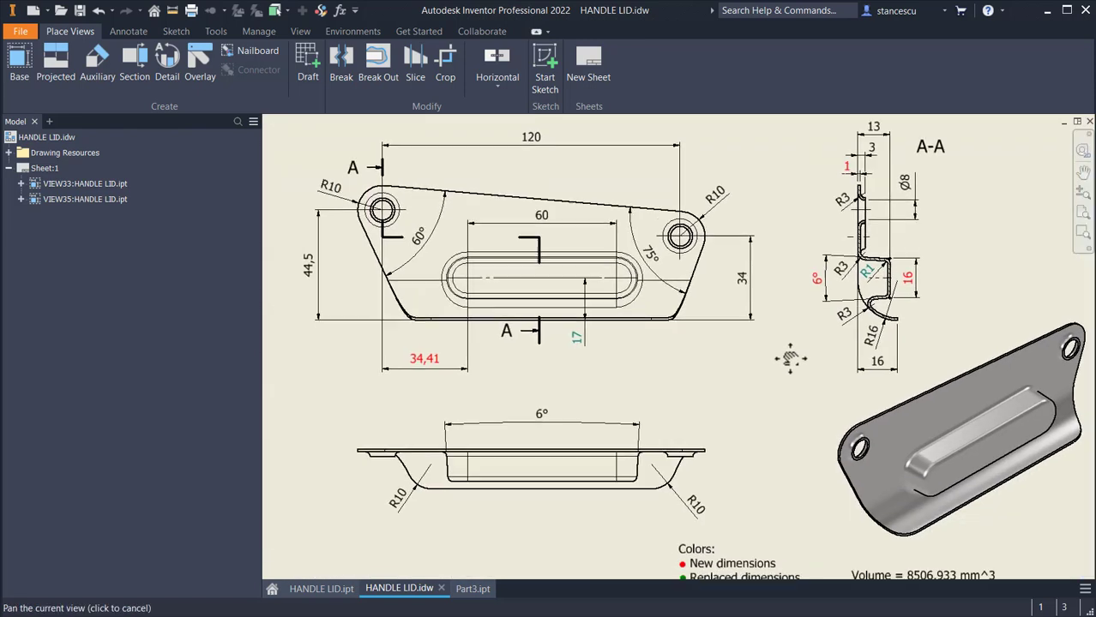
key("F6")
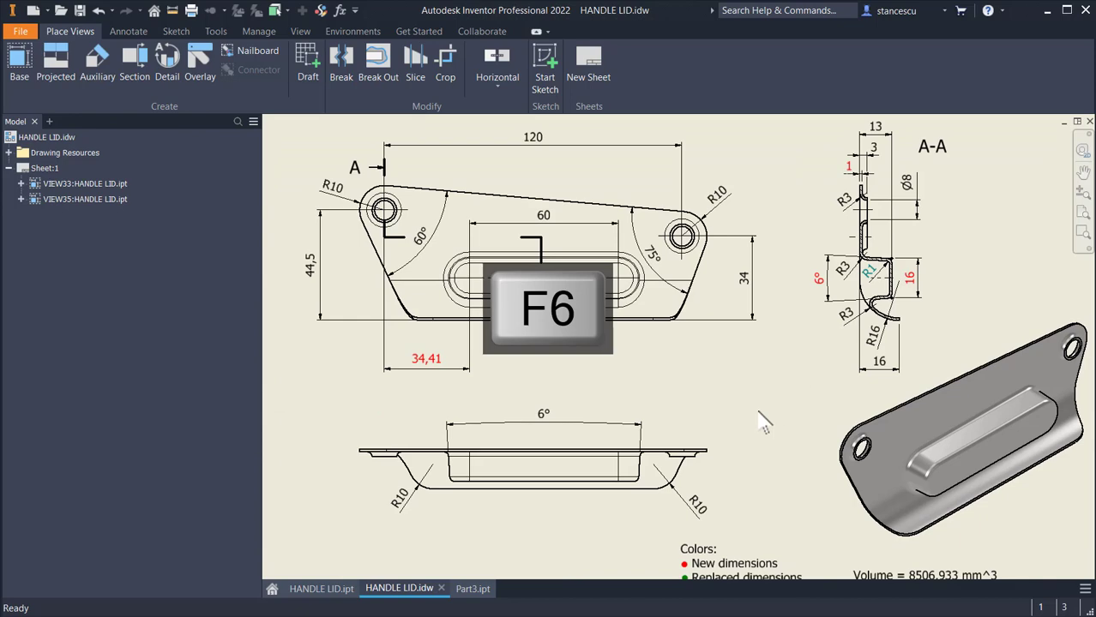
key("Home")
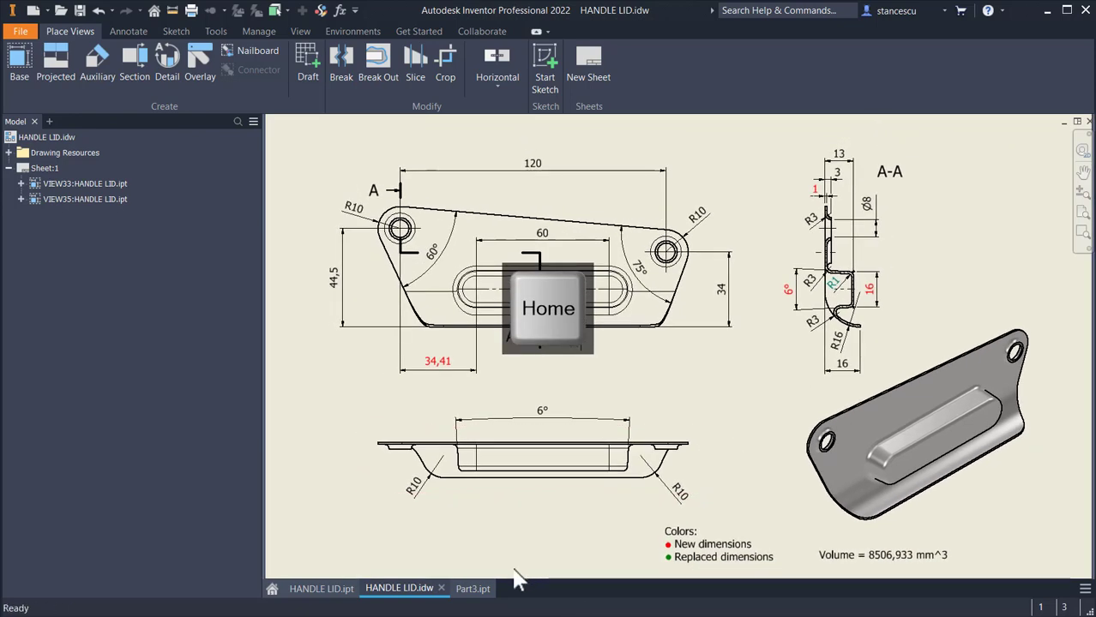
left_click(474, 590)
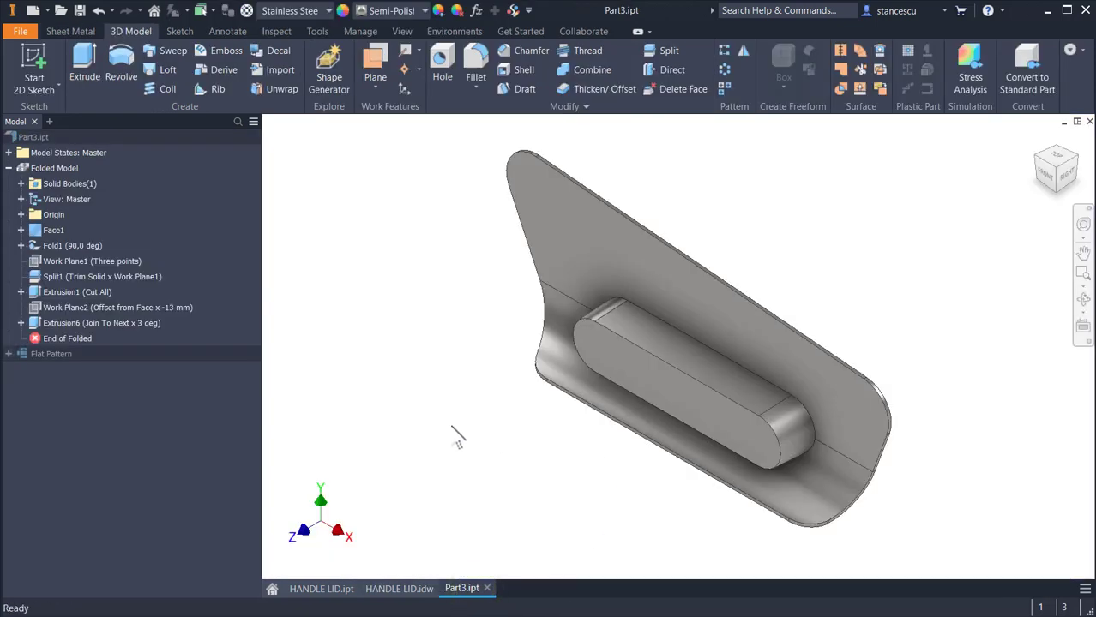
Create a work plane offset by -Thickness from the flat outer face of the slotted recess
left_click(637, 378)
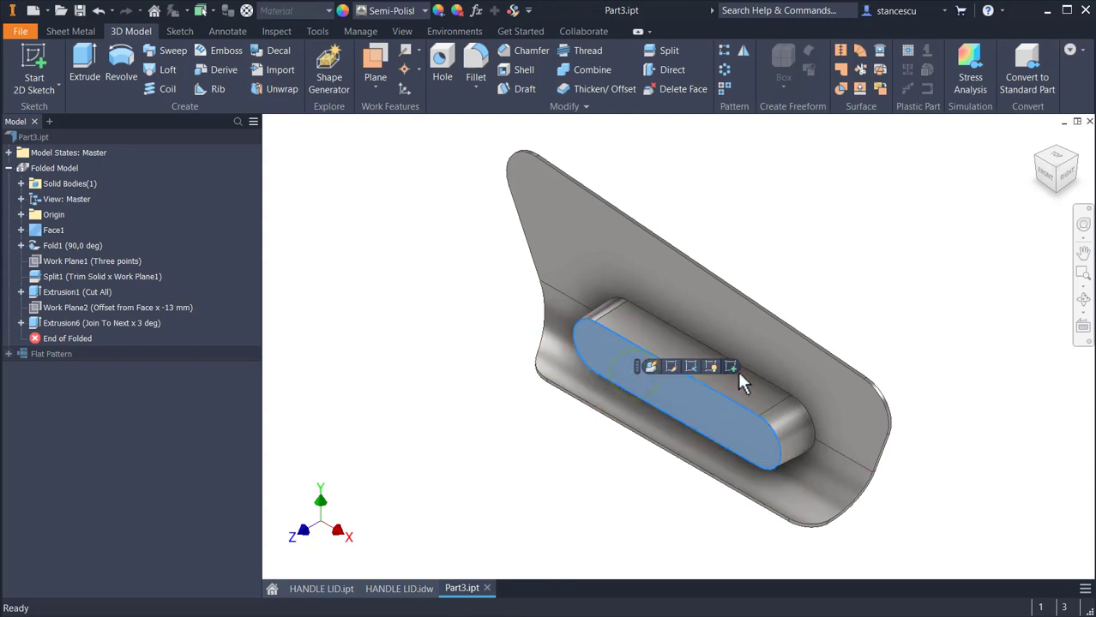
left_click(849, 263)
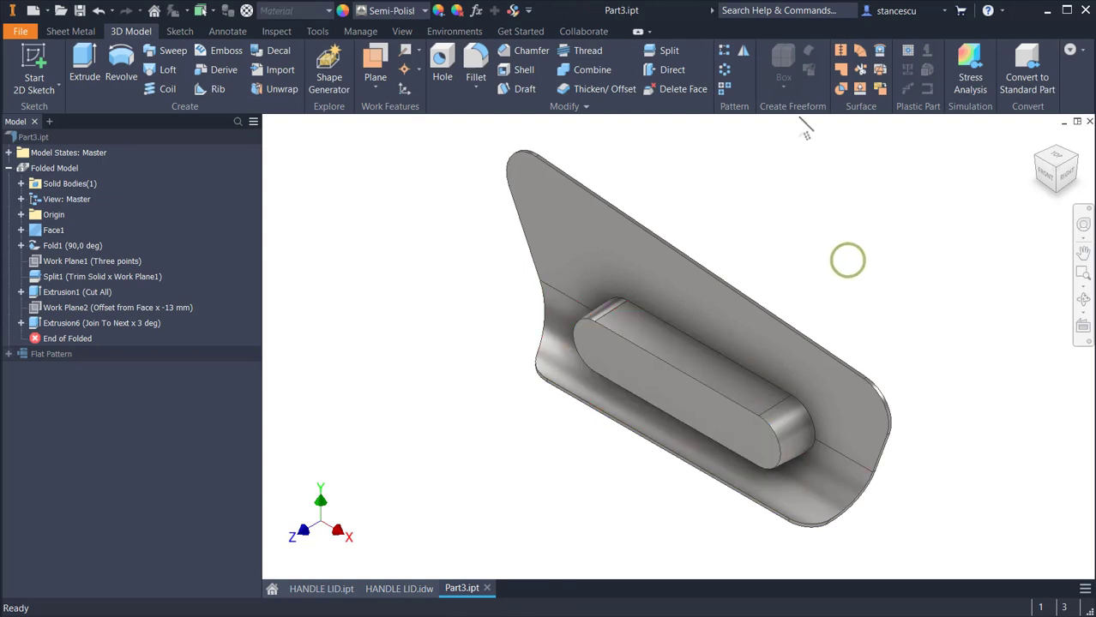
left_click(375, 60)
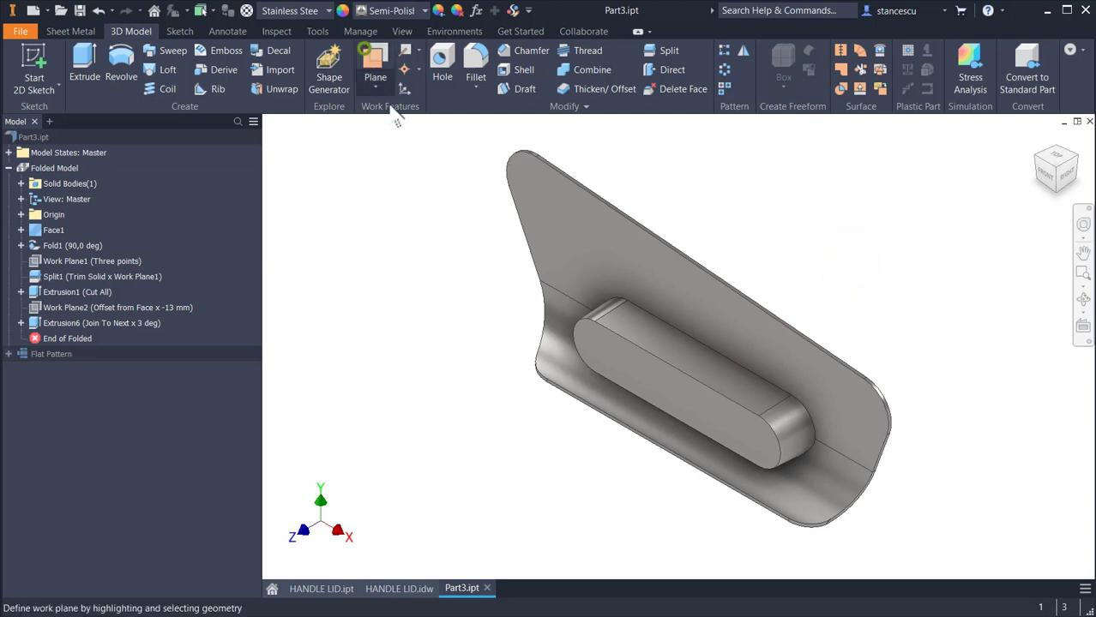
left_click(669, 385)
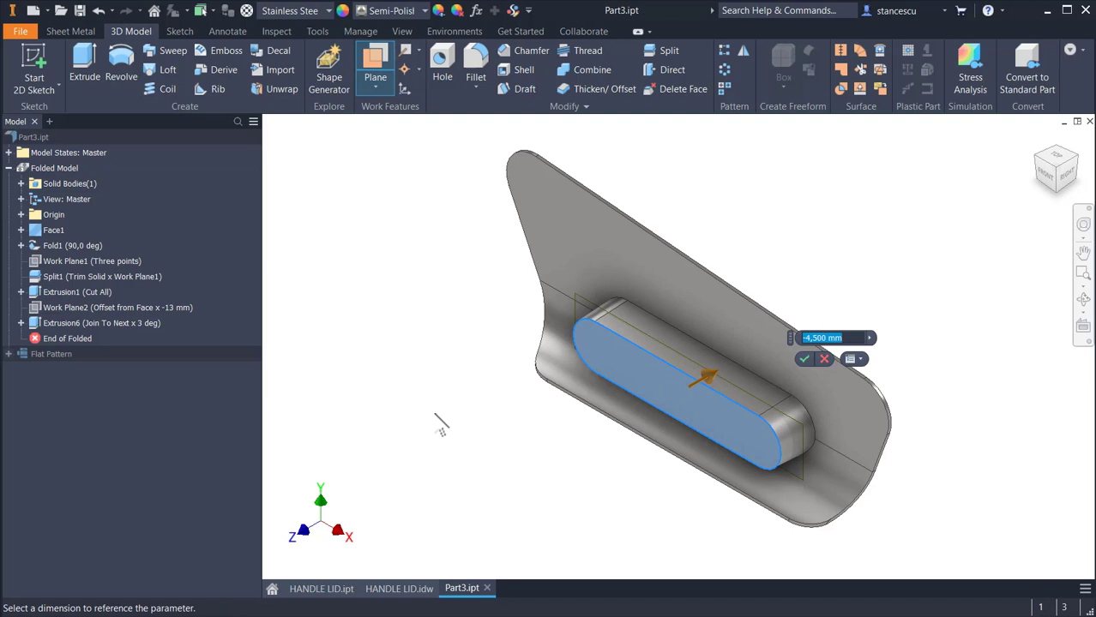
type("-Thickness")
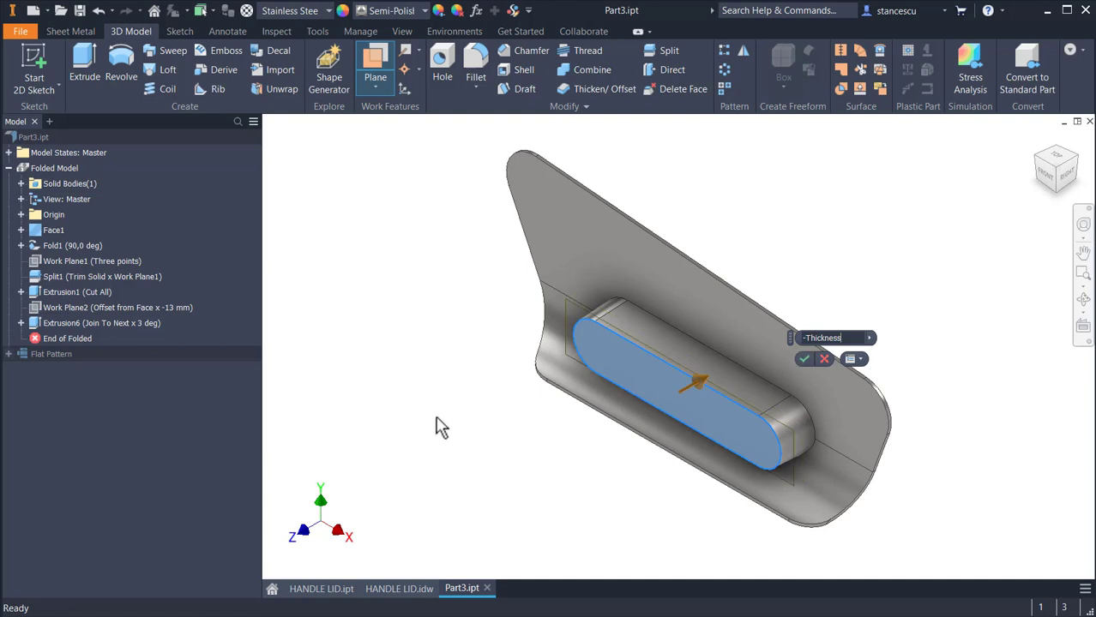
left_click(804, 359)
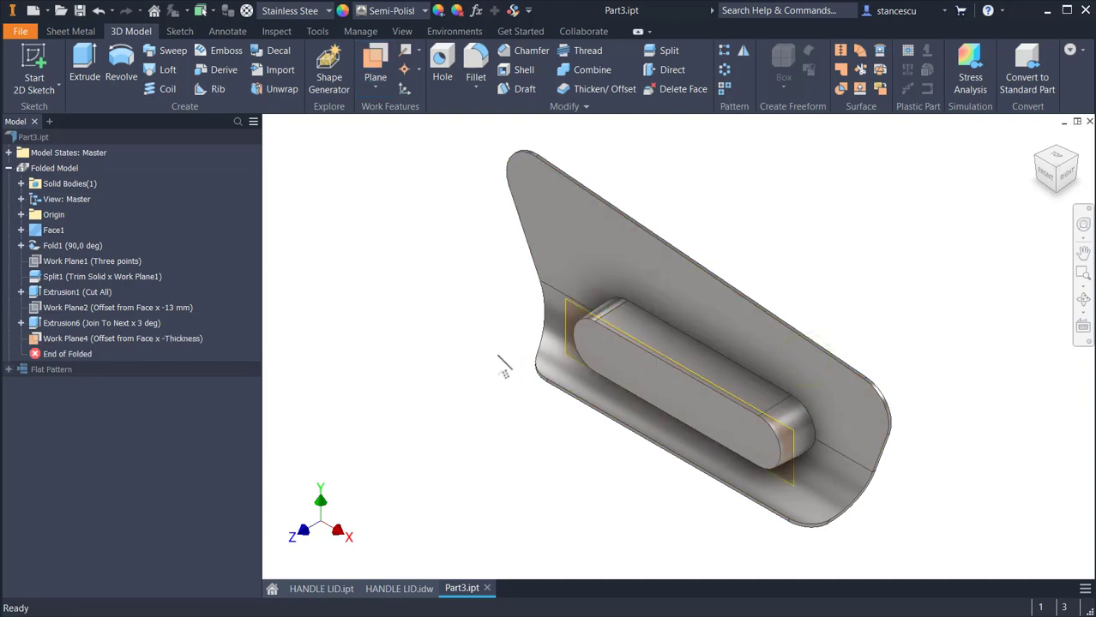
Start a sketch on the new offset plane, project the outline of the slot face, and slice the graphics at the sketch plane
left_click(582, 317)
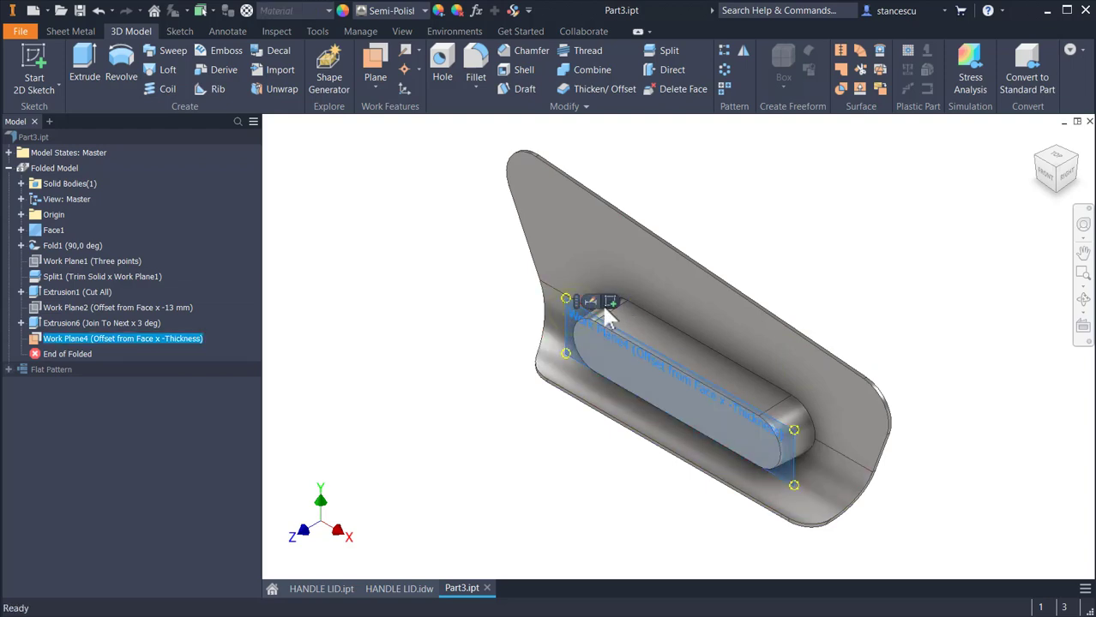
left_click(611, 302)
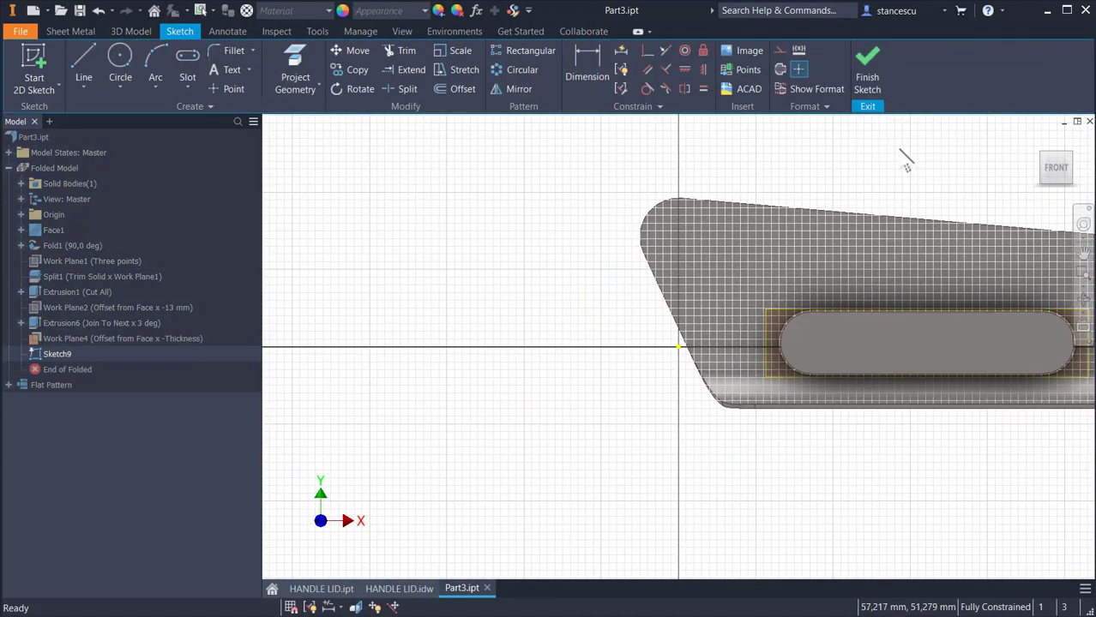
mouse_move(868, 428)
middle_mouse_down()
mouse_move(631, 428)
mouse_move(643, 403)
middle_mouse_up()
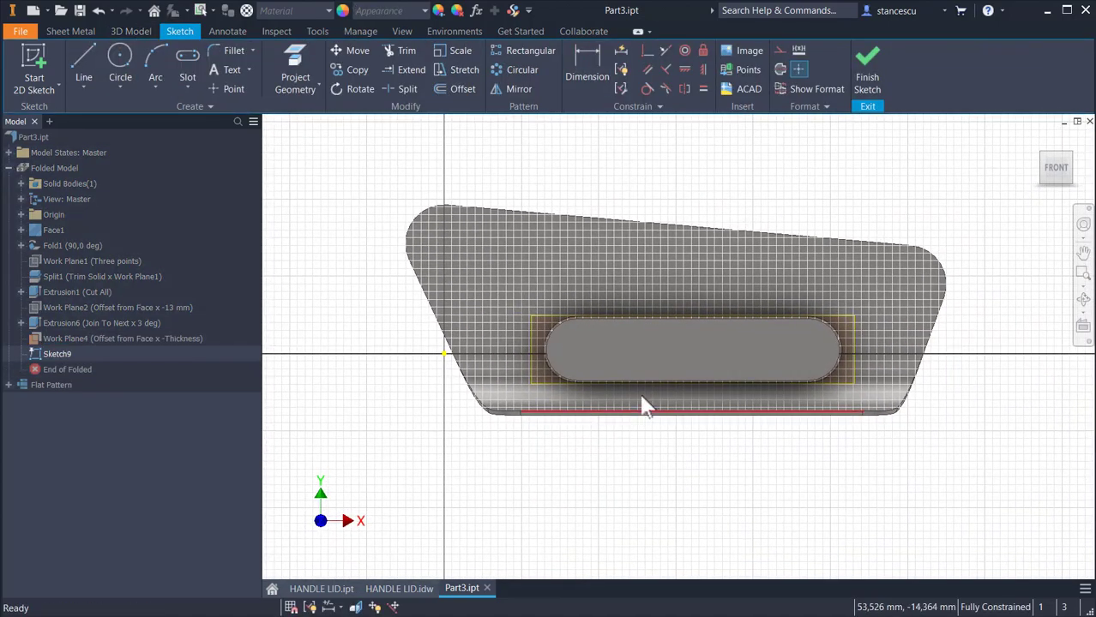
left_click(296, 65)
left_click(600, 325)
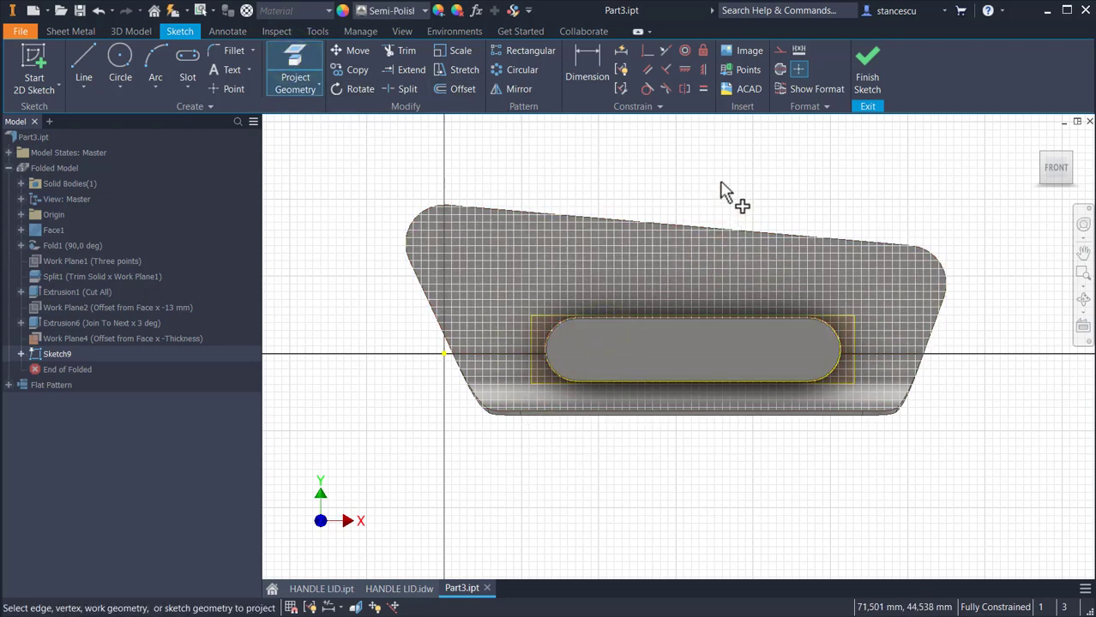
key("F7")
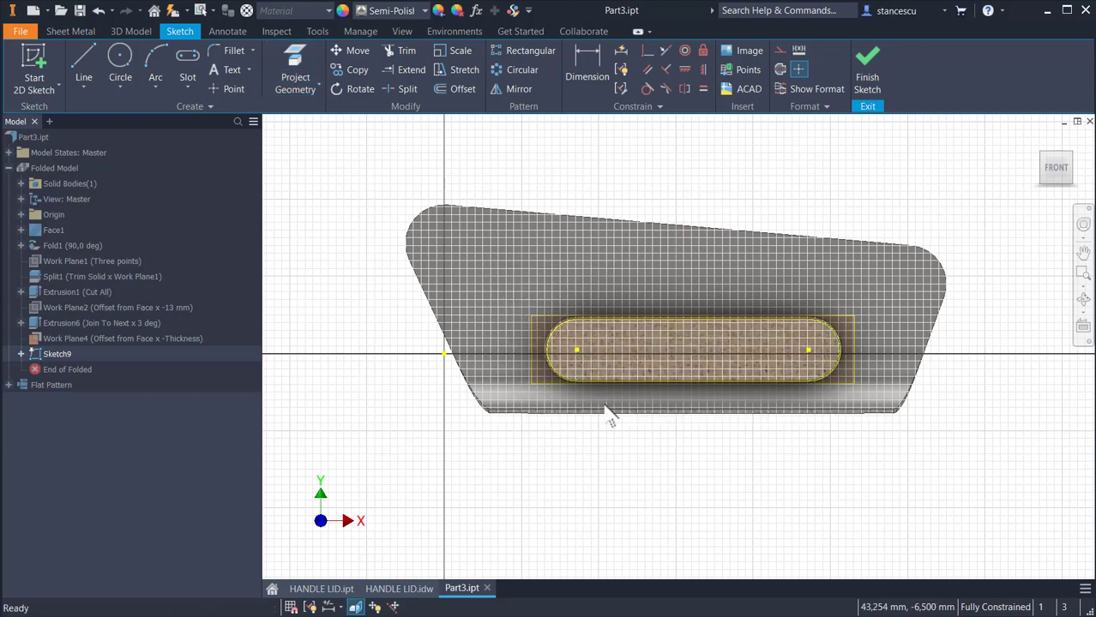
Convert the entire projected slot outline to construction geometry
scroll(652, 306, "up", 3)
left_click_drag(361, 283, 1062, 545)
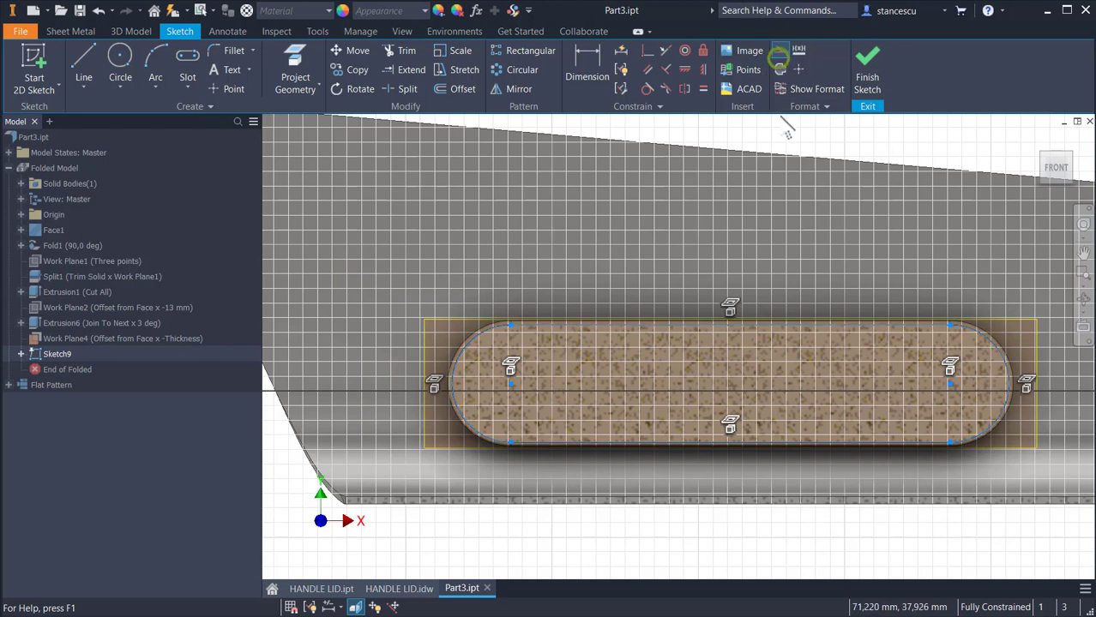
left_click(793, 136)
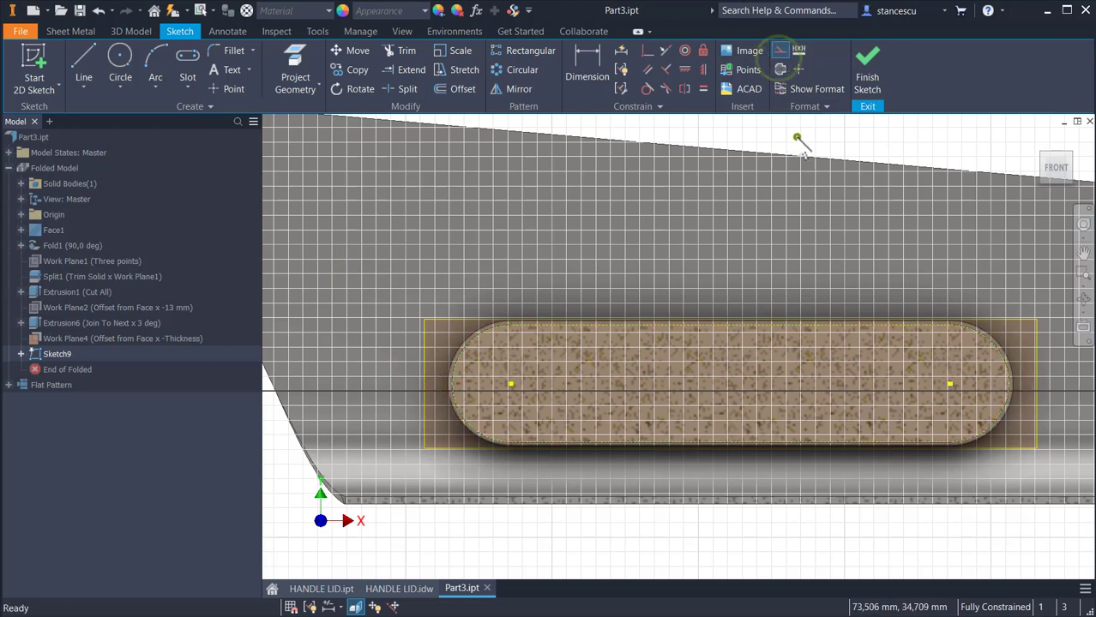
Offset the projected slot outline inward by the Thickness parameter
left_click(447, 90)
left_click(575, 326)
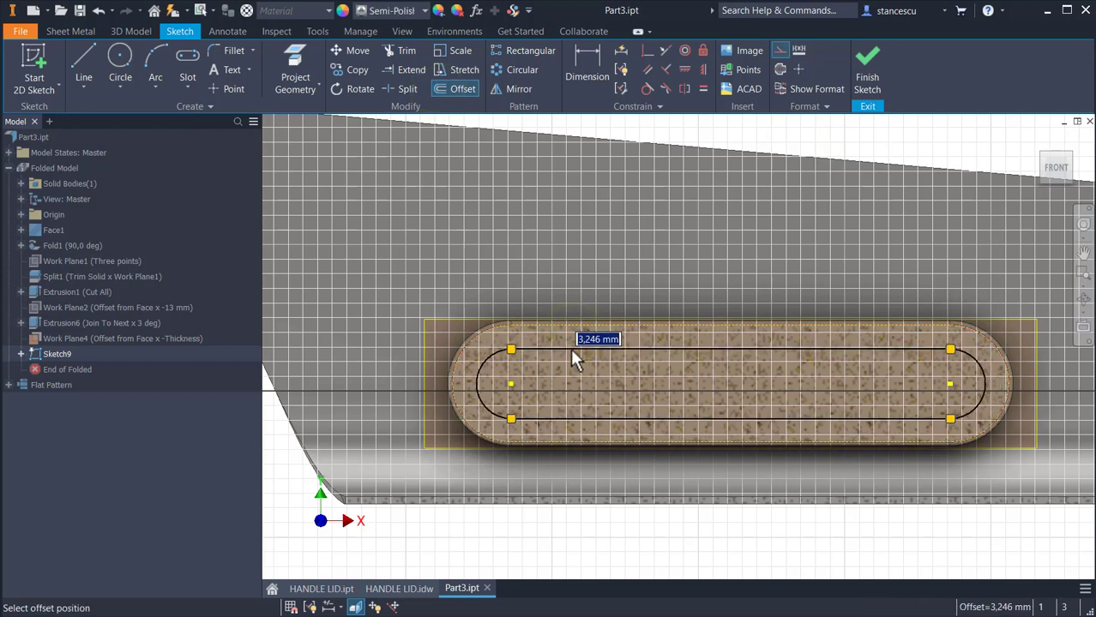
type("Thi")
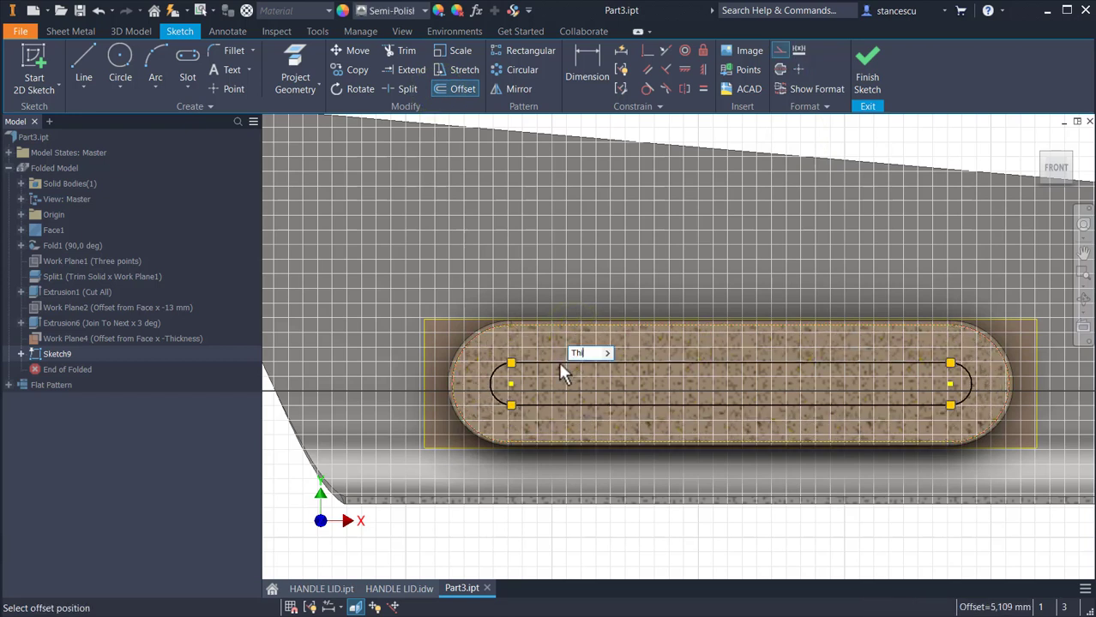
type("ckness")
key("Return")
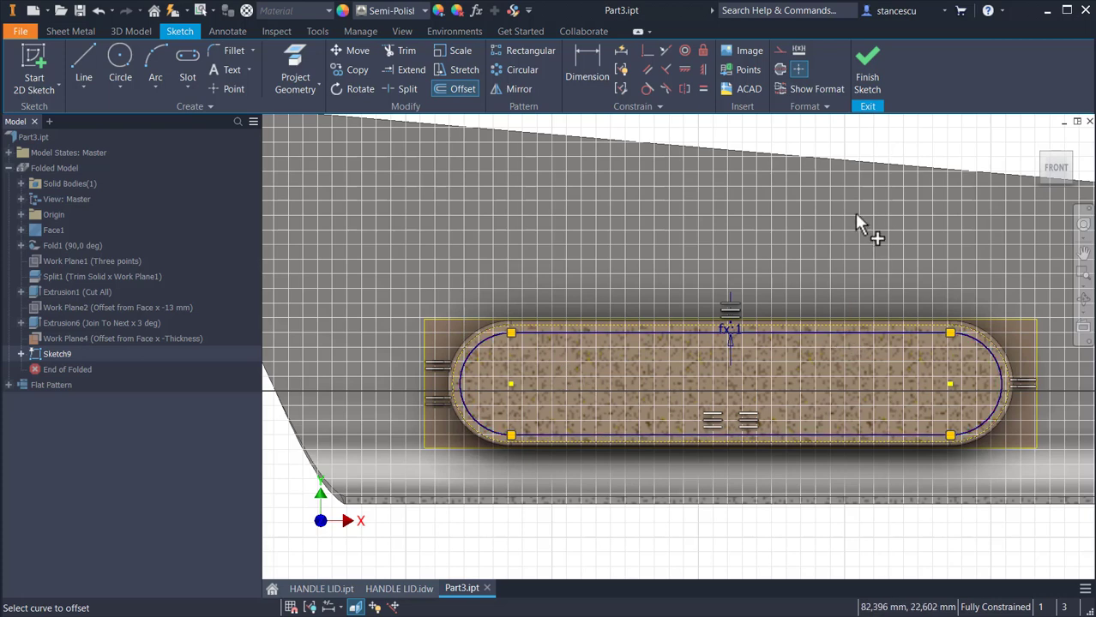
Finish the inner slot sketch and hide the Thickness-offset work plane
left_click(867, 67)
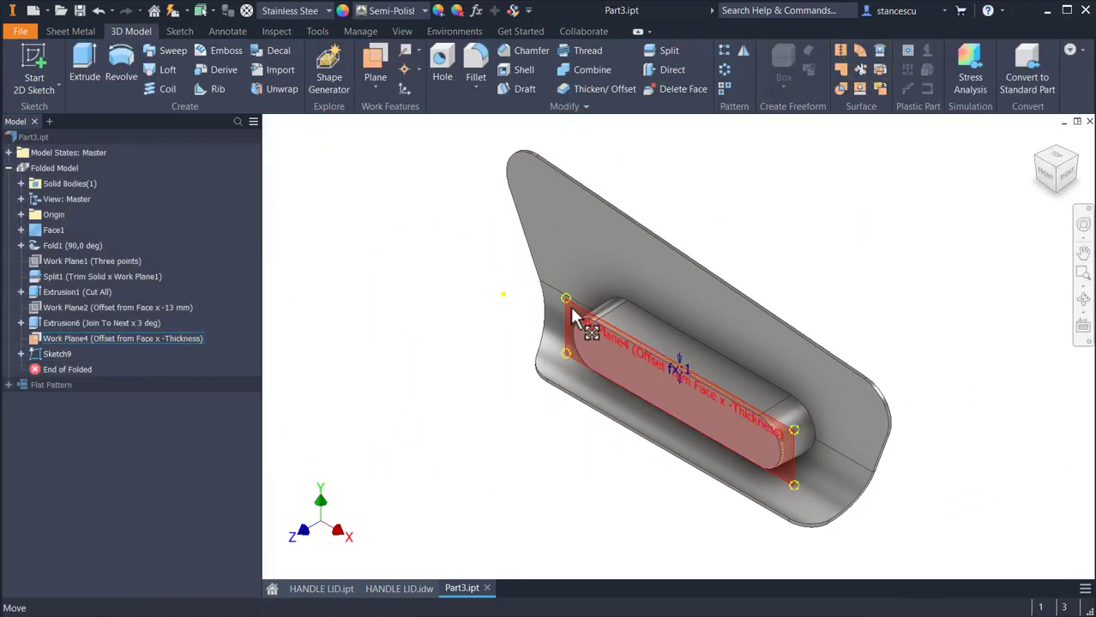
right_click(569, 304)
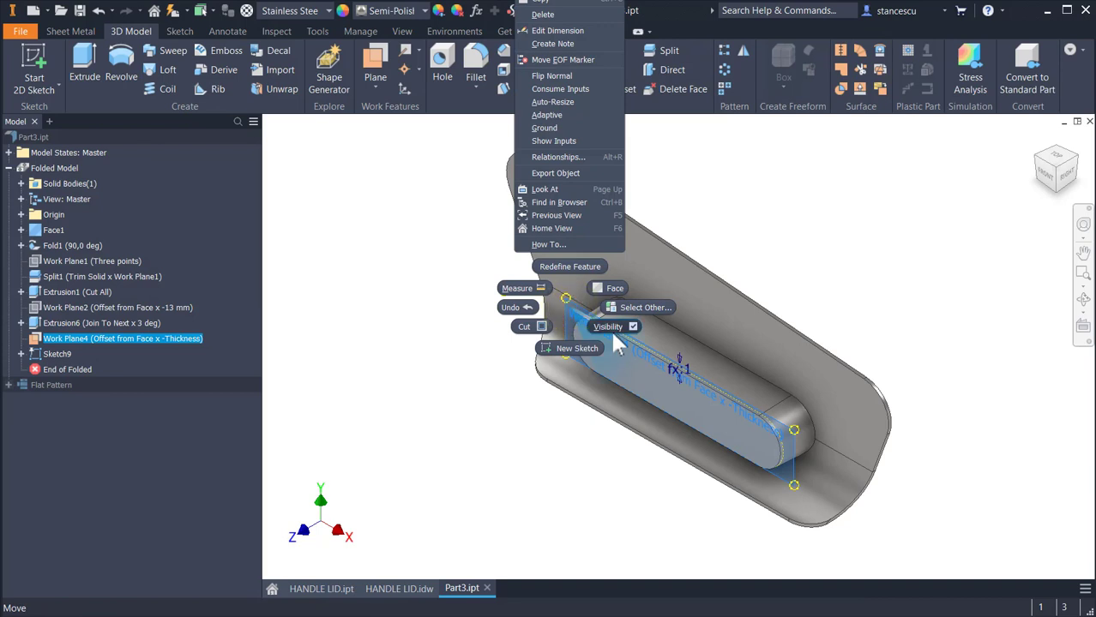
left_click(610, 325)
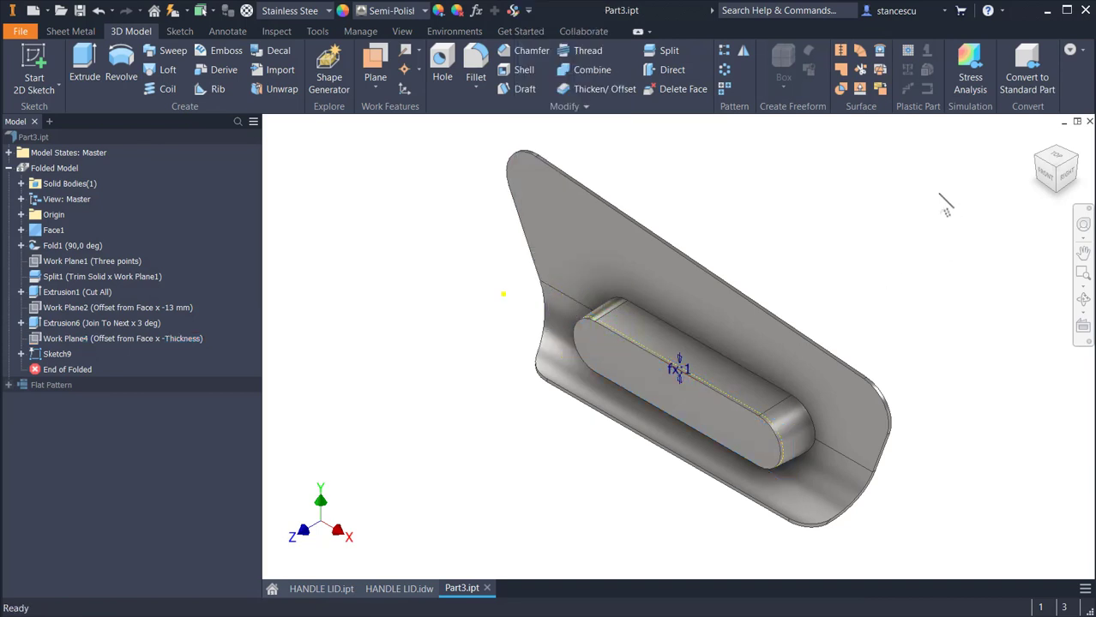
Extrude the inner slot profile as a Through All cut toward the lid's back, with a 3 degree taper
middle_click_drag(946, 206, 637, 249, "shift")
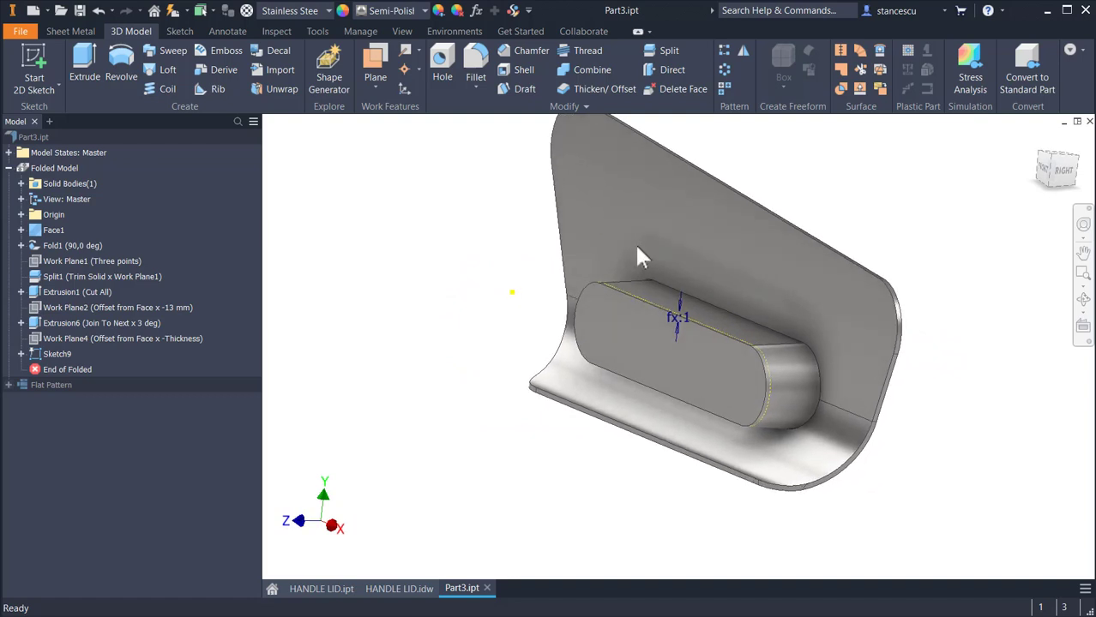
key("F6")
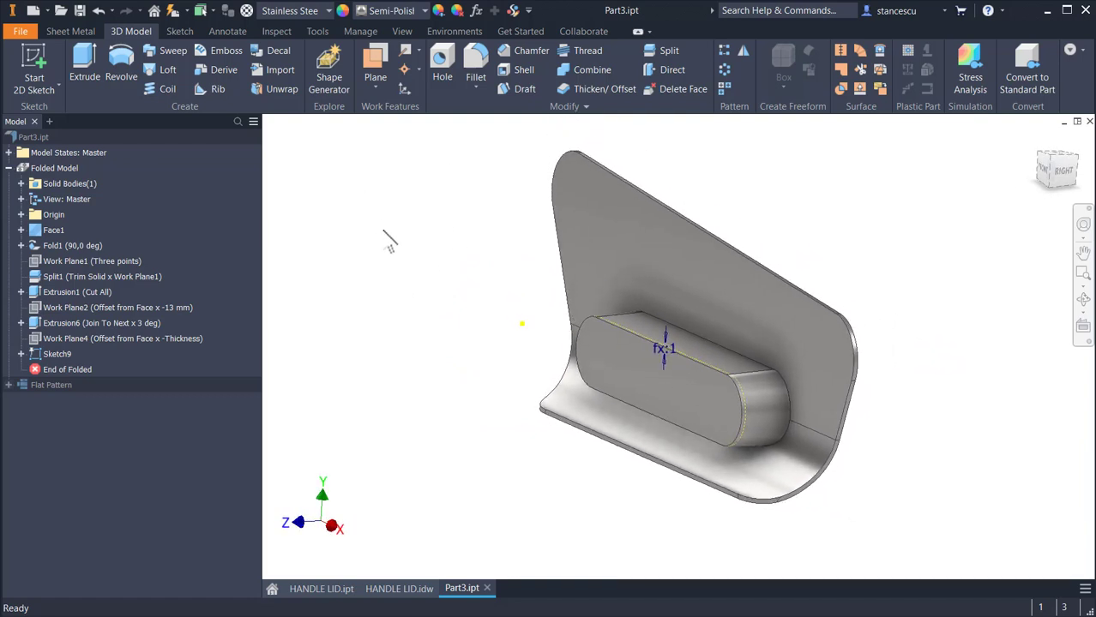
left_click(88, 69)
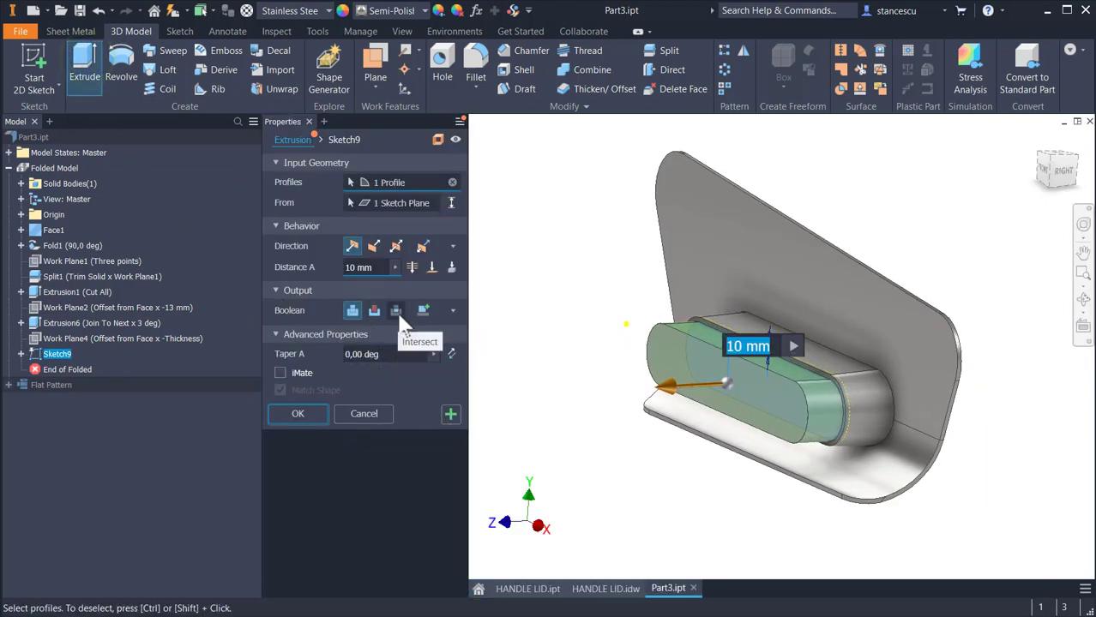
left_click(374, 247)
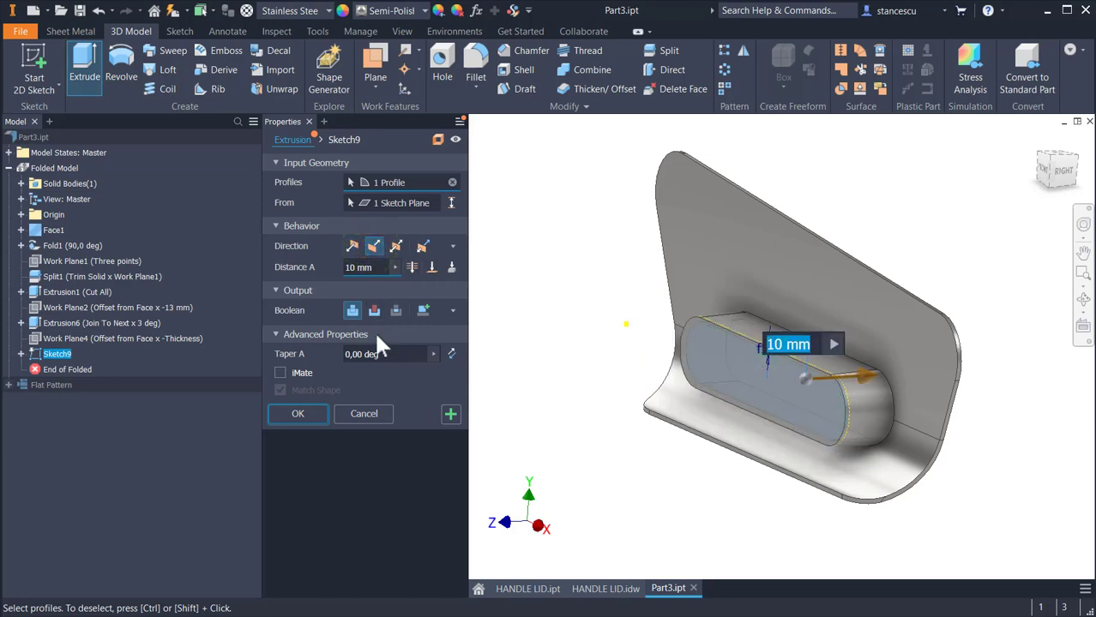
left_click(371, 310)
left_click(413, 268)
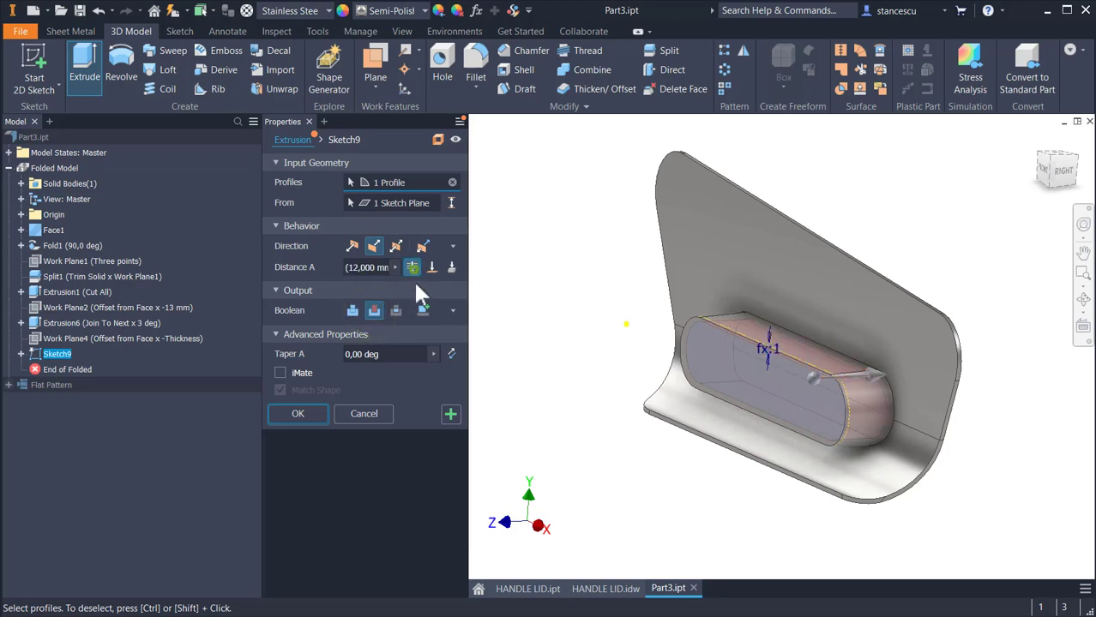
middle_click_drag(900, 210, 507, 367, "shift")
left_click(393, 354)
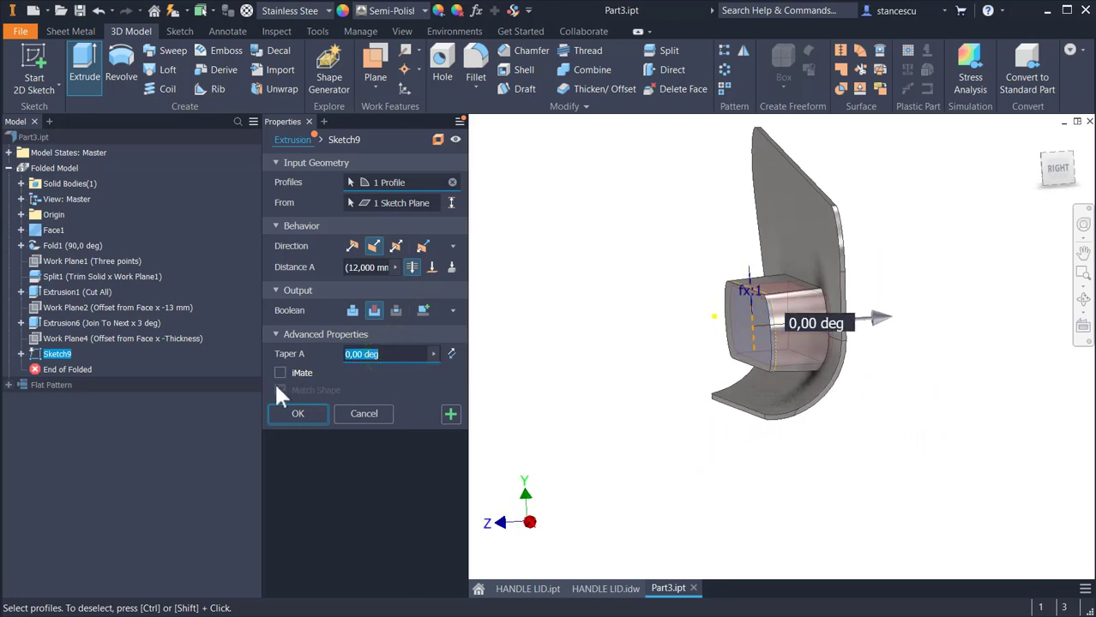
type("3")
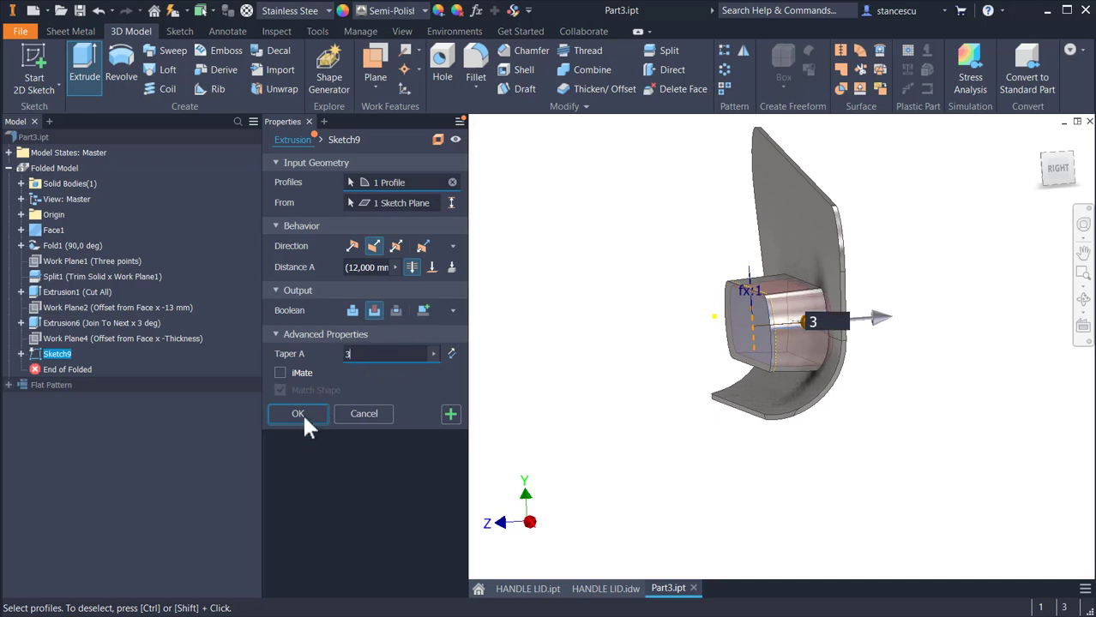
left_click(298, 413)
middle_click_drag(578, 383, 876, 356, "shift")
key("F6")
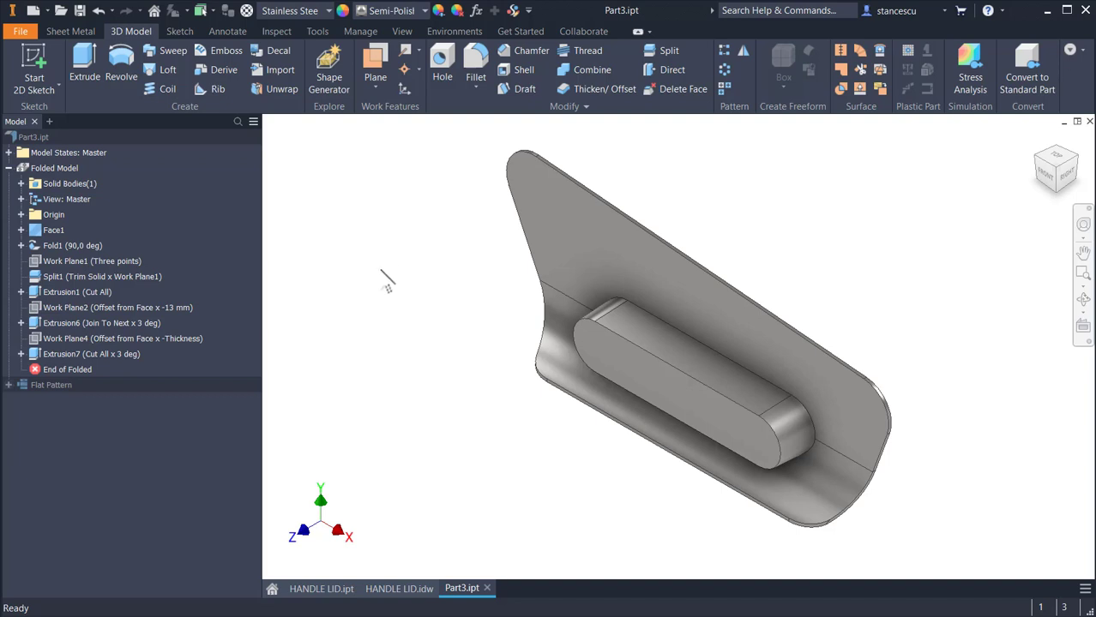
Check the recess corner radii in section A-A of the HANDLE LID.idw drawing, and return to Part3.ipt
left_click(398, 592)
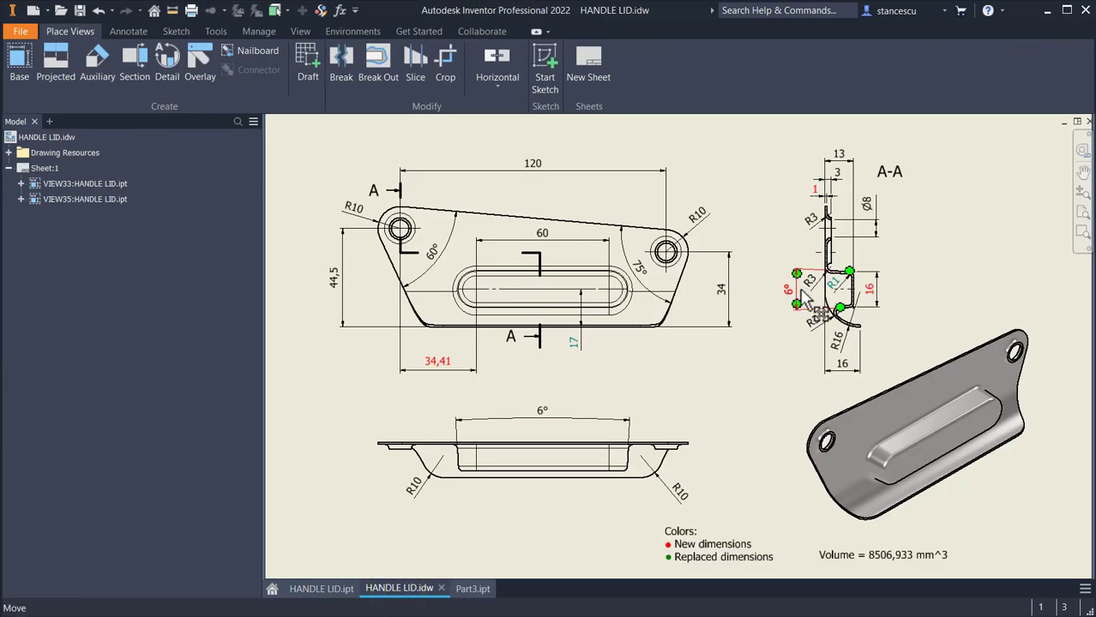
scroll(851, 279, "up", 3)
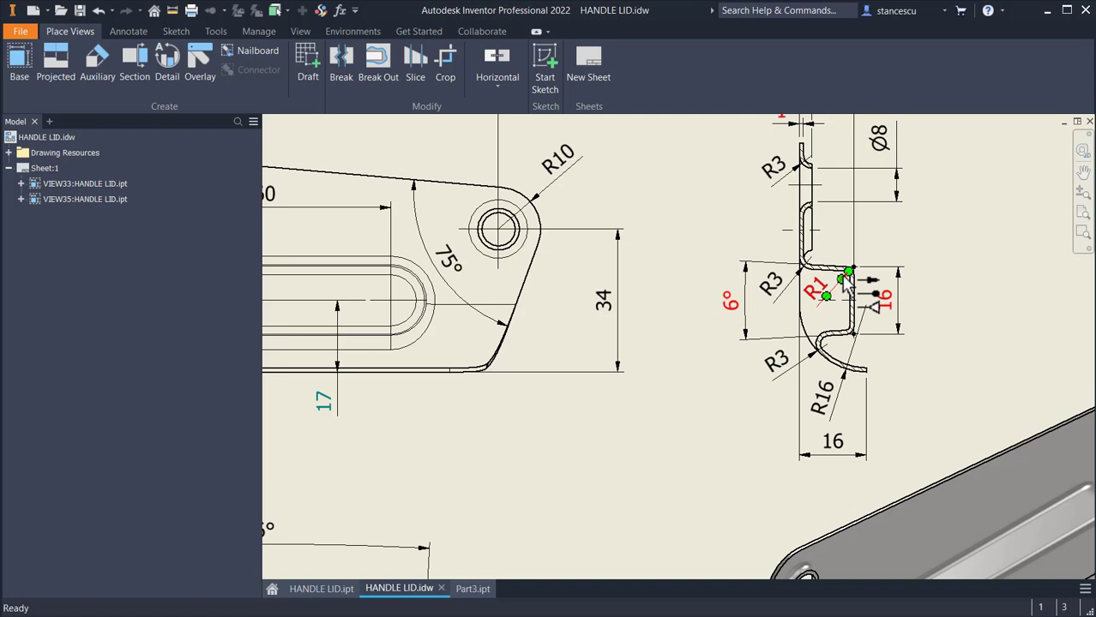
mouse_move(849, 272)
left_mouse_down()
mouse_move(808, 274)
mouse_move(858, 285)
mouse_move(843, 276)
left_mouse_up()
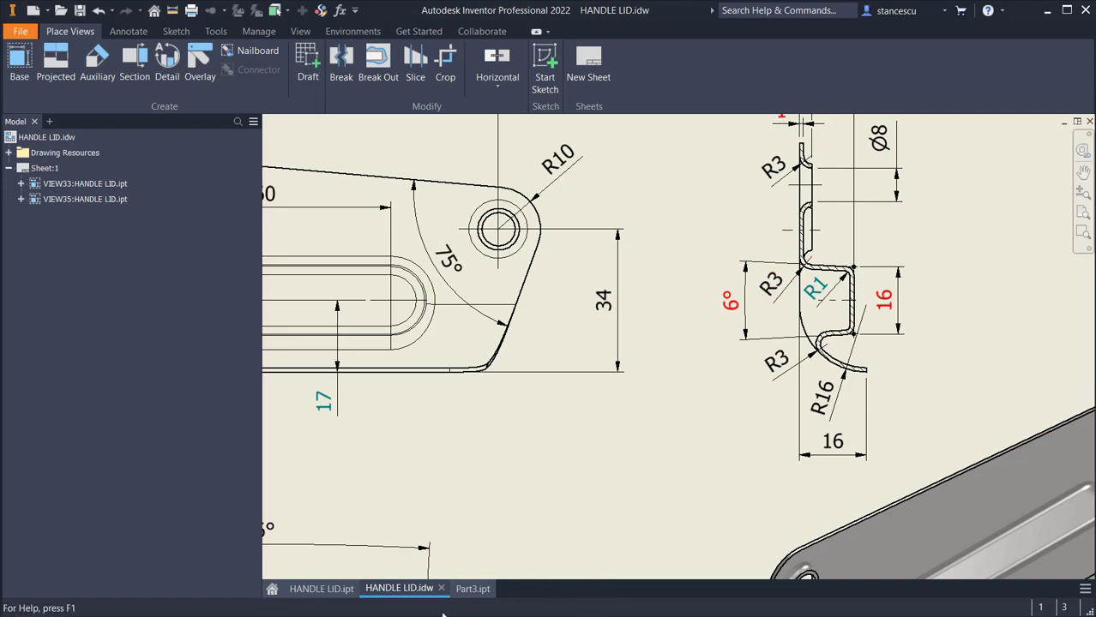
left_click(461, 591)
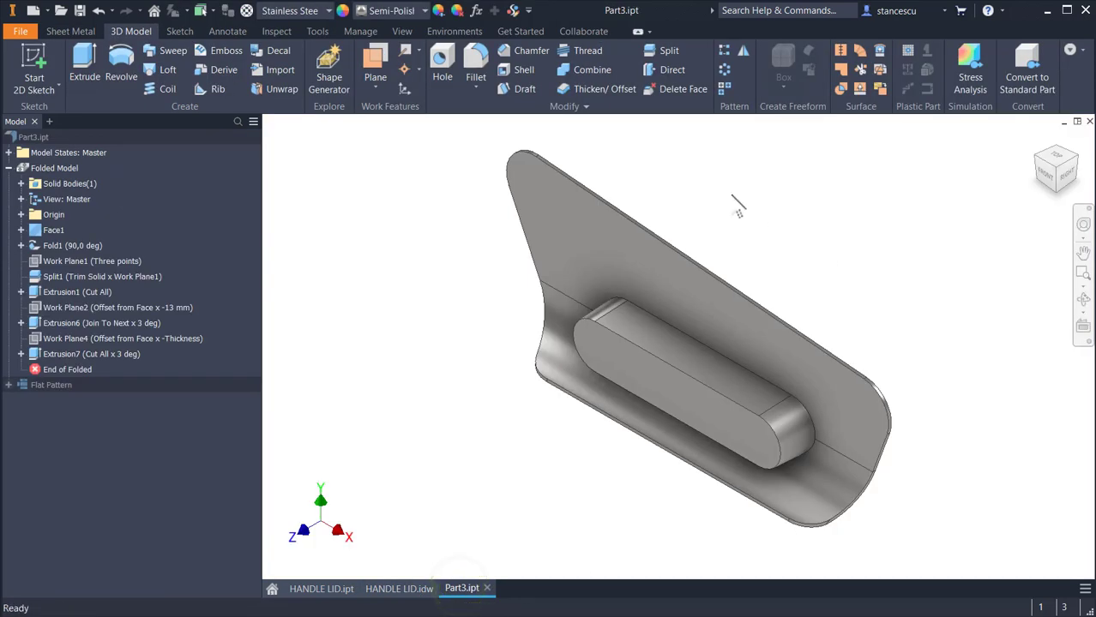
left_click(683, 331)
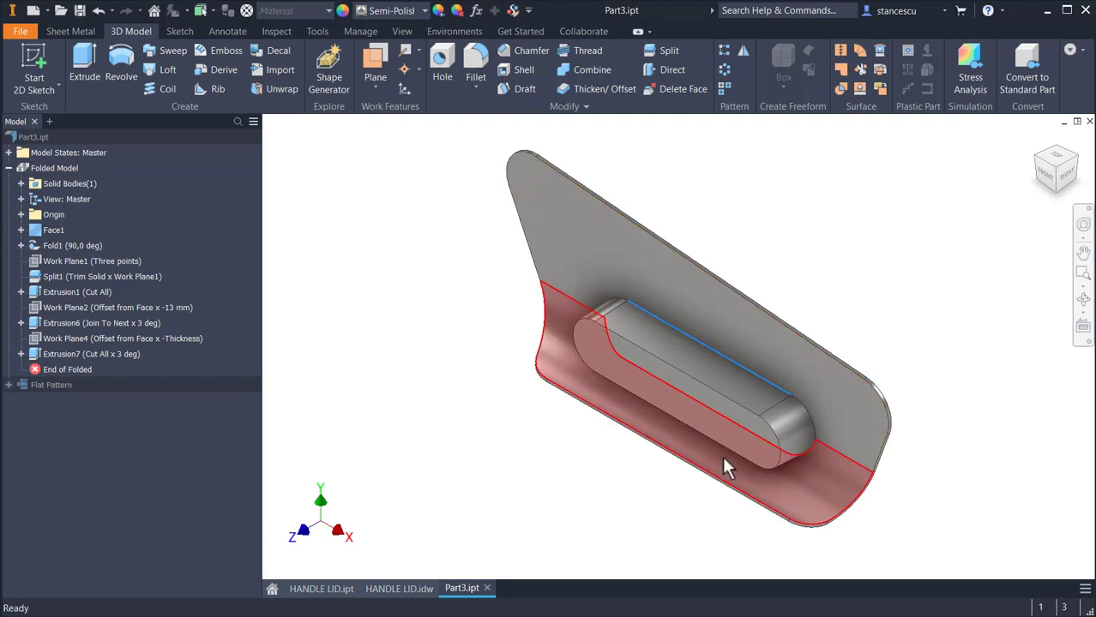
left_click(795, 196)
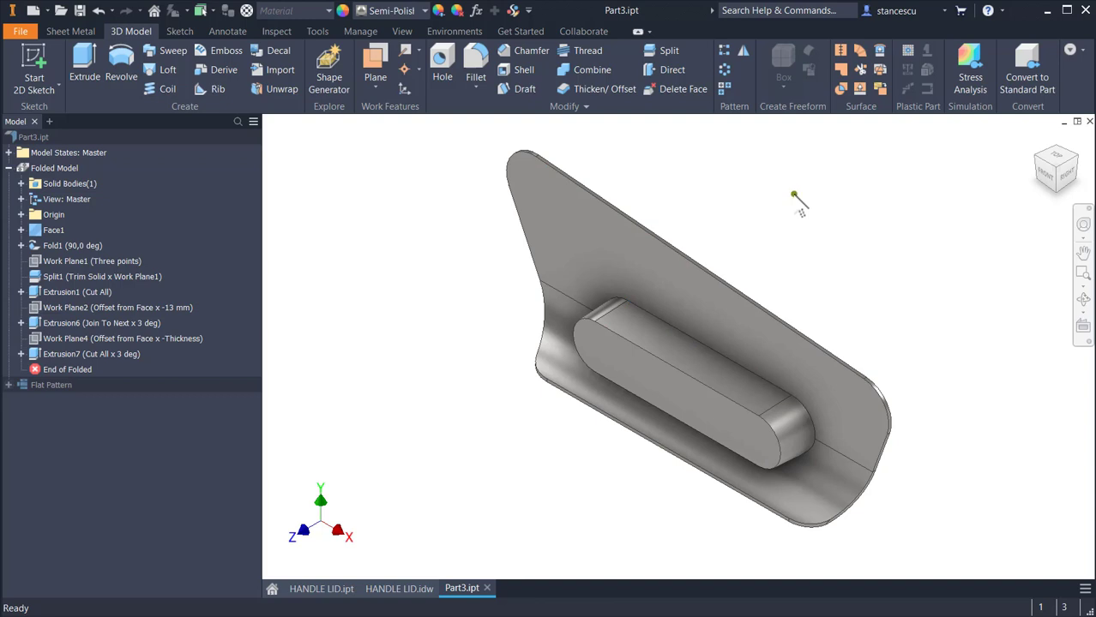
Fillet the inner floor edge loop of the hollow recess with a 1 mm radius, keeping the Fillet command active
left_click(477, 74)
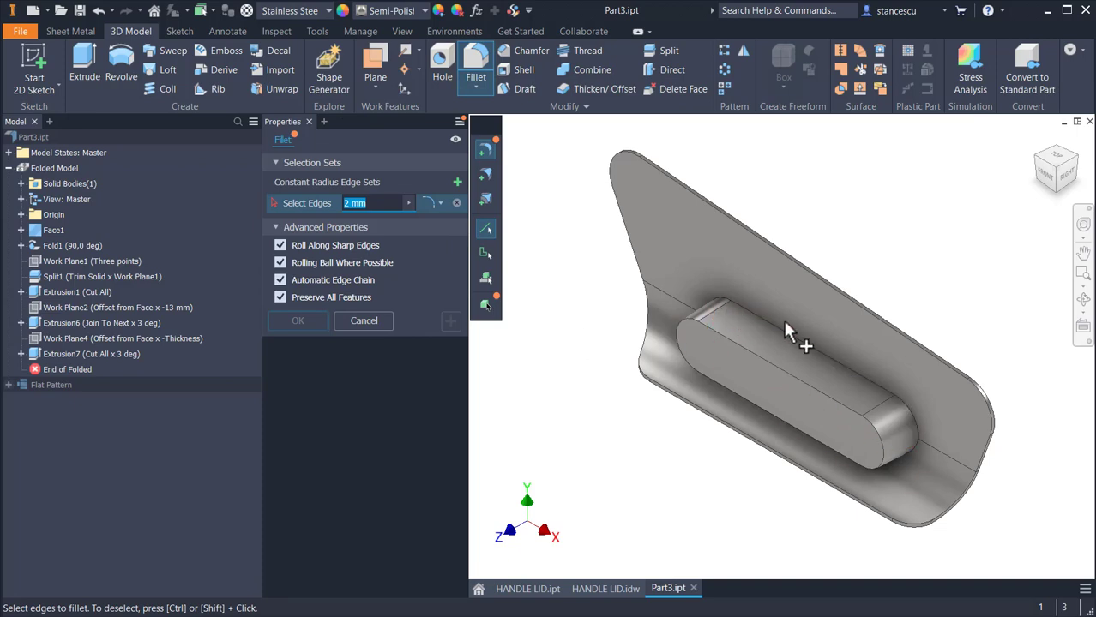
middle_click_drag(855, 250, 802, 376, "shift")
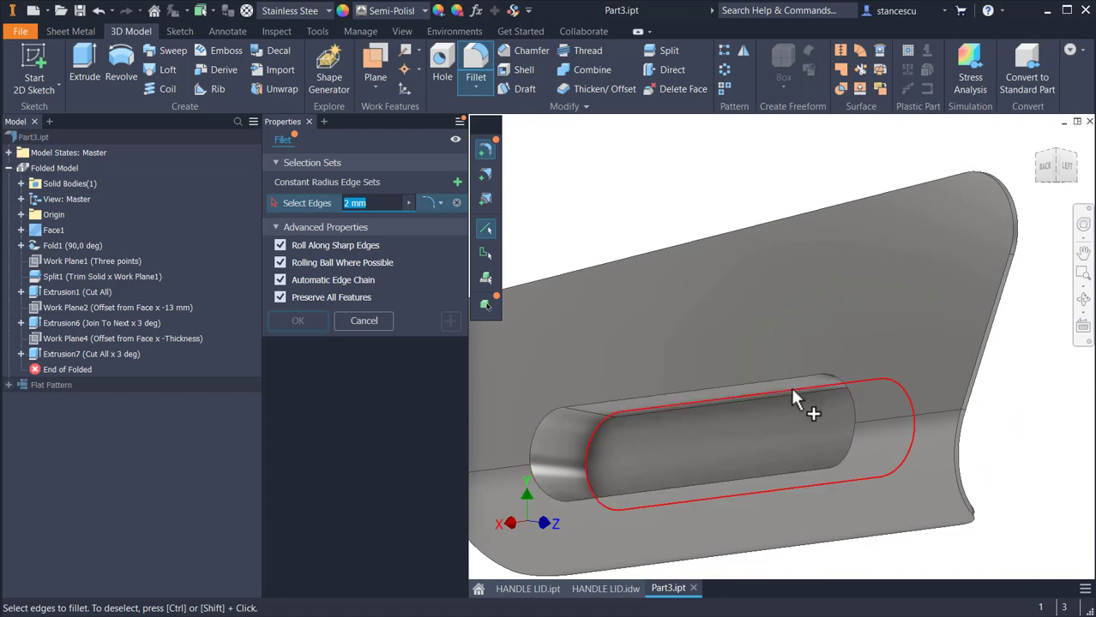
left_click(674, 413)
type("1")
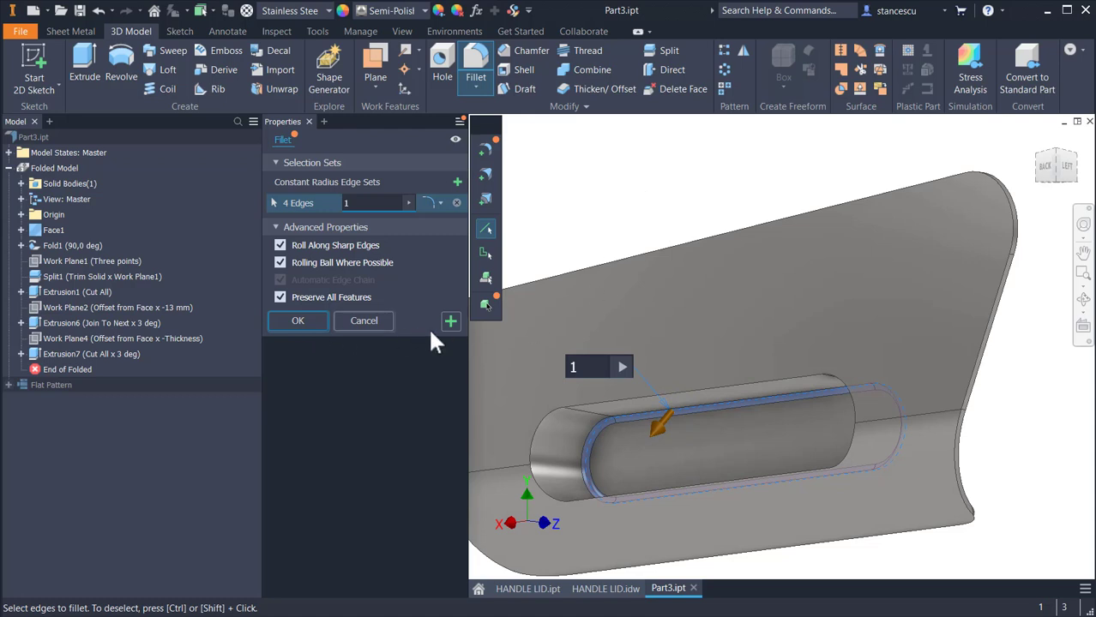
left_click(451, 321)
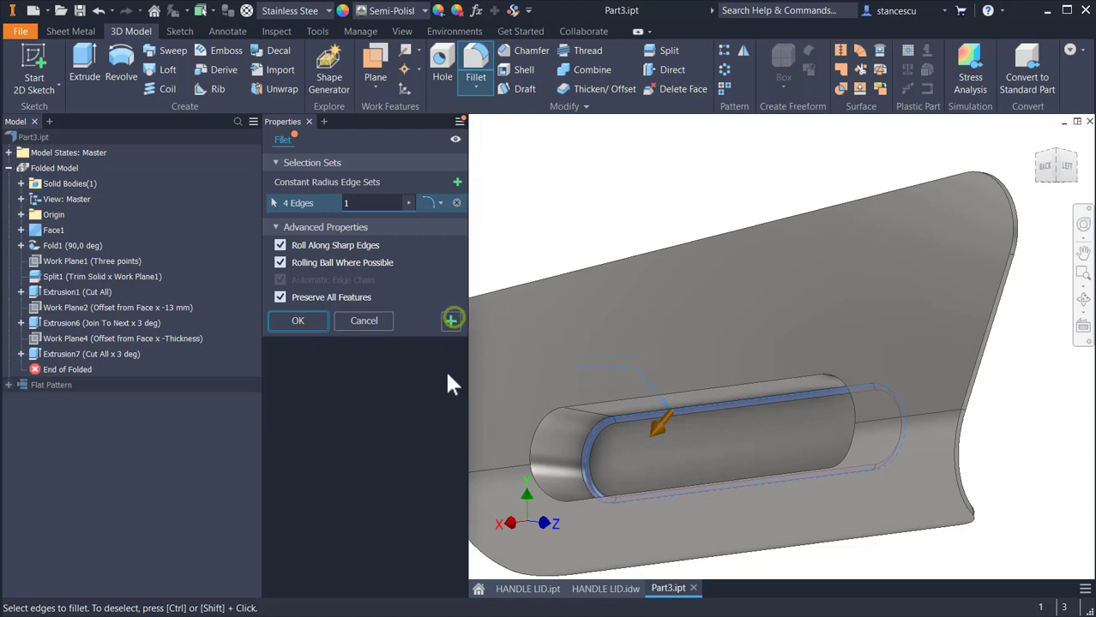
Fillet the outer edge loop of the recess's raised face with a radius of 1+Thickness
middle_click_drag(619, 396, 800, 383, "shift")
left_click(806, 388)
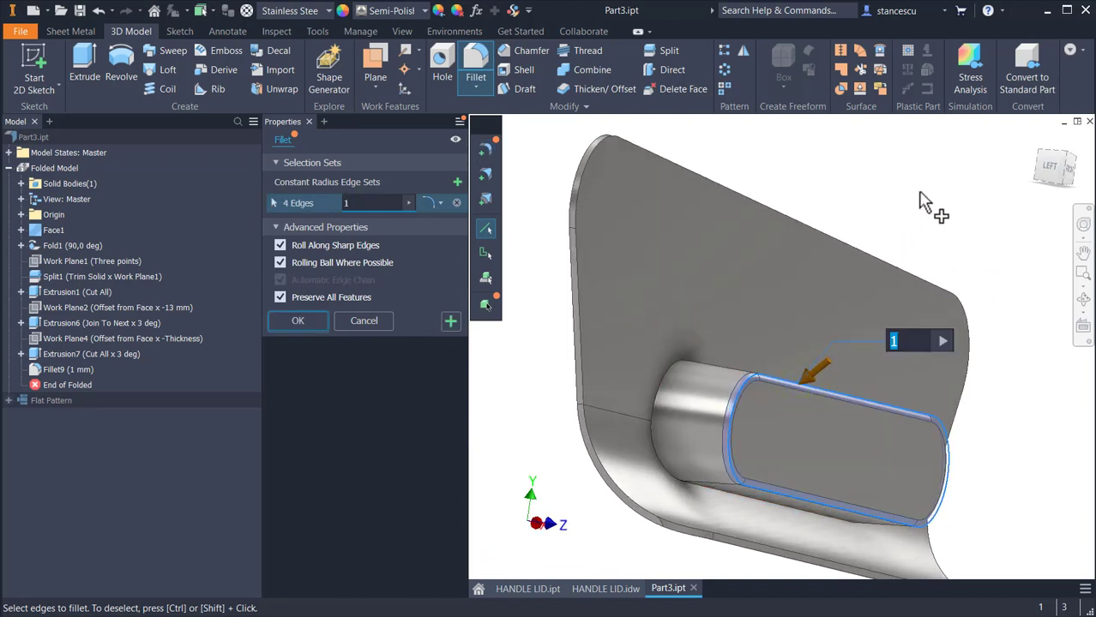
key("Right")
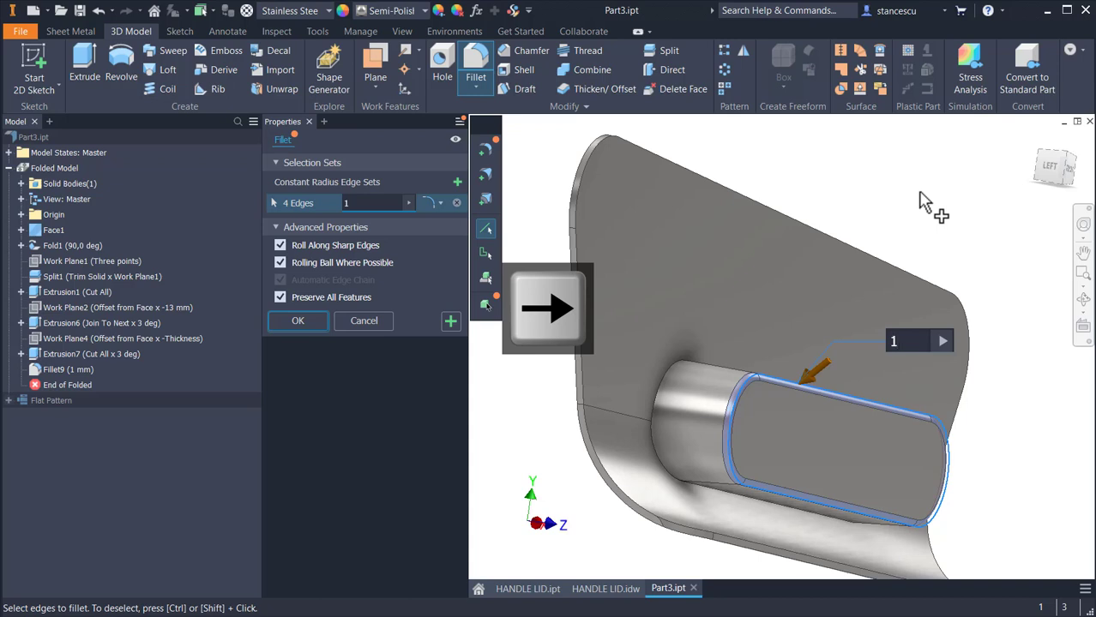
type("+")
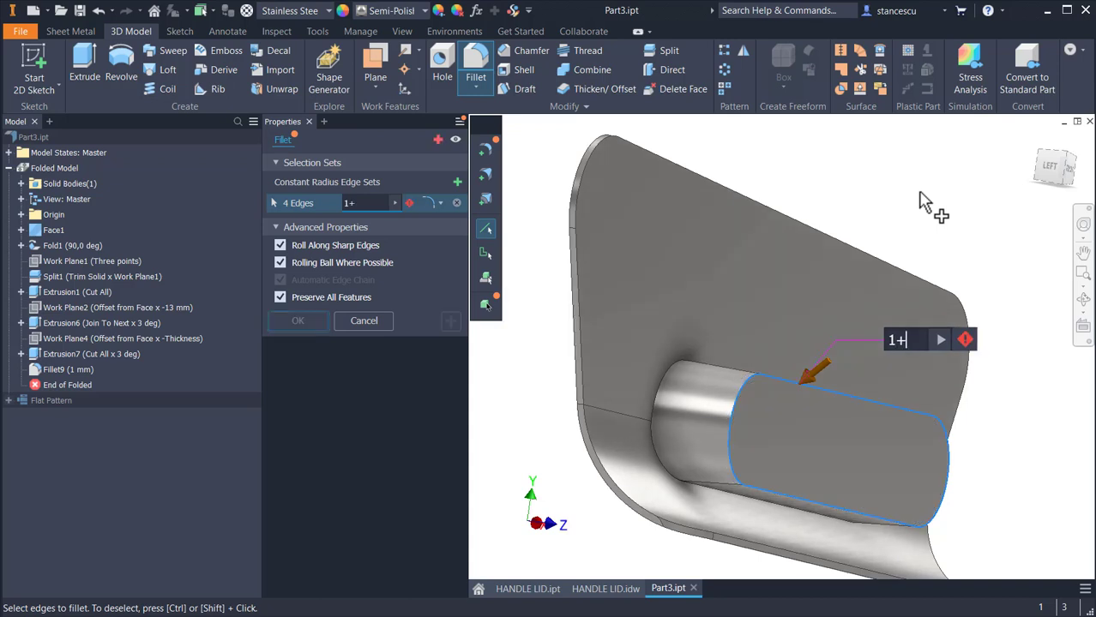
type("Thickne")
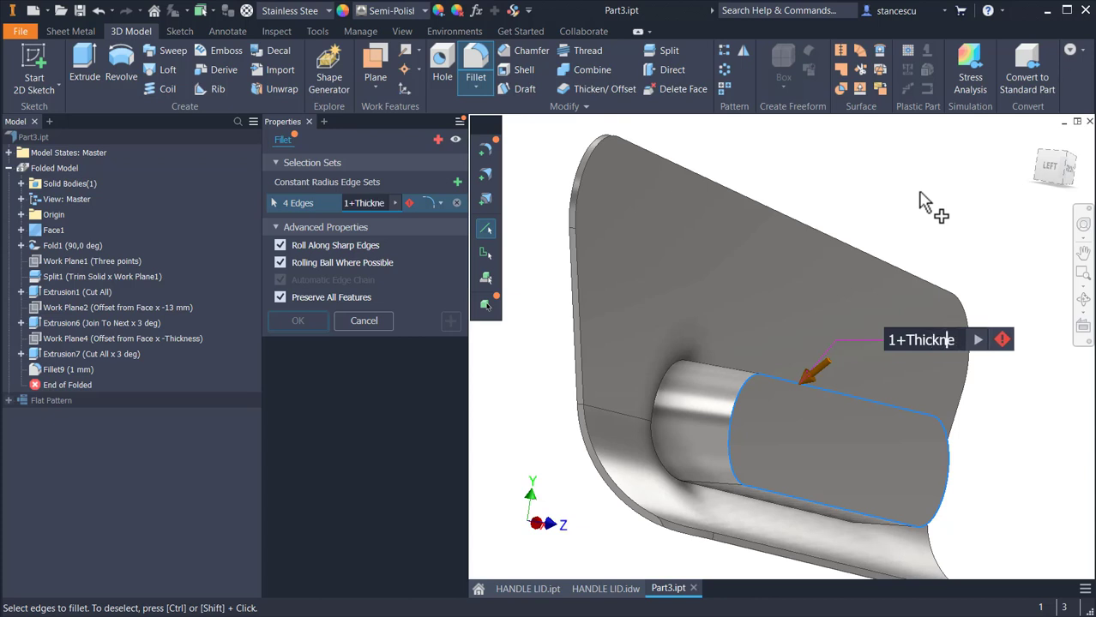
type("ss")
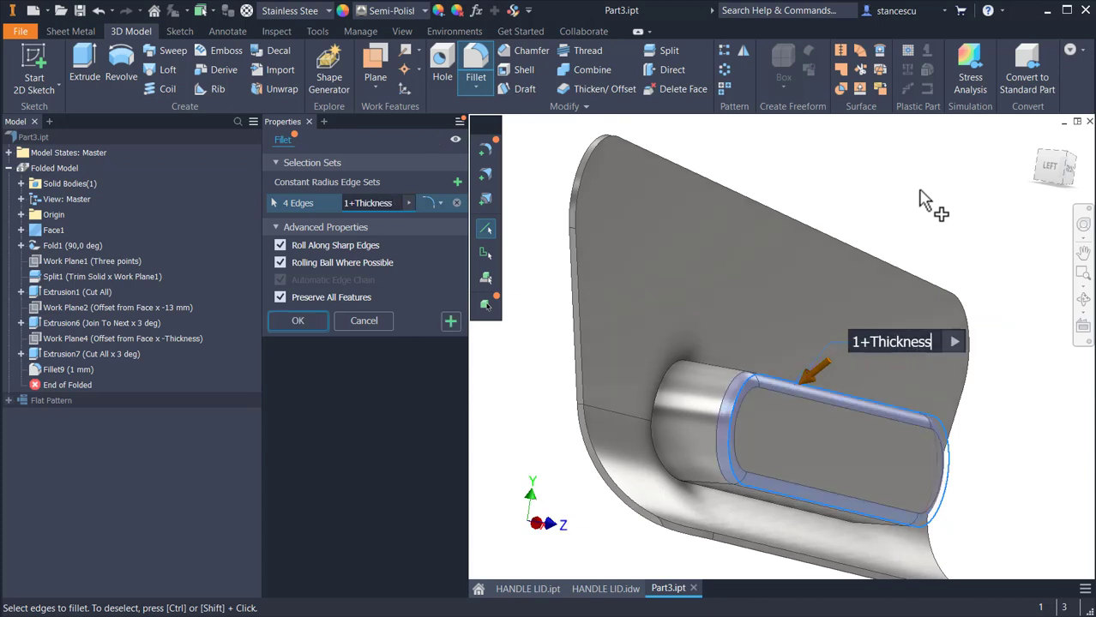
left_click(451, 323)
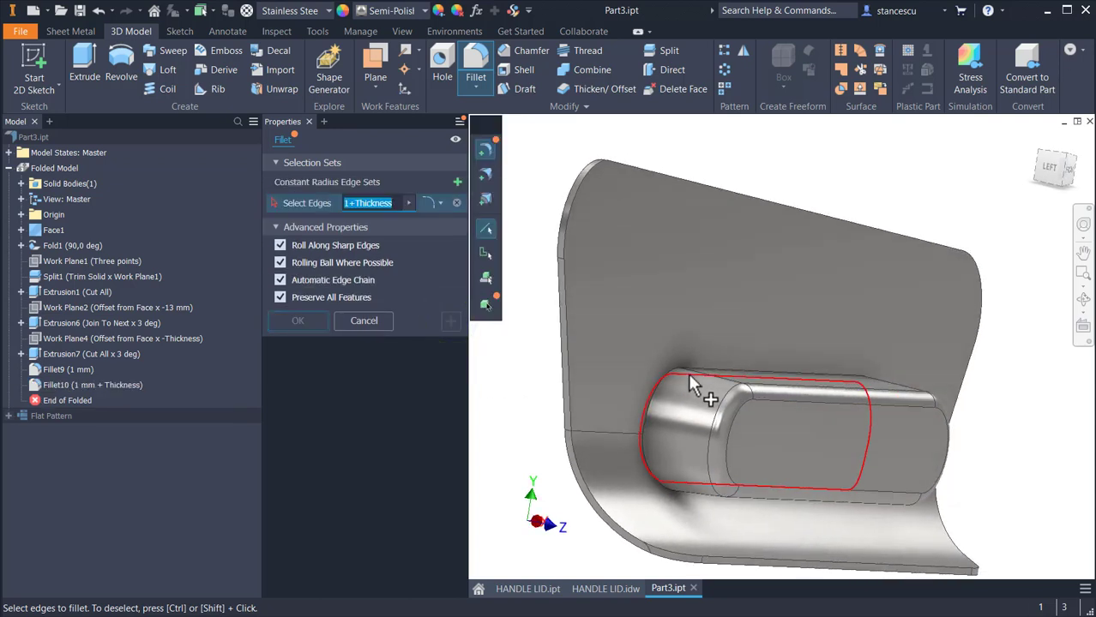
Fillet the outer edge loop where the raised recess meets the lid with a radius of 3-Thickness
left_click(720, 374)
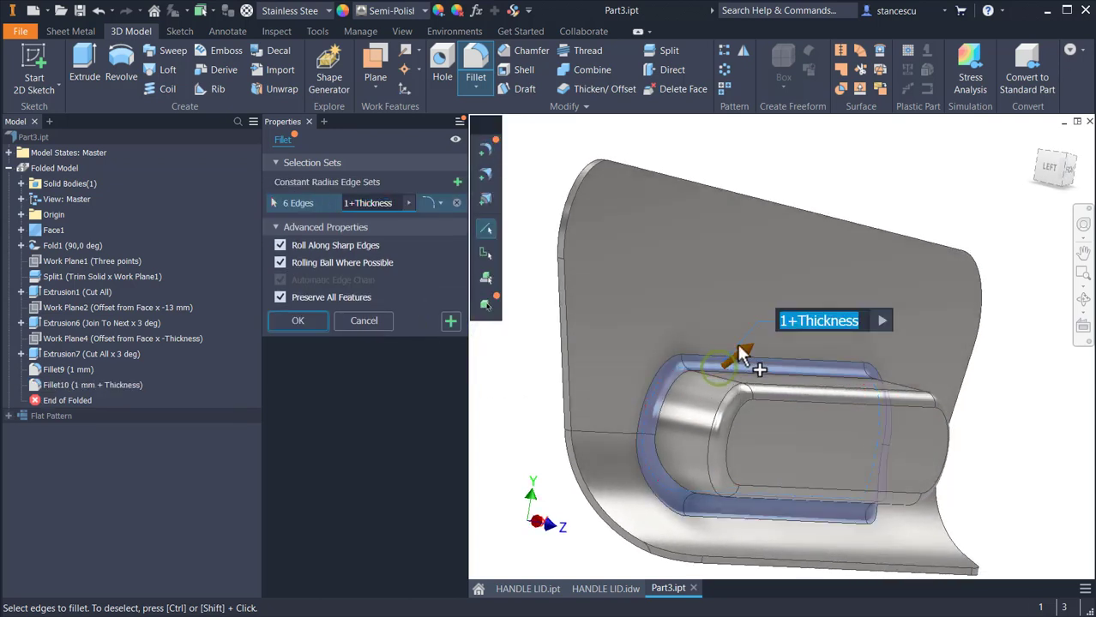
left_click(796, 320)
double_click(796, 320)
left_click(796, 320)
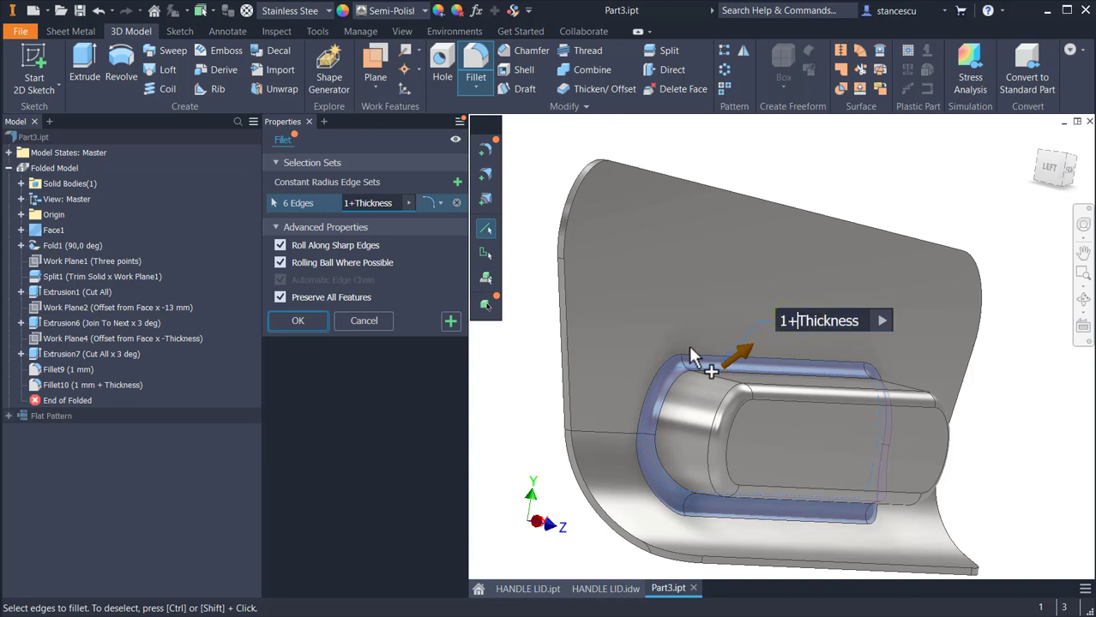
key("BackSpace")
key("BackSpace")
type("3-")
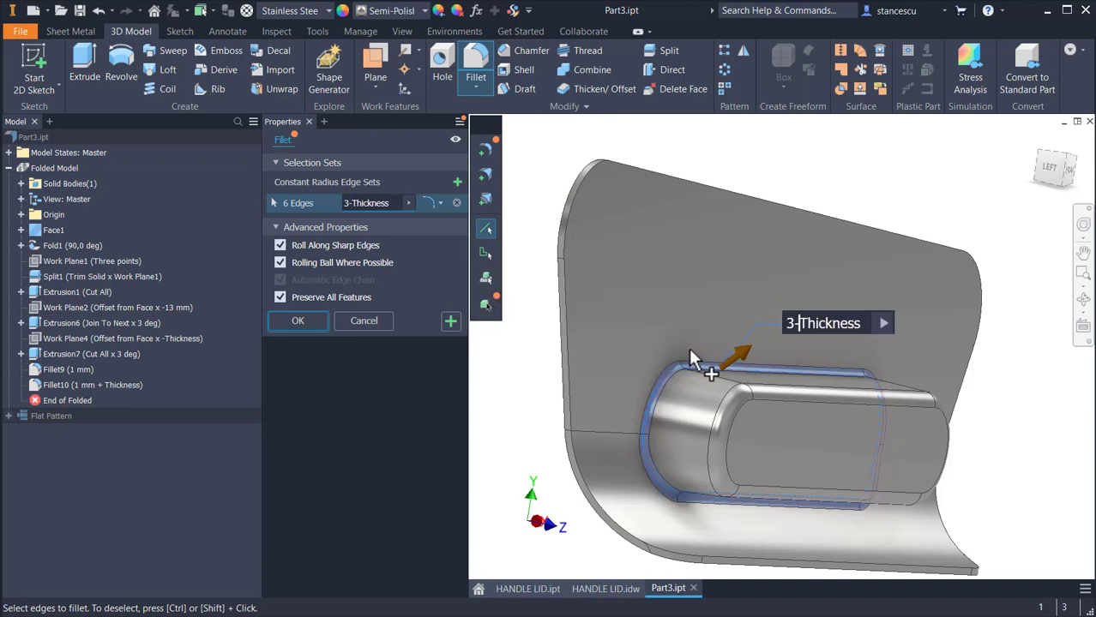
left_click(450, 321)
Fillet the recess's opening edge loop on the lid's back with a 3 mm radius and finish the Fillet command
scroll(772, 467, "up", 3)
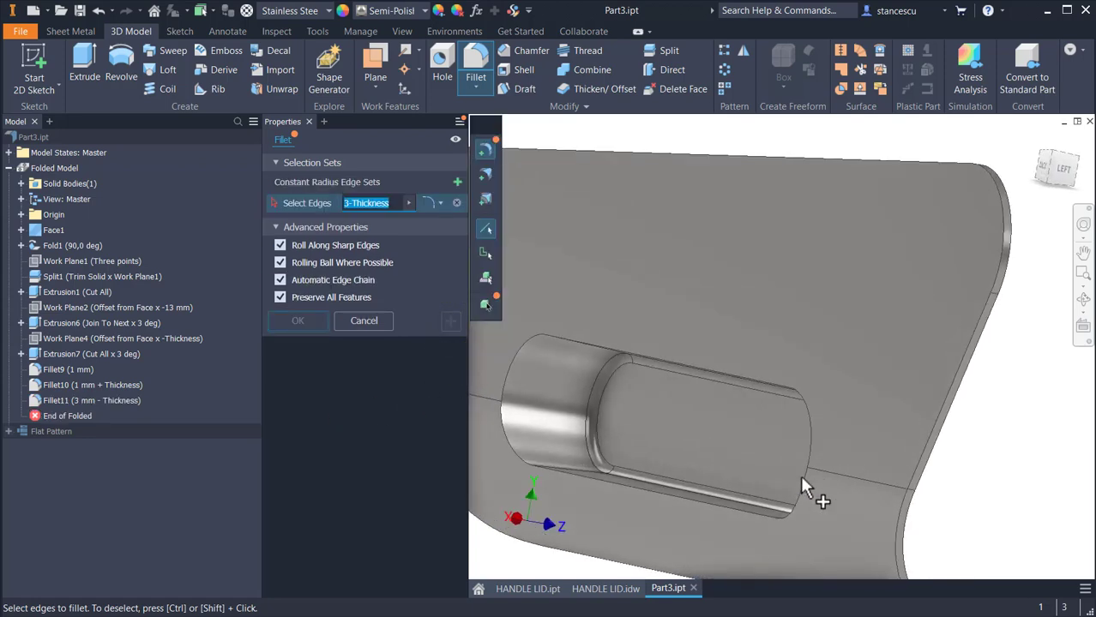
left_click(742, 375)
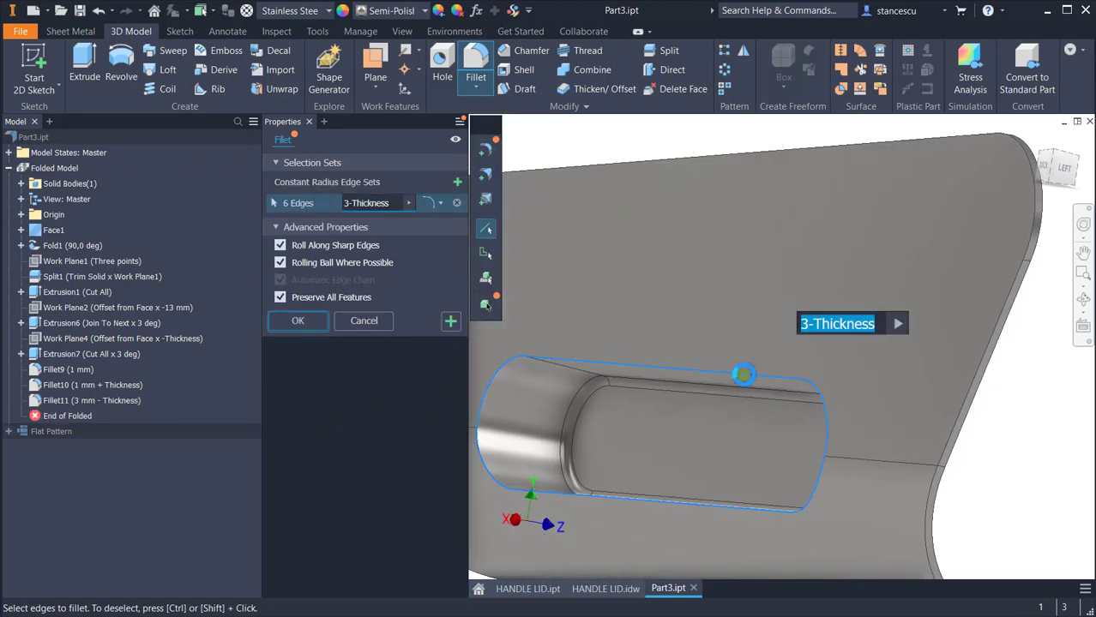
type("3")
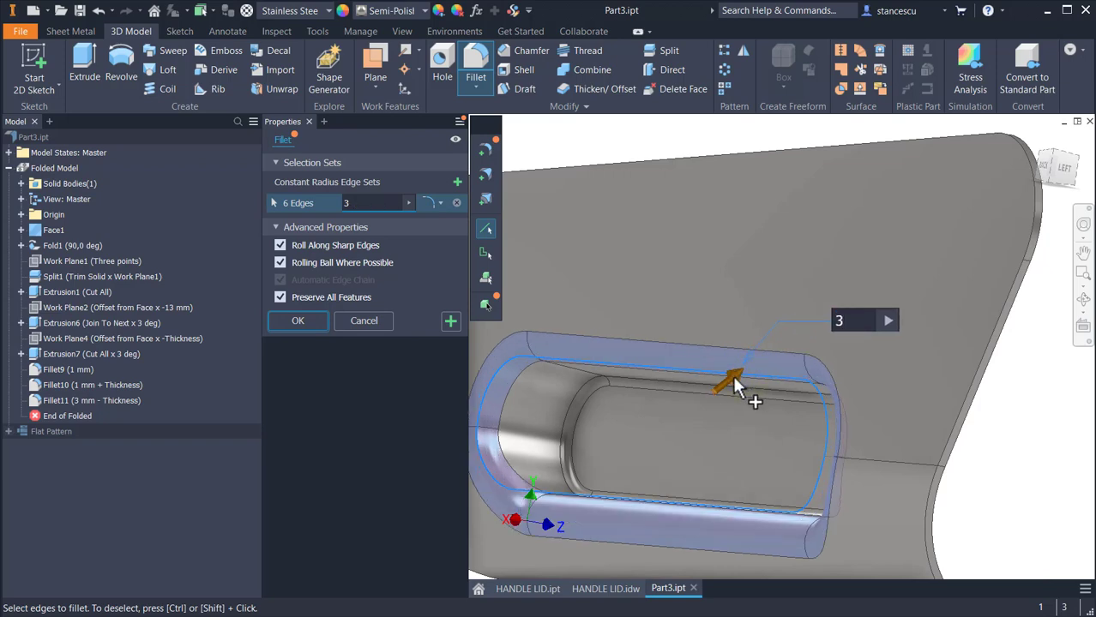
left_click(302, 327)
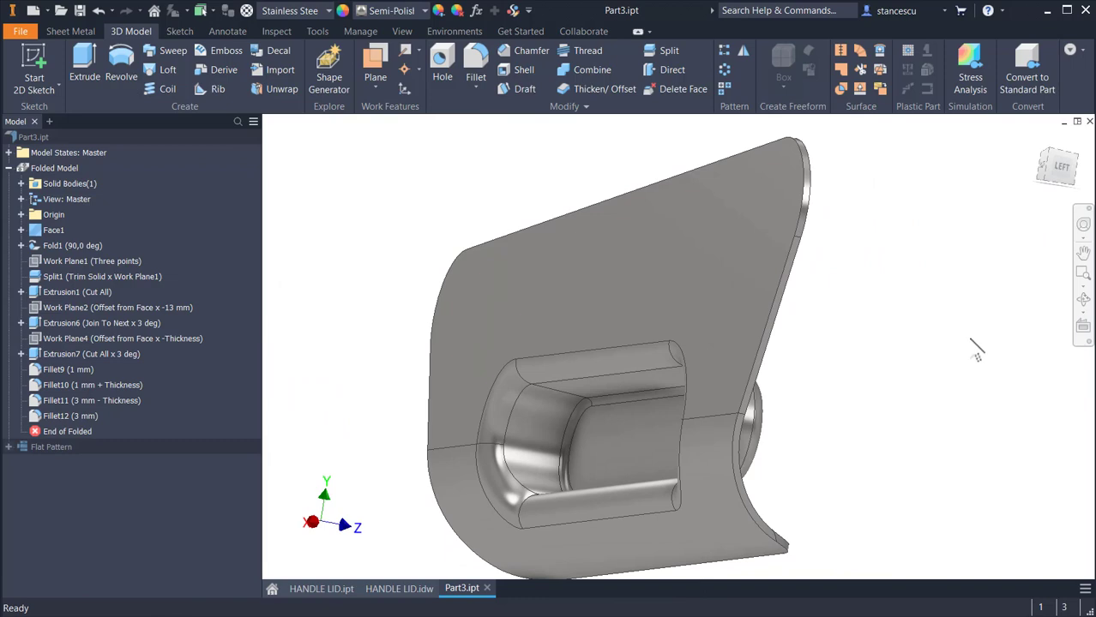
middle_click_drag(970, 339, 983, 318, "shift")
key("F6")
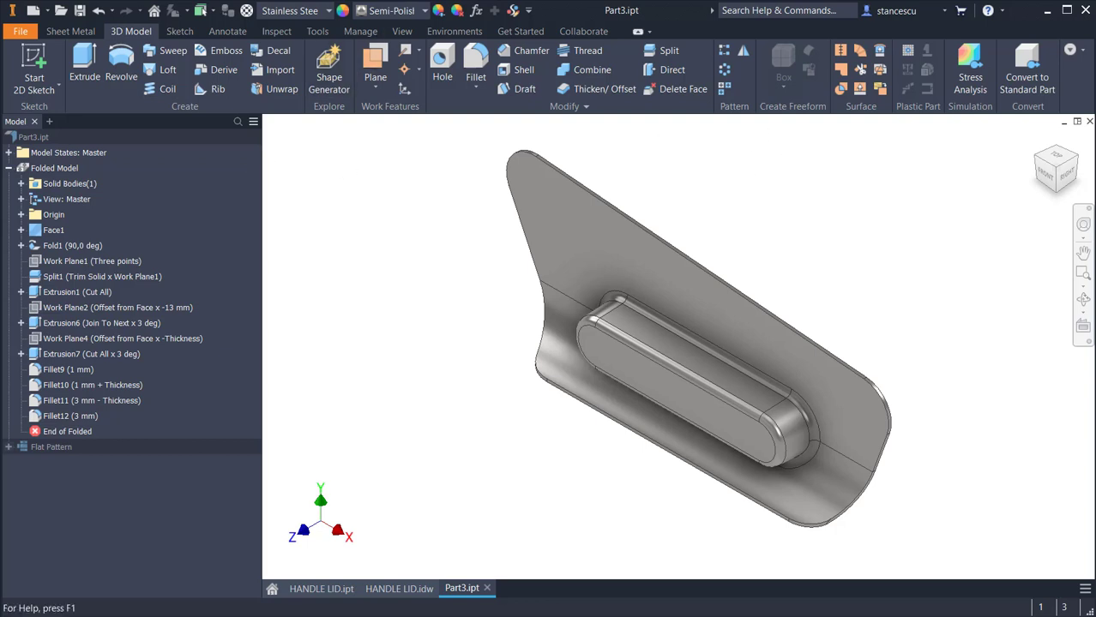
left_click(441, 507)
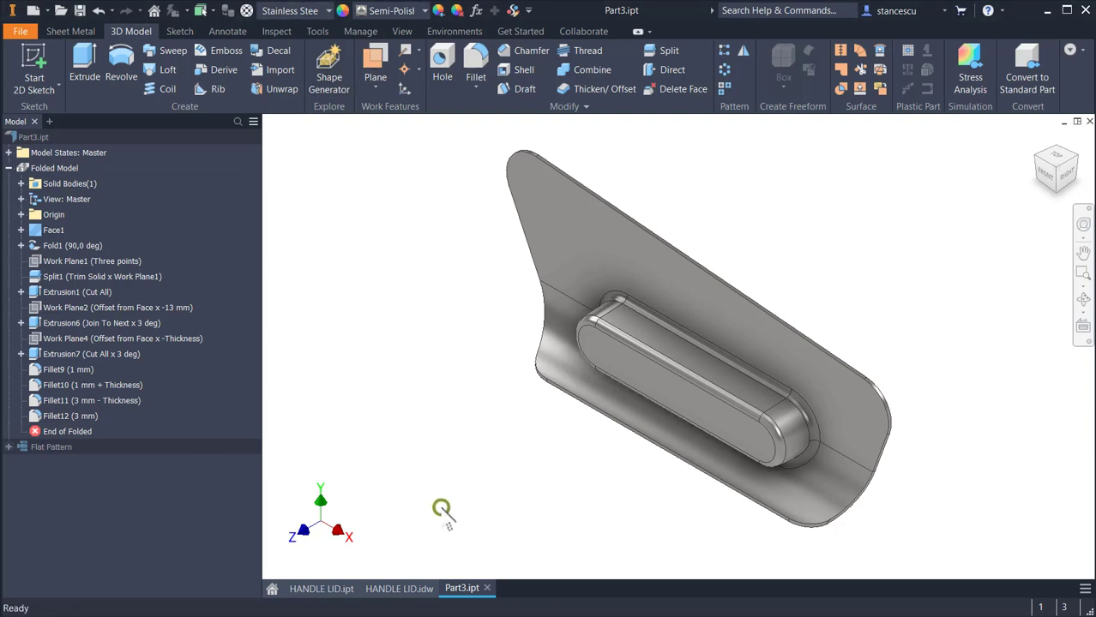
Examine the flanged corner holes in the HANDLE LID.idw drawing, comparing their section A-A dimensions with the front view positions
left_click(420, 591)
scroll(657, 301, "up", 2)
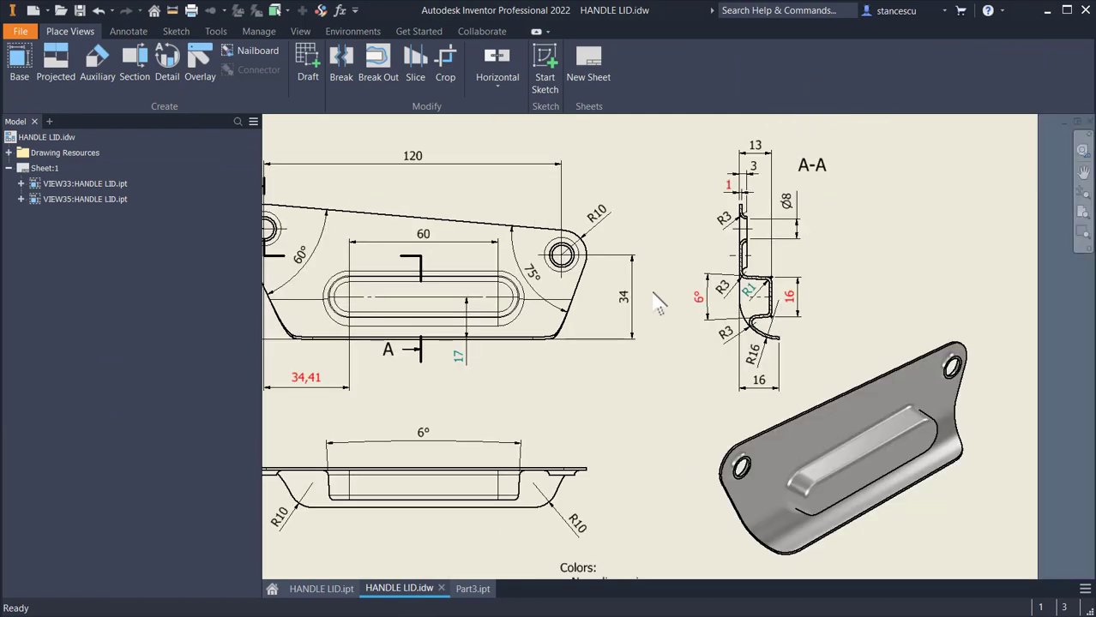
scroll(758, 227, "down", 2)
left_click(756, 225)
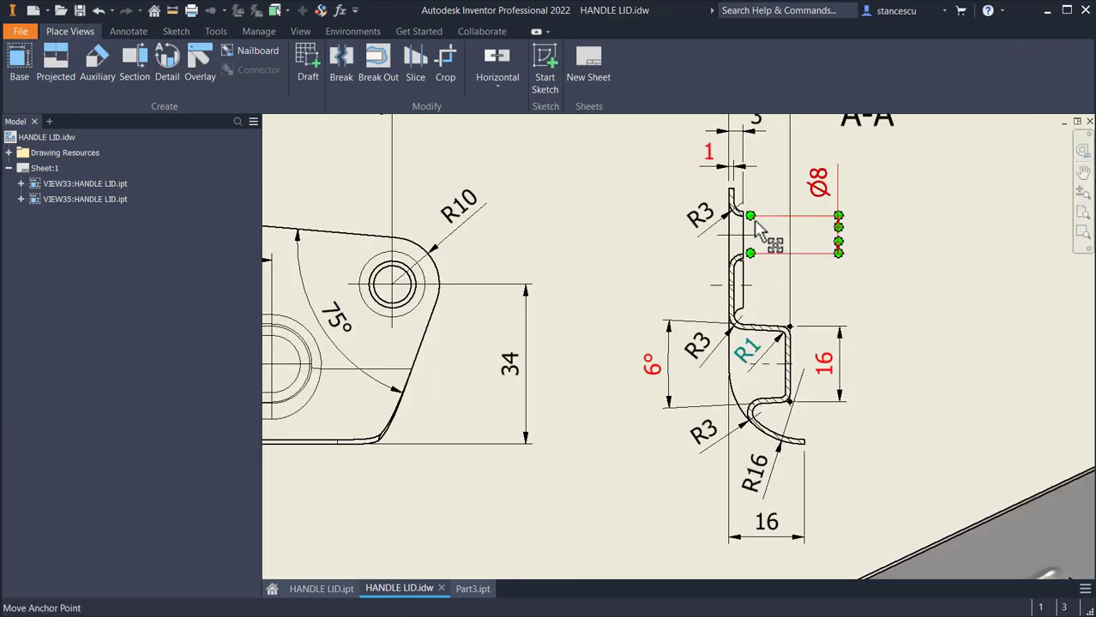
key("Escape")
scroll(658, 307, "up", 2)
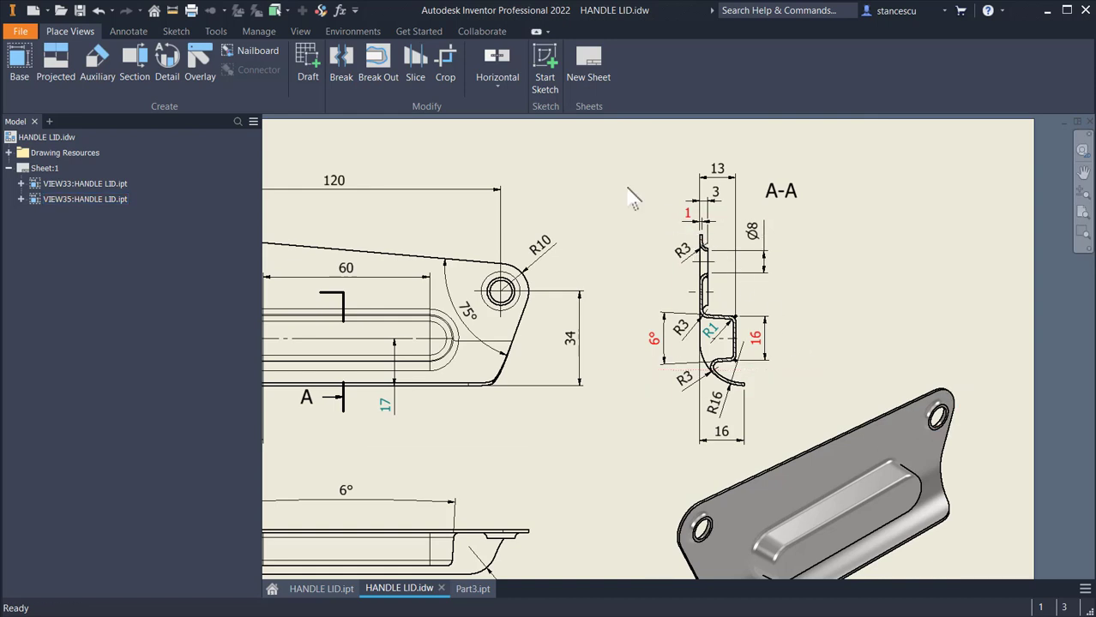
scroll(686, 198, "down", 3)
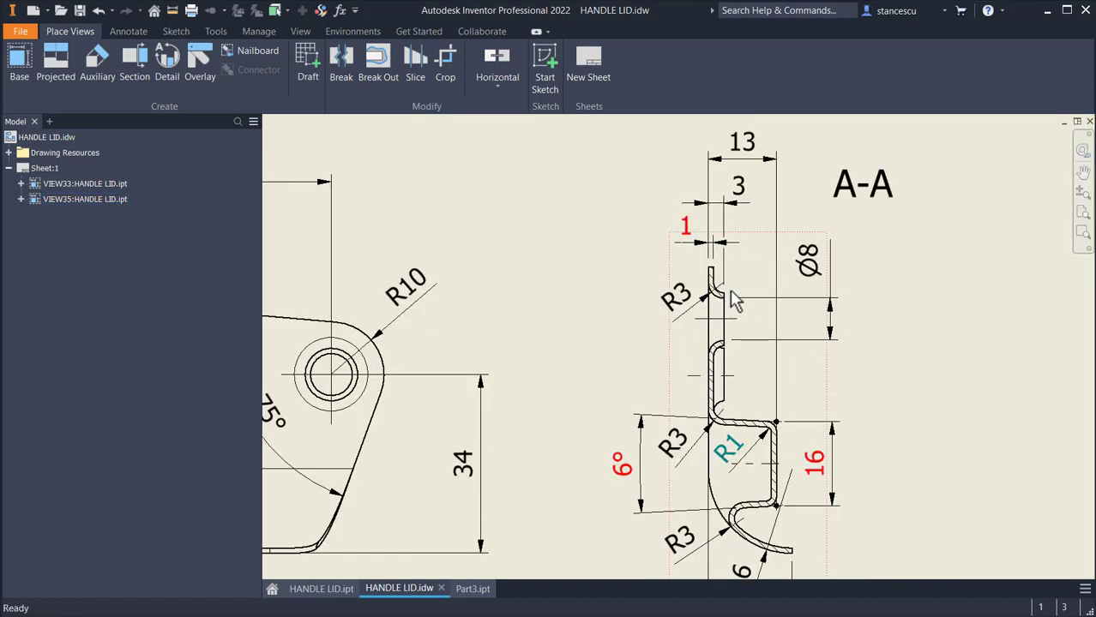
scroll(605, 365, "up", 2)
mouse_move(603, 352)
middle_mouse_down()
mouse_move(900, 326)
mouse_move(831, 325)
middle_mouse_up()
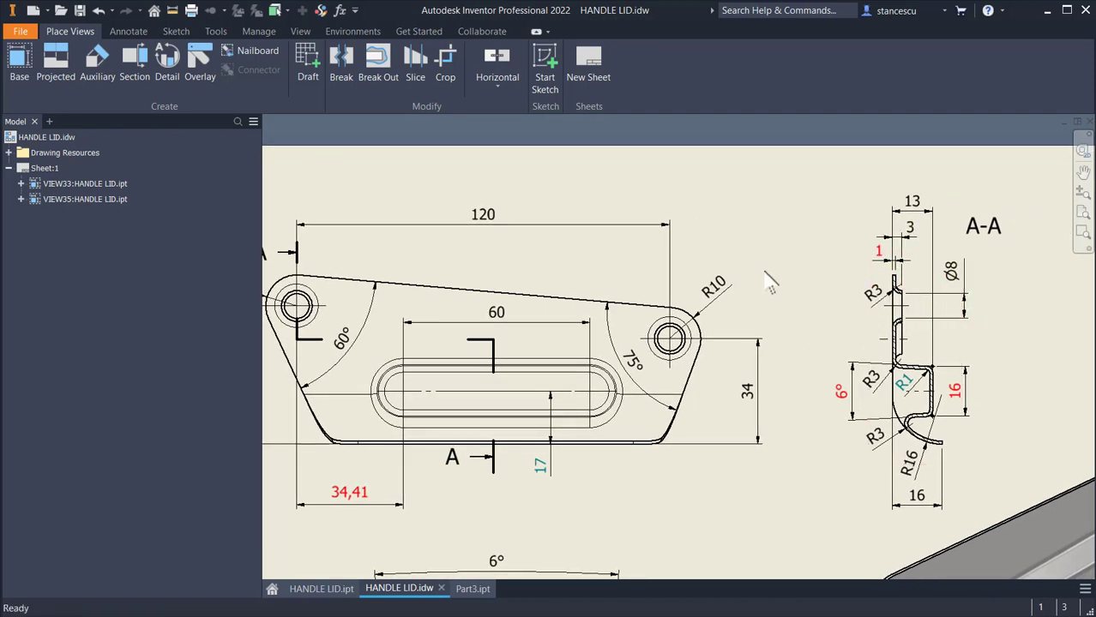
scroll(931, 287, "down", 3)
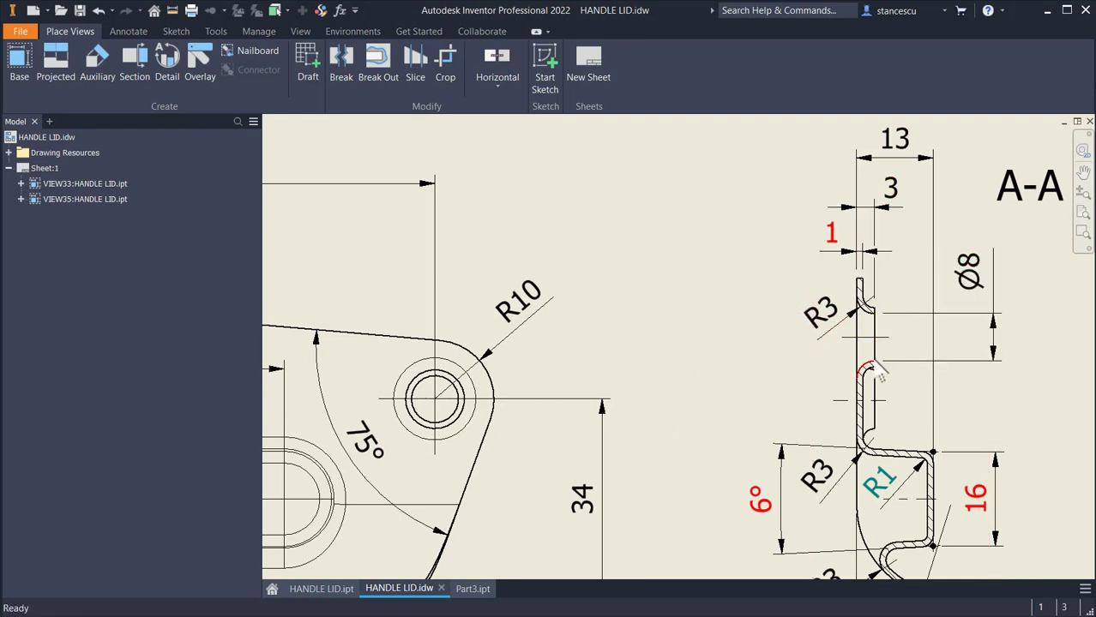
scroll(693, 329, "down", 2)
middle_click_drag(563, 321, 789, 265)
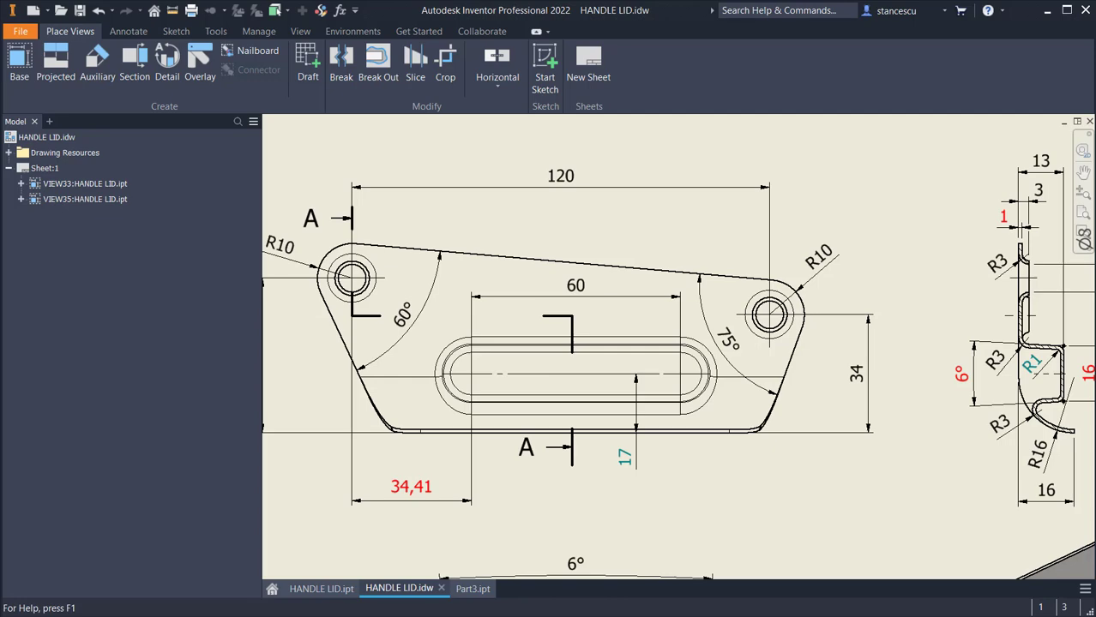
In Part3.ipt, sketch on the lid's flat outer face a circle centred on the upper corner's arc centre, with diameter 8+2*Thickness
left_click(472, 589)
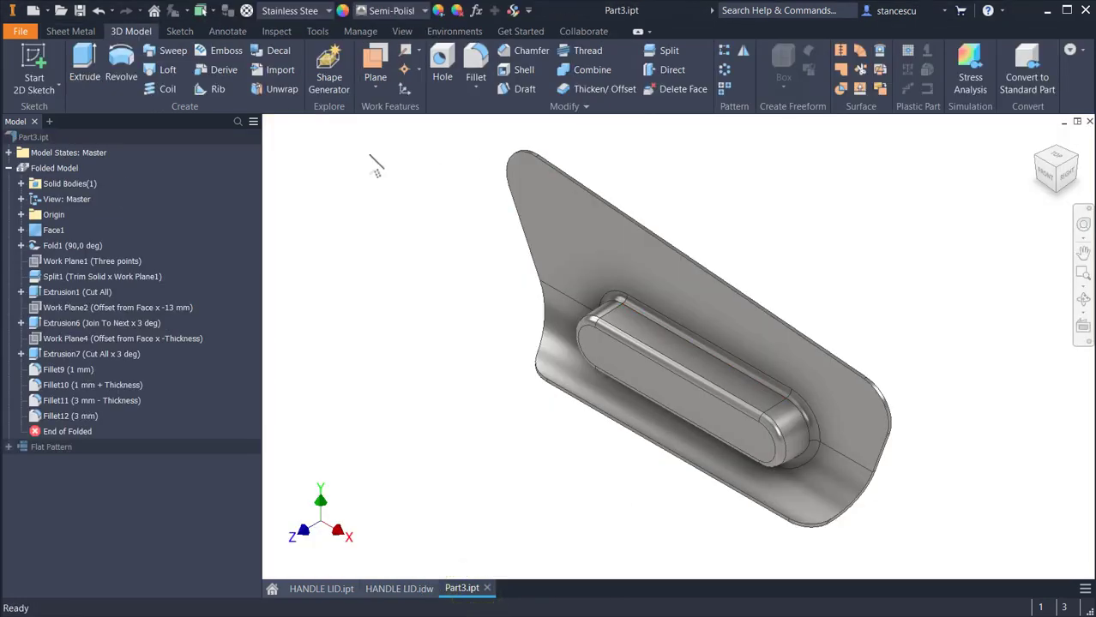
left_click(570, 207)
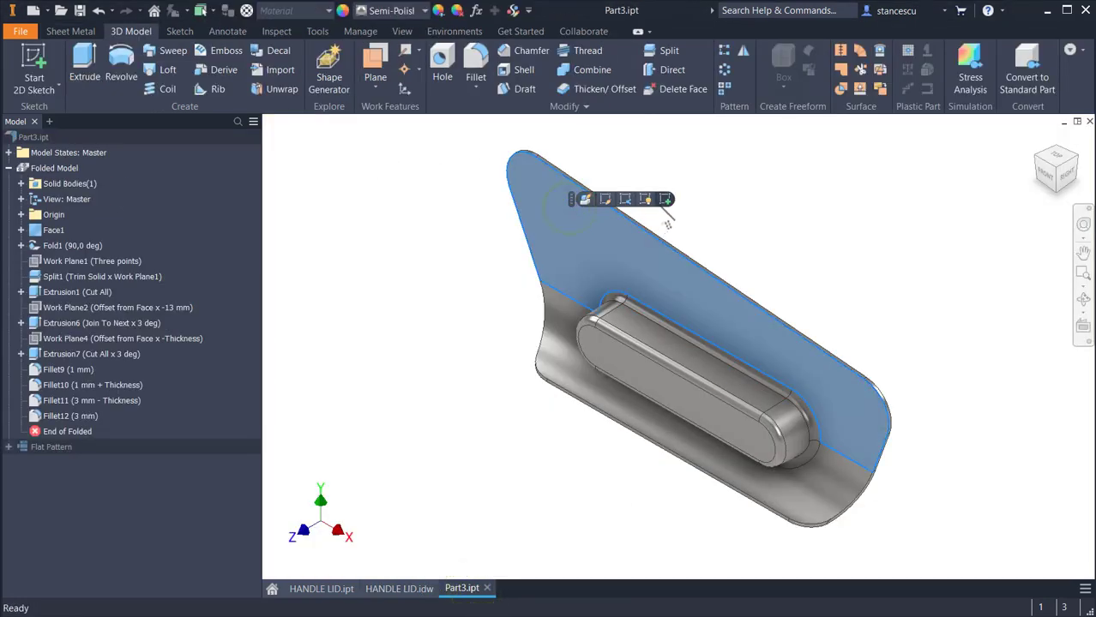
left_click(668, 200)
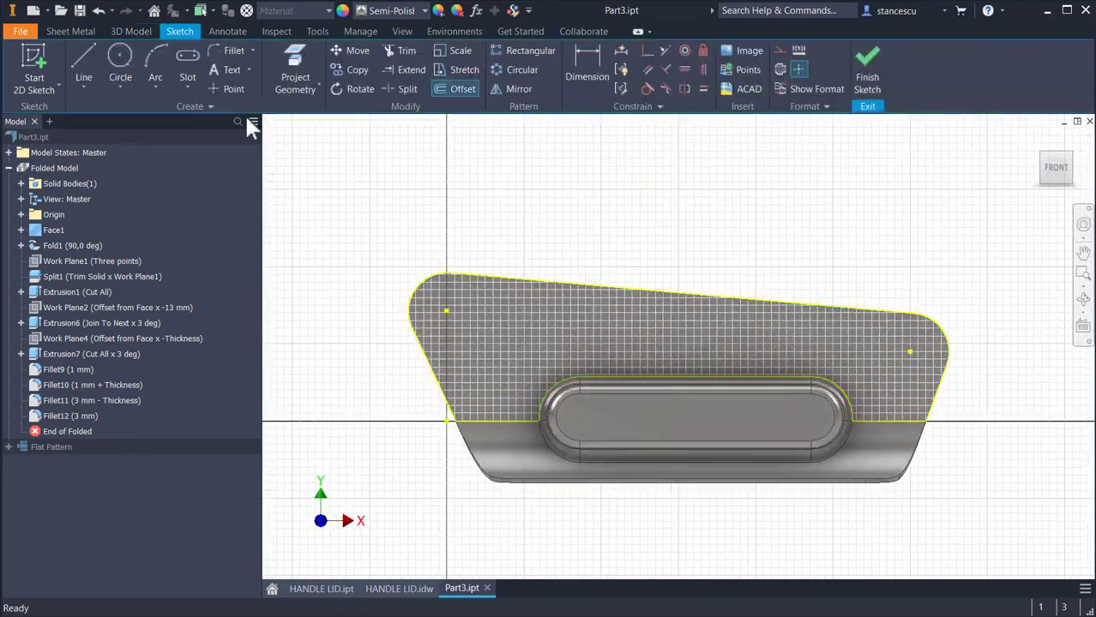
left_click(119, 55)
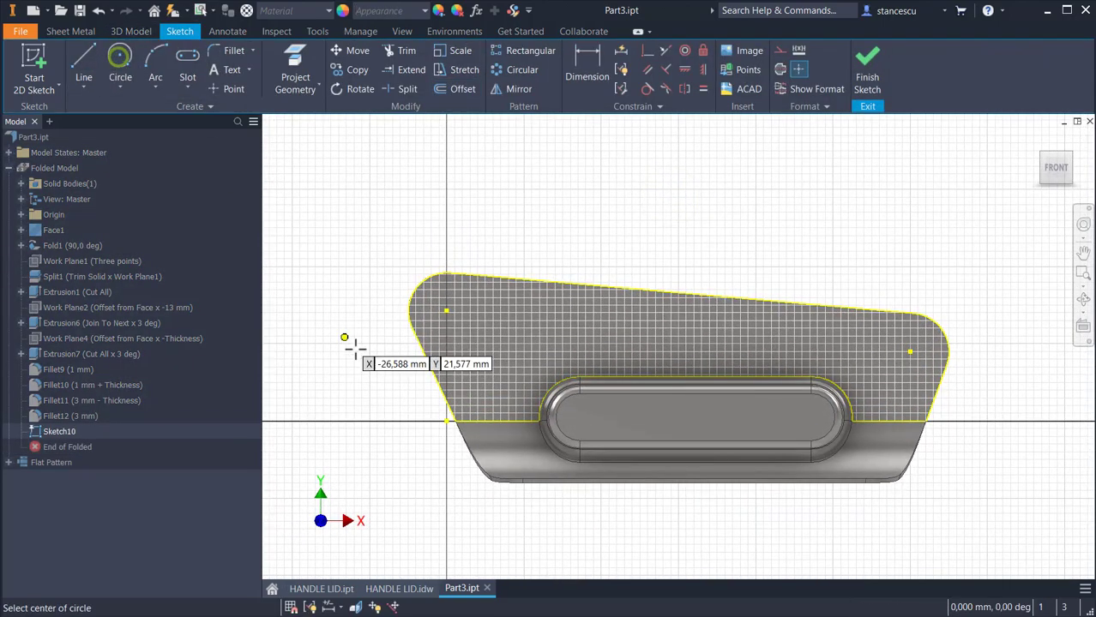
left_click(446, 311)
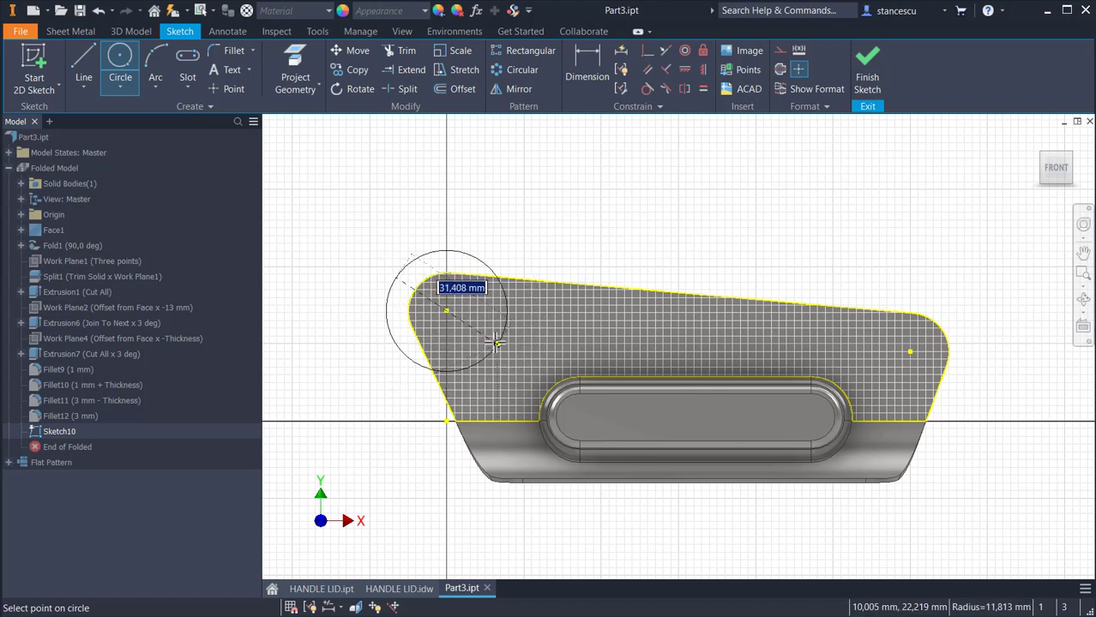
type("8+2*Thickness")
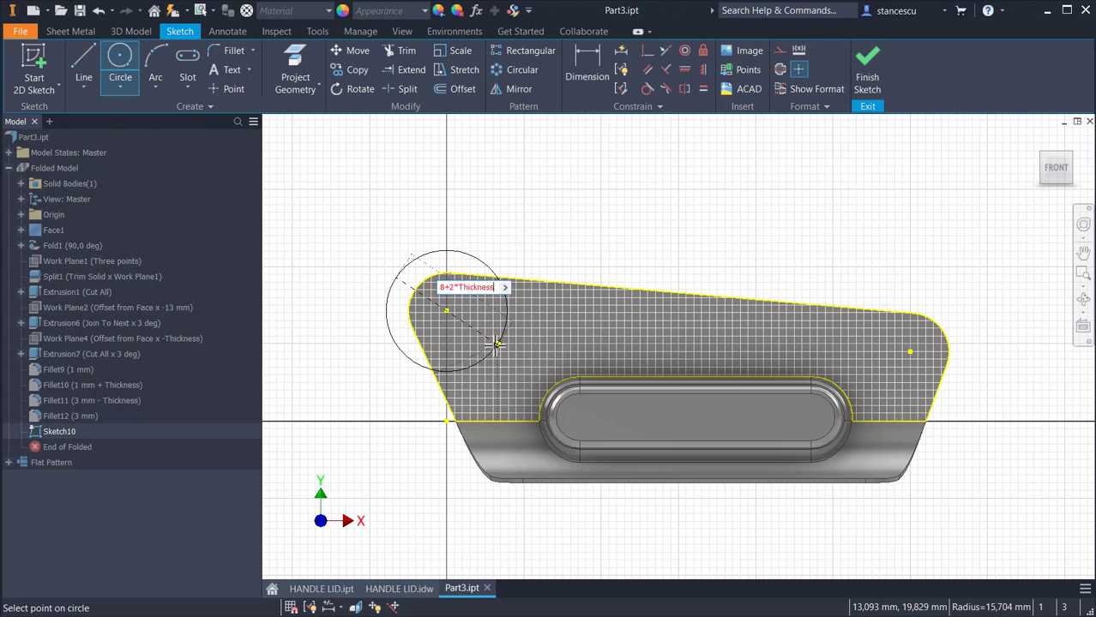
key("Return")
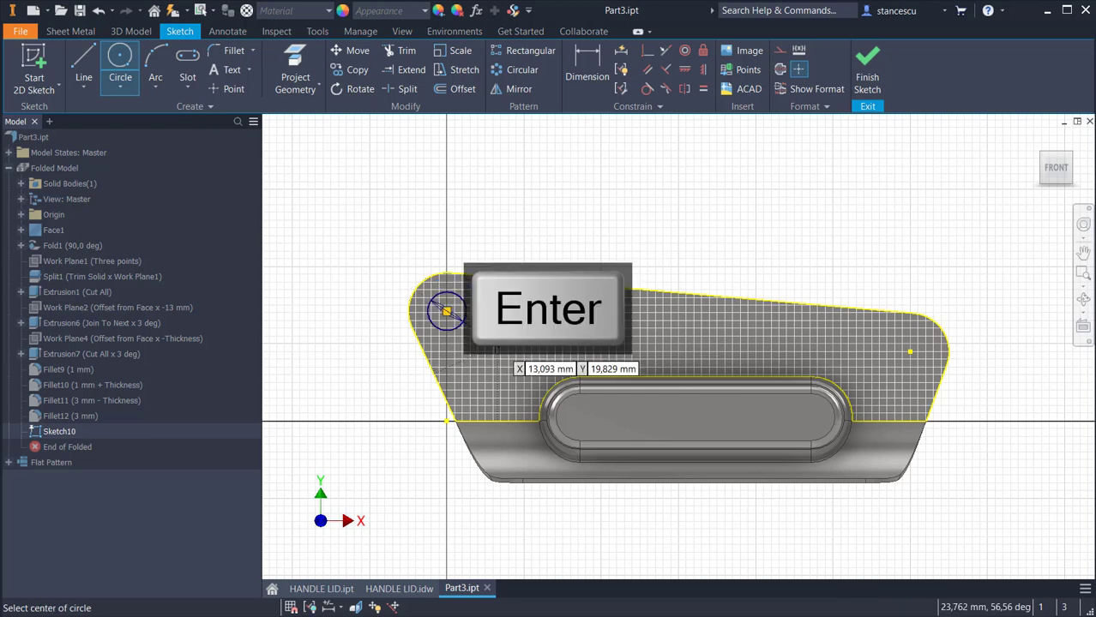
Sketch a circle at the other corner's arc centre, constrain it equal to the first circle and finish the sketch
left_click(911, 352)
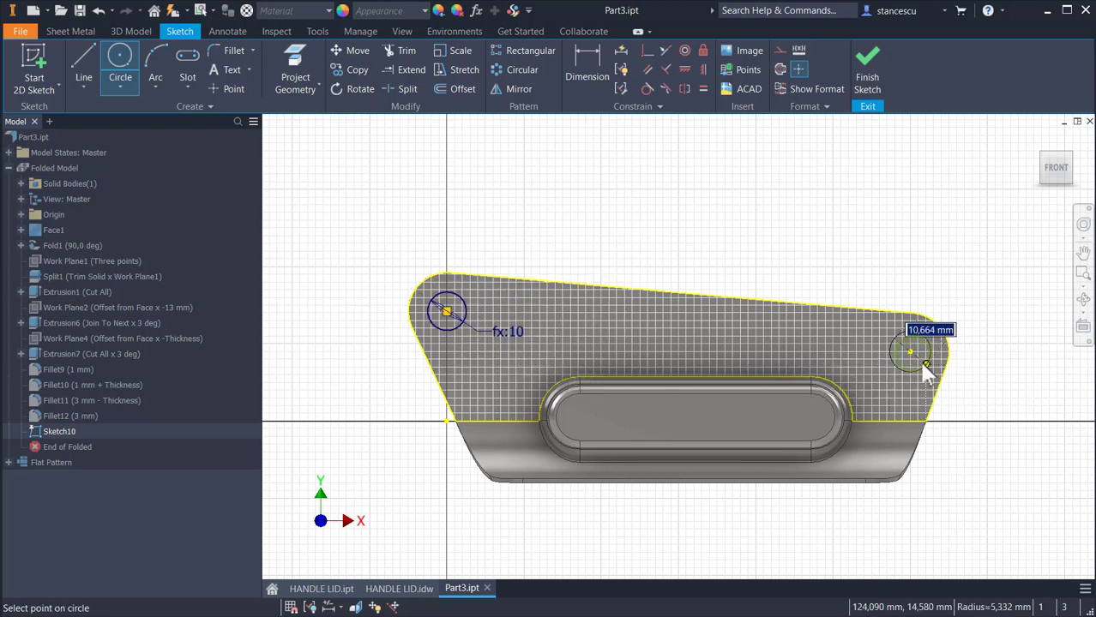
left_click(923, 366)
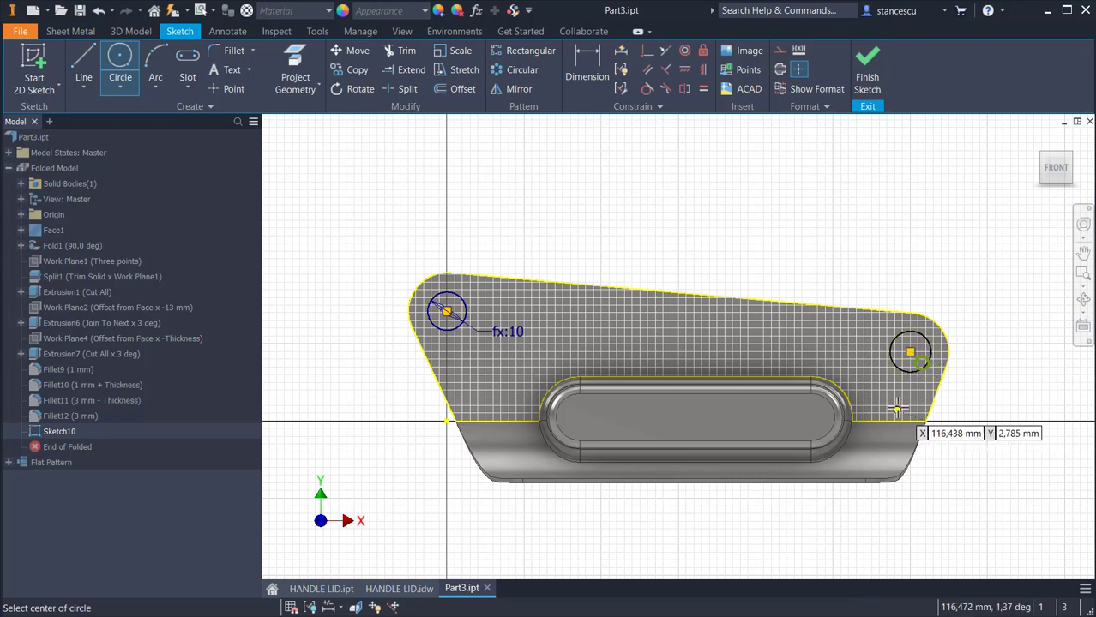
left_click(591, 75)
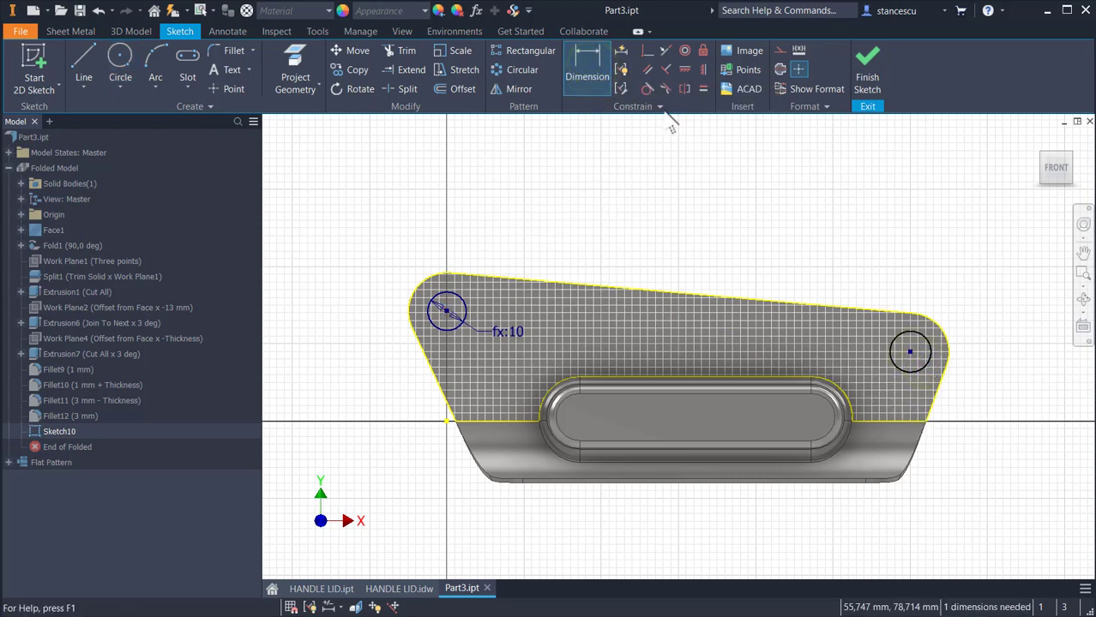
left_click(699, 87)
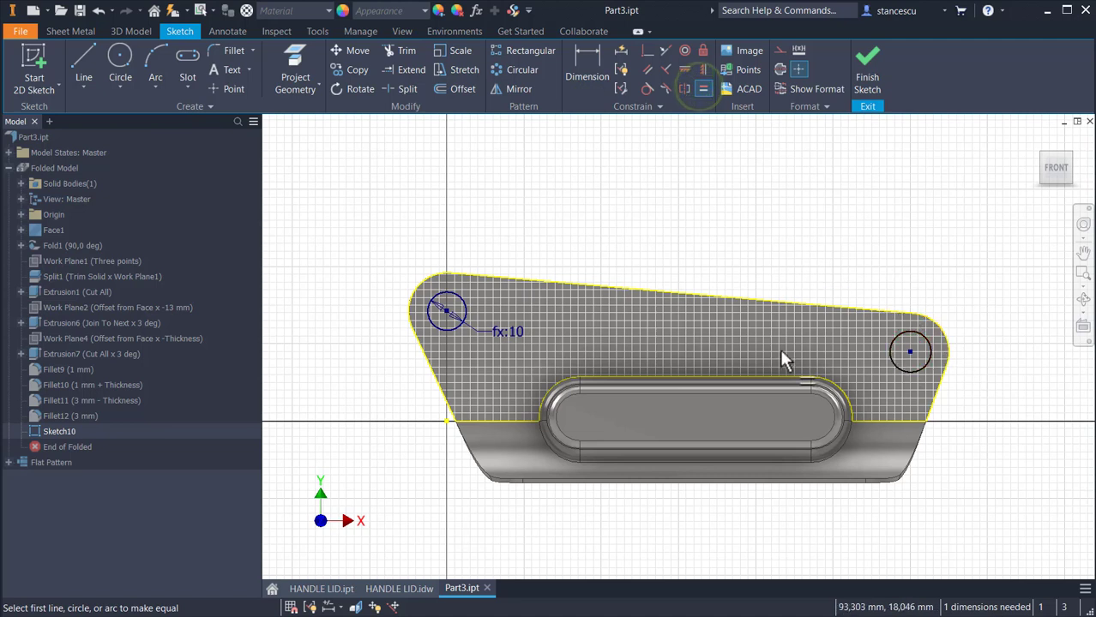
left_click(444, 306)
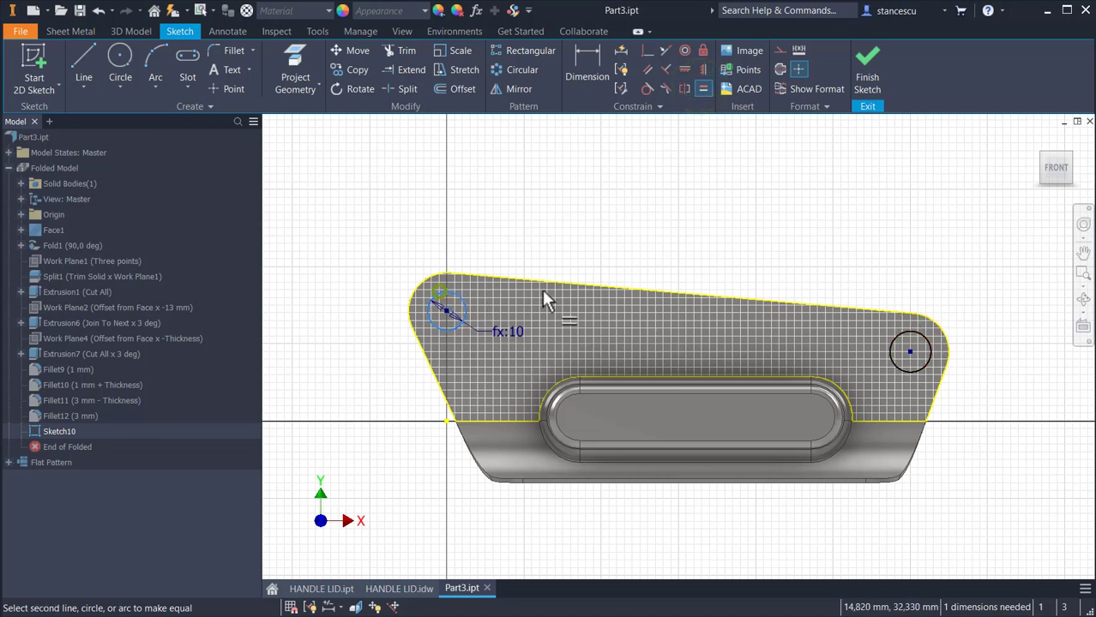
left_click(931, 348)
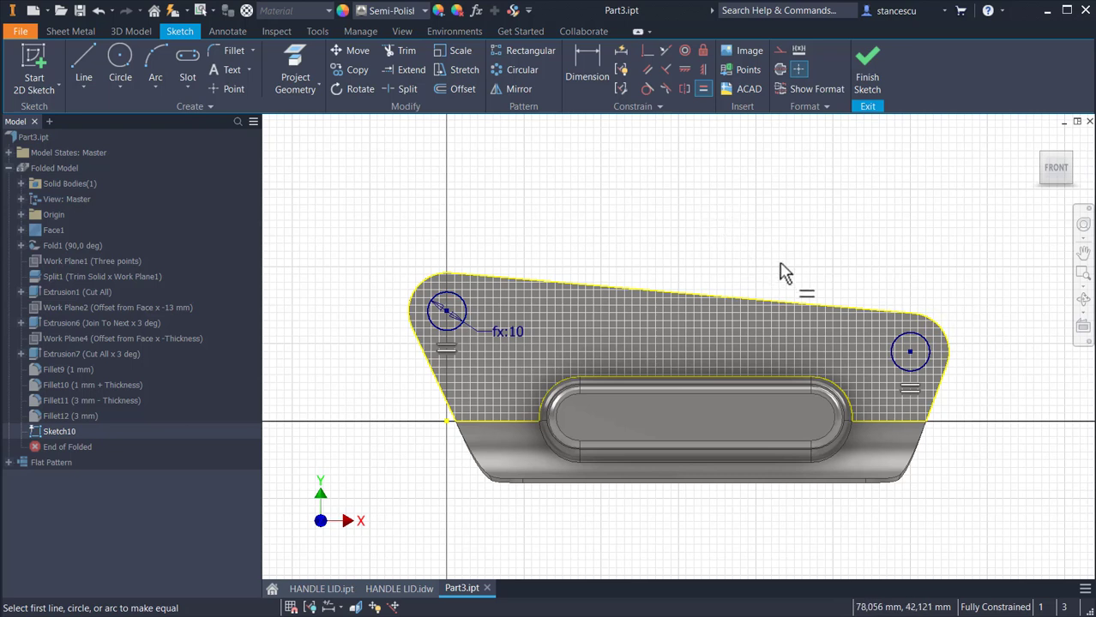
left_click(872, 74)
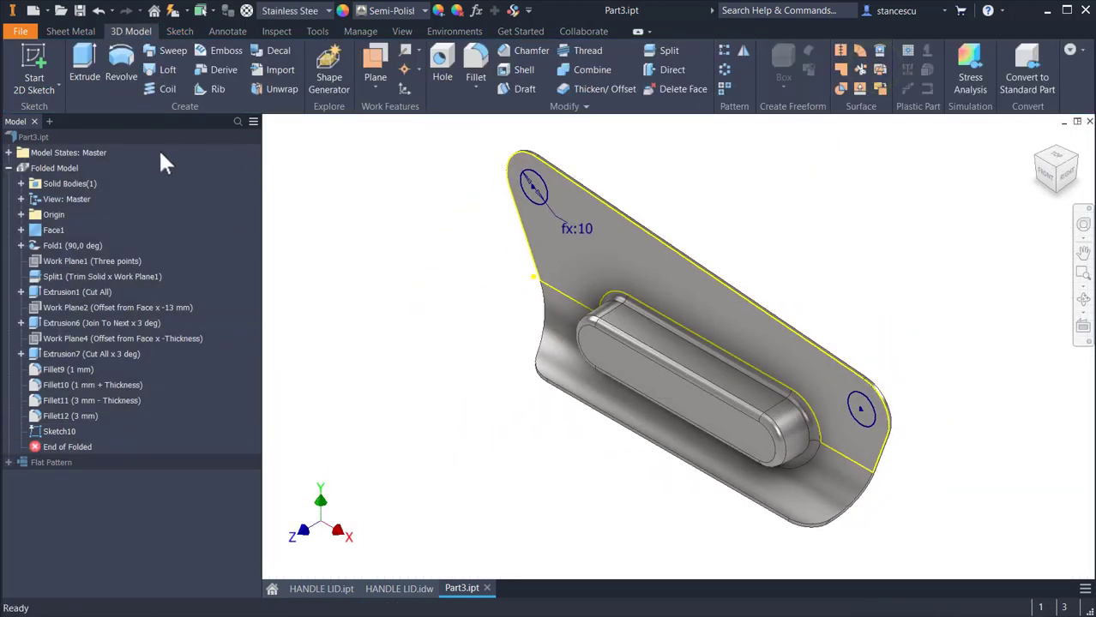
Extrude both corner circles outward from the lid face by 3-Thickness as joined bosses, checking the flange height in HANDLE LID.idw
left_click(85, 67)
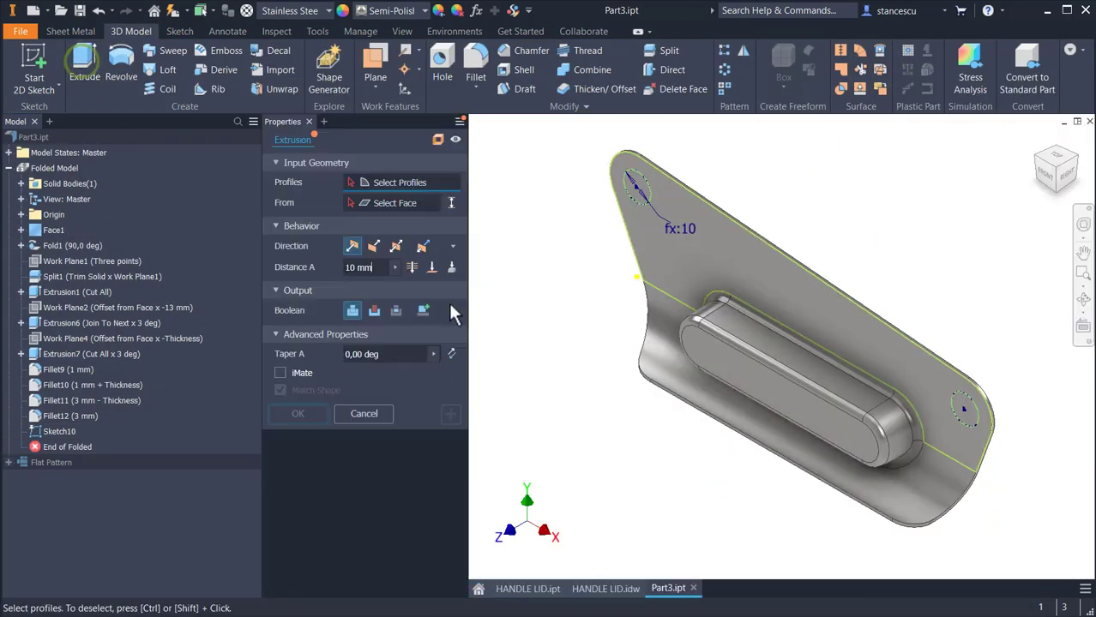
left_click(604, 590)
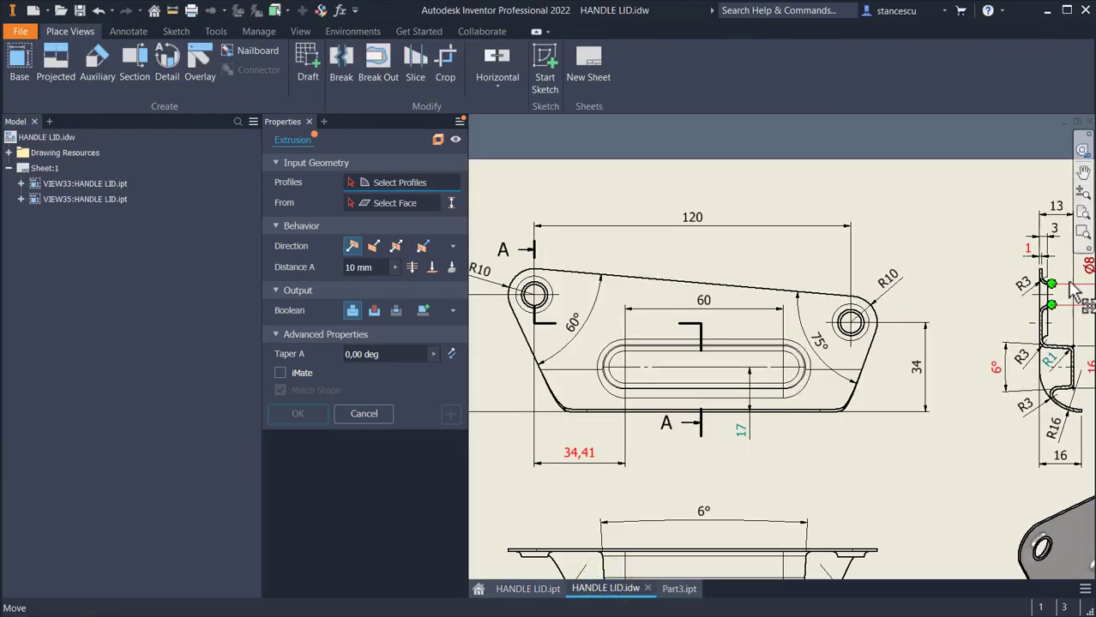
scroll(1071, 292, "up", 2)
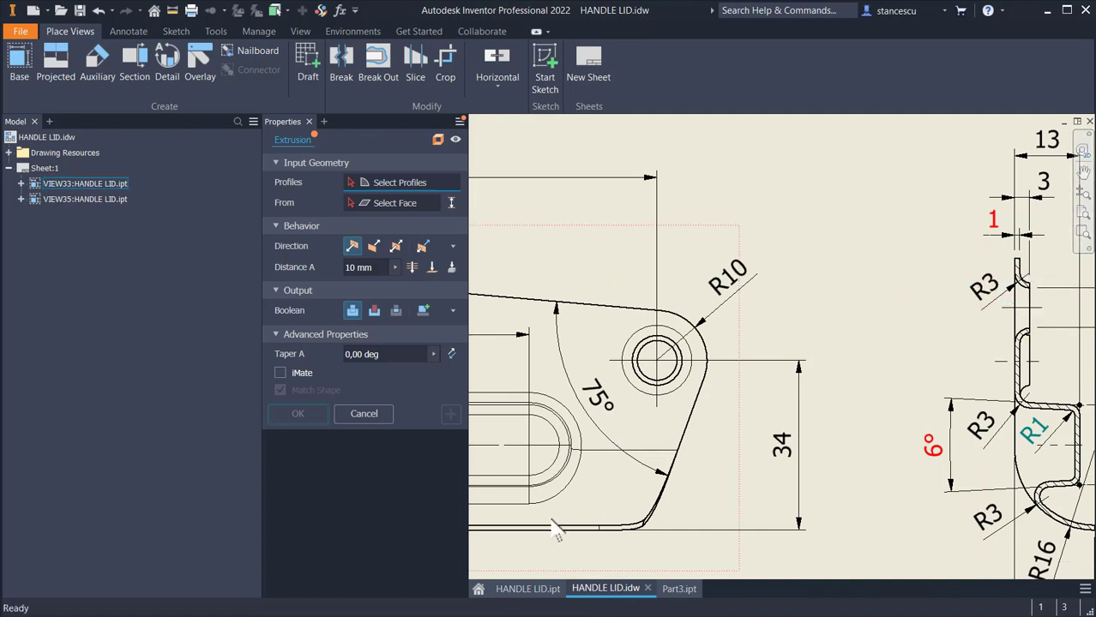
left_click(677, 589)
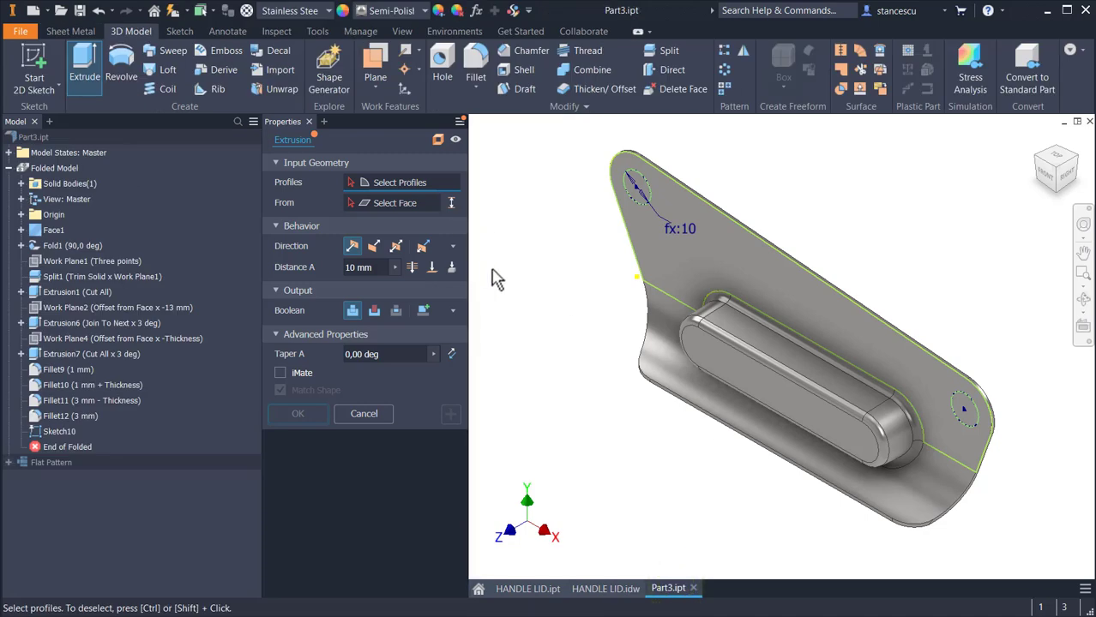
left_click(645, 192)
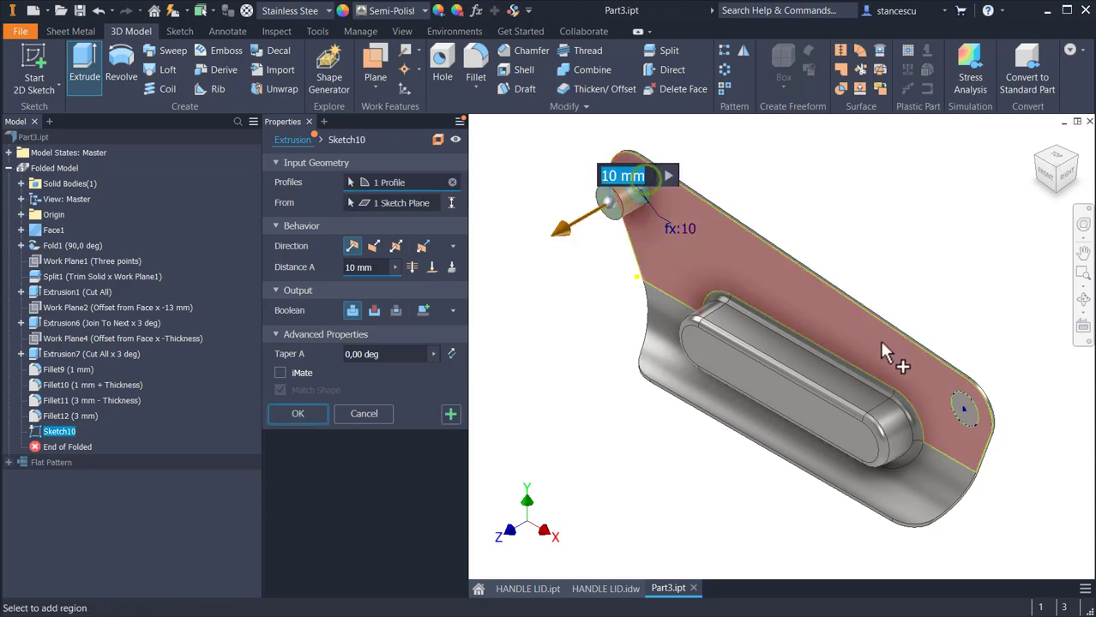
left_click(967, 406)
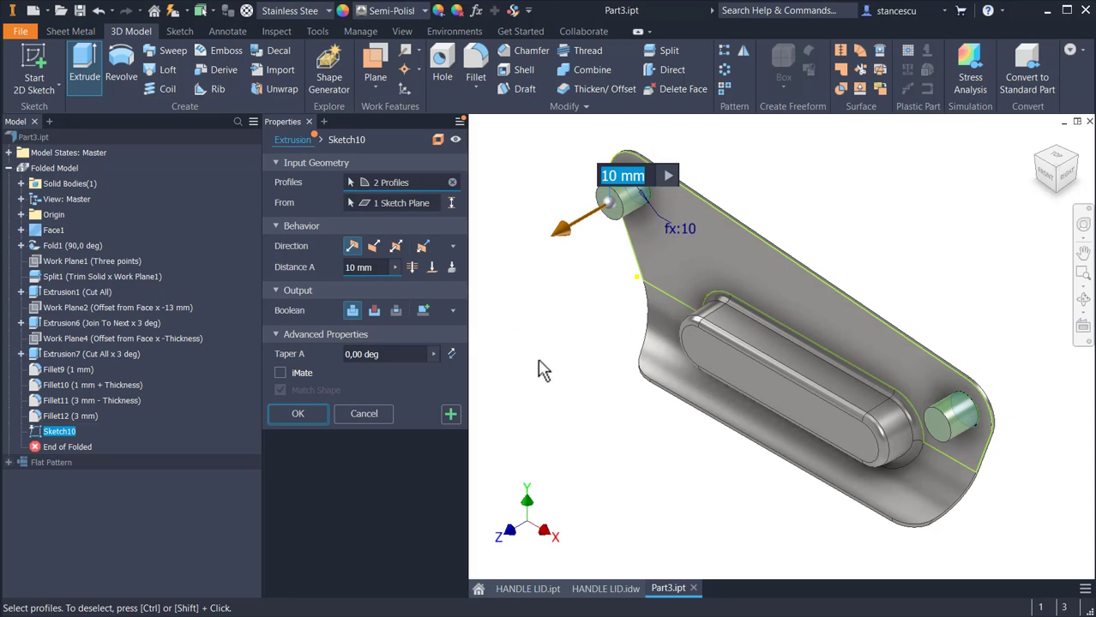
type("3-")
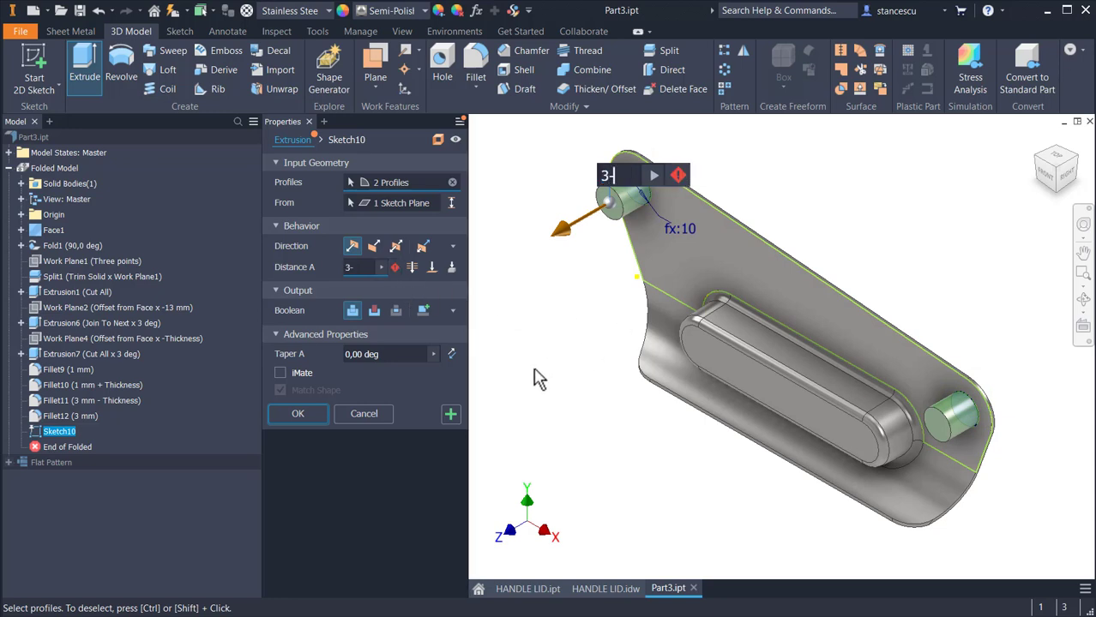
type("Thic")
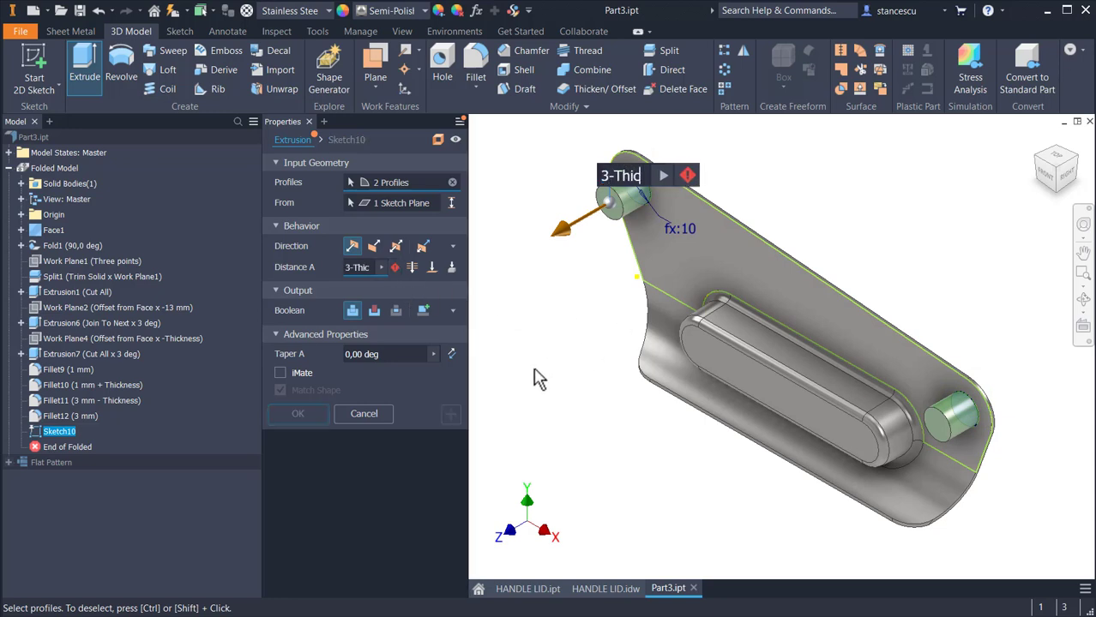
type("kness")
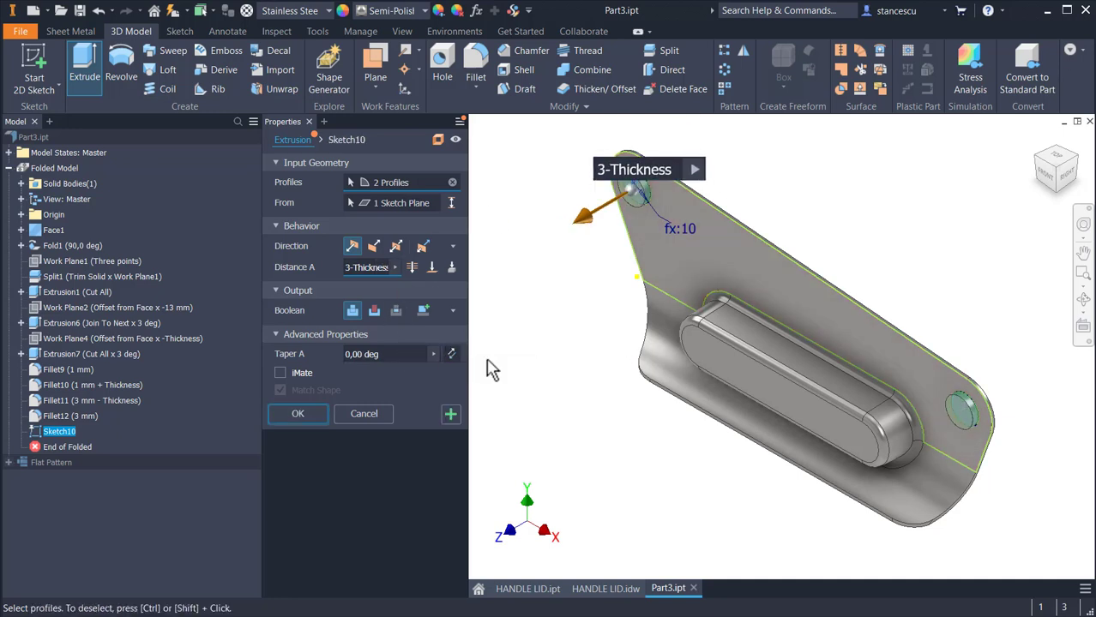
left_click(315, 418)
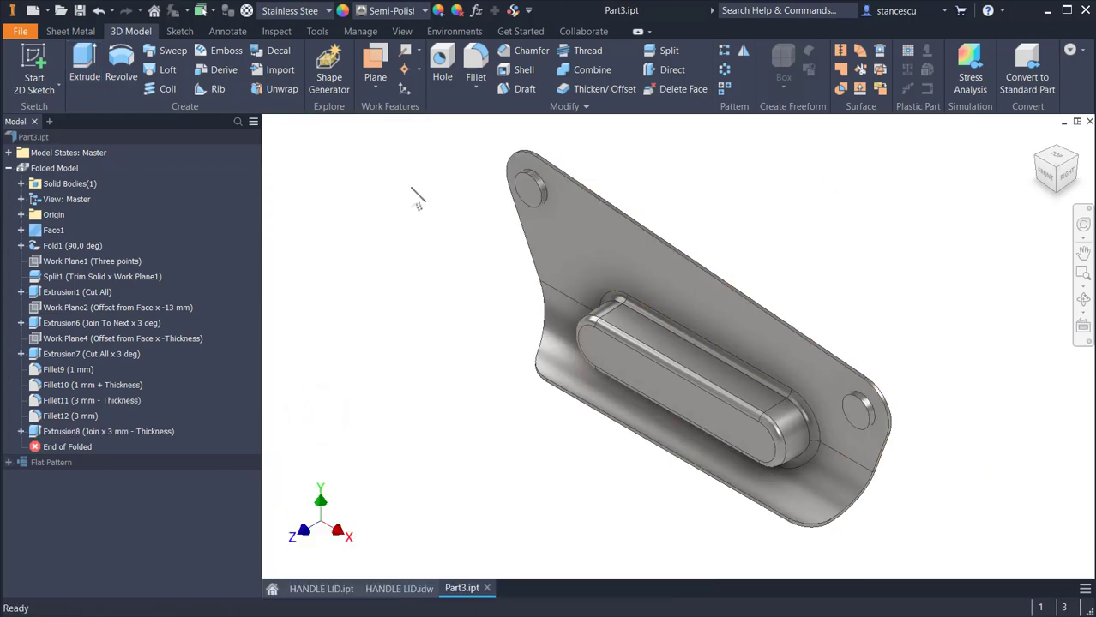
Cut a simple 8 mm through-all hole centred on each of the two round corner bosses
left_click(443, 60)
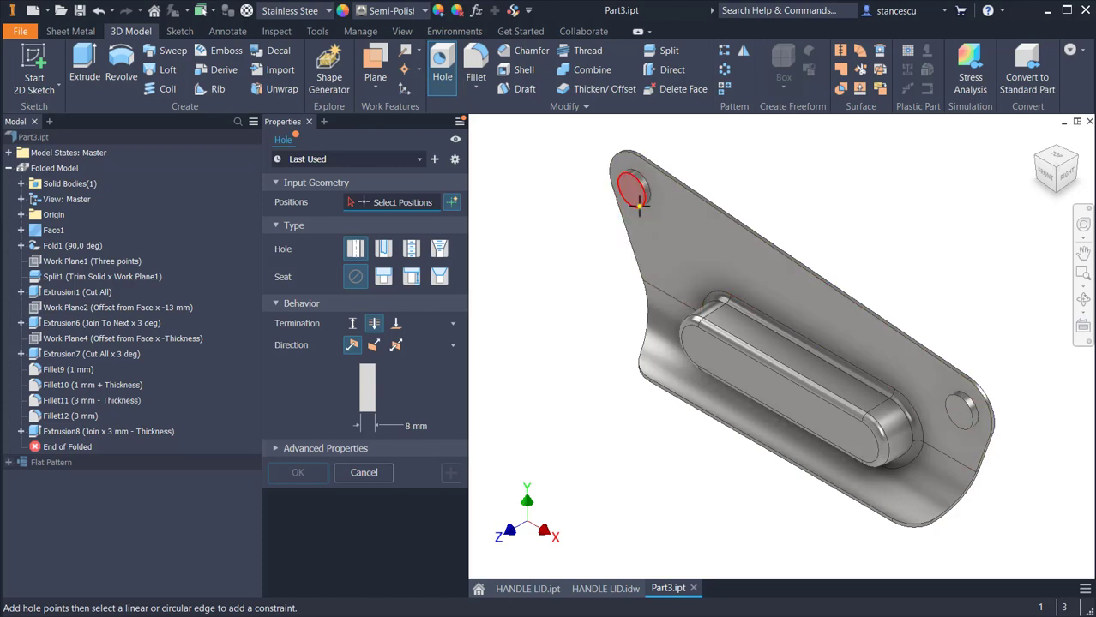
left_click(637, 199)
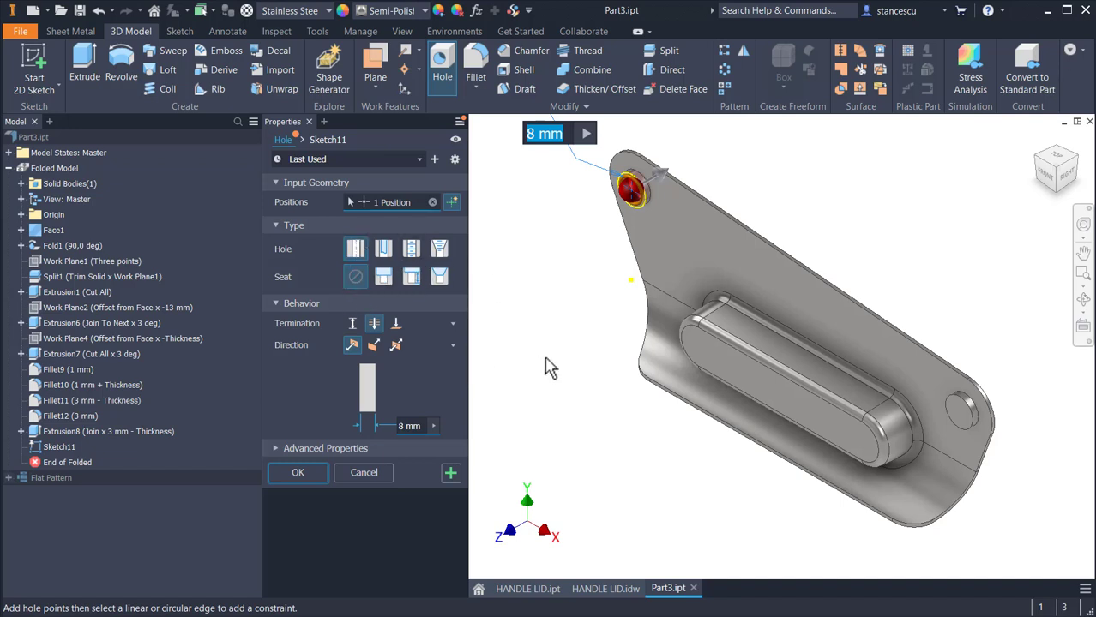
left_click(451, 474)
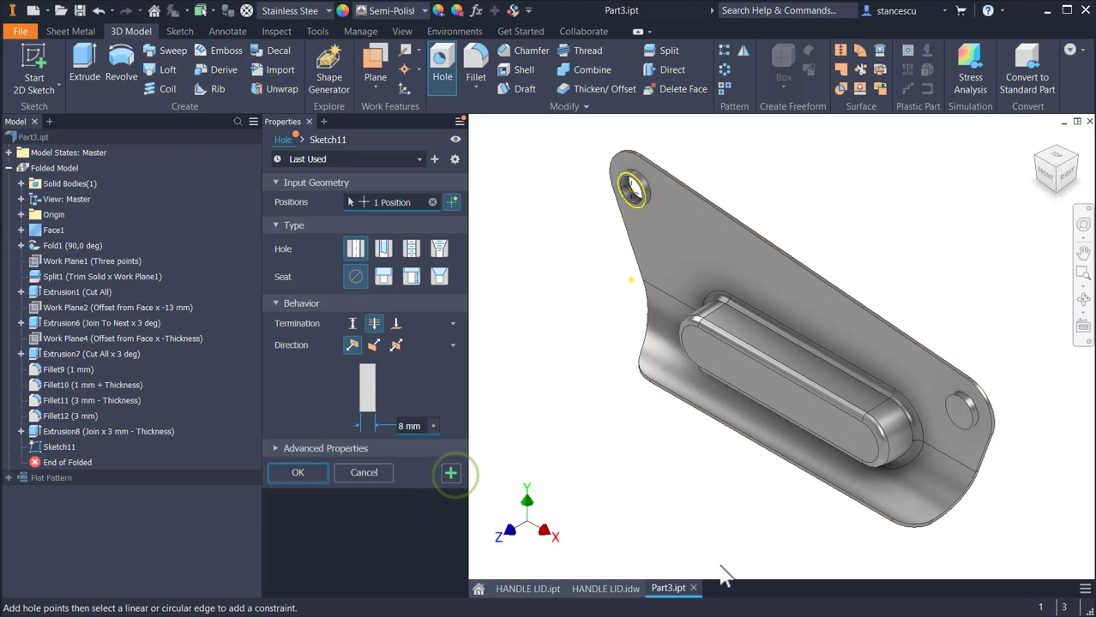
left_click(965, 407)
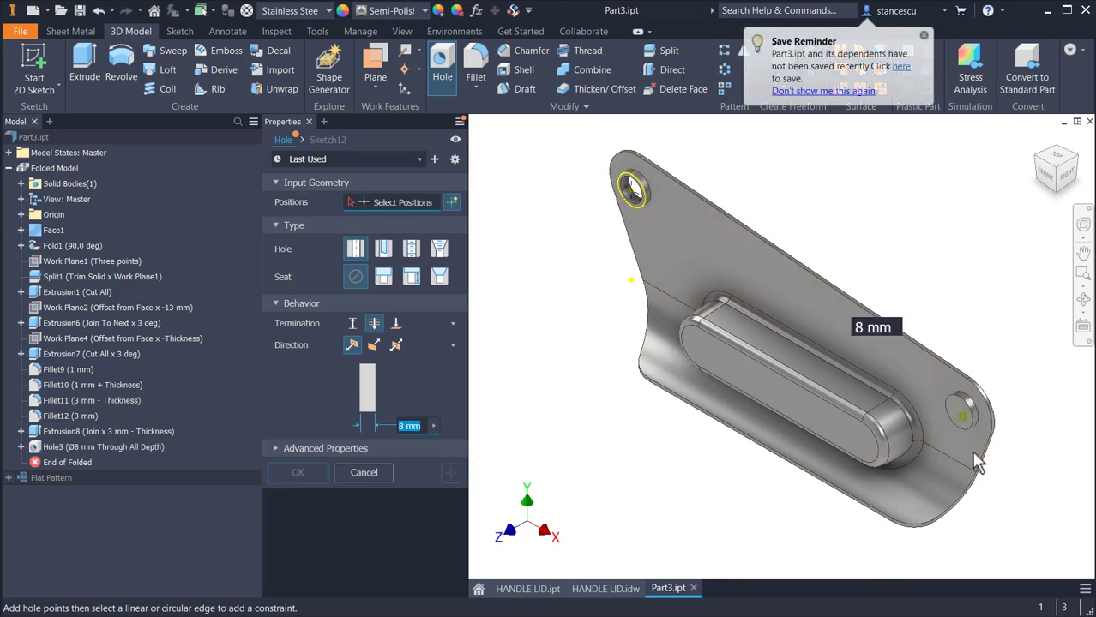
left_click(954, 410)
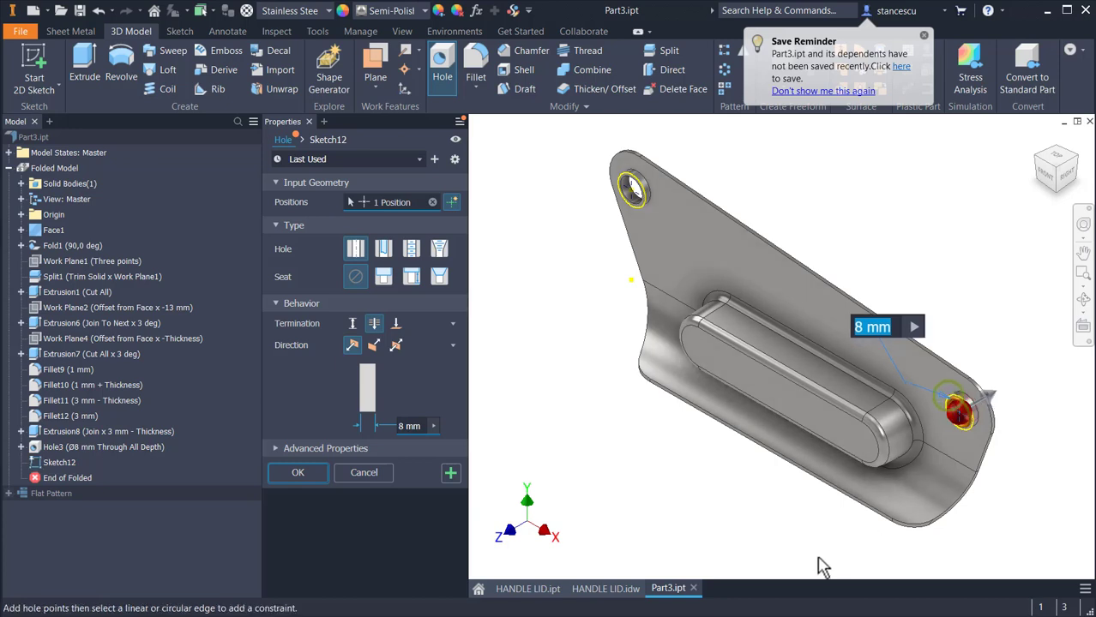
left_click(313, 472)
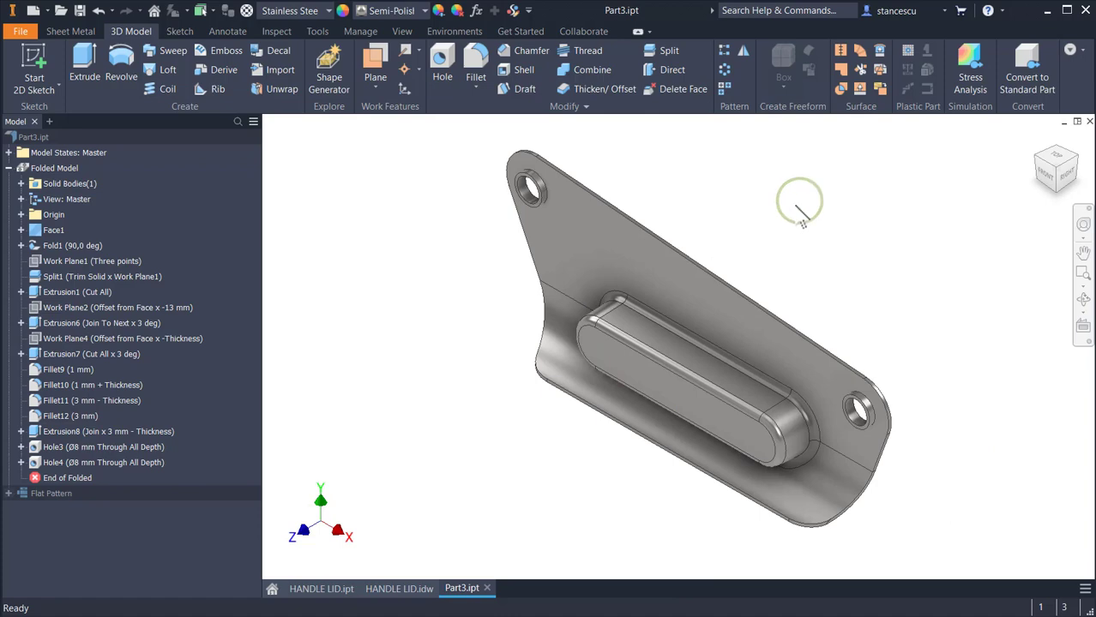
Fillet the outer base edges of both round corner bosses where they meet the lid face, using radius 3-Thickness
middle_click_drag(800, 206, 971, 289, "shift")
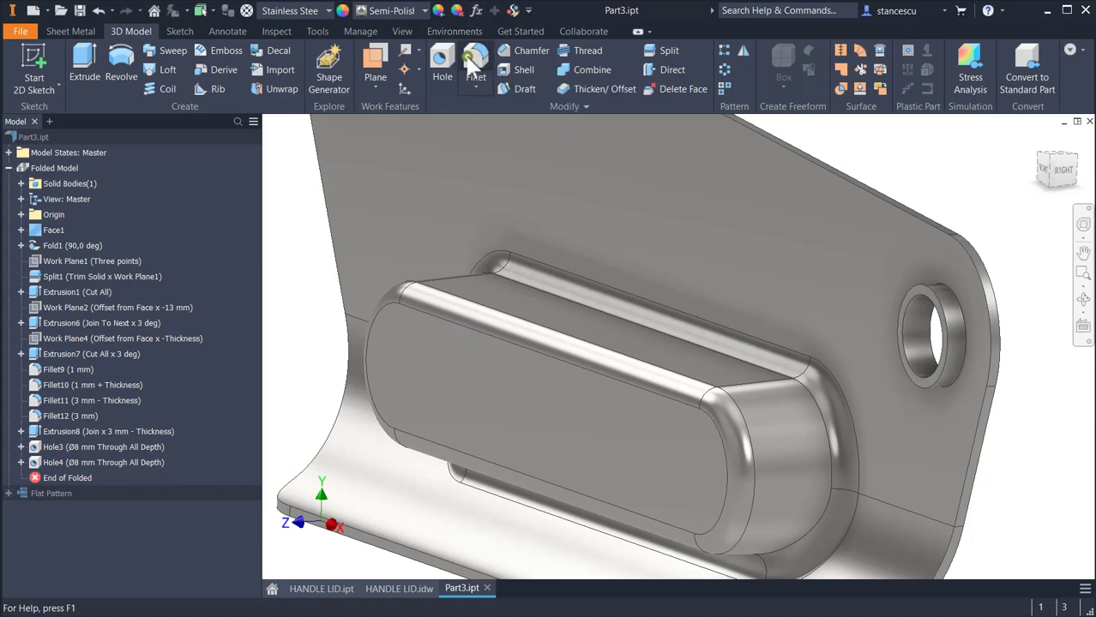
left_click(470, 58)
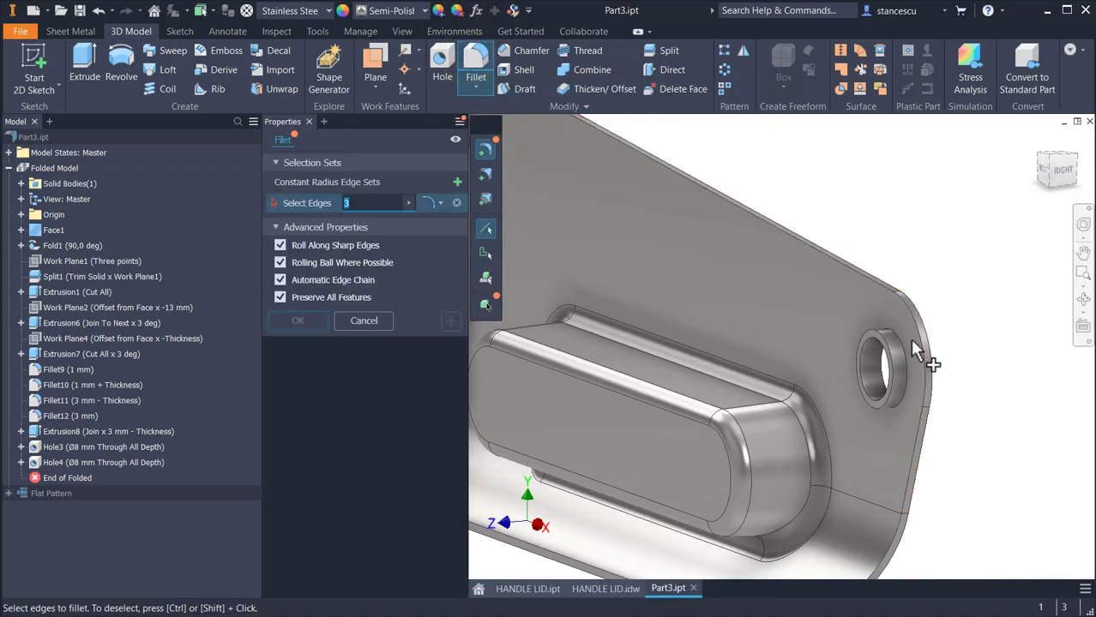
left_click(907, 353)
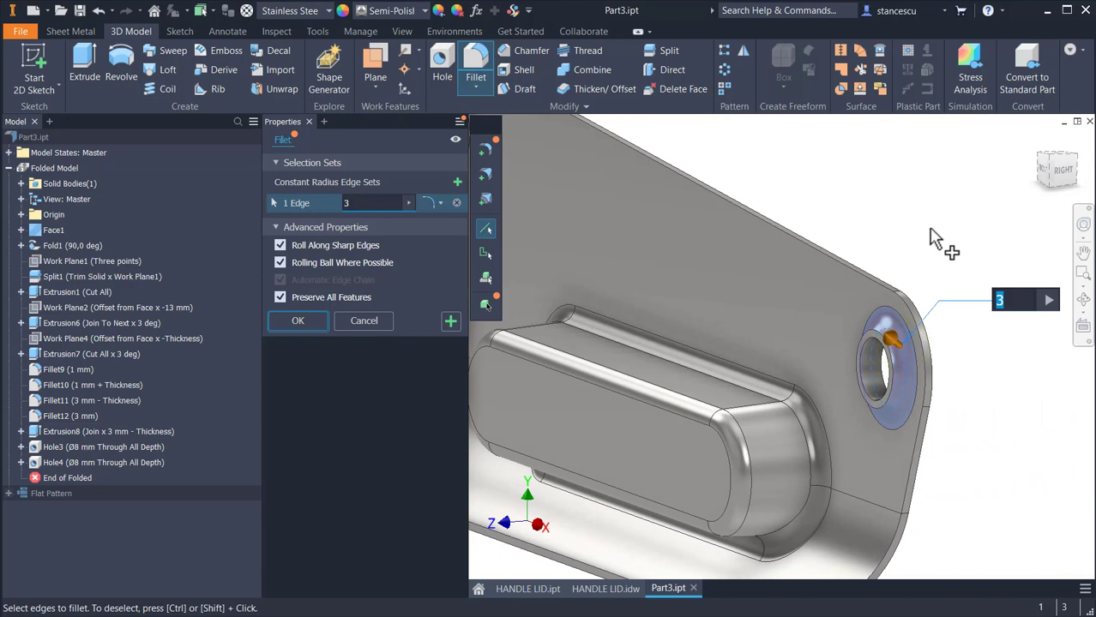
key("Right")
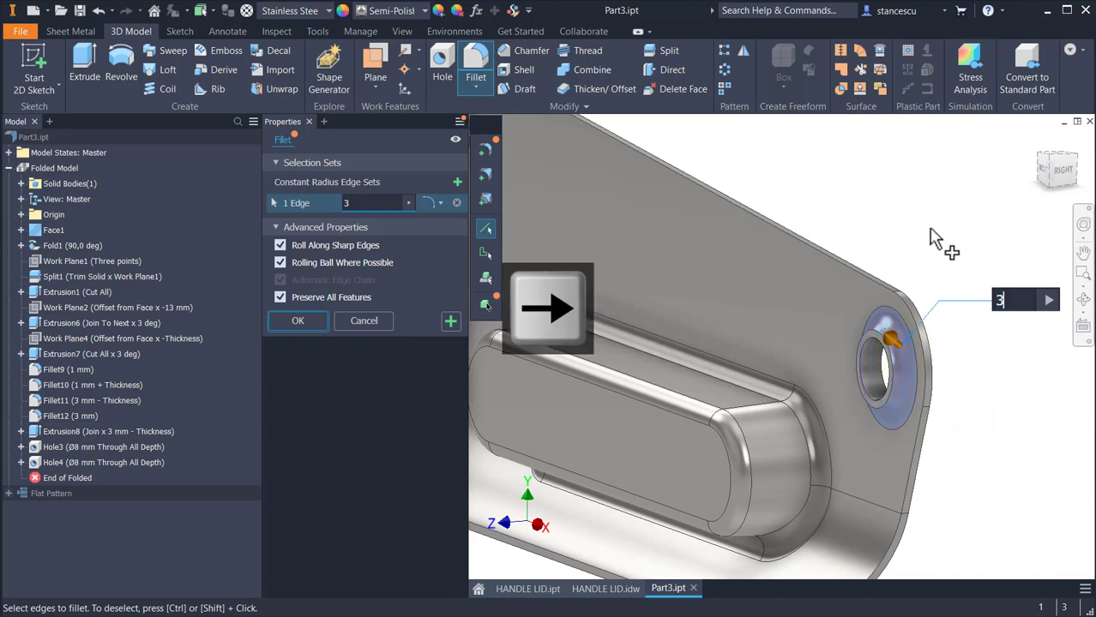
type("-")
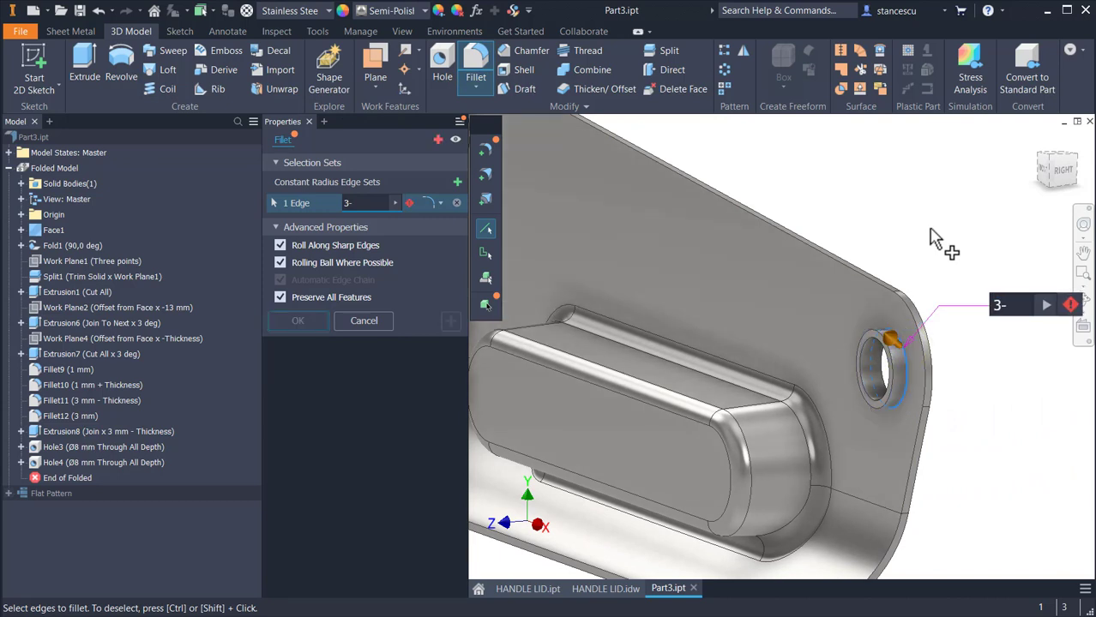
type("Thickness")
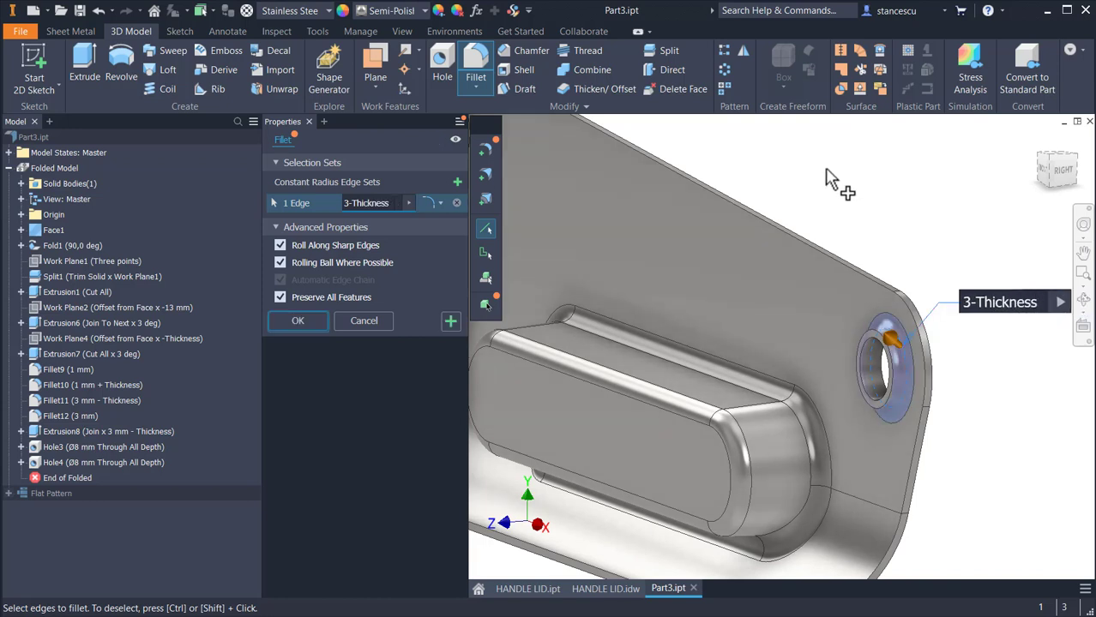
middle_click_drag(769, 189, 881, 319)
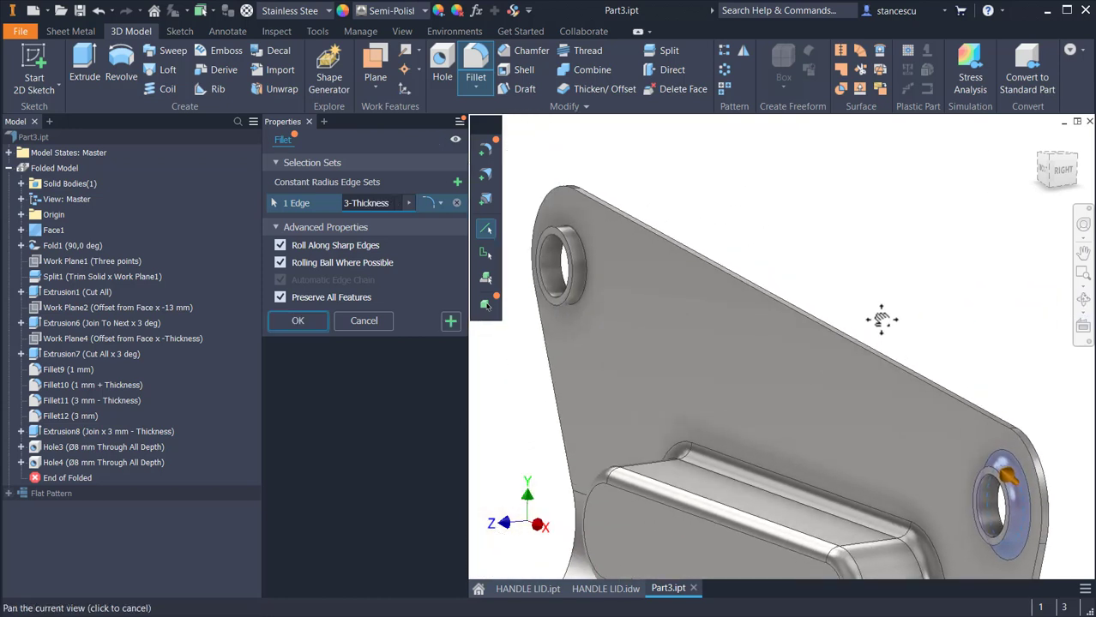
left_click(586, 288)
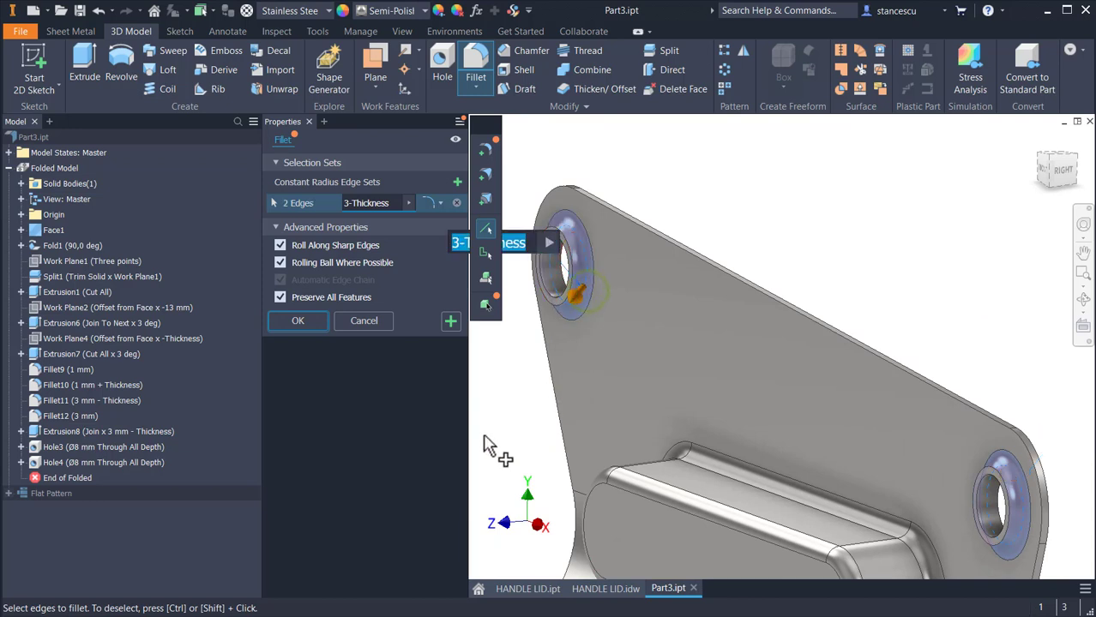
left_click(451, 321)
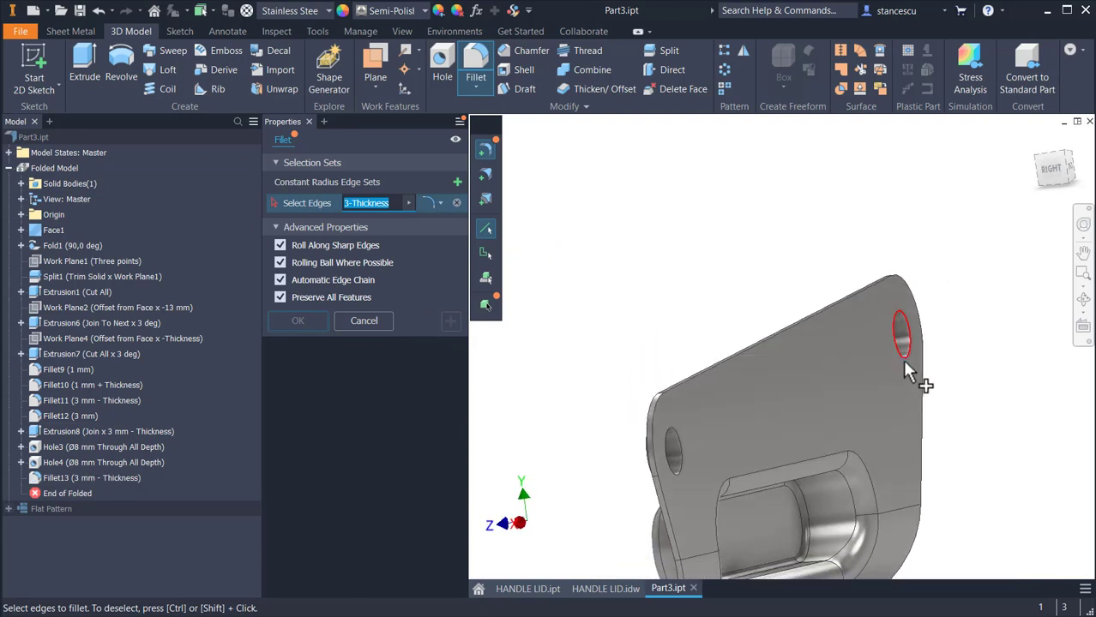
Fillet the edges of both 8 mm corner holes on the lid's inner face with a 3 mm radius
left_click(902, 360)
type("3")
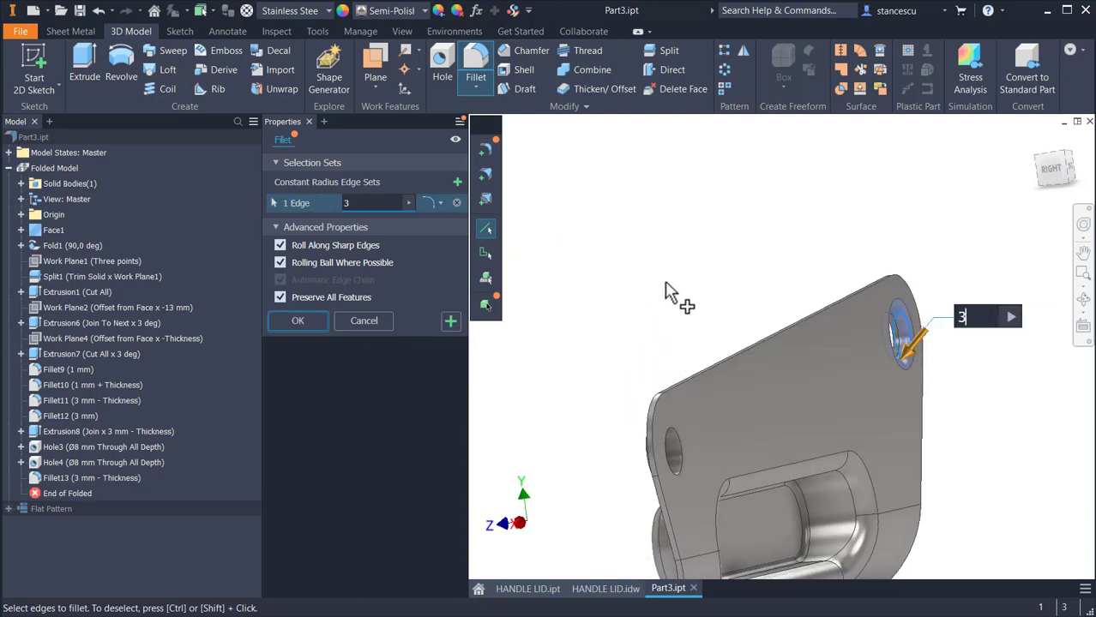
left_click(685, 442)
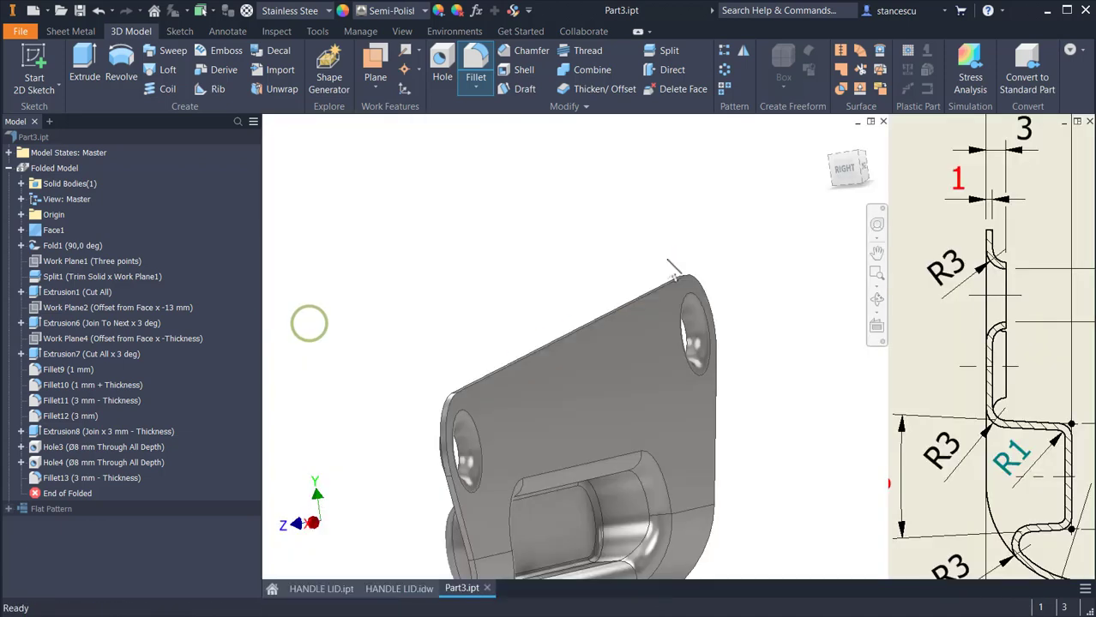
left_click(664, 245)
key("F6")
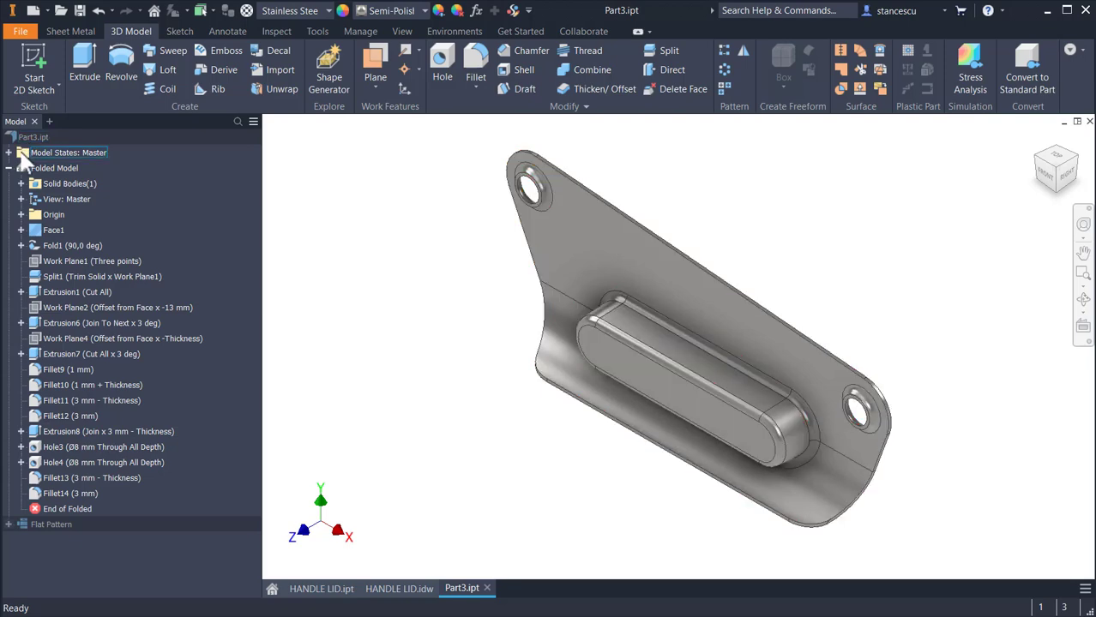
Update the part's physical properties in iProperties and copy the calculated volume value
right_click(30, 134)
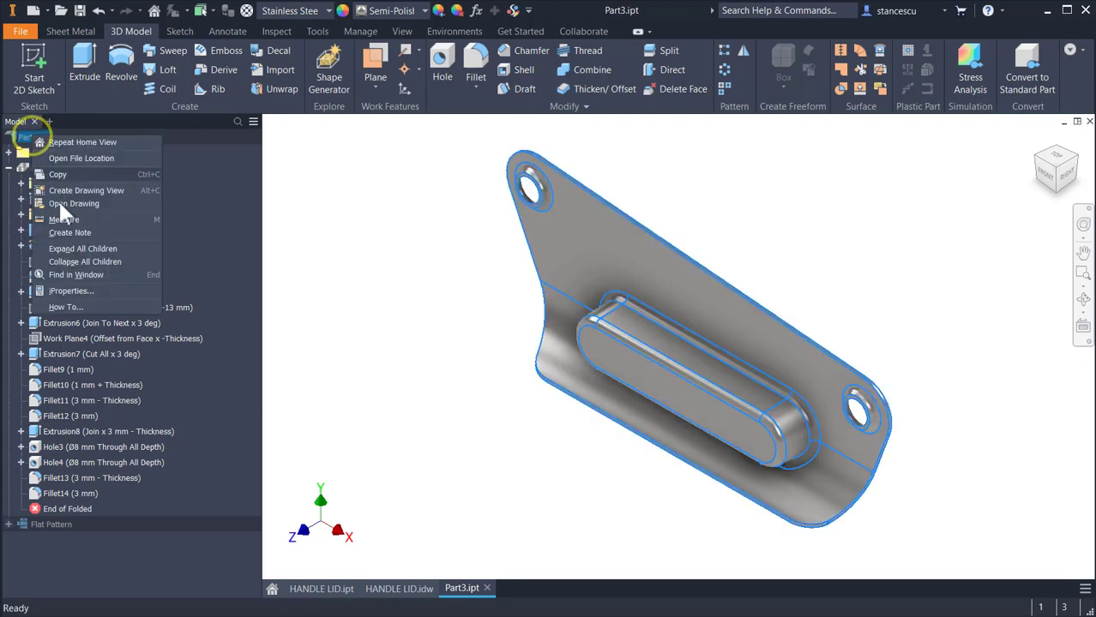
left_click(86, 289)
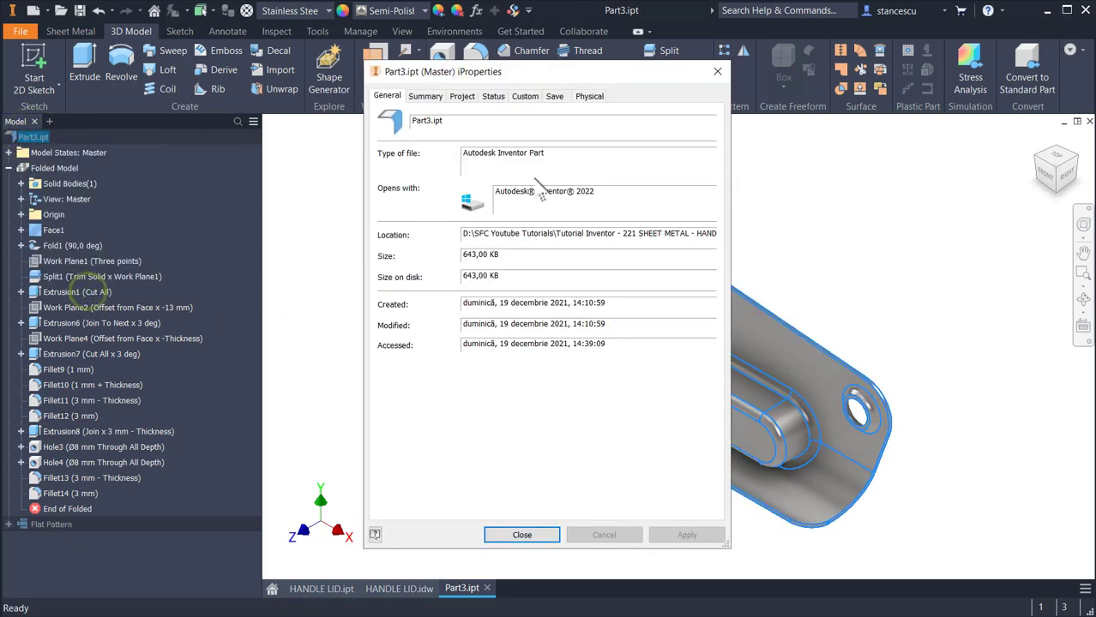
left_click(589, 96)
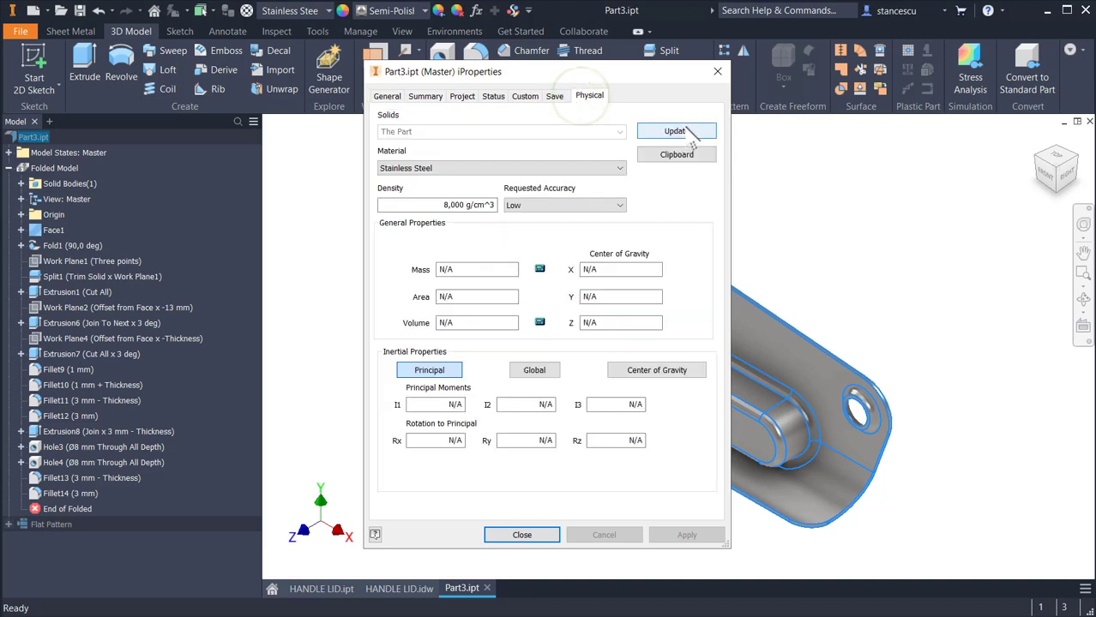
left_click(683, 130)
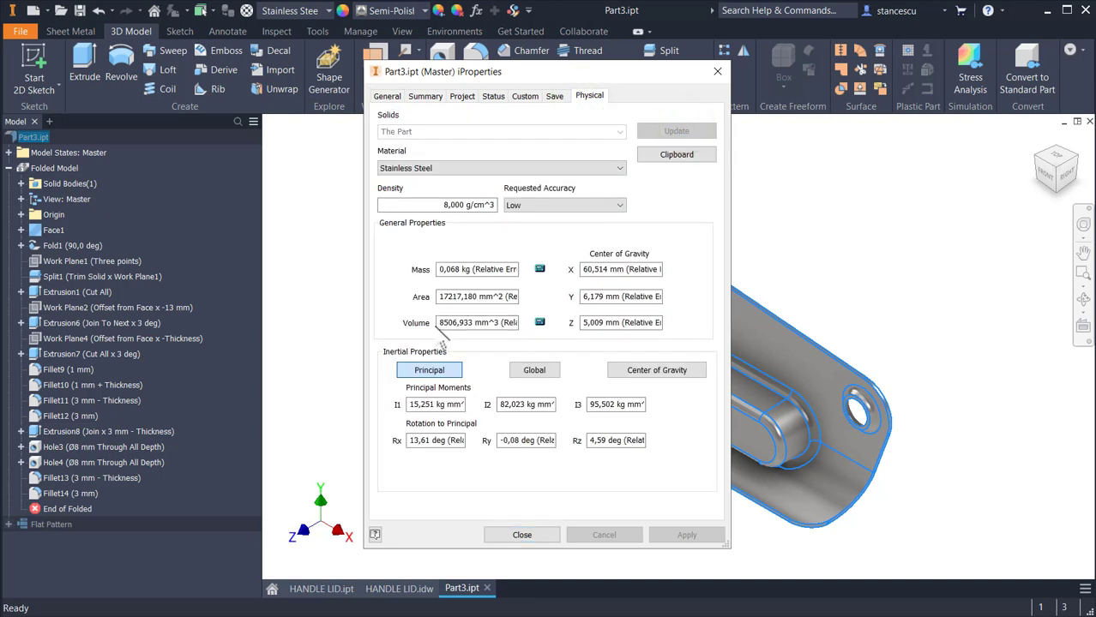
left_click_drag(440, 322, 498, 328)
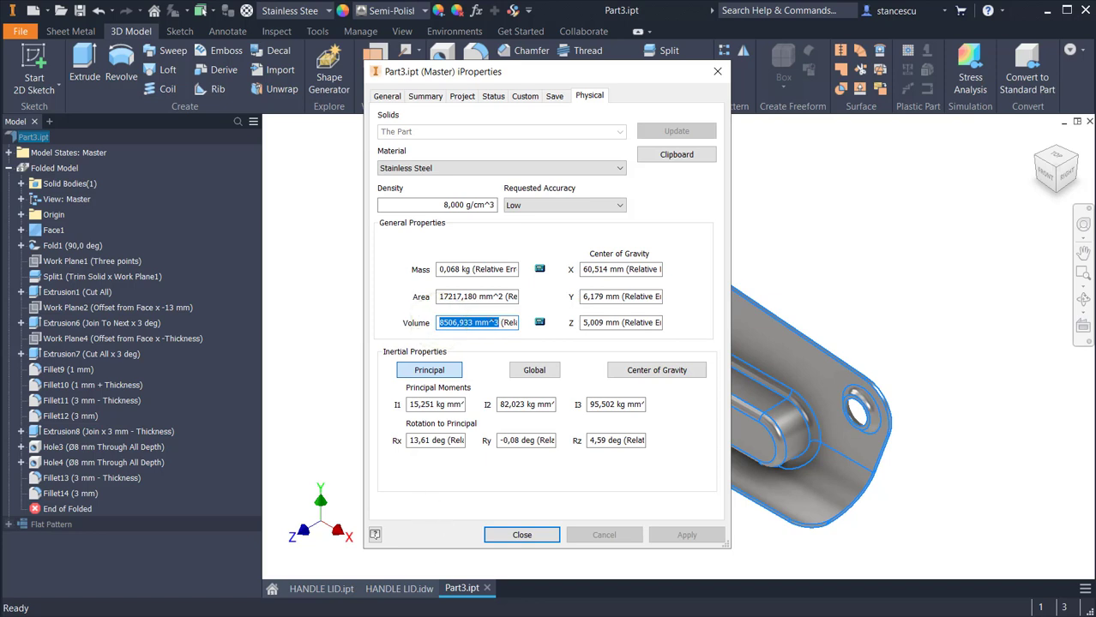
key("ctrl+c")
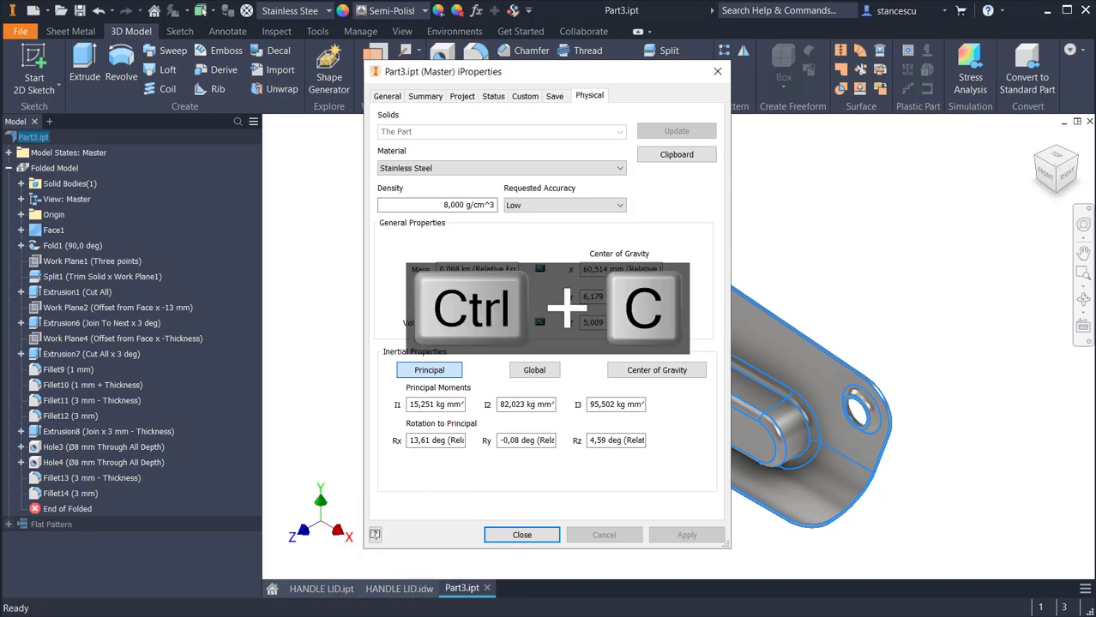
left_click(554, 535)
In HANDLE LID.idw, paste the copied volume after the value in the drawing's Volume note to compare them
left_click(408, 587)
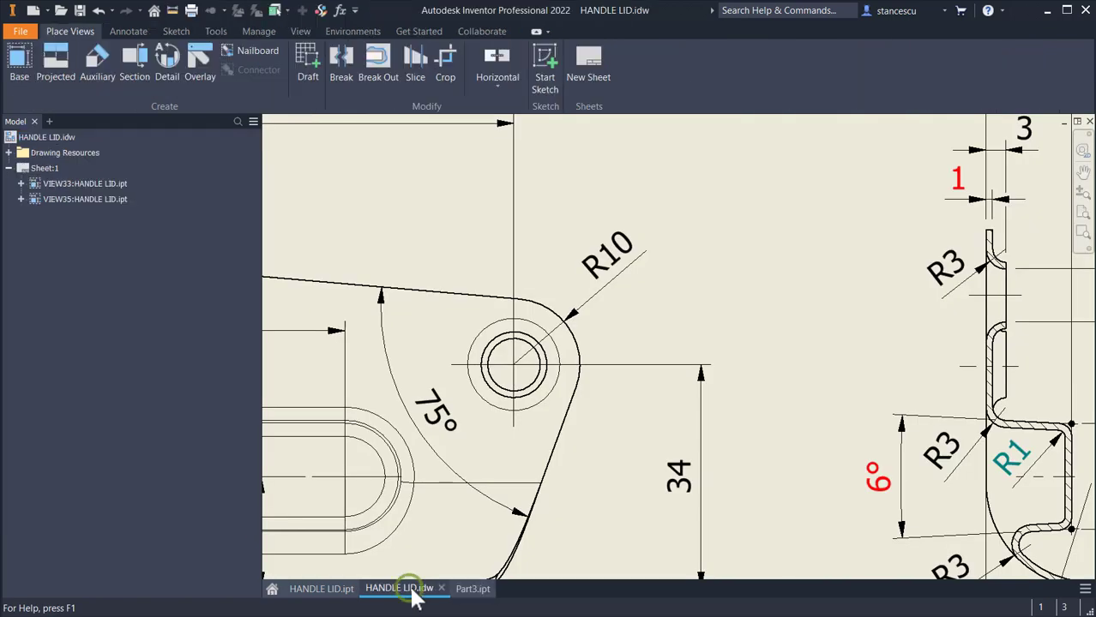
key("Home")
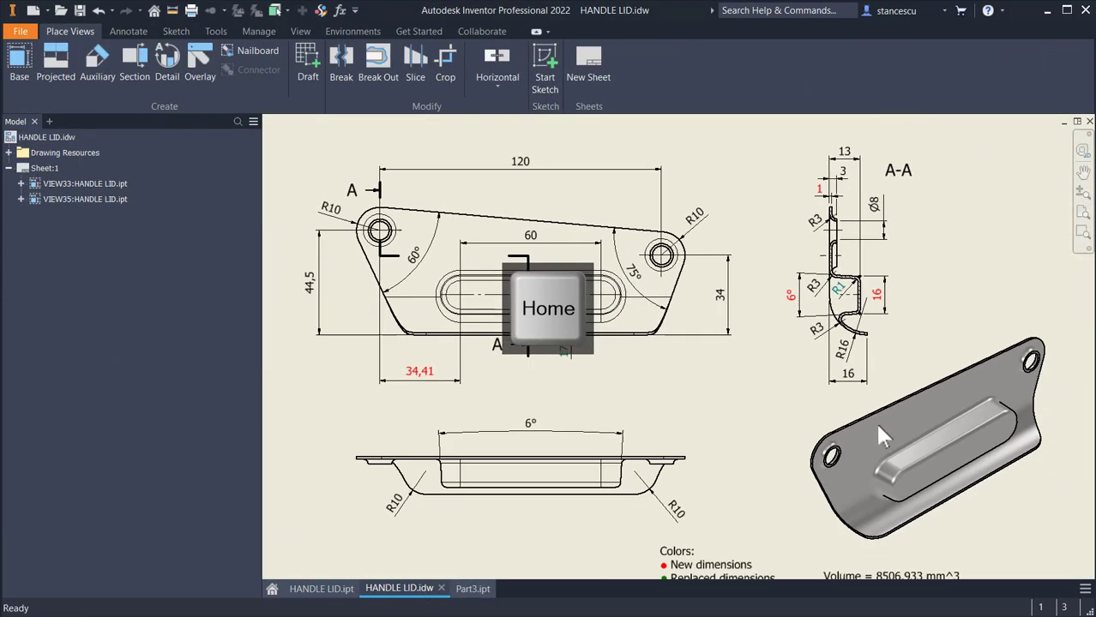
left_click(849, 555)
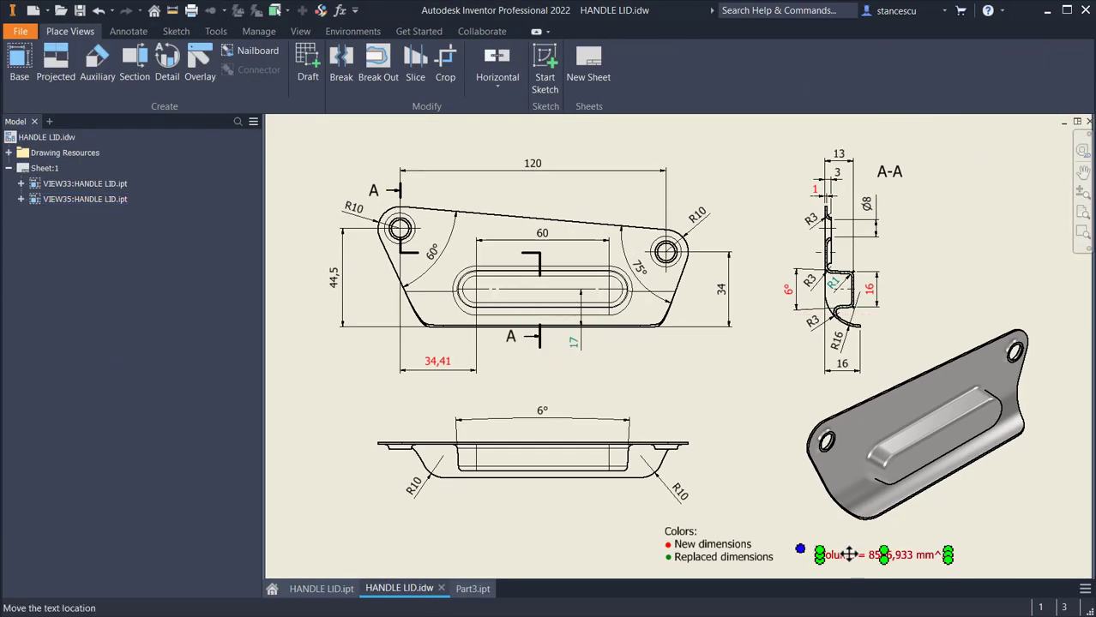
left_click(849, 554)
left_click(848, 556)
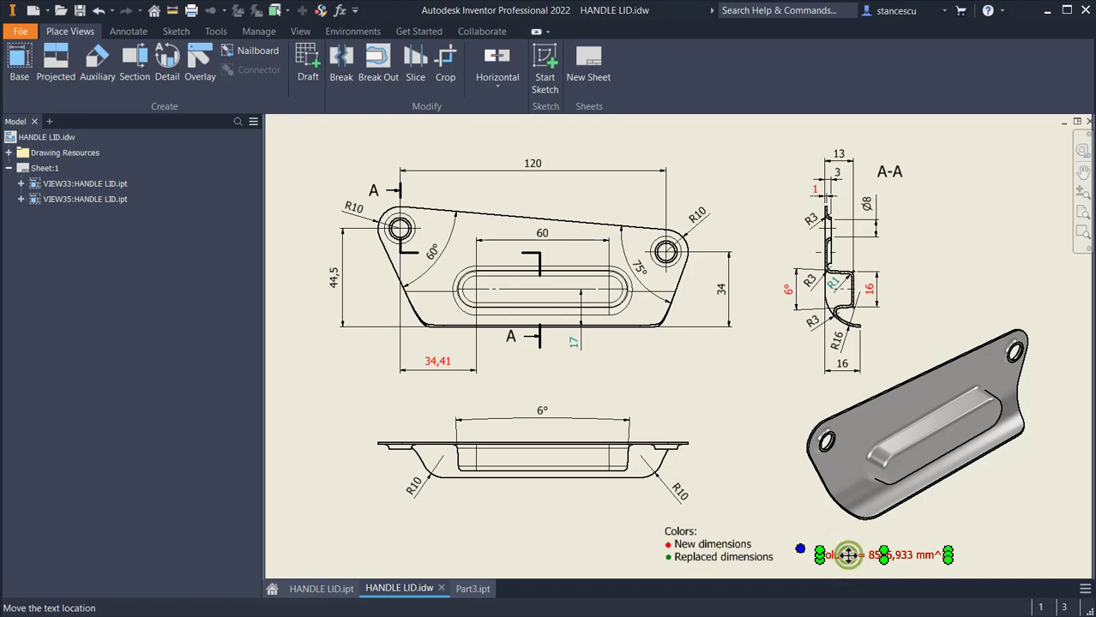
left_click(393, 303)
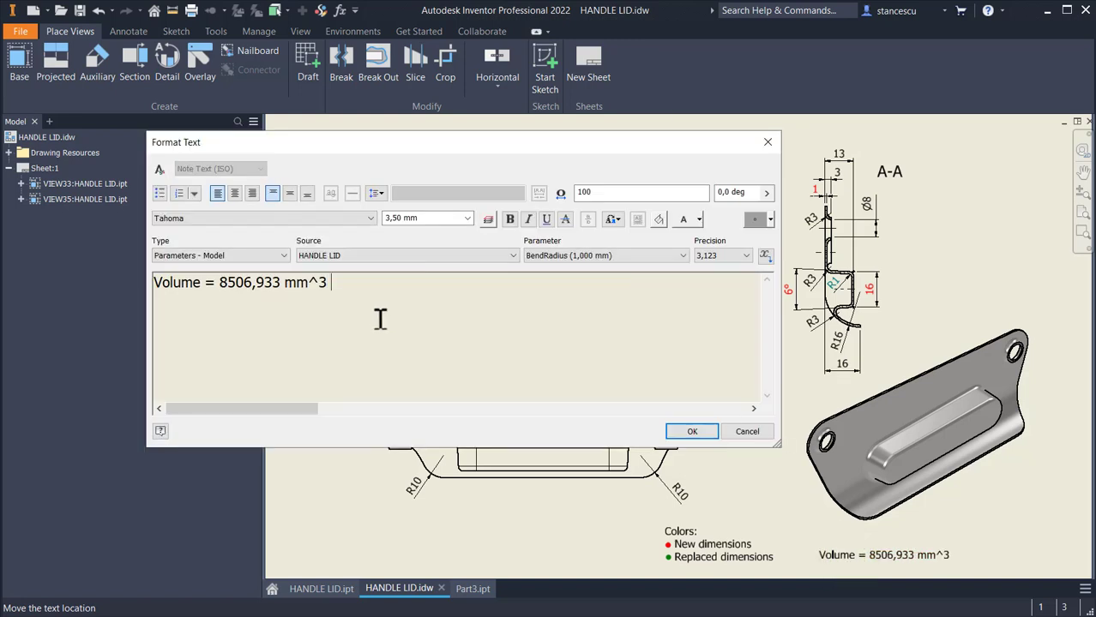
key("ctrl+v")
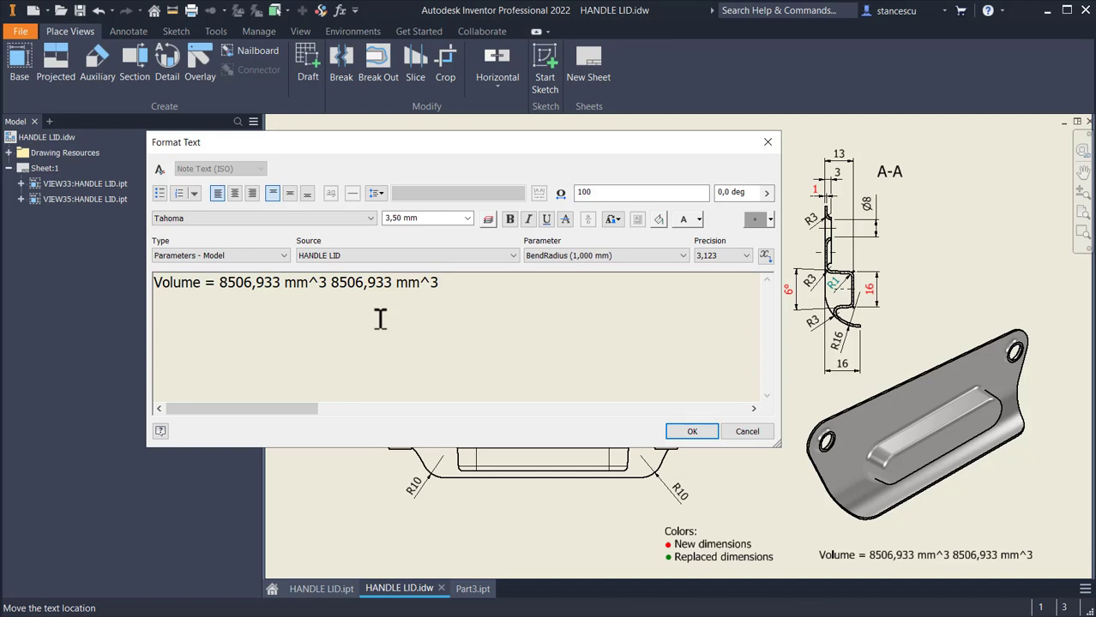
Remove the pasted volume from the note text and cancel the text edit
key("ctrl+z")
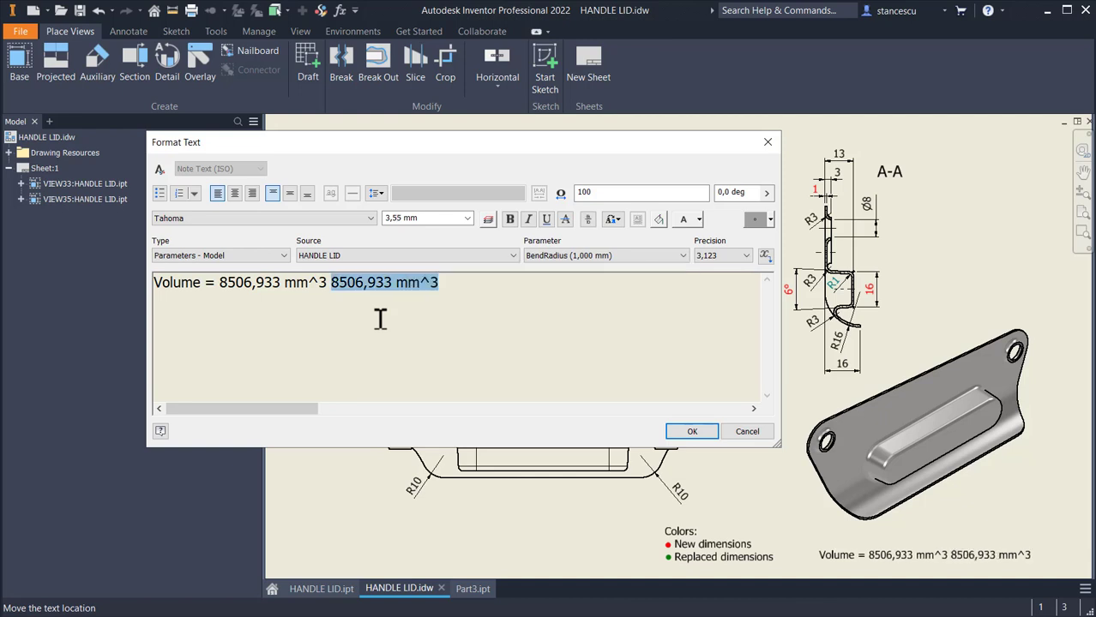
key("Delete")
key("BackSpace")
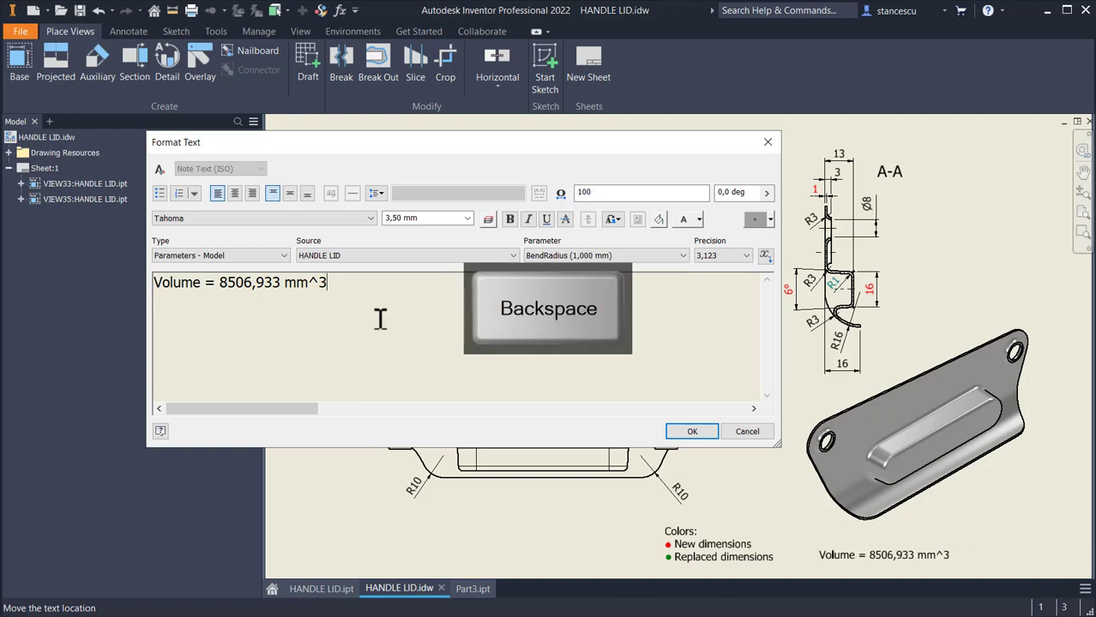
left_click(754, 431)
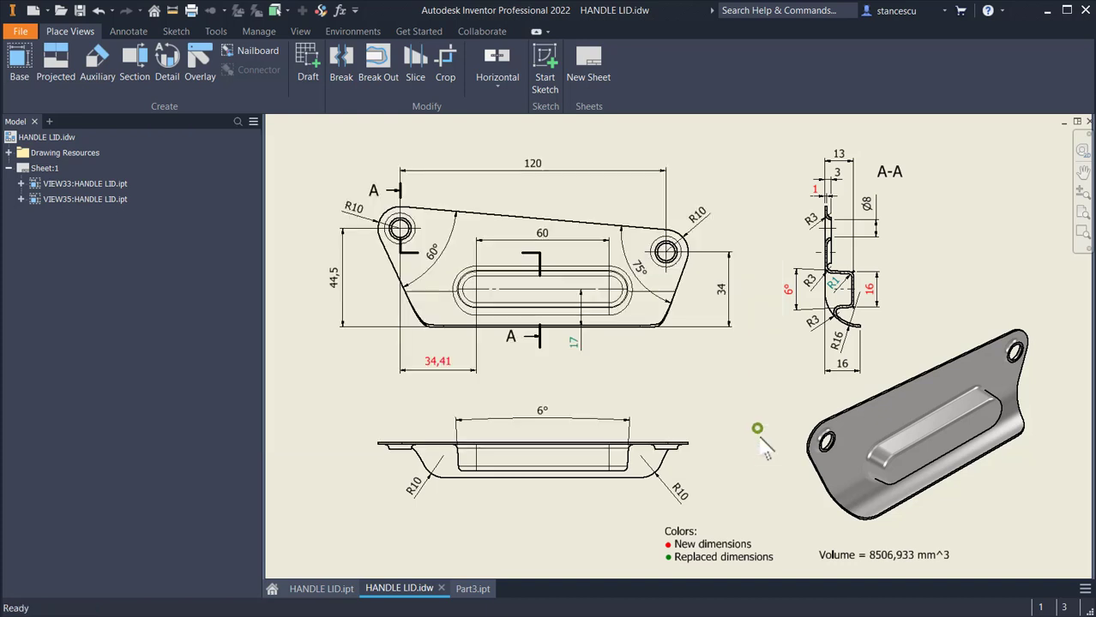
key("Escape")
left_click(961, 210)
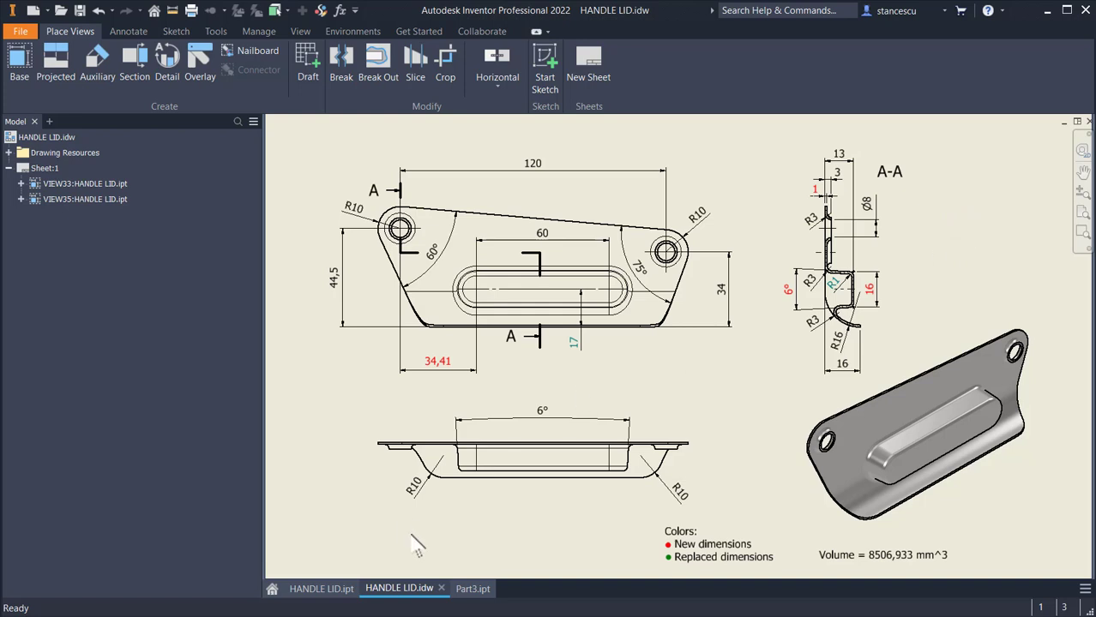
Return to Part3.ipt and inspect the finished lid, ending in the home view
left_click(472, 588)
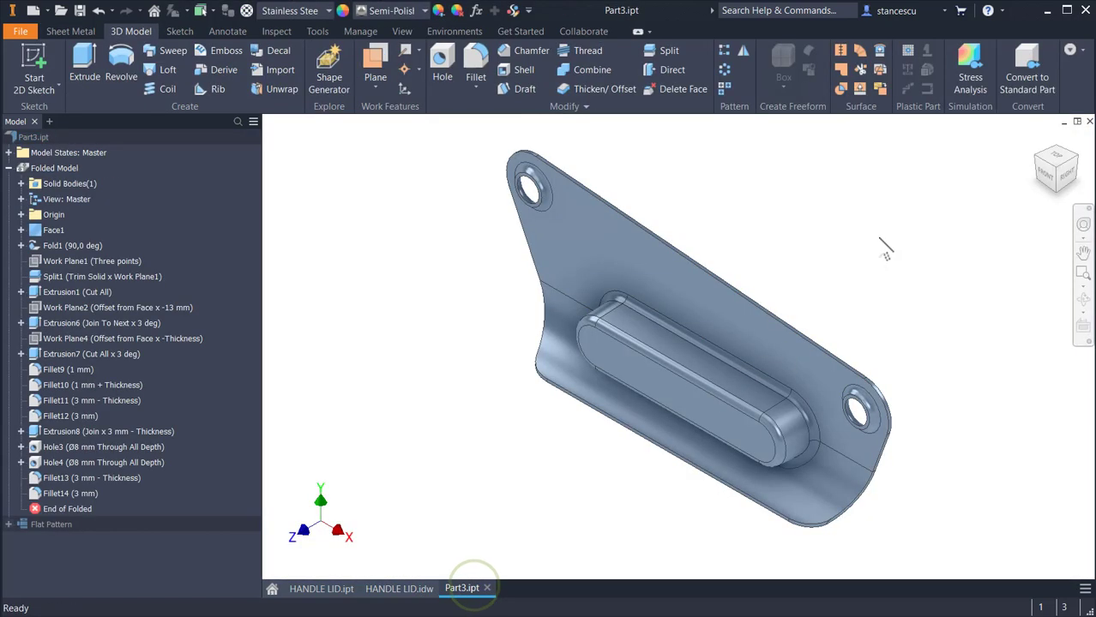
left_click(878, 238)
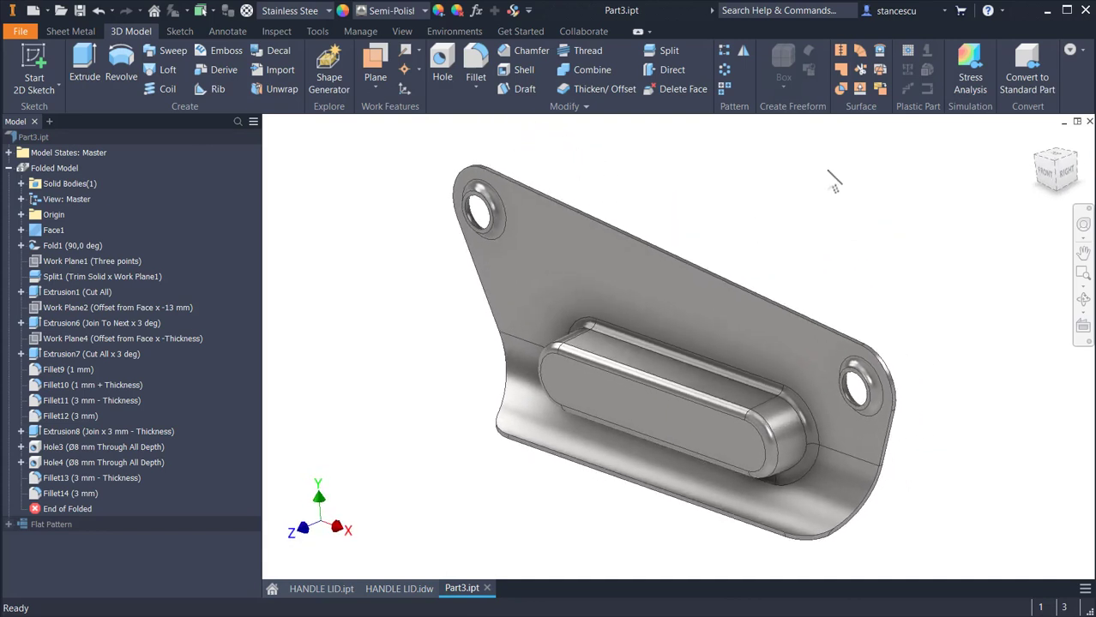
key("F6")
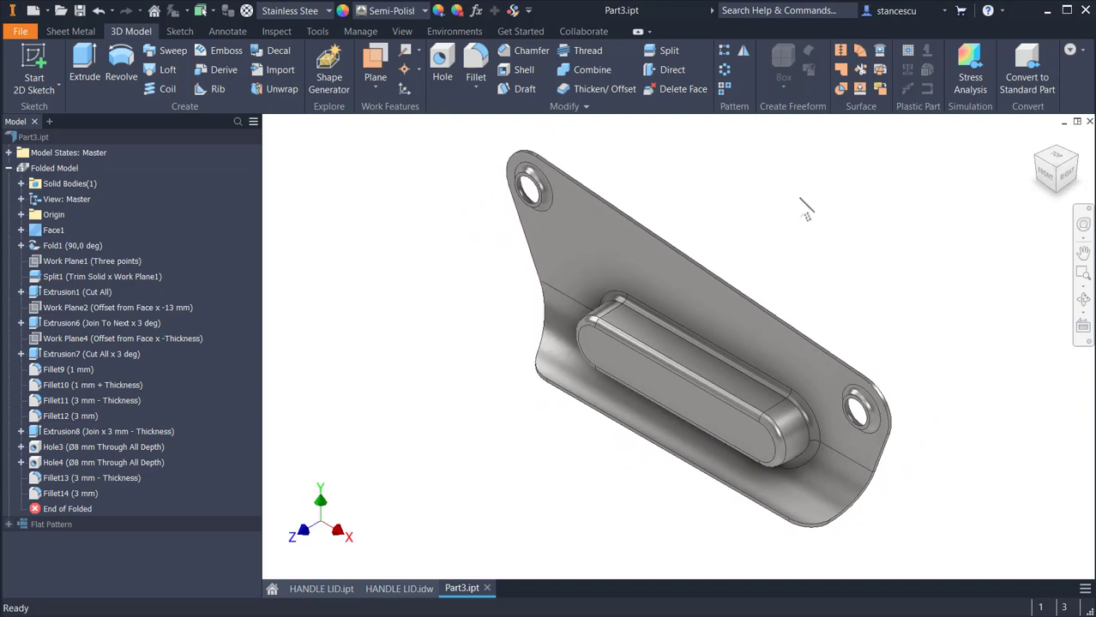